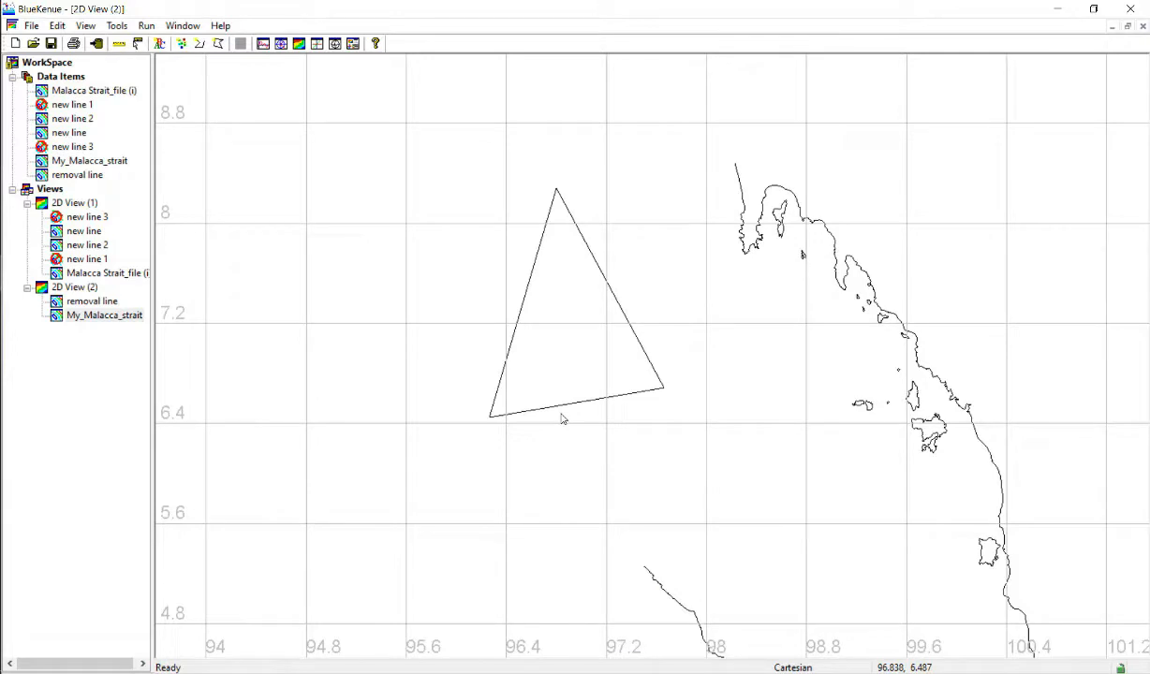
Paste the cut coastline segment into the triangular removal line.
{"action": "left_click", "coordinate": [562, 409]}
{"action": "right_click", "coordinate": [562, 408]}
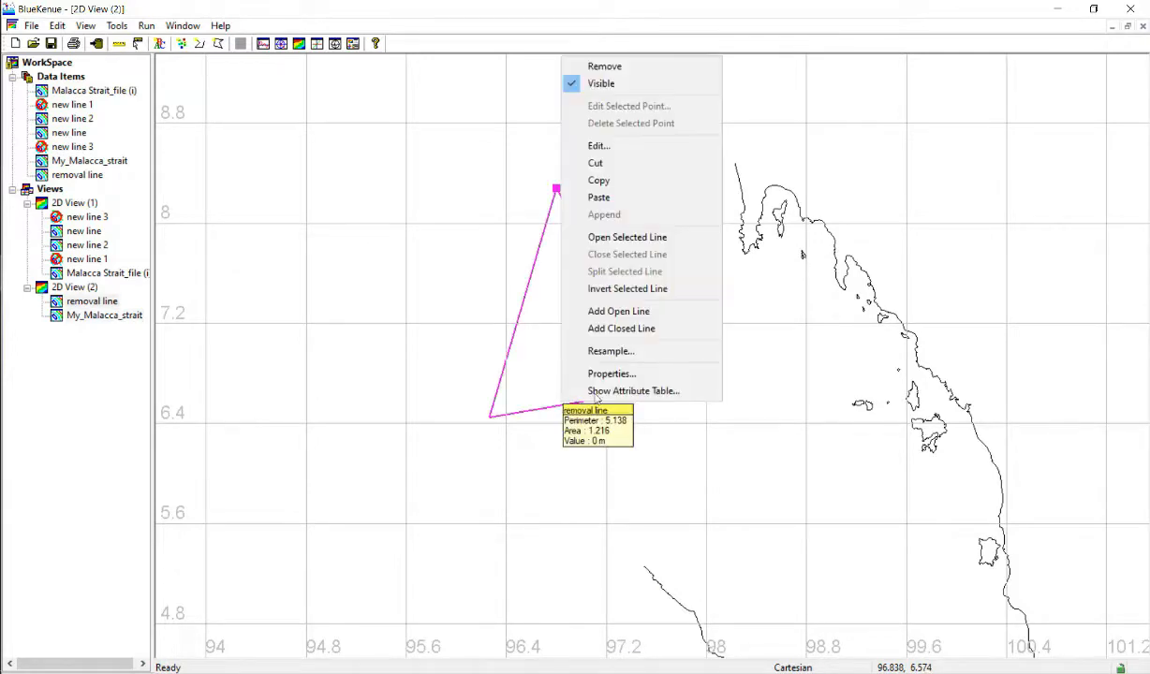
{"action": "left_click", "coordinate": [634, 198]}
{"action": "left_click", "coordinate": [453, 376]}
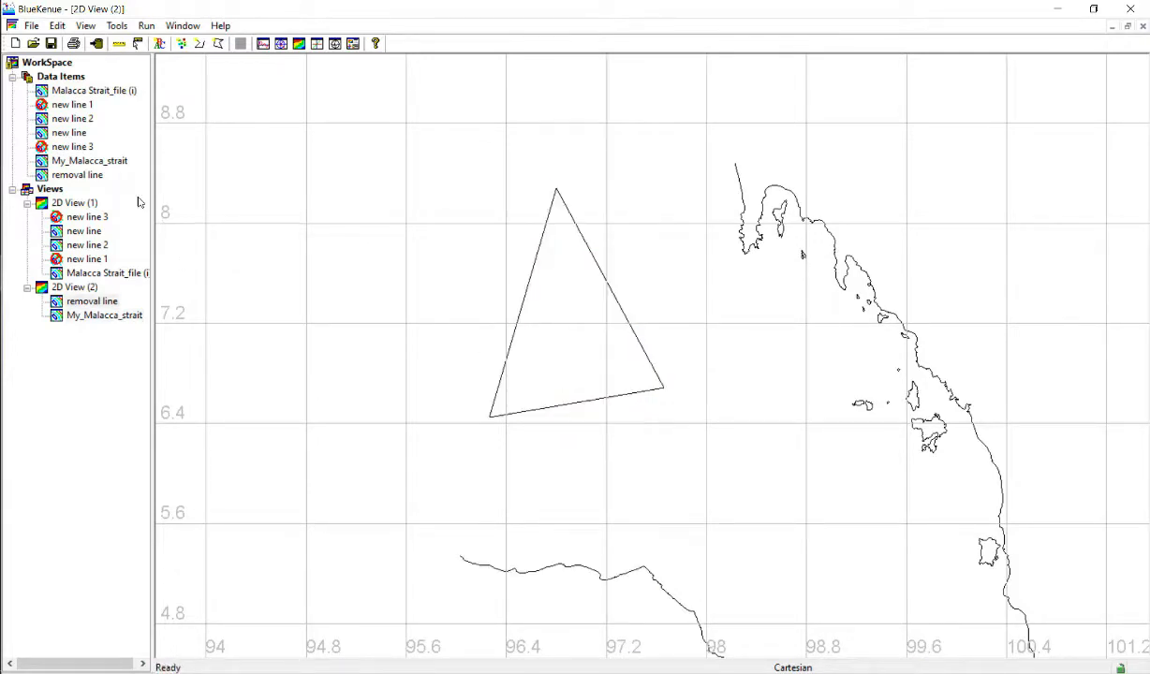
Delete the removal line from the workspace data items without saving its changes.
{"action": "right_click", "coordinate": [91, 174]}
{"action": "left_click", "coordinate": [136, 182]}
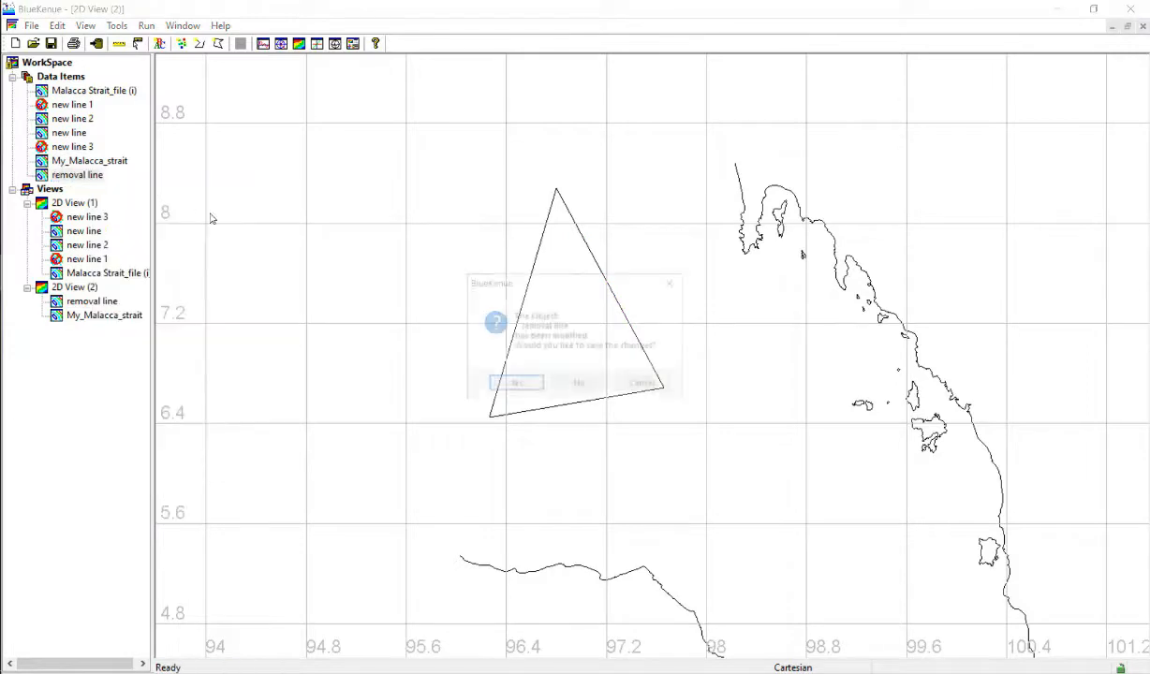
{"action": "left_click", "coordinate": [578, 382]}
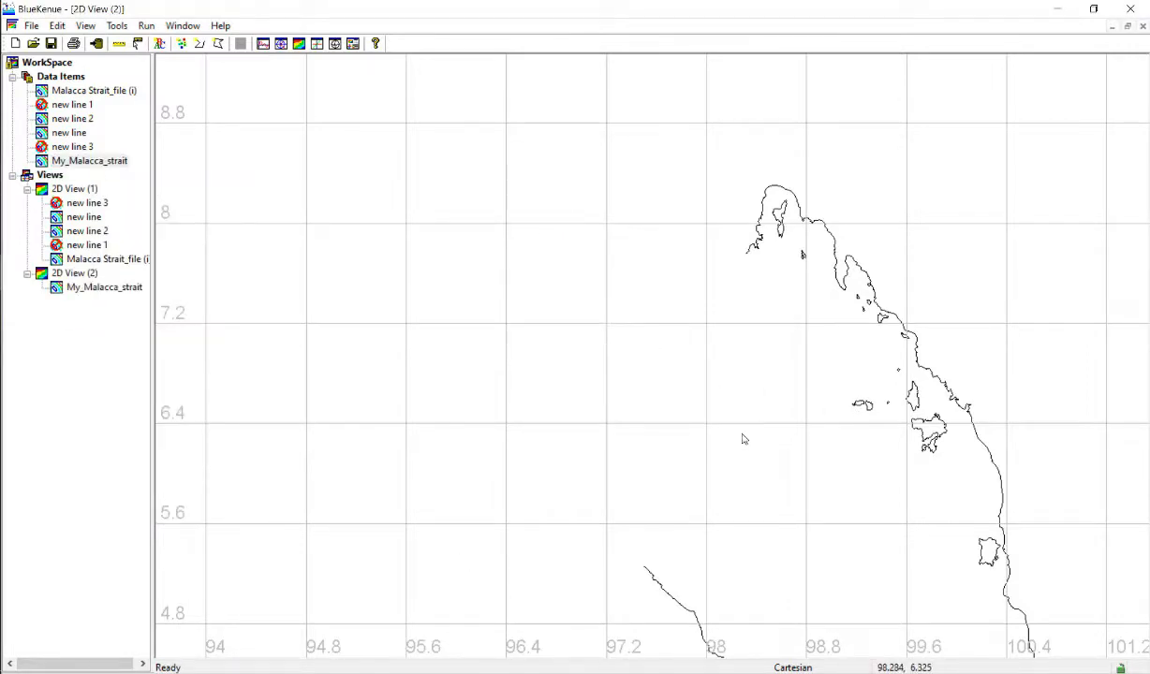
Set the rendering style of My_Malacca_strait in 2D View (2) to Lines and Points.
{"action": "scroll", "coordinate": [619, 320], "scroll_direction": "up", "scroll_amount": 7}
{"action": "left_click_drag", "start_coordinate": [728, 388], "coordinate": [638, 295]}
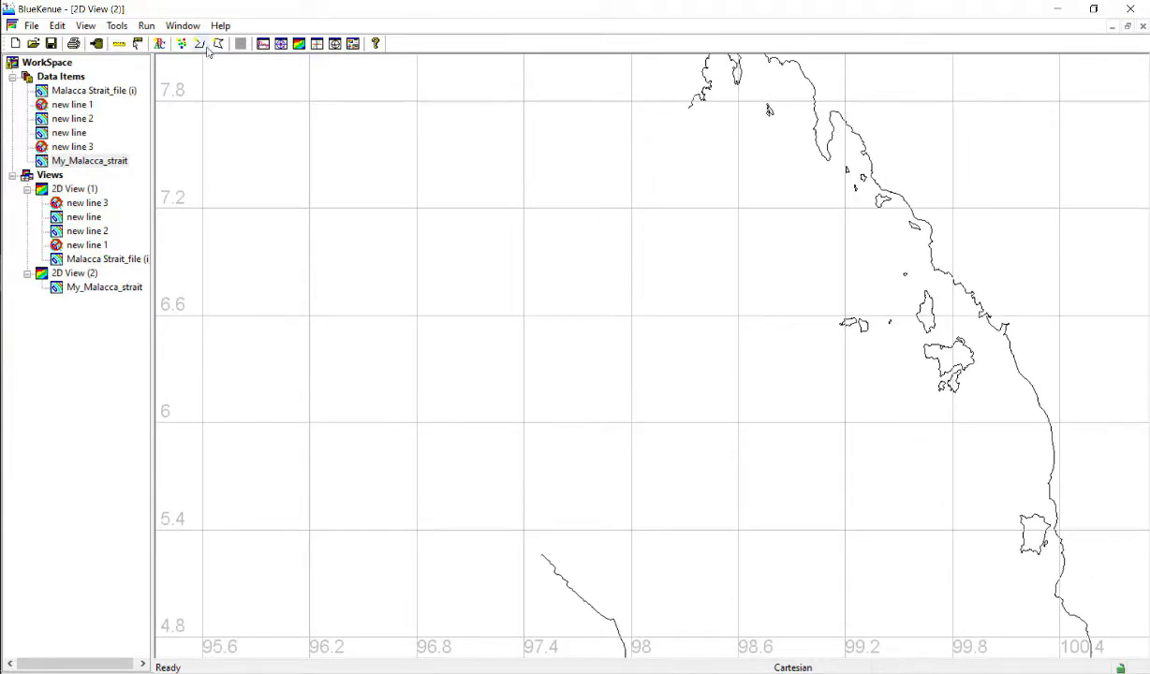
{"action": "right_click", "coordinate": [84, 291]}
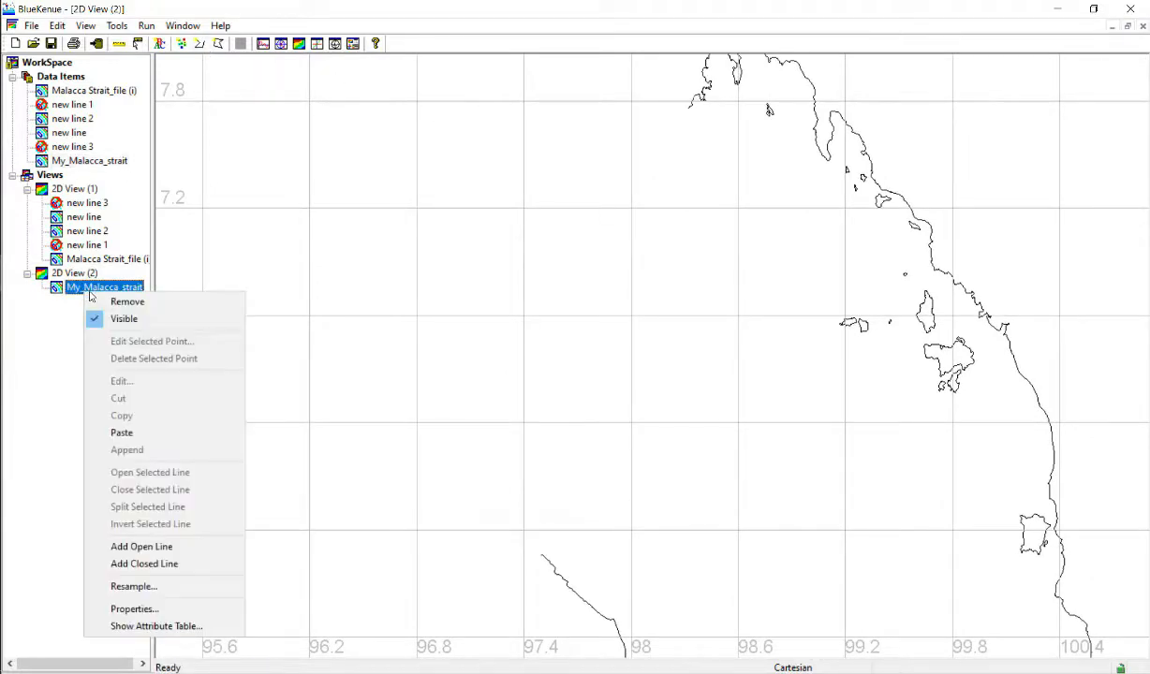
{"action": "left_click", "coordinate": [184, 609]}
{"action": "left_click", "coordinate": [131, 530]}
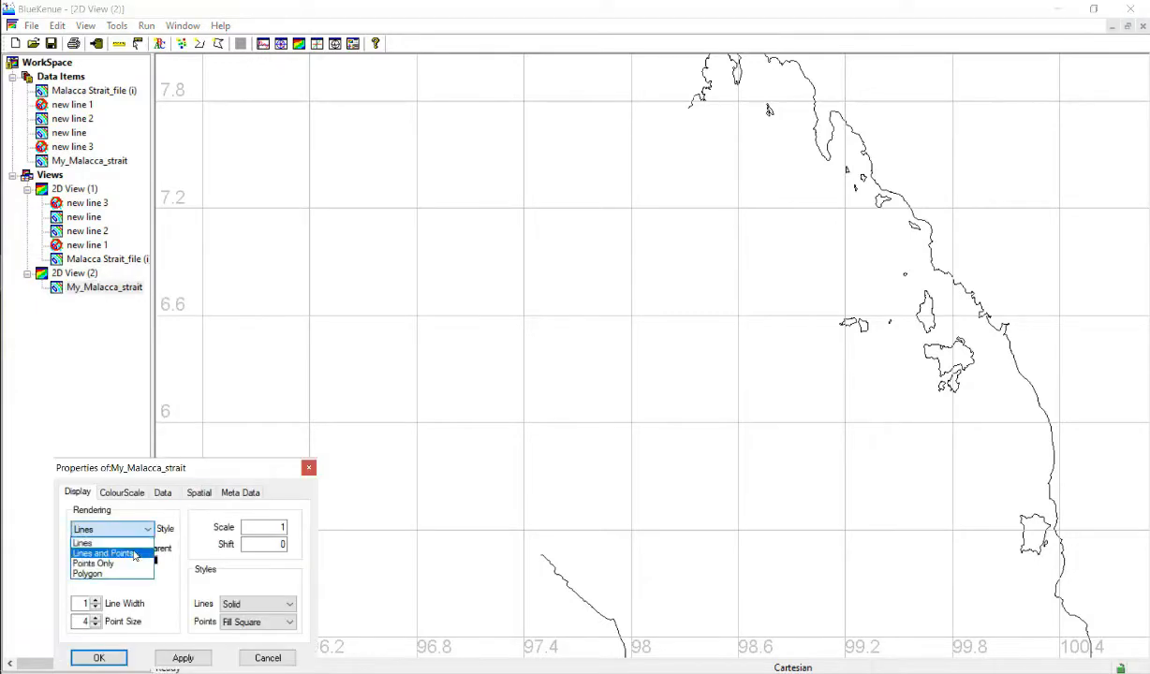
{"action": "left_click", "coordinate": [134, 555]}
{"action": "left_click", "coordinate": [182, 658]}
{"action": "left_click", "coordinate": [98, 658]}
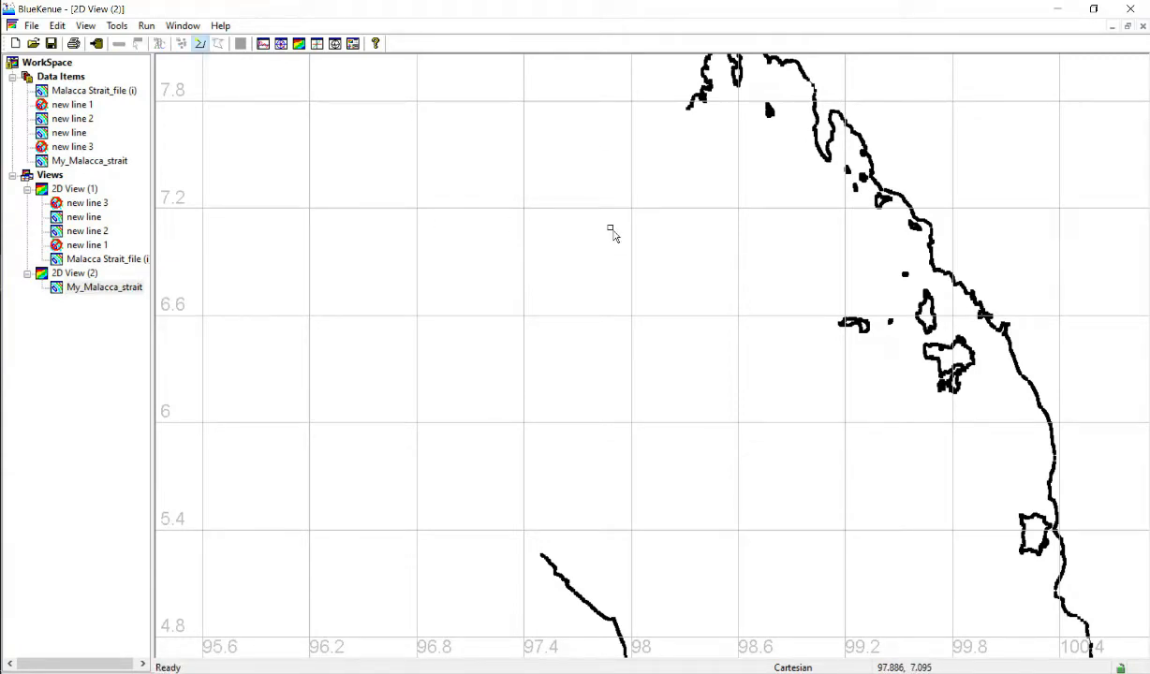
Draw an open line from the loose end of the northern coastline to the loose end of the southwestern coastline.
{"action": "scroll", "coordinate": [614, 234], "scroll_direction": "up", "scroll_amount": 5}
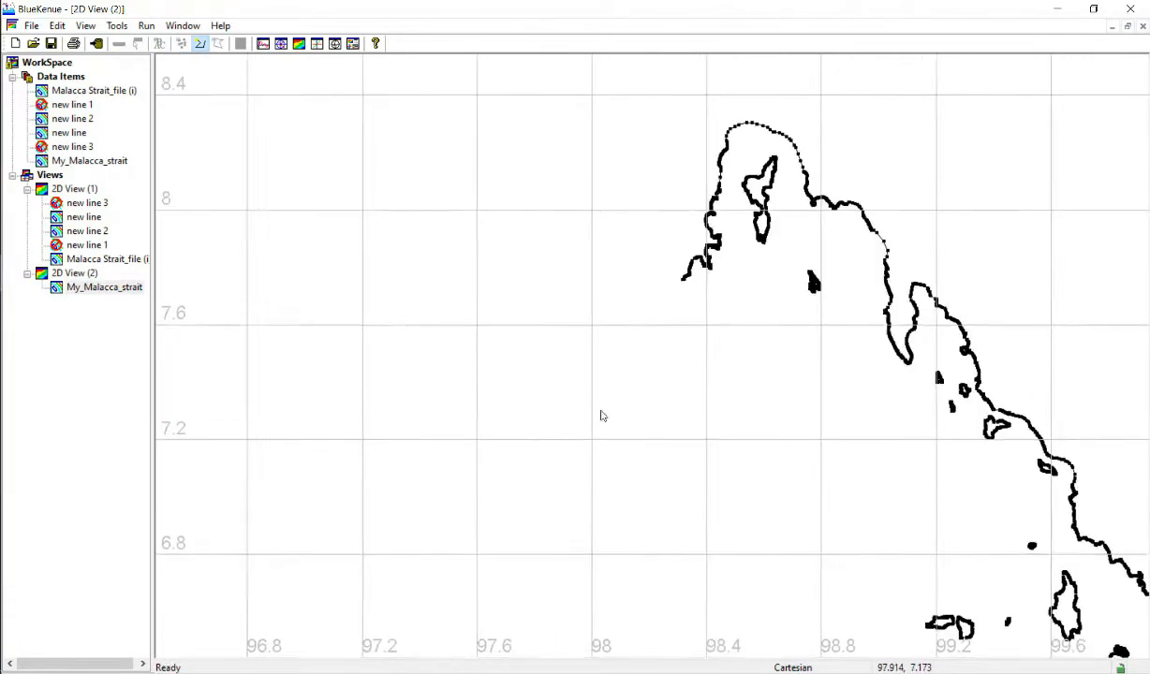
{"action": "scroll", "coordinate": [726, 378], "scroll_direction": "up", "scroll_amount": 5}
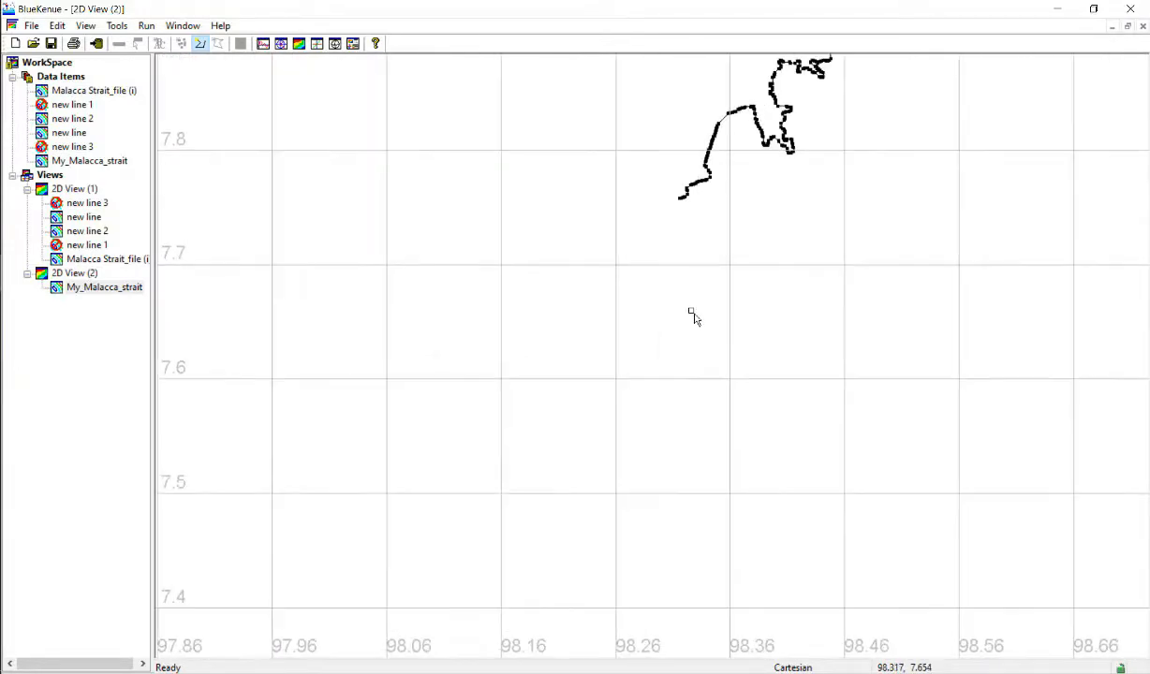
{"action": "scroll", "coordinate": [698, 388], "scroll_direction": "up", "scroll_amount": 3}
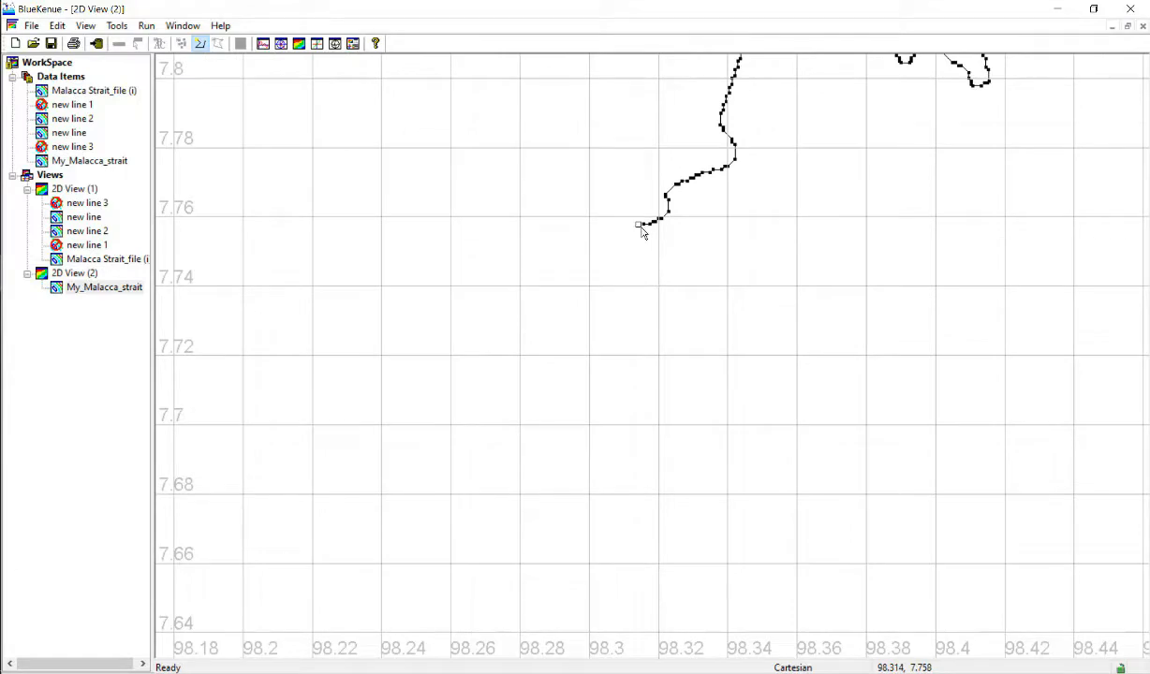
{"action": "scroll", "coordinate": [636, 375], "scroll_direction": "down", "scroll_amount": 8}
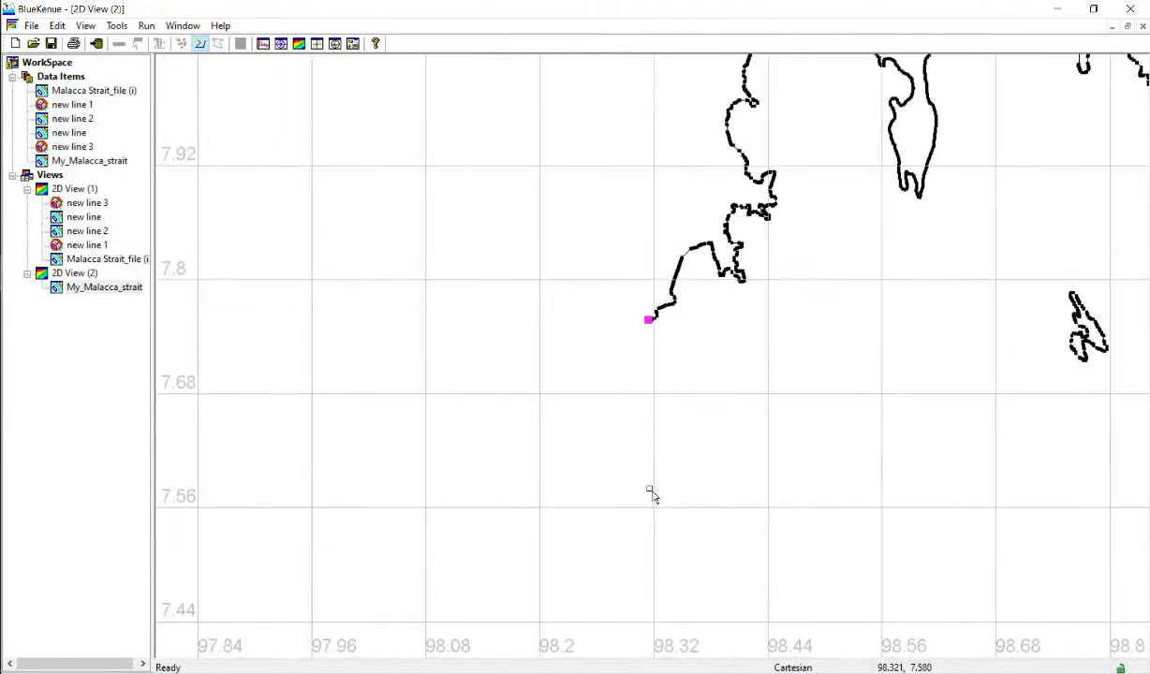
{"action": "scroll", "coordinate": [632, 482], "scroll_direction": "down", "scroll_amount": 8}
{"action": "left_click_drag", "start_coordinate": [601, 504], "coordinate": [646, 134]}
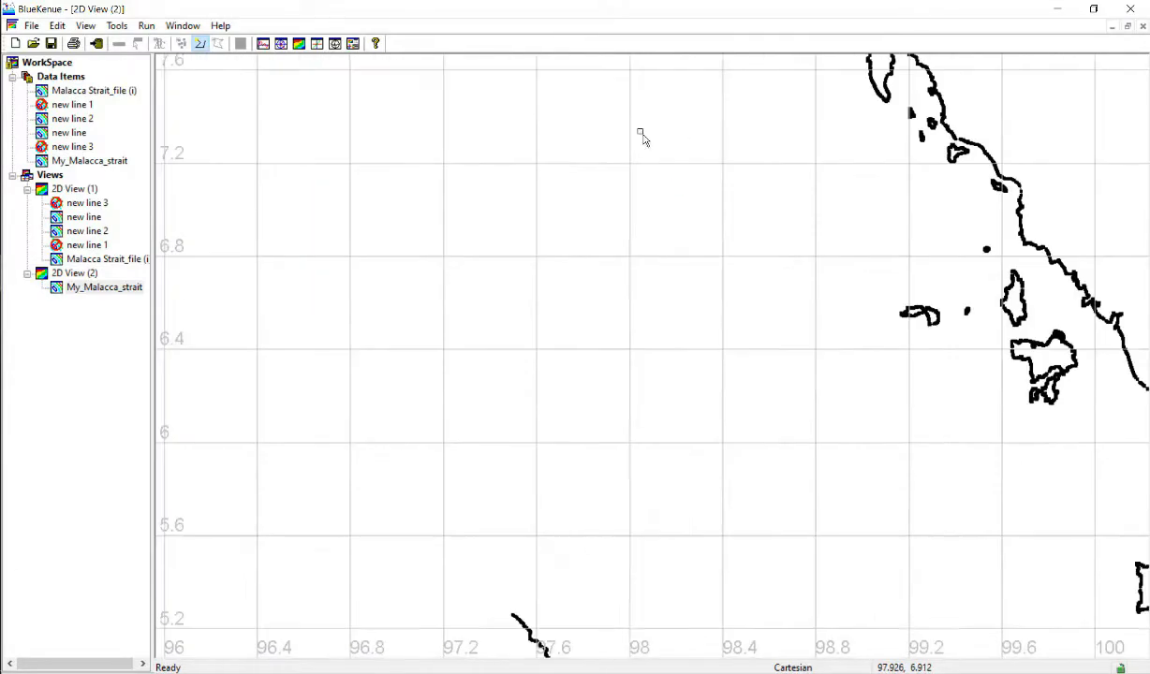
{"action": "left_click_drag", "start_coordinate": [585, 453], "coordinate": [716, 235]}
{"action": "left_click_drag", "start_coordinate": [583, 525], "coordinate": [698, 328]}
{"action": "scroll", "coordinate": [623, 335], "scroll_direction": "up", "scroll_amount": 4}
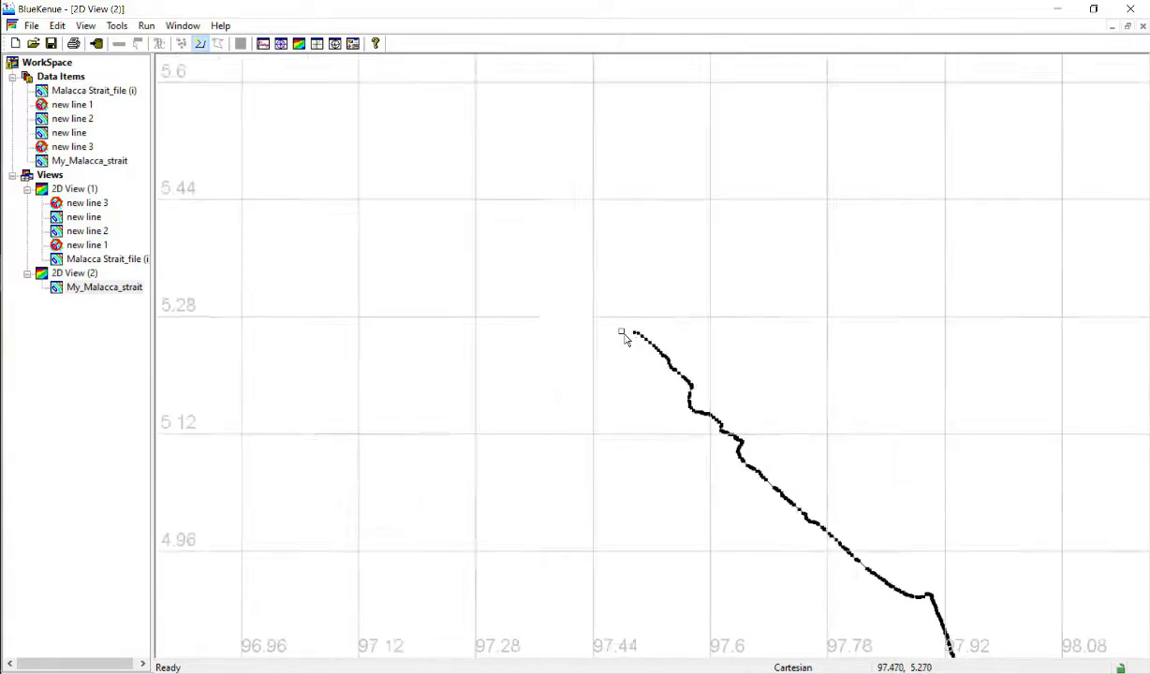
{"action": "scroll", "coordinate": [622, 335], "scroll_direction": "up", "scroll_amount": 2}
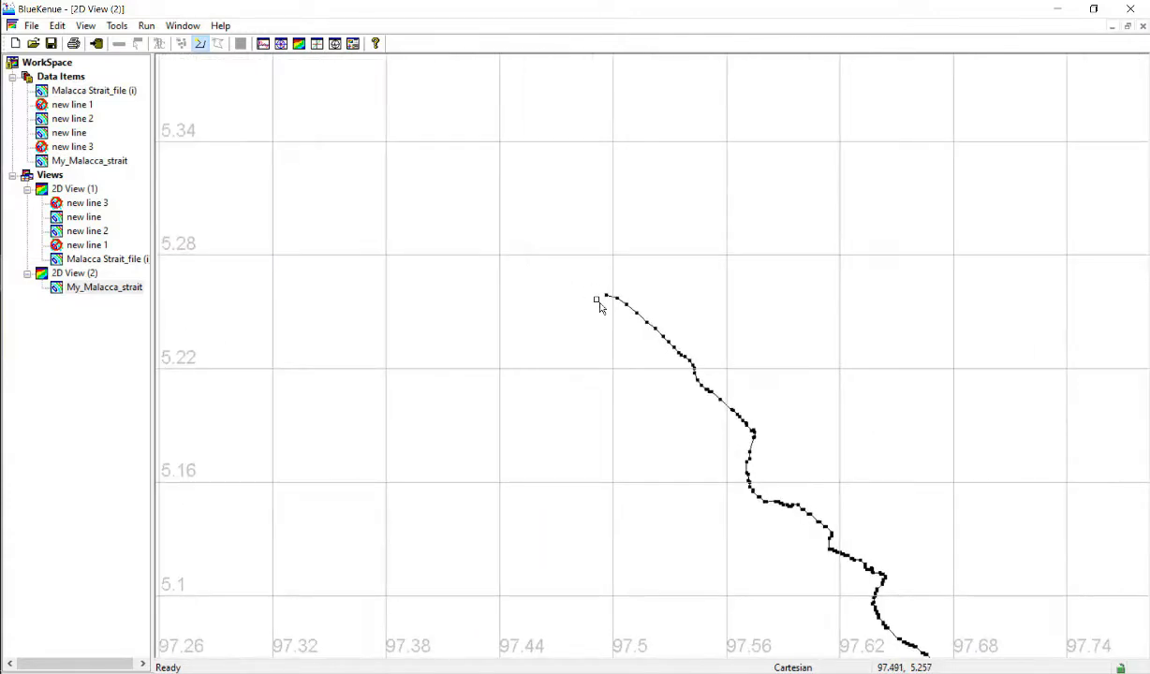
{"action": "left_click", "coordinate": [605, 293]}
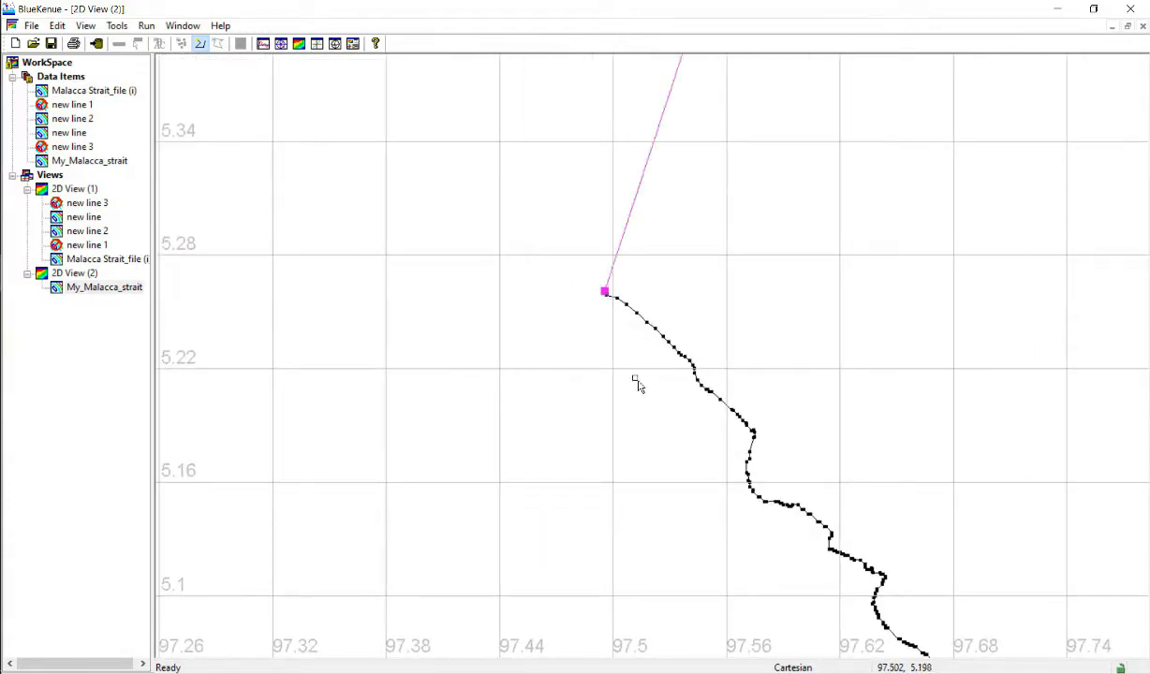
Finish the open line and name it Top Line.
{"action": "key", "text": "Escape"}
{"action": "type", "text": "Top Line"}
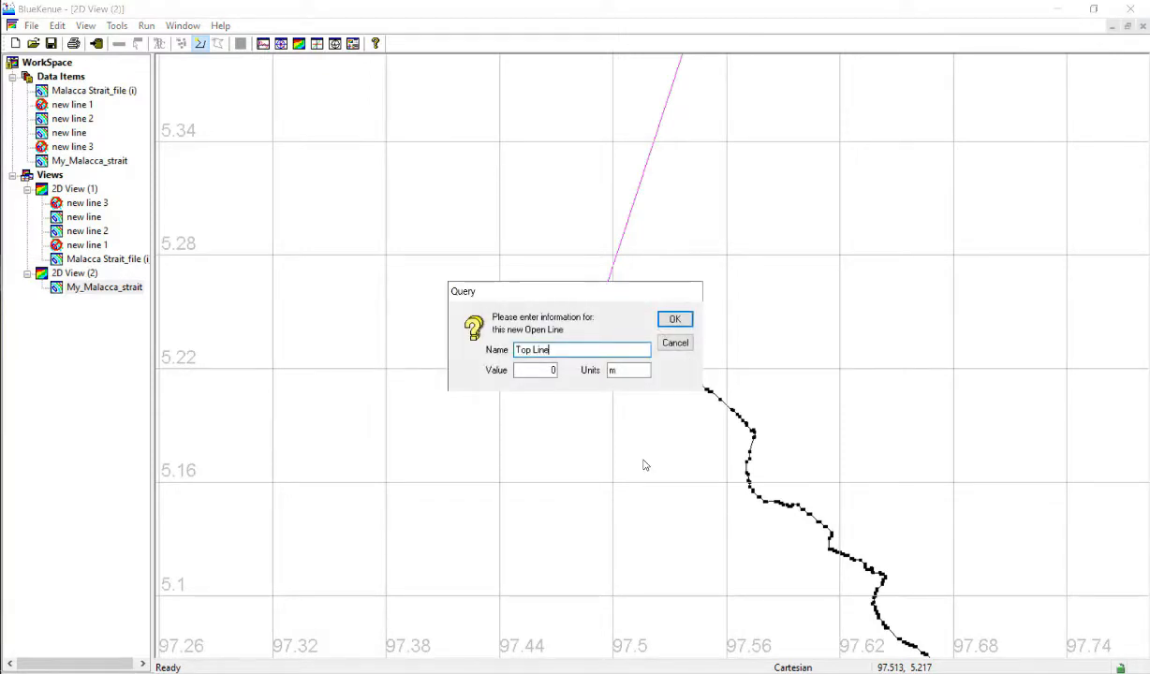
{"action": "key", "text": "Return"}
Check the coordinates of the My_Malacca_strait endpoint nearest the lower end of Top Line.
{"action": "scroll", "coordinate": [680, 412], "scroll_direction": "up", "scroll_amount": 8}
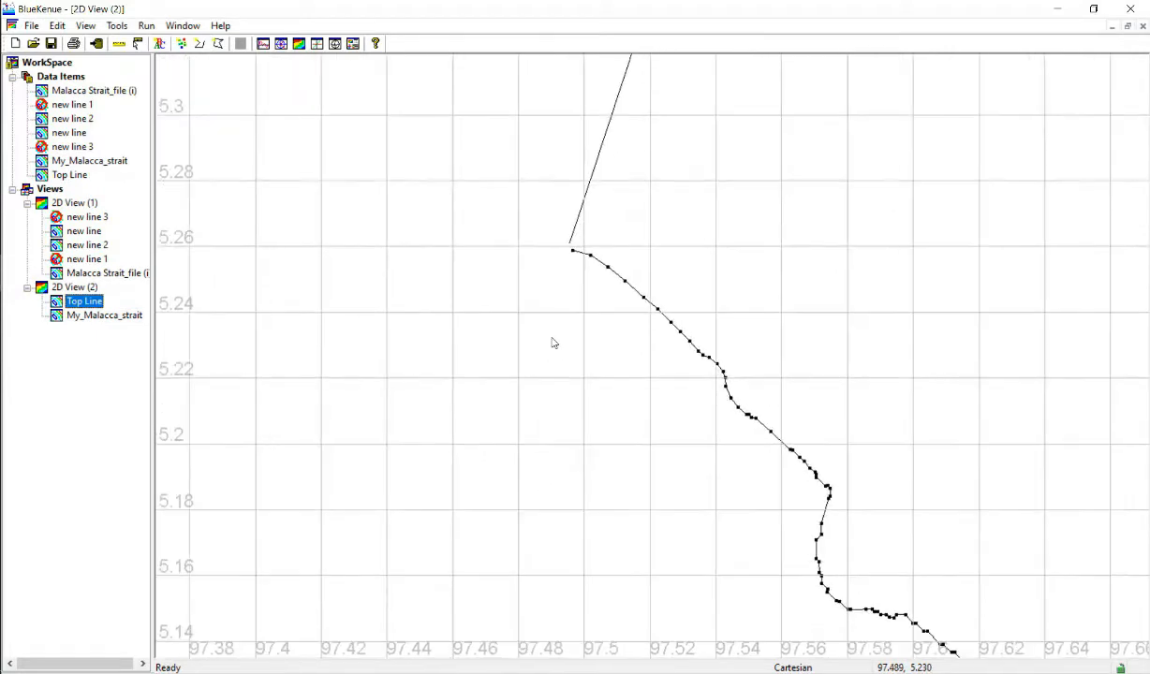
{"action": "scroll", "coordinate": [551, 430], "scroll_direction": "up", "scroll_amount": 4}
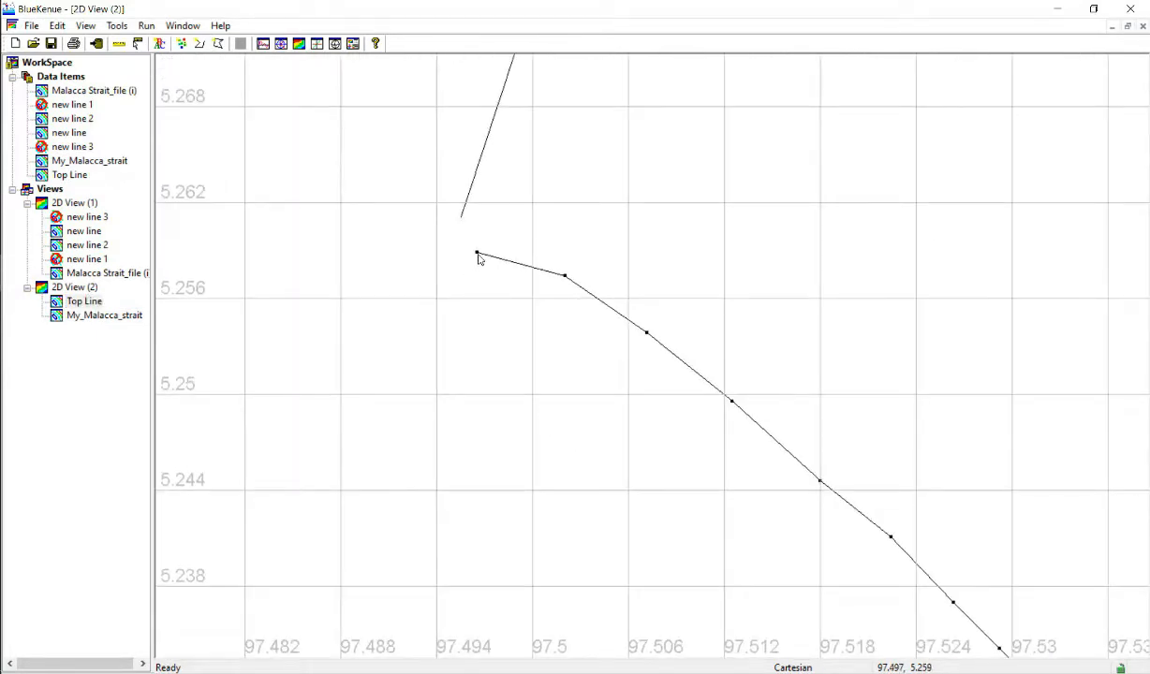
{"action": "left_click", "coordinate": [477, 255]}
{"action": "right_click", "coordinate": [477, 255]}
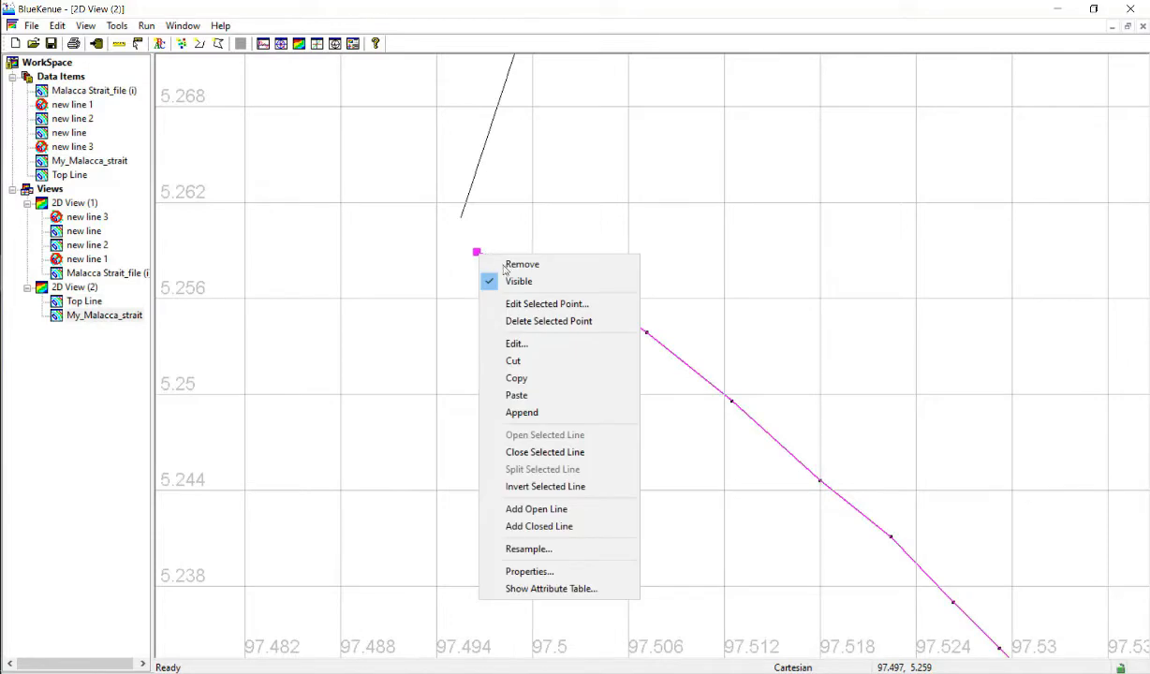
{"action": "left_click", "coordinate": [547, 304]}
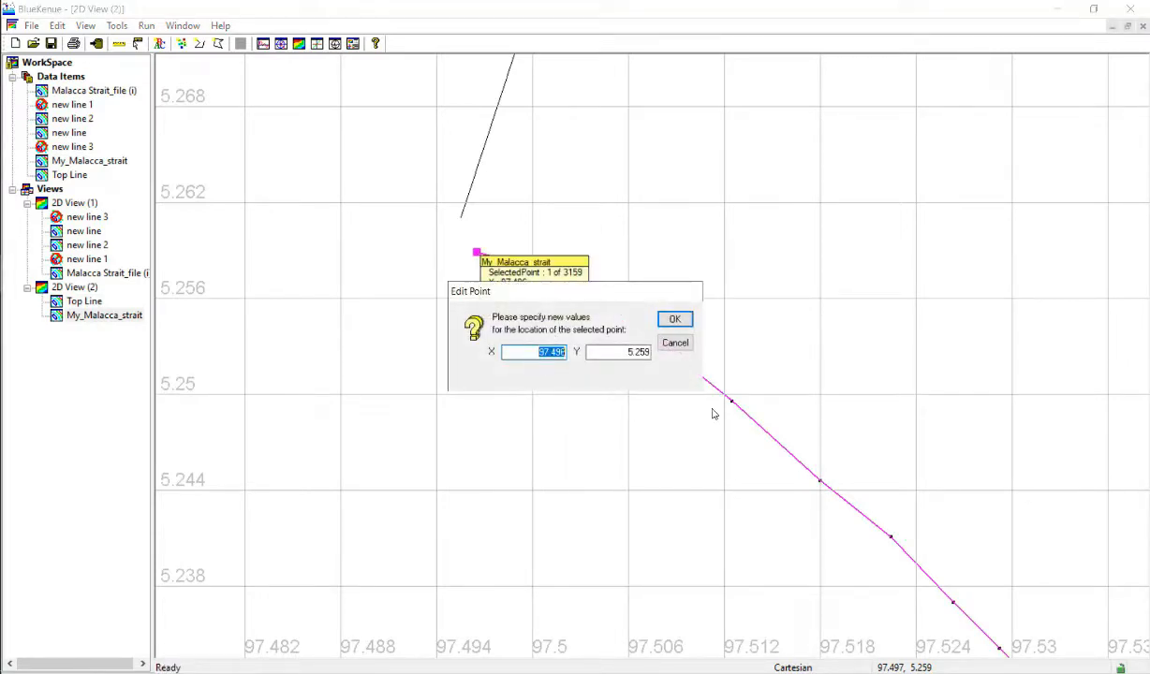
{"action": "left_click", "coordinate": [674, 344]}
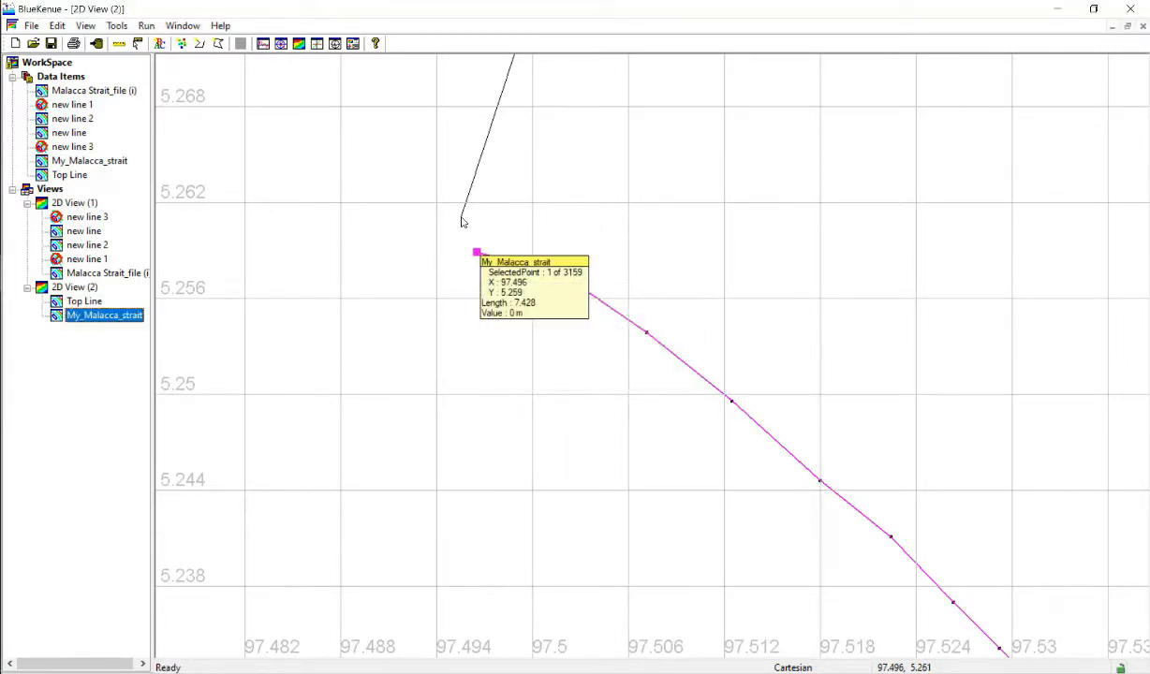
Set the X coordinate of Top Line's lower endpoint to 97.496.
{"action": "left_click", "coordinate": [461, 221]}
{"action": "right_click", "coordinate": [460, 222]}
{"action": "left_click", "coordinate": [506, 264]}
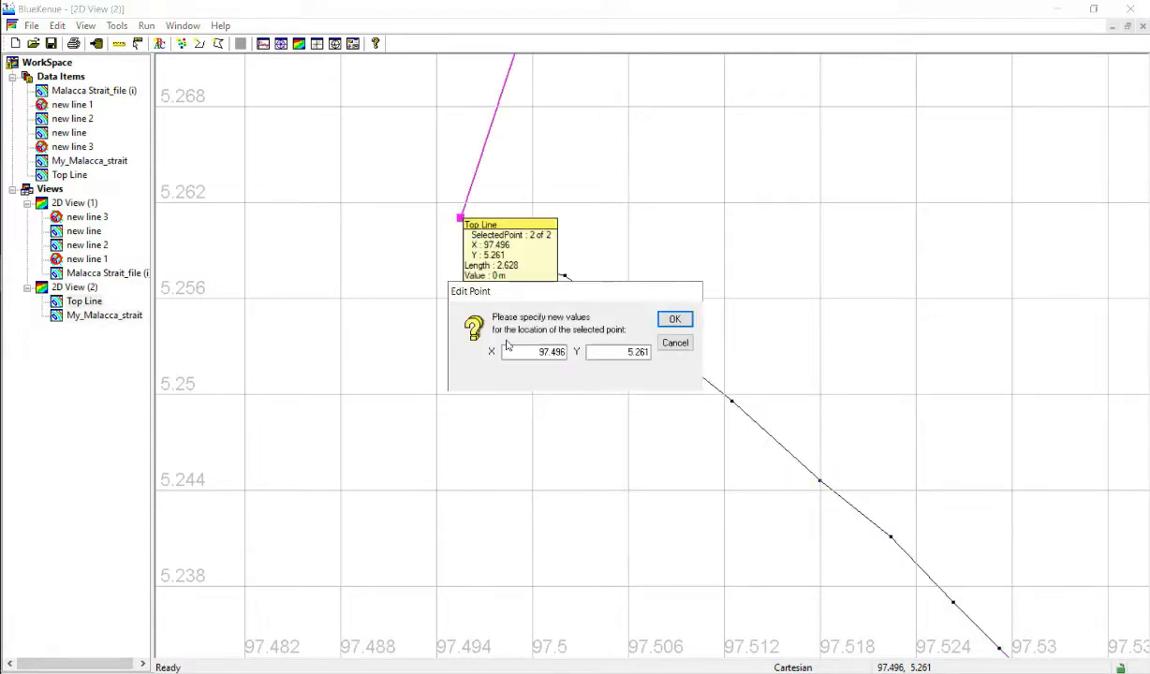
{"action": "left_click", "coordinate": [674, 320]}
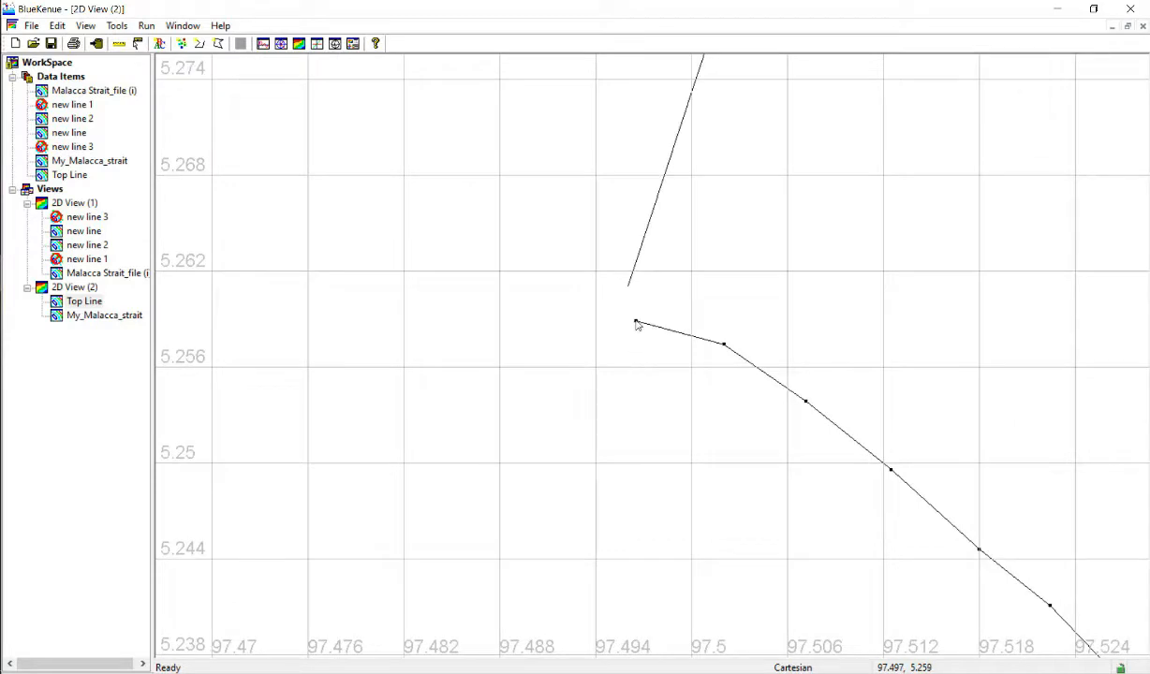
Set the Y coordinate of Top Line's lower endpoint to 5.259, taken from the adjacent My_Malacca_strait endpoint.
{"action": "left_click", "coordinate": [636, 323]}
{"action": "right_click", "coordinate": [635, 323]}
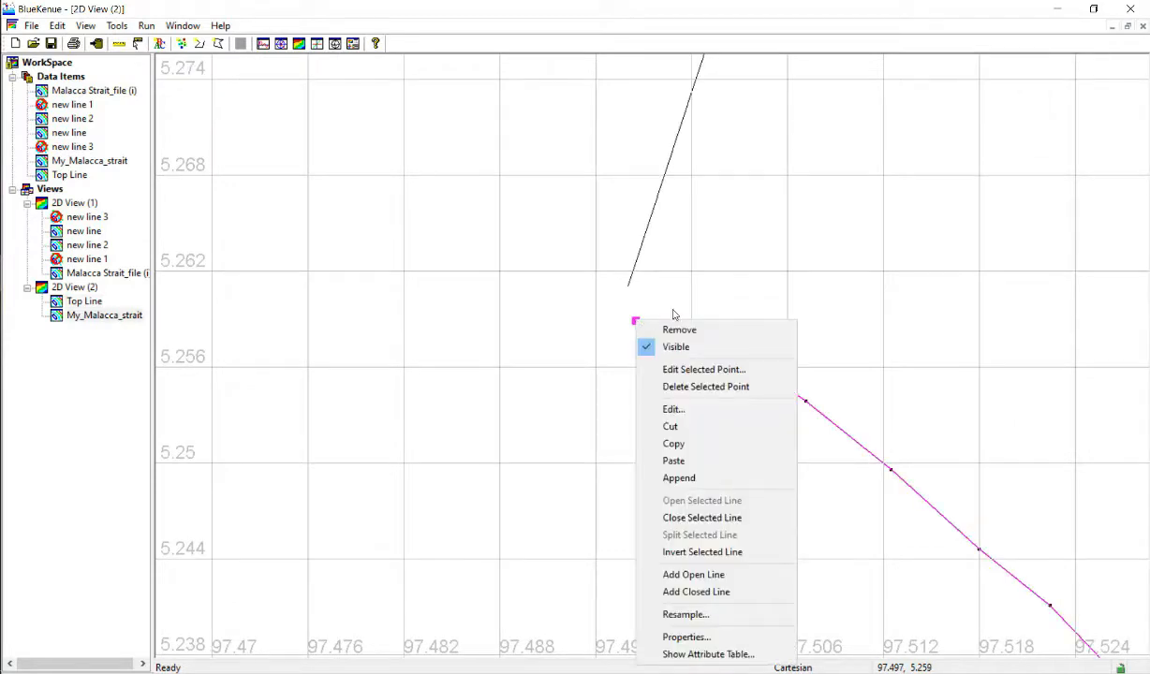
{"action": "left_click", "coordinate": [721, 370]}
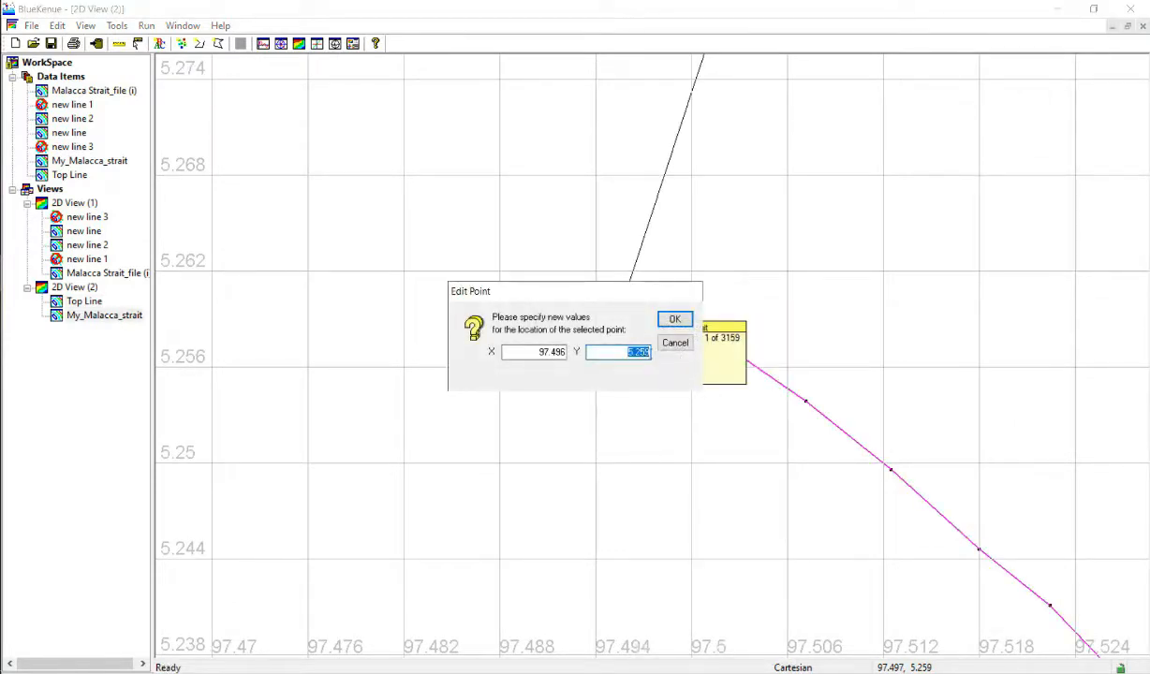
{"action": "left_click", "coordinate": [658, 320]}
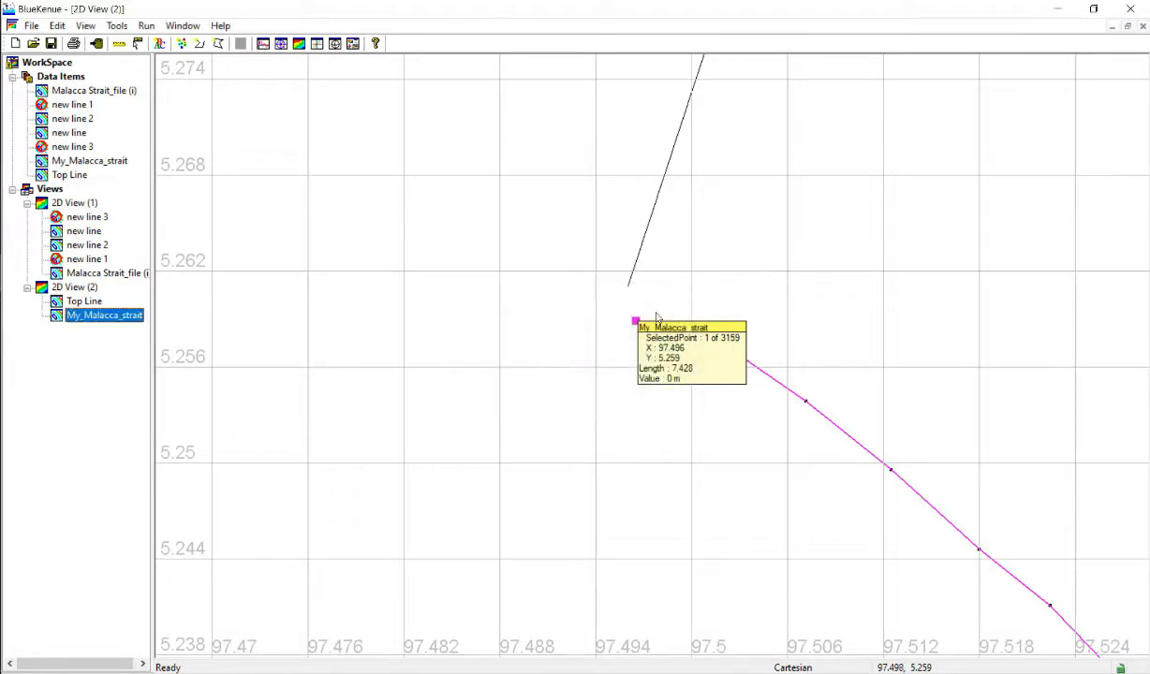
{"action": "right_click", "coordinate": [629, 288]}
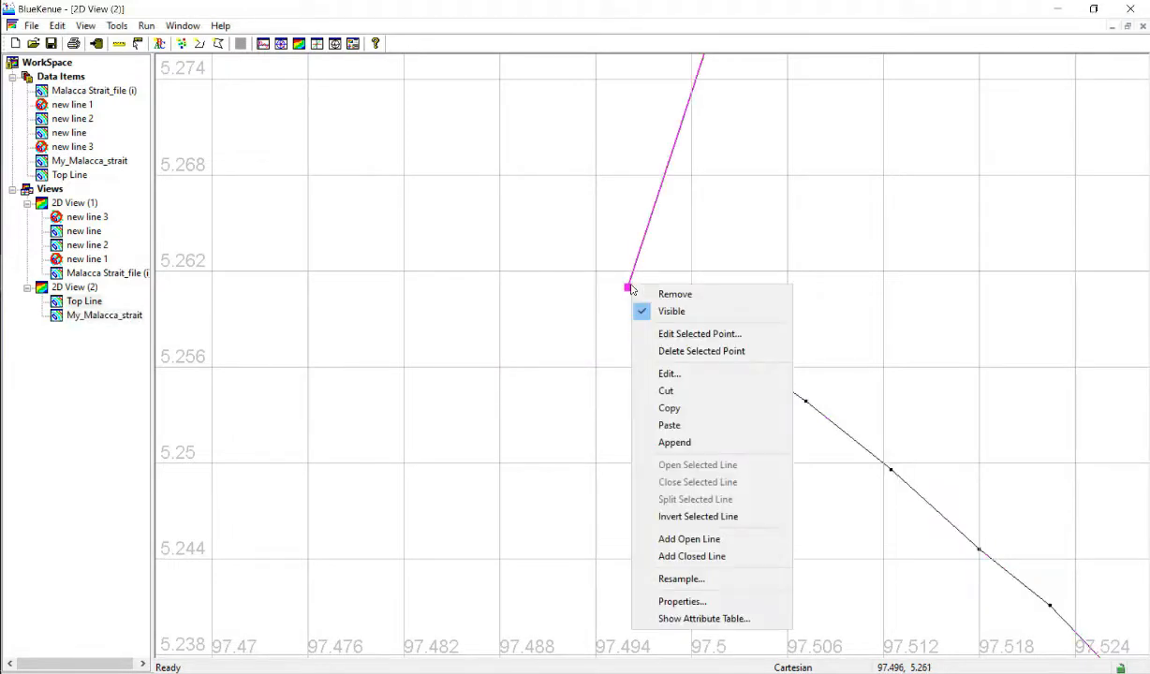
{"action": "left_click", "coordinate": [716, 335]}
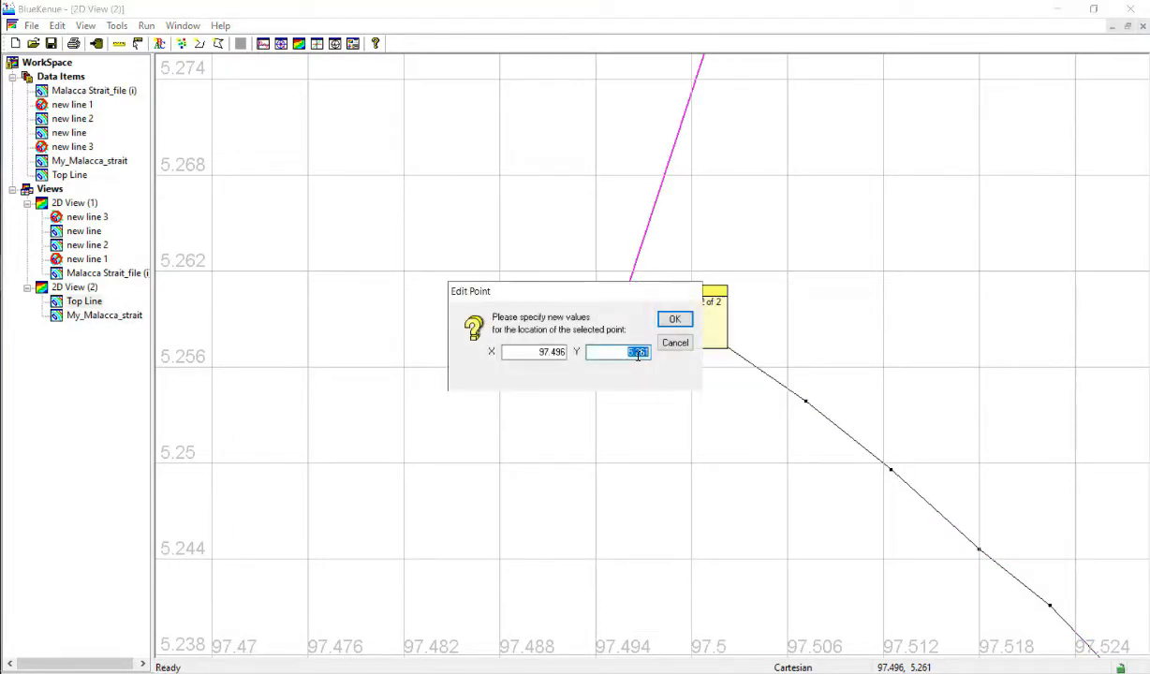
{"action": "left_click", "coordinate": [672, 320]}
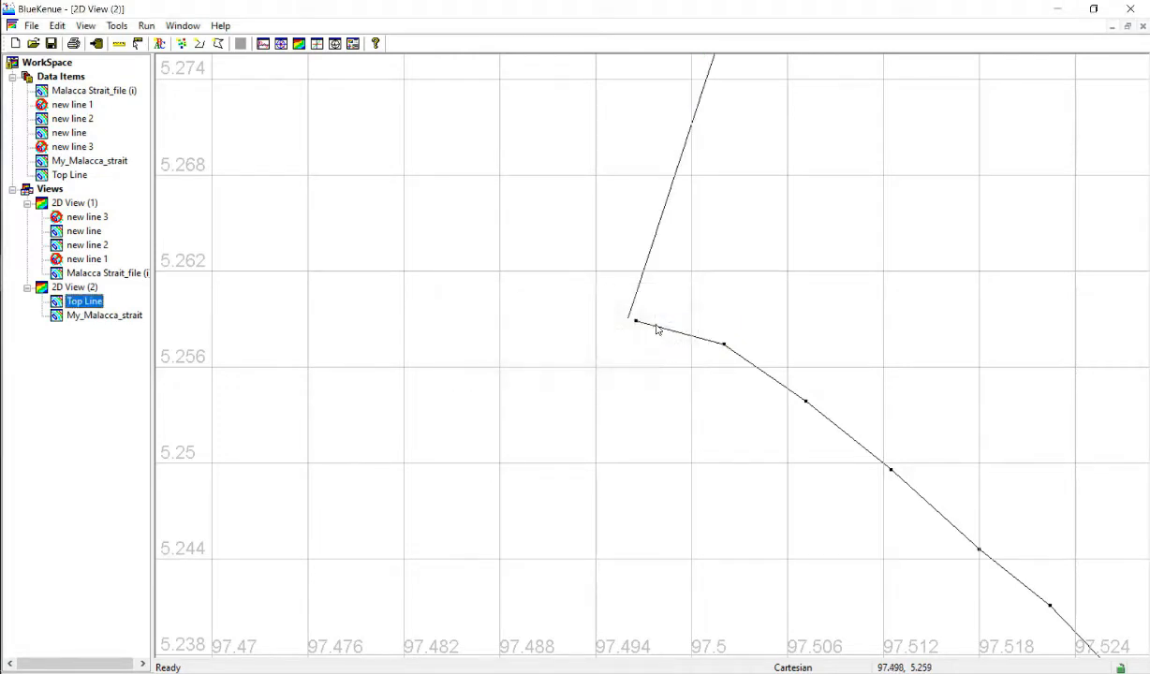
Apply X 97.496 and Y 5.259 to the adjacent My_Malacca_strait endpoint to align it with Top Line's endpoint.
{"action": "left_click", "coordinate": [636, 329]}
{"action": "right_click", "coordinate": [636, 328]}
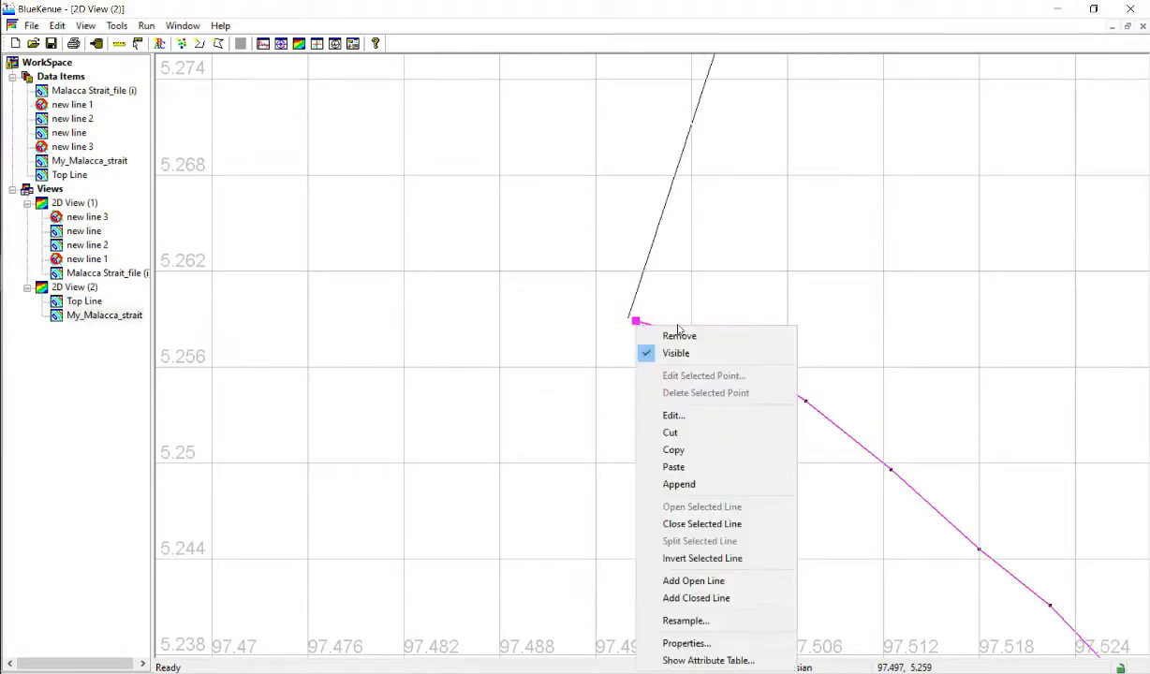
{"action": "key", "text": "Escape"}
{"action": "scroll", "coordinate": [723, 305], "scroll_direction": "up", "scroll_amount": 3}
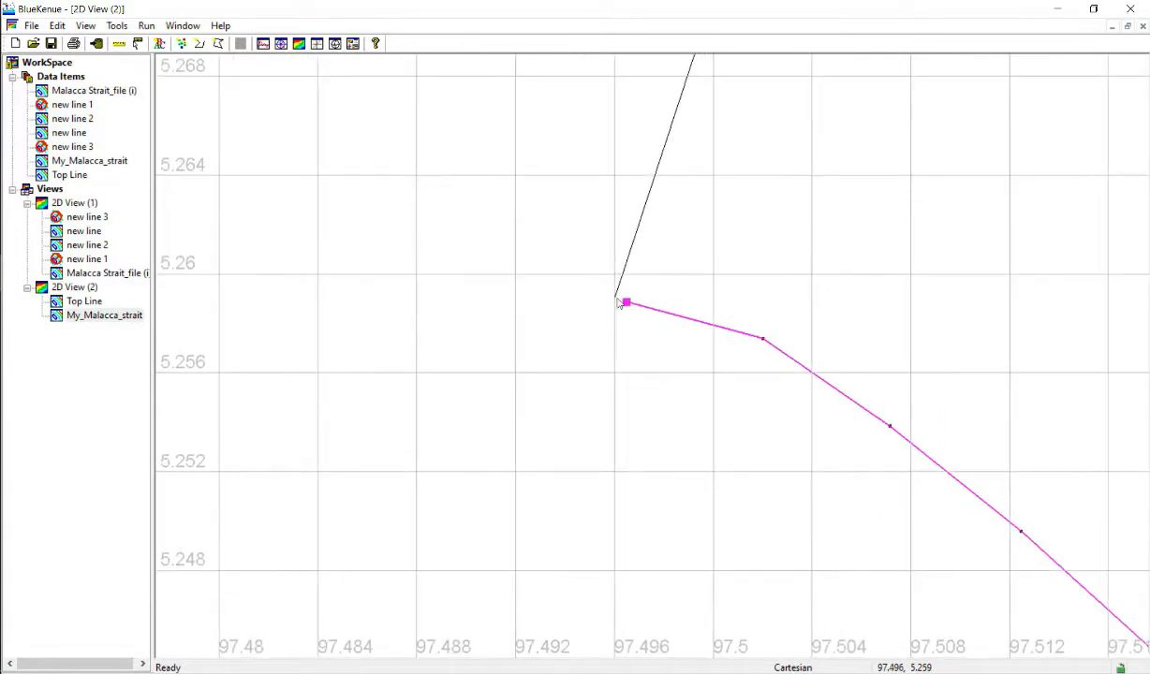
{"action": "right_click", "coordinate": [631, 308]}
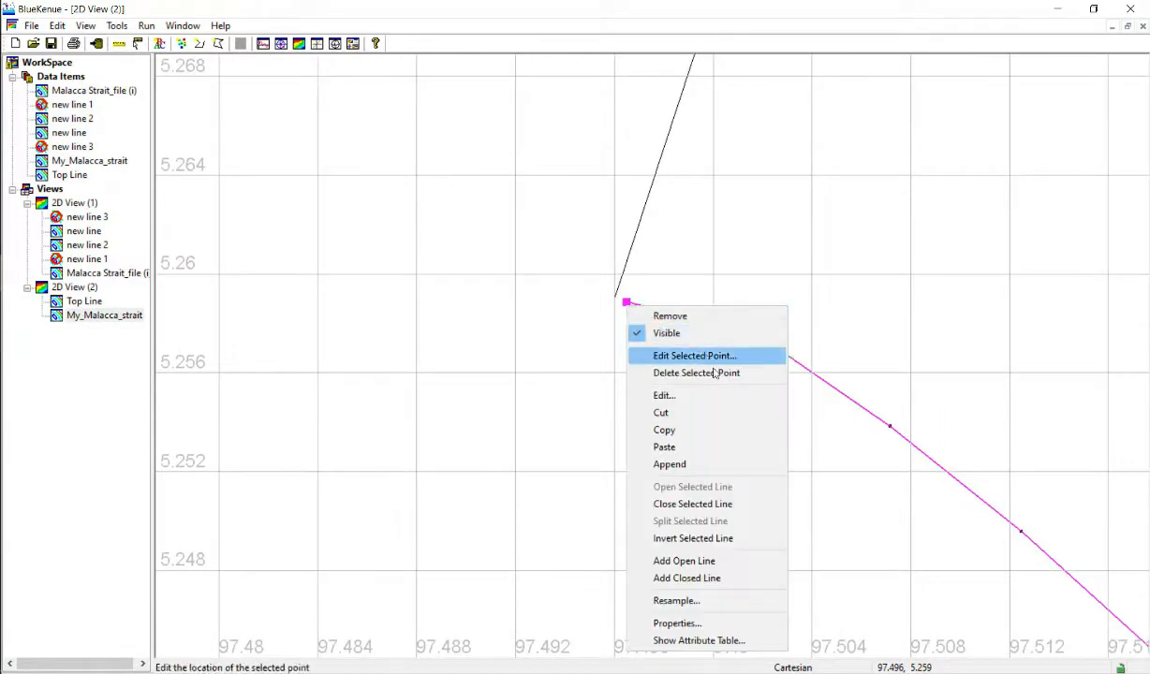
{"action": "left_click", "coordinate": [718, 360]}
{"action": "left_click", "coordinate": [674, 319]}
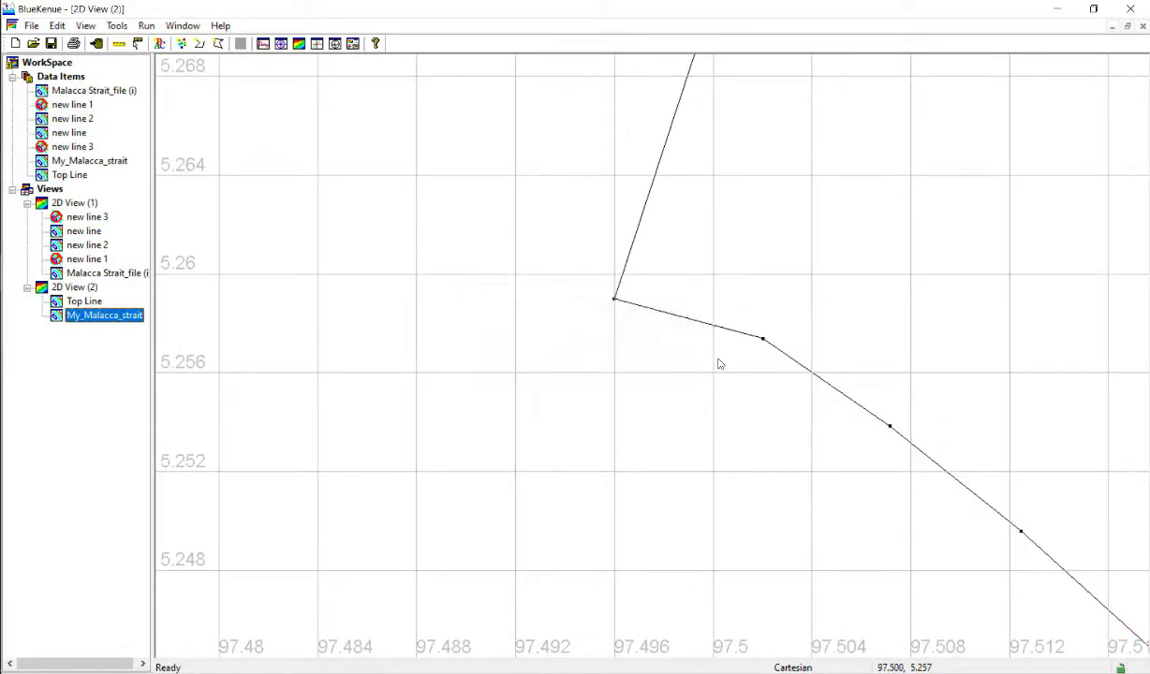
{"action": "scroll", "coordinate": [778, 245], "scroll_direction": "down", "scroll_amount": 6}
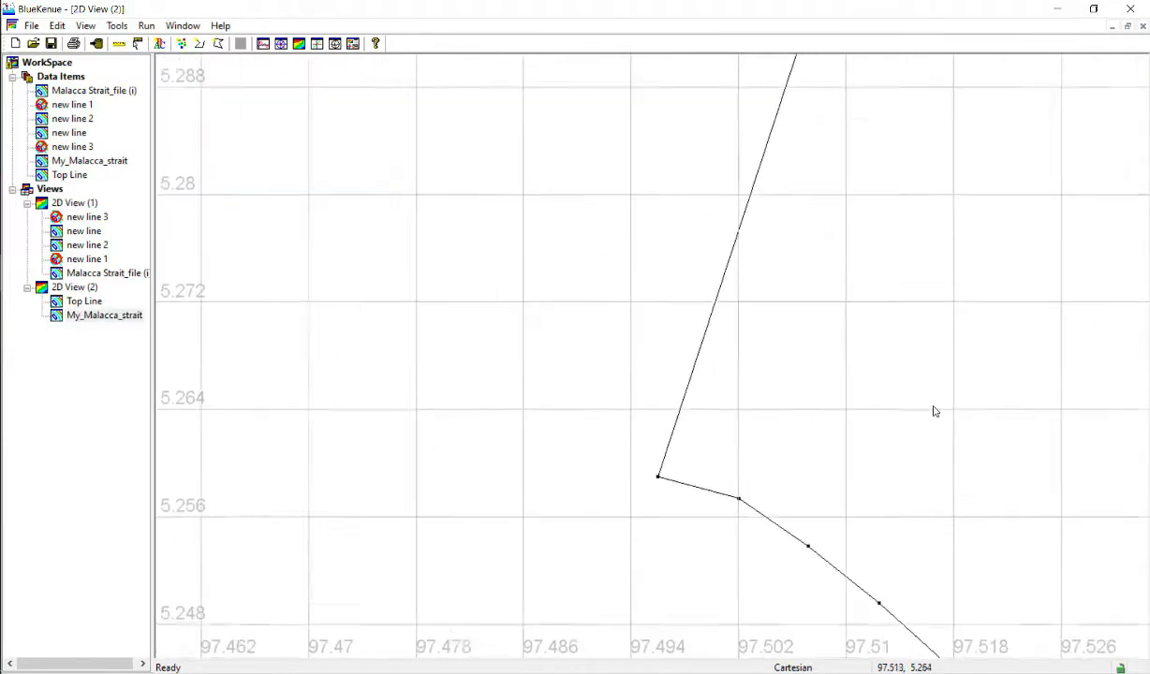
Check the coordinates of the My_Malacca_strait endpoint nearest the upper end of Top Line.
{"action": "scroll", "coordinate": [922, 408], "scroll_direction": "down", "scroll_amount": 6}
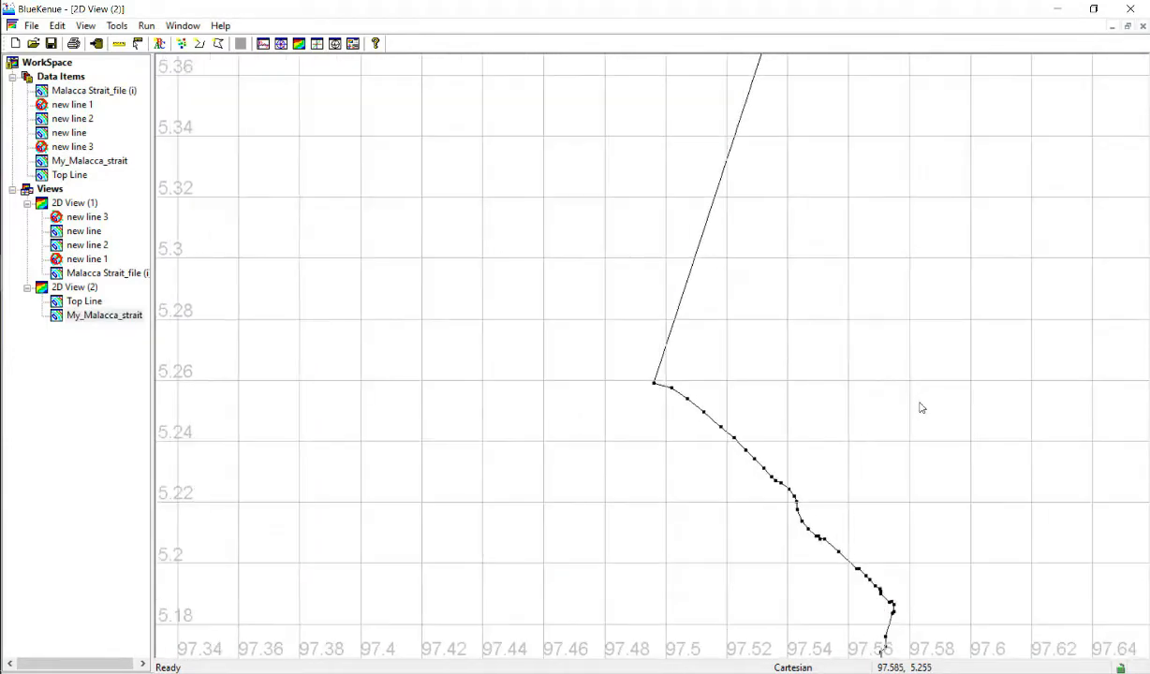
{"action": "left_click_drag", "start_coordinate": [873, 241], "coordinate": [776, 535]}
{"action": "scroll", "coordinate": [817, 405], "scroll_direction": "down", "scroll_amount": 5}
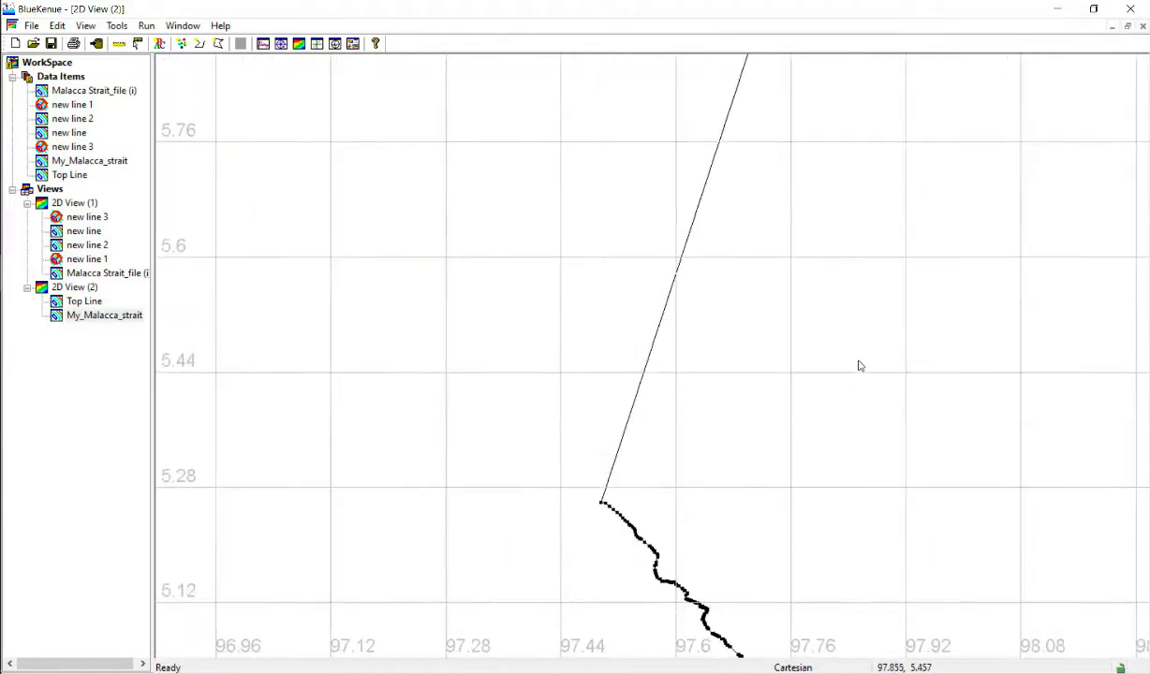
{"action": "left_click_drag", "start_coordinate": [836, 188], "coordinate": [805, 393]}
{"action": "left_click_drag", "start_coordinate": [870, 204], "coordinate": [735, 505]}
{"action": "left_click_drag", "start_coordinate": [876, 315], "coordinate": [822, 599]}
{"action": "scroll", "coordinate": [734, 429], "scroll_direction": "up", "scroll_amount": 3}
{"action": "scroll", "coordinate": [775, 420], "scroll_direction": "up", "scroll_amount": 6}
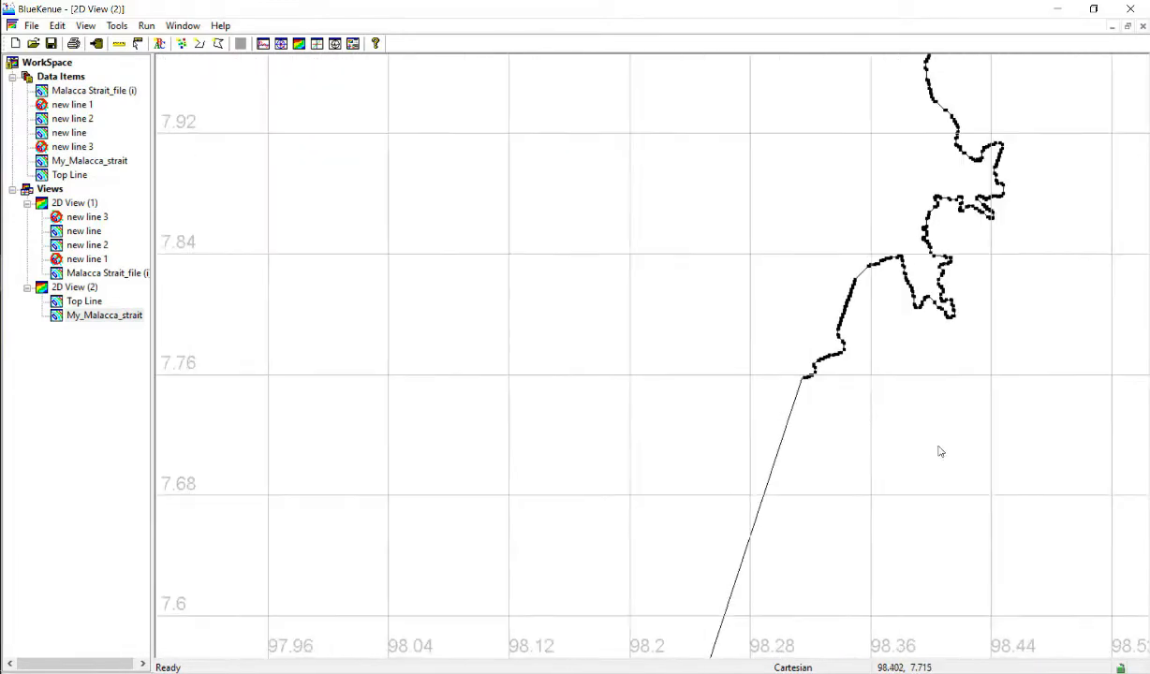
{"action": "scroll", "coordinate": [838, 437], "scroll_direction": "up", "scroll_amount": 6}
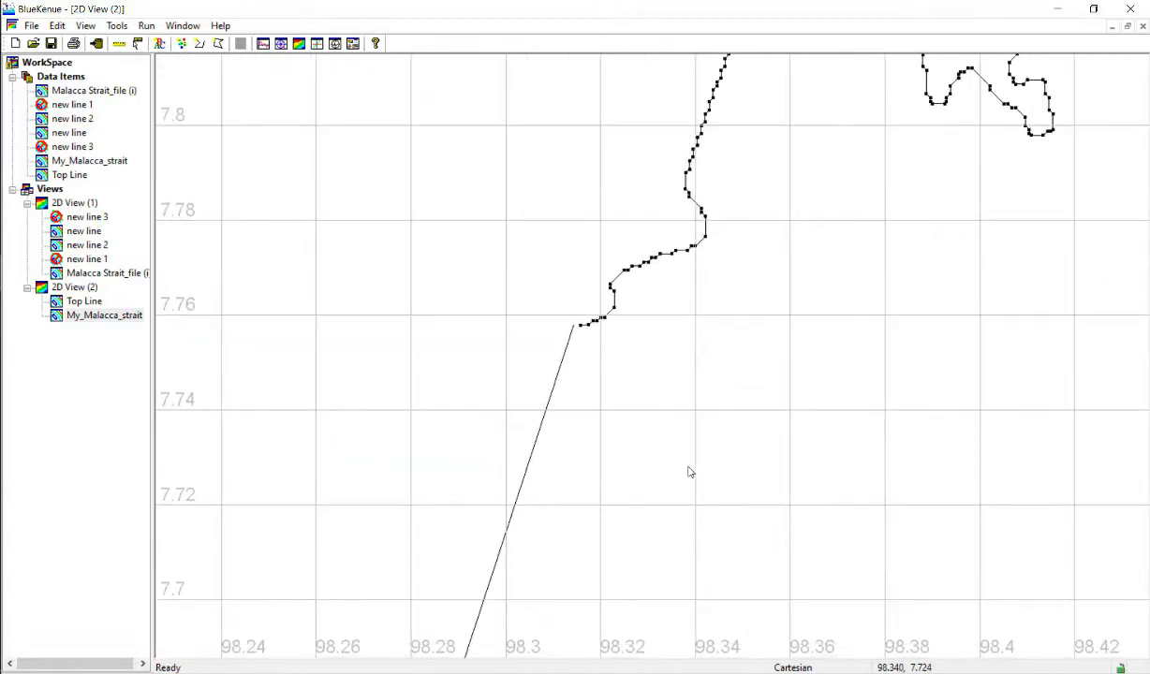
{"action": "scroll", "coordinate": [515, 401], "scroll_direction": "up", "scroll_amount": 4}
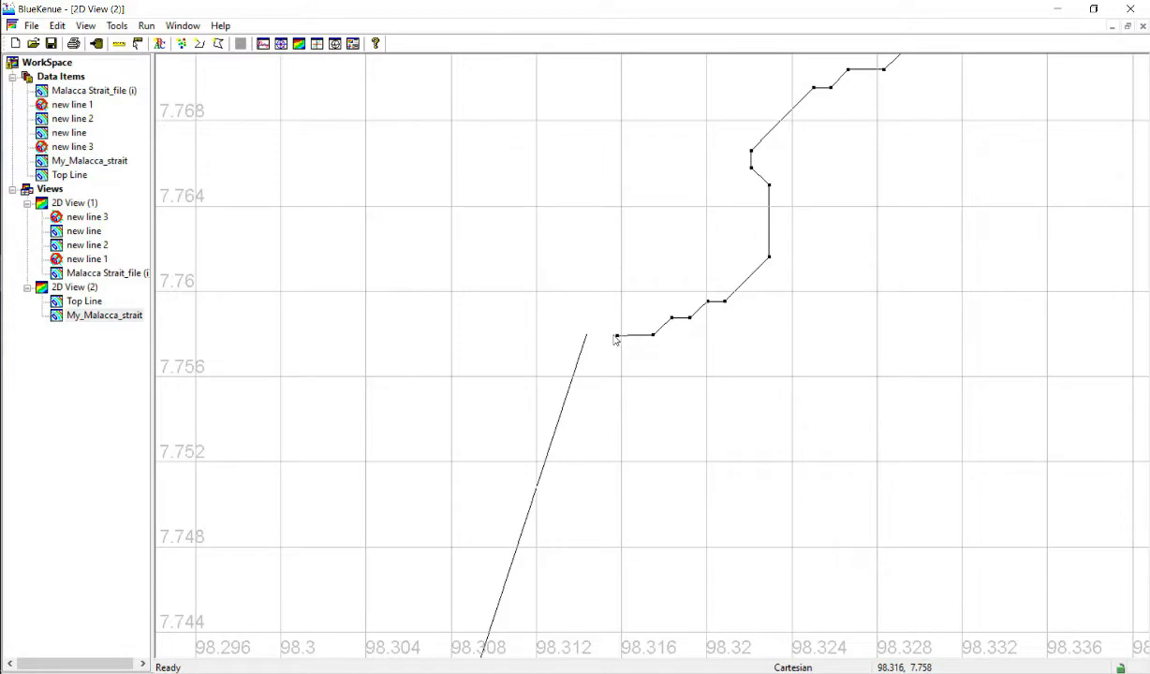
{"action": "left_click", "coordinate": [617, 343]}
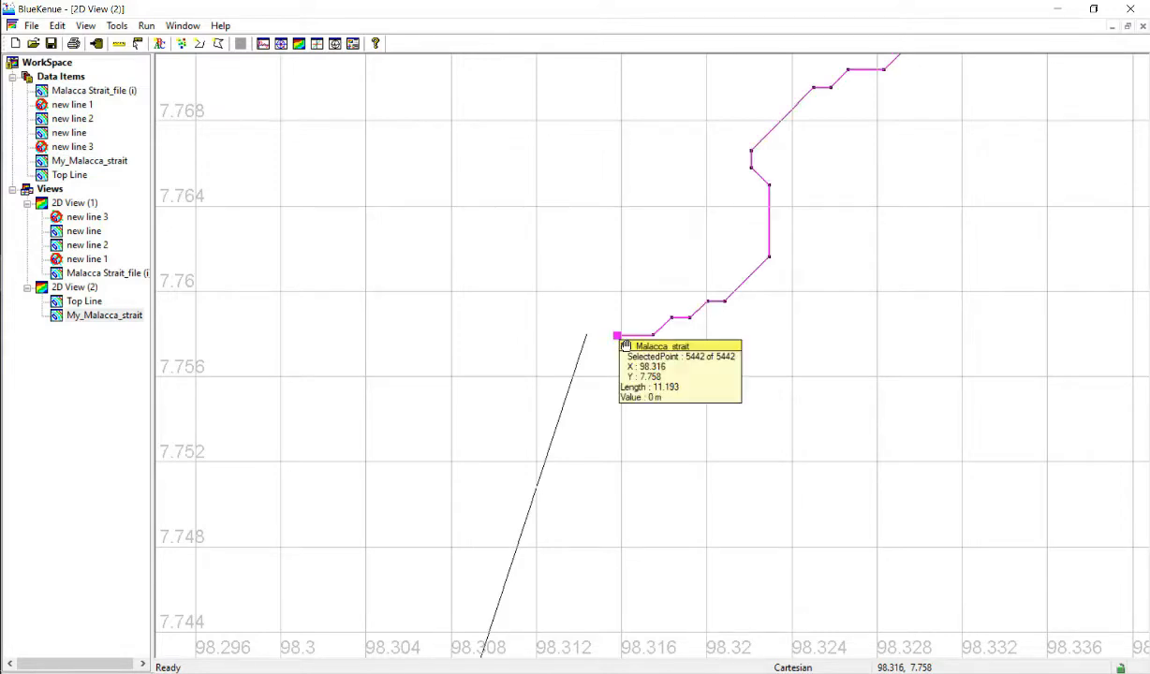
{"action": "right_click", "coordinate": [617, 339]}
{"action": "left_click", "coordinate": [636, 361]}
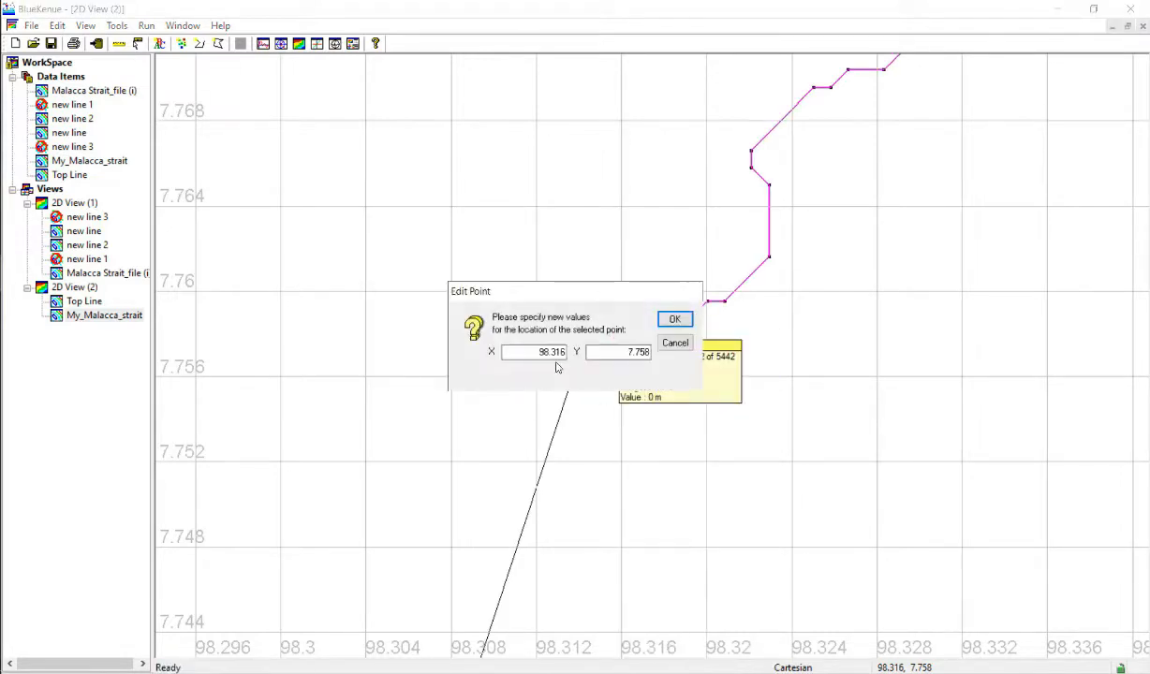
{"action": "left_click", "coordinate": [676, 344]}
Set the X coordinate of Top Line's upper endpoint to 98.316, taken from the adjacent My_Malacca_strait endpoint.
{"action": "left_click", "coordinate": [586, 338]}
{"action": "right_click", "coordinate": [588, 335]}
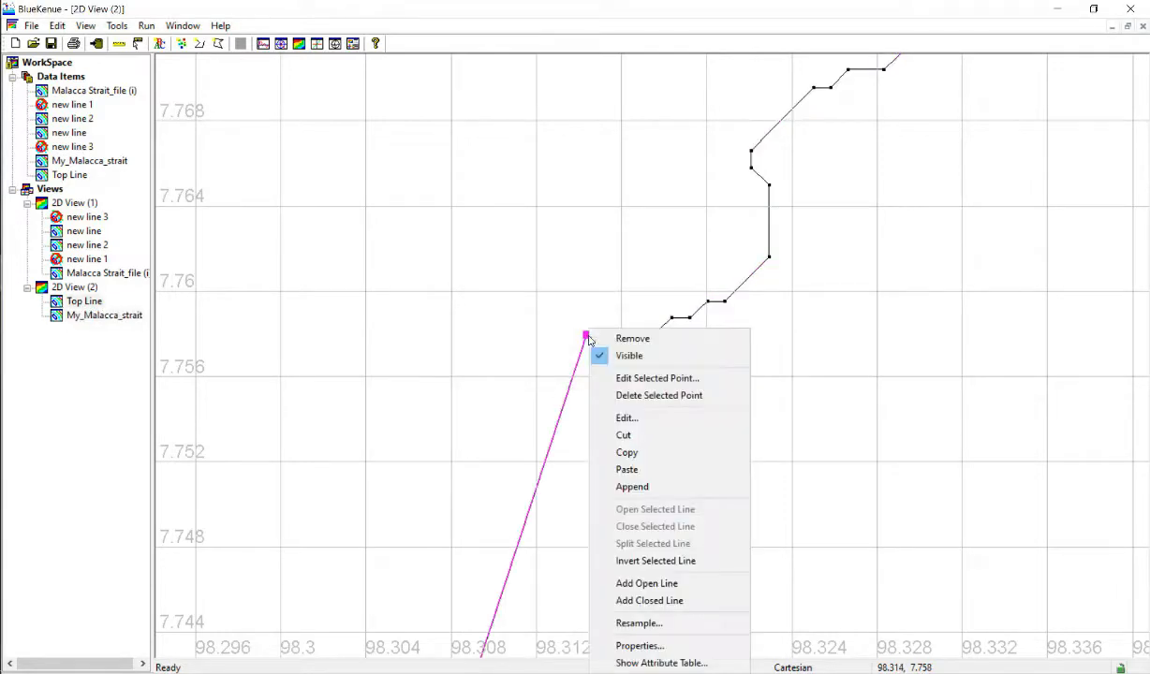
{"action": "left_click", "coordinate": [637, 377]}
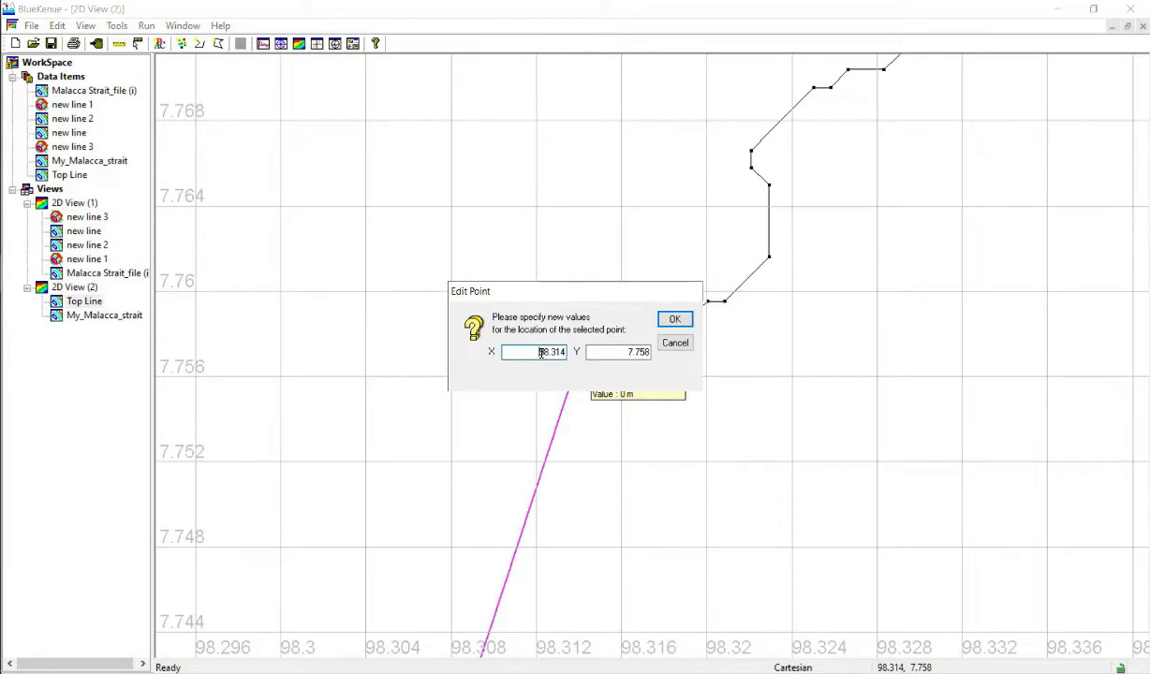
{"action": "left_click", "coordinate": [682, 321]}
Recheck the X and Y coordinates of the last My_Malacca_strait point beside Top Line's upper endpoint.
{"action": "scroll", "coordinate": [622, 367], "scroll_direction": "up", "scroll_amount": 3}
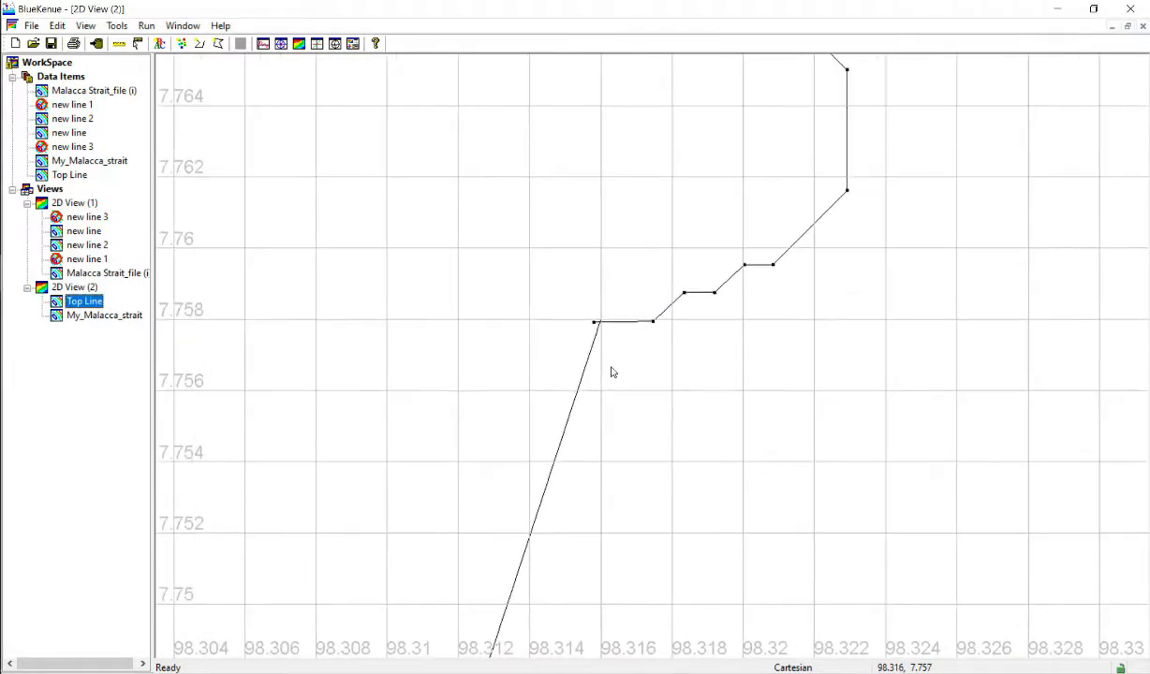
{"action": "scroll", "coordinate": [611, 372], "scroll_direction": "up", "scroll_amount": 1}
{"action": "left_click", "coordinate": [583, 320]}
{"action": "right_click", "coordinate": [584, 321]}
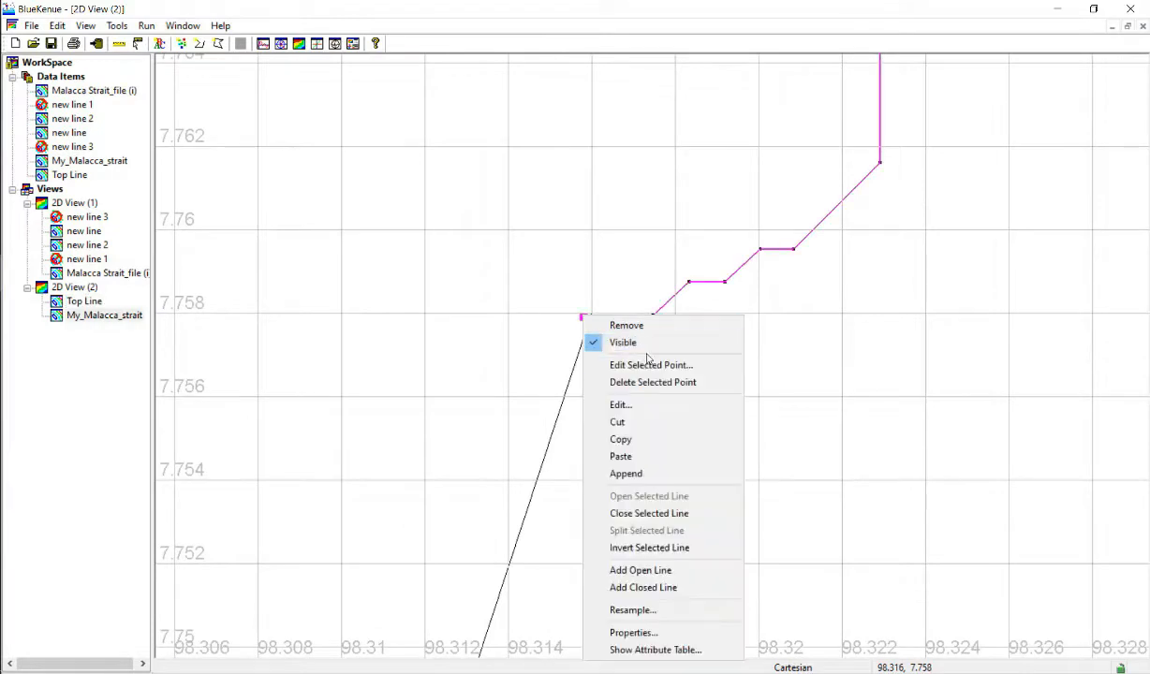
{"action": "left_click", "coordinate": [616, 366]}
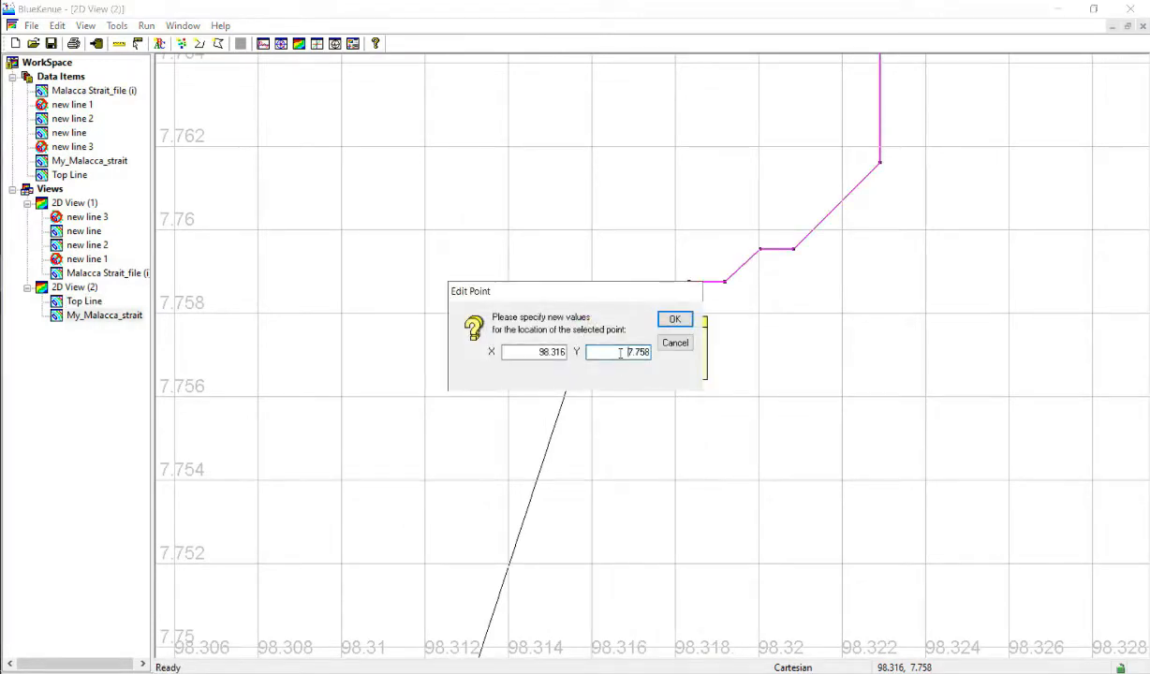
{"action": "left_click", "coordinate": [687, 345]}
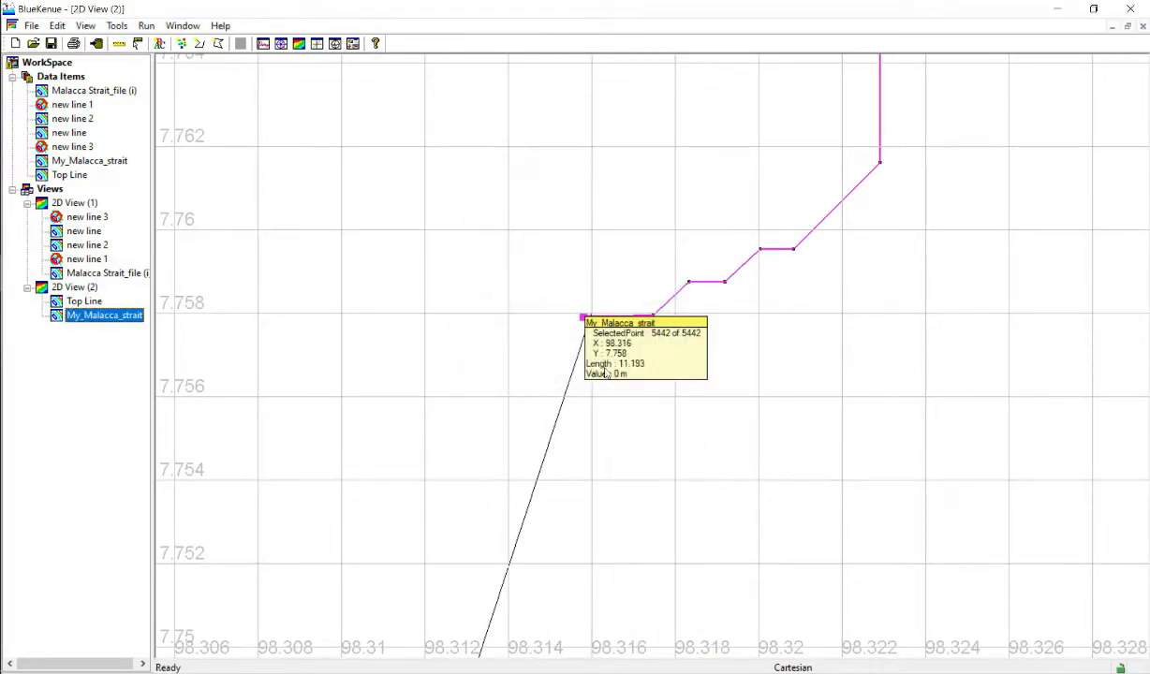
Apply X 98.316 and Y 7.758 to Top Line's upper endpoint.
{"action": "left_click", "coordinate": [588, 340]}
{"action": "left_click", "coordinate": [592, 318]}
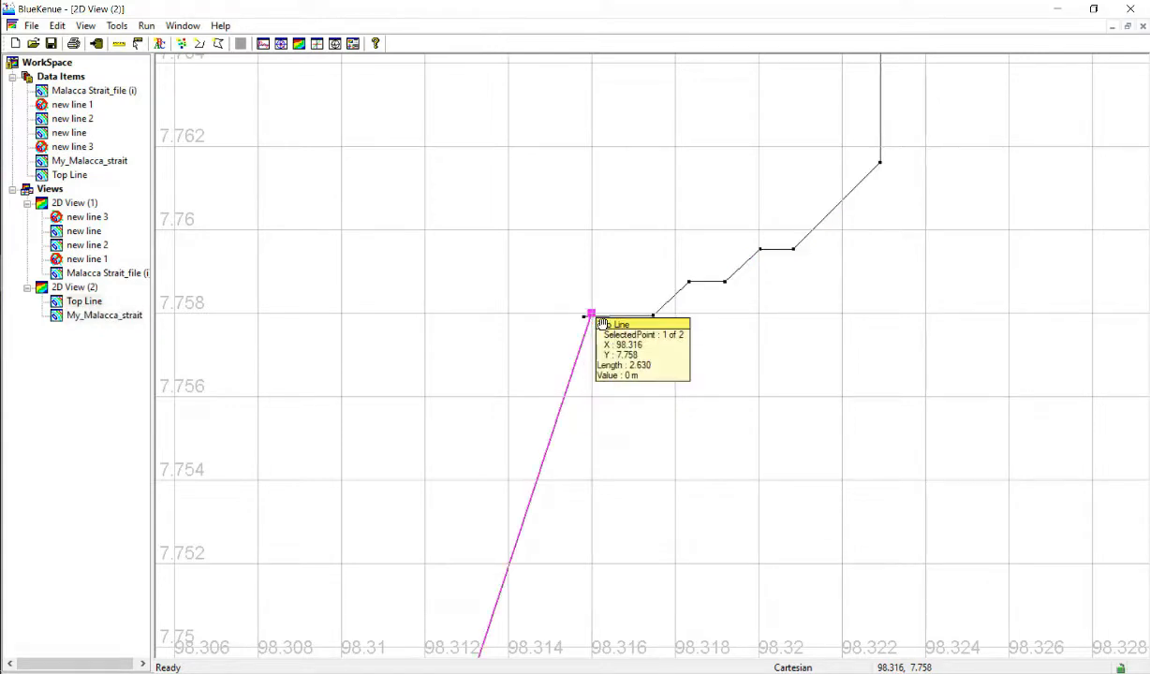
{"action": "right_click", "coordinate": [591, 318]}
{"action": "left_click", "coordinate": [653, 366]}
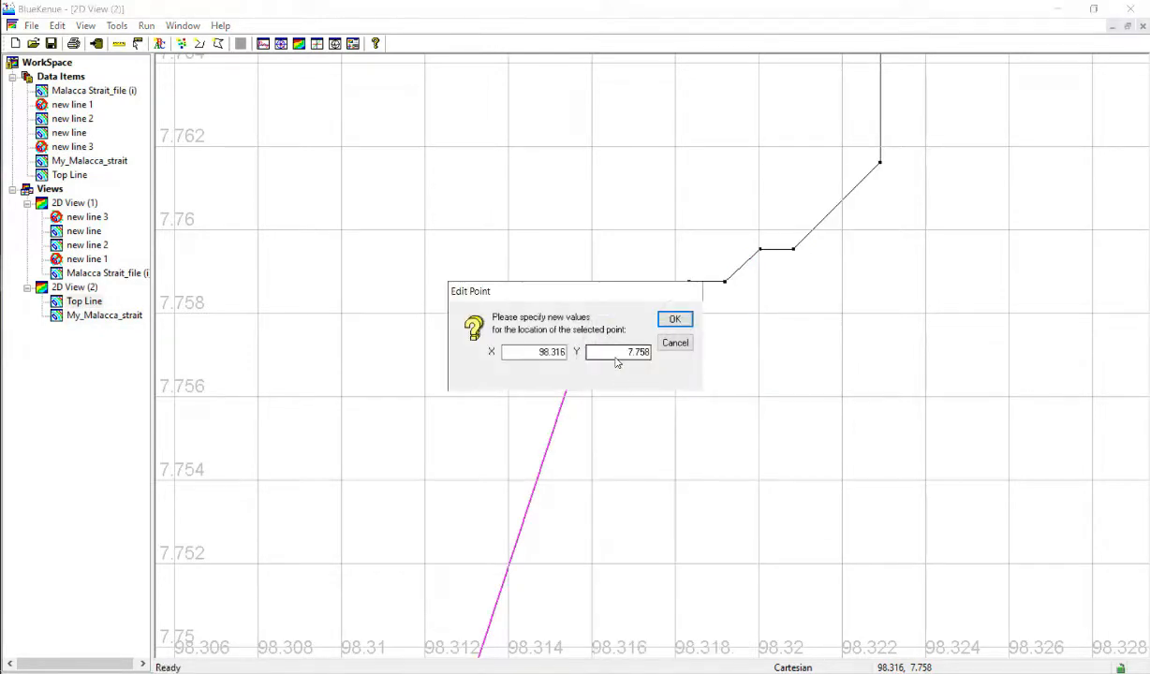
{"action": "left_click", "coordinate": [674, 320]}
Apply X 98.316 and Y 7.758 to the adjacent My_Malacca_strait endpoint and inspect its junction with Top Line.
{"action": "left_click", "coordinate": [585, 319]}
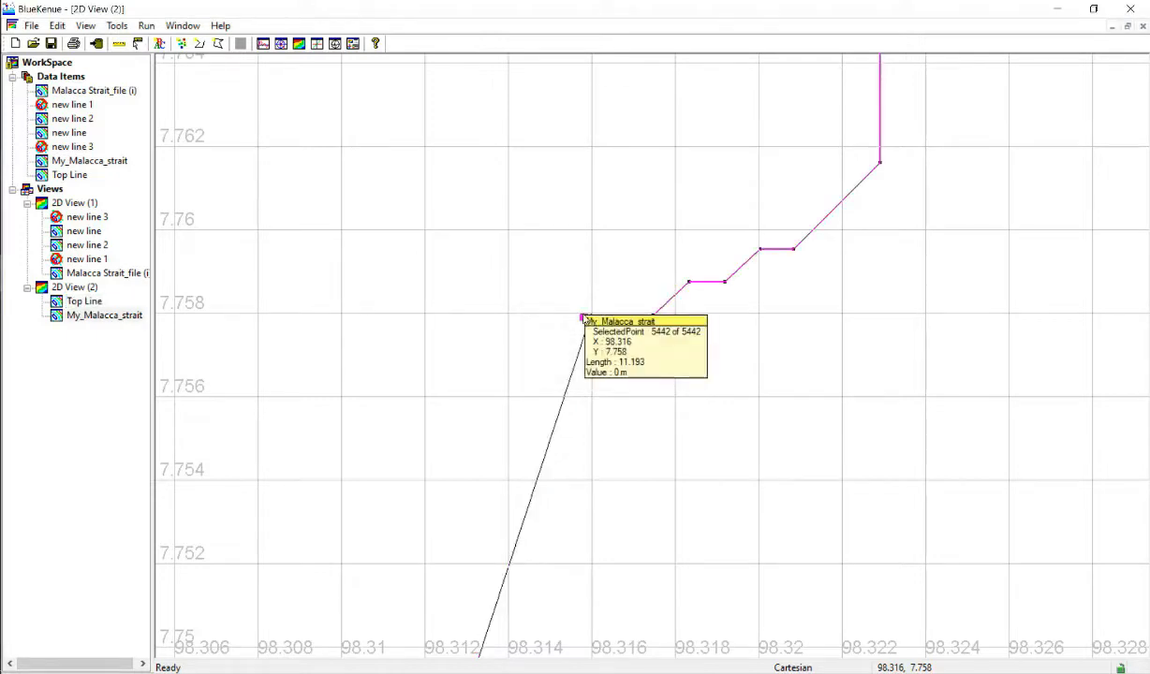
{"action": "right_click", "coordinate": [584, 318]}
{"action": "left_click", "coordinate": [637, 362]}
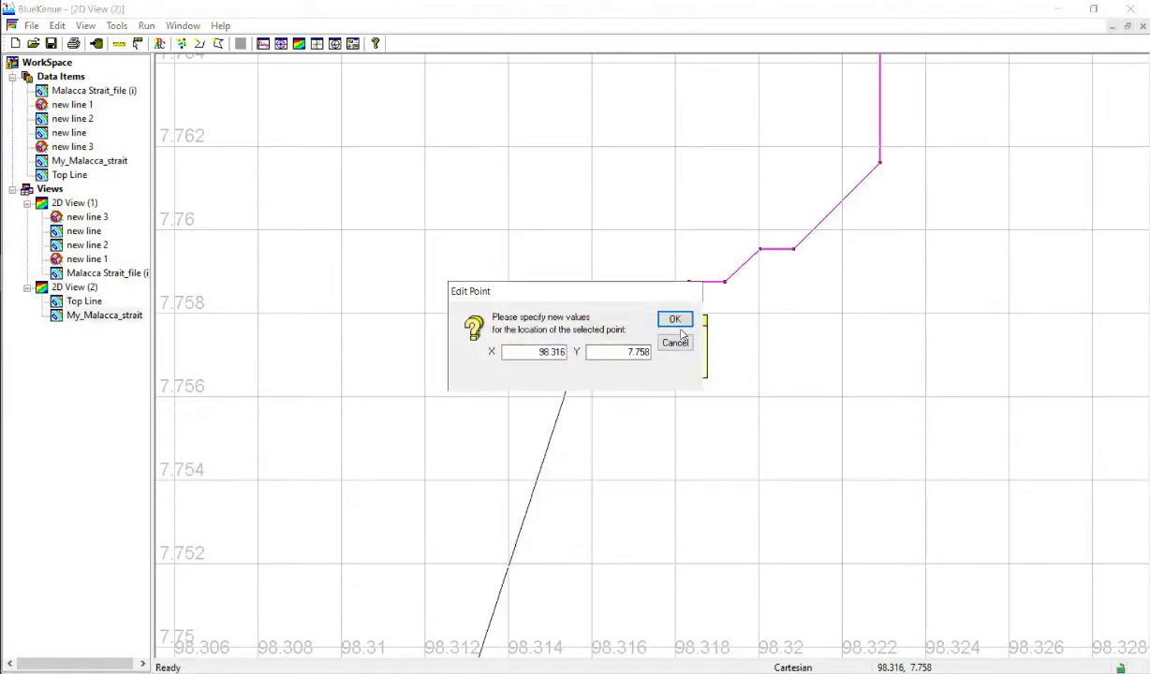
{"action": "left_click", "coordinate": [672, 323]}
{"action": "scroll", "coordinate": [621, 328], "scroll_direction": "down", "scroll_amount": 2}
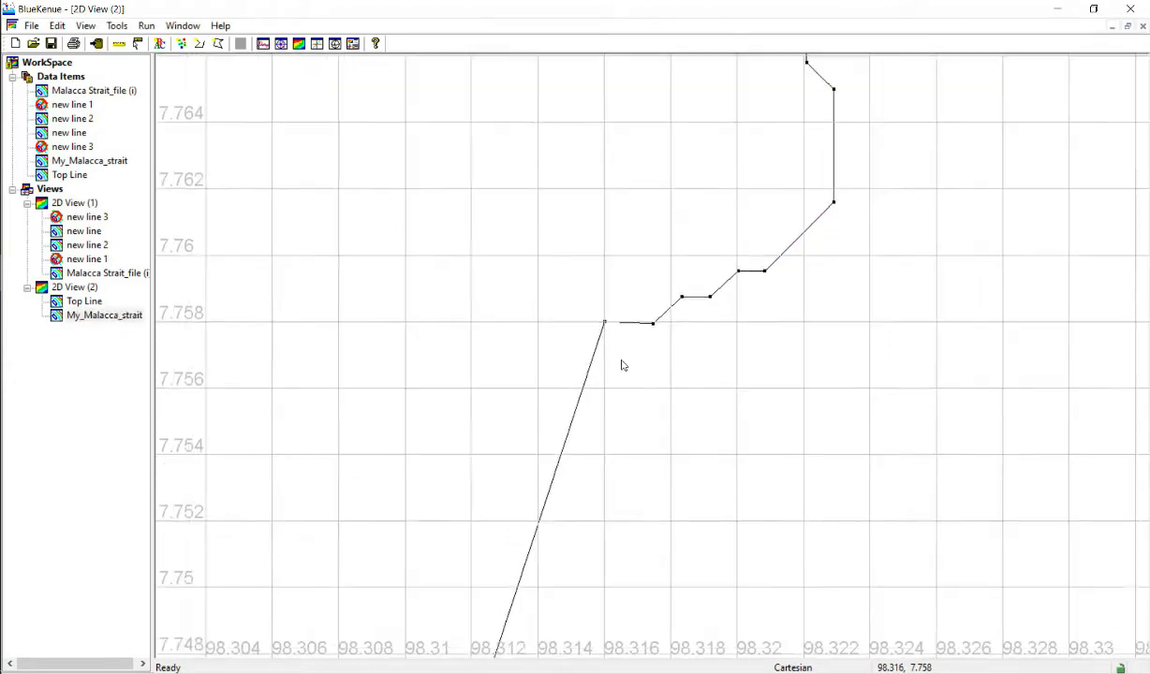
{"action": "scroll", "coordinate": [621, 365], "scroll_direction": "up", "scroll_amount": 5}
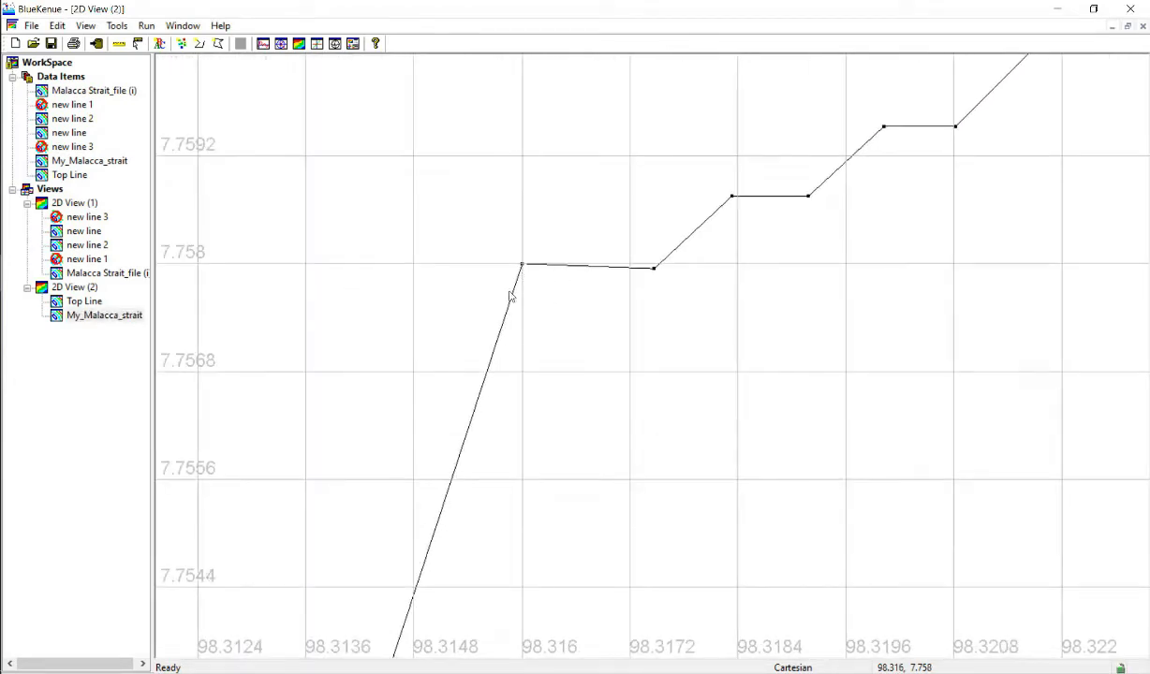
{"action": "left_click", "coordinate": [510, 296]}
{"action": "left_click", "coordinate": [592, 271]}
Start a new open line at the My_Malacca_strait vertex near X 101.978, Y 2.398, at the coastline's southeastern end.
{"action": "scroll", "coordinate": [569, 295], "scroll_direction": "down", "scroll_amount": 4}
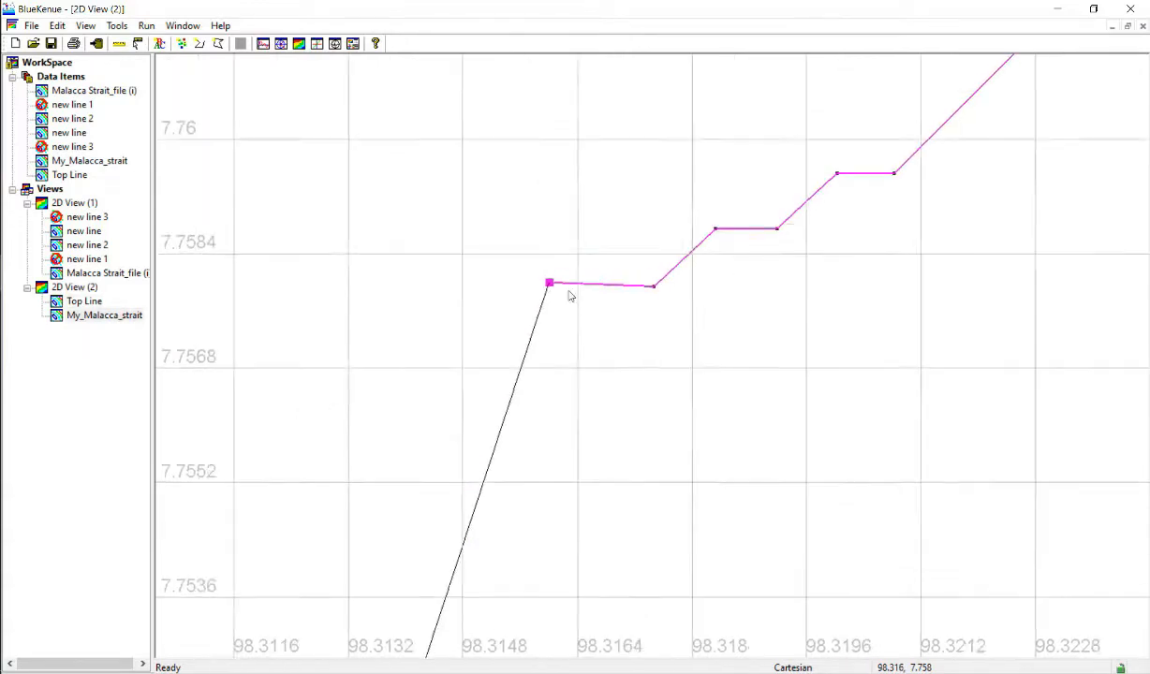
{"action": "scroll", "coordinate": [695, 428], "scroll_direction": "down", "scroll_amount": 6}
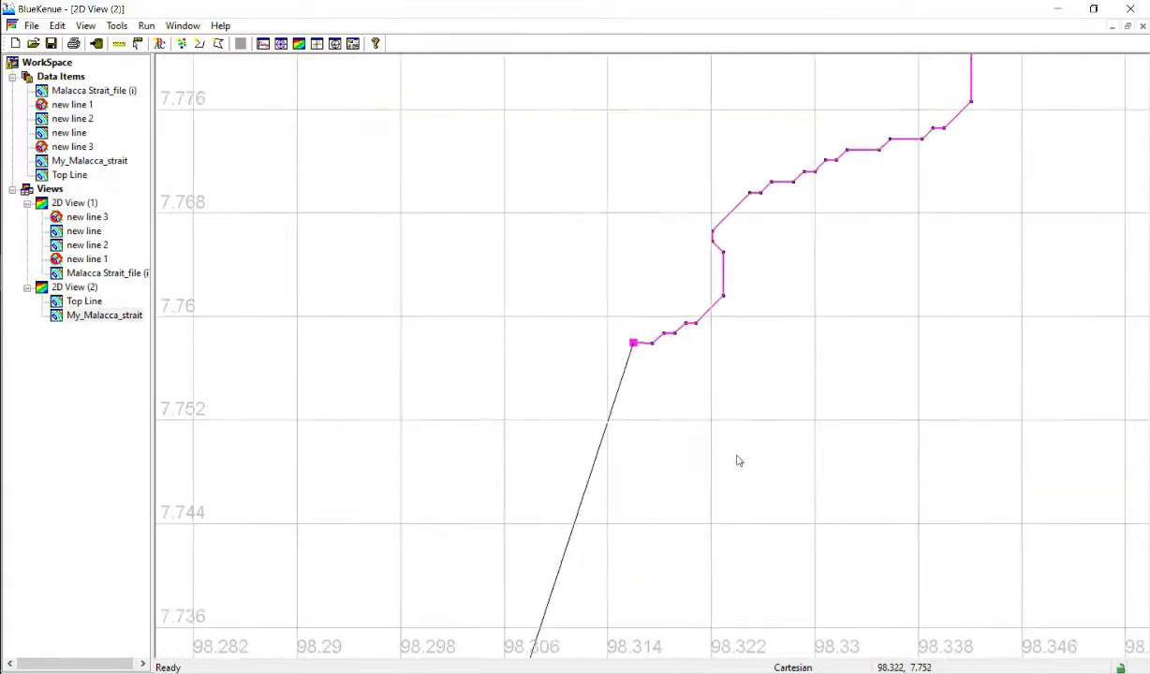
{"action": "scroll", "coordinate": [767, 505], "scroll_direction": "down", "scroll_amount": 6}
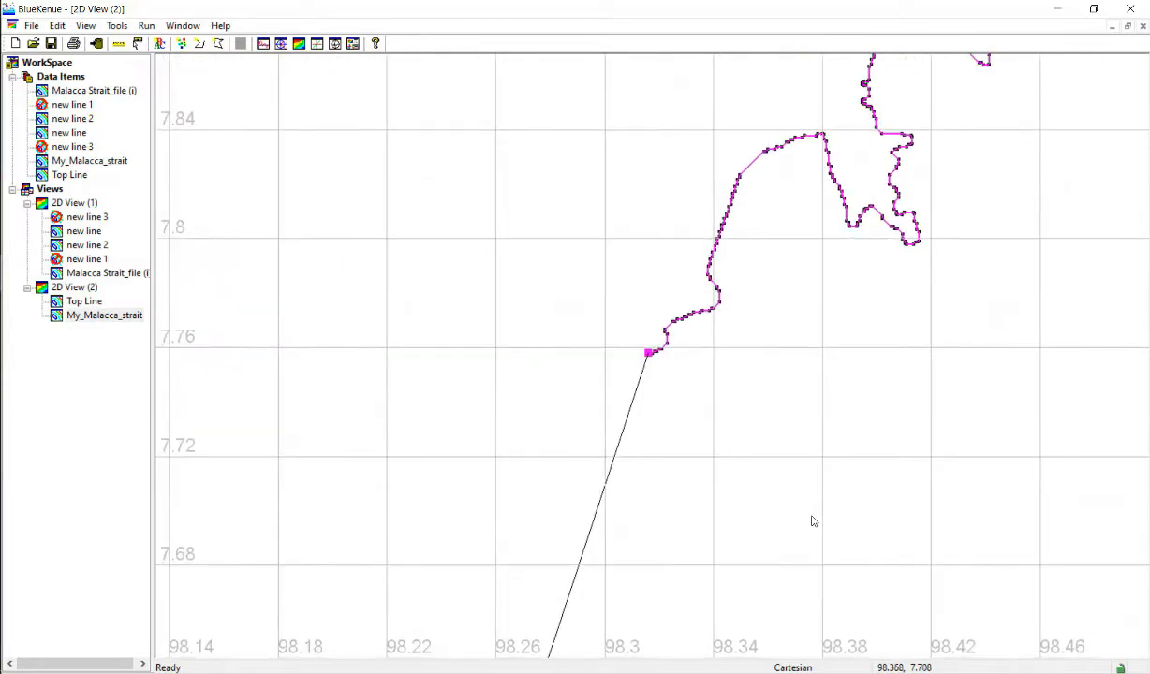
{"action": "scroll", "coordinate": [799, 530], "scroll_direction": "down", "scroll_amount": 6}
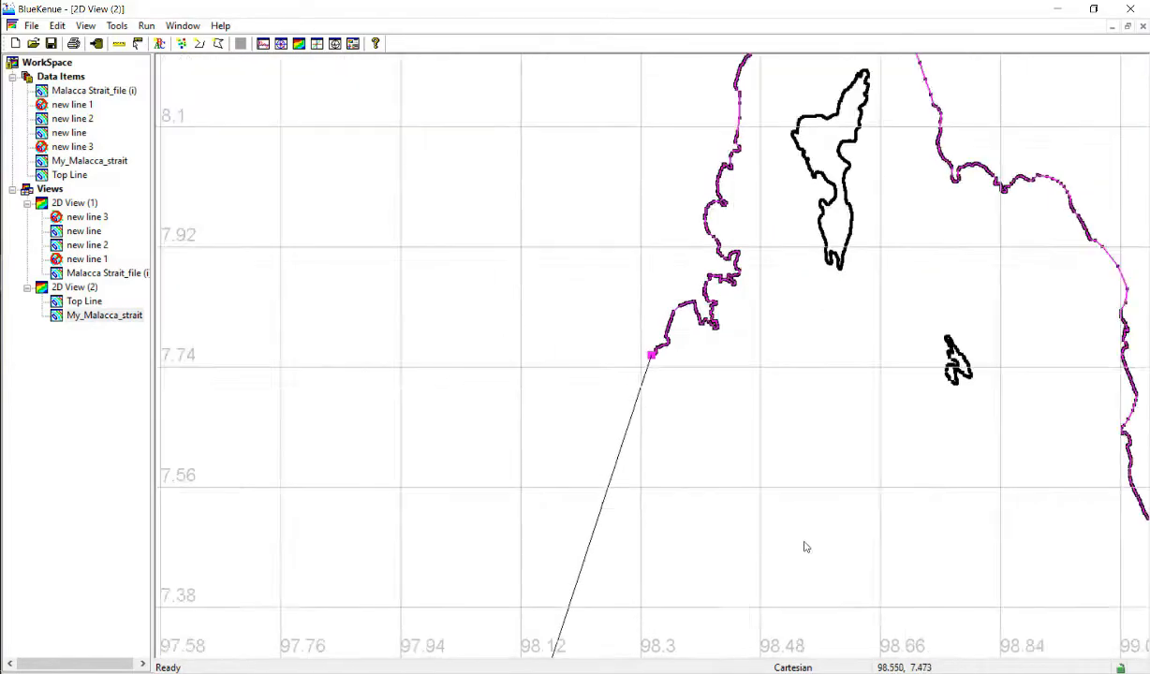
{"action": "scroll", "coordinate": [801, 560], "scroll_direction": "down", "scroll_amount": 4}
{"action": "left_click_drag", "start_coordinate": [802, 550], "coordinate": [586, 203]}
{"action": "left_click_drag", "start_coordinate": [863, 482], "coordinate": [838, 454]}
{"action": "scroll", "coordinate": [839, 454], "scroll_direction": "up", "scroll_amount": 6}
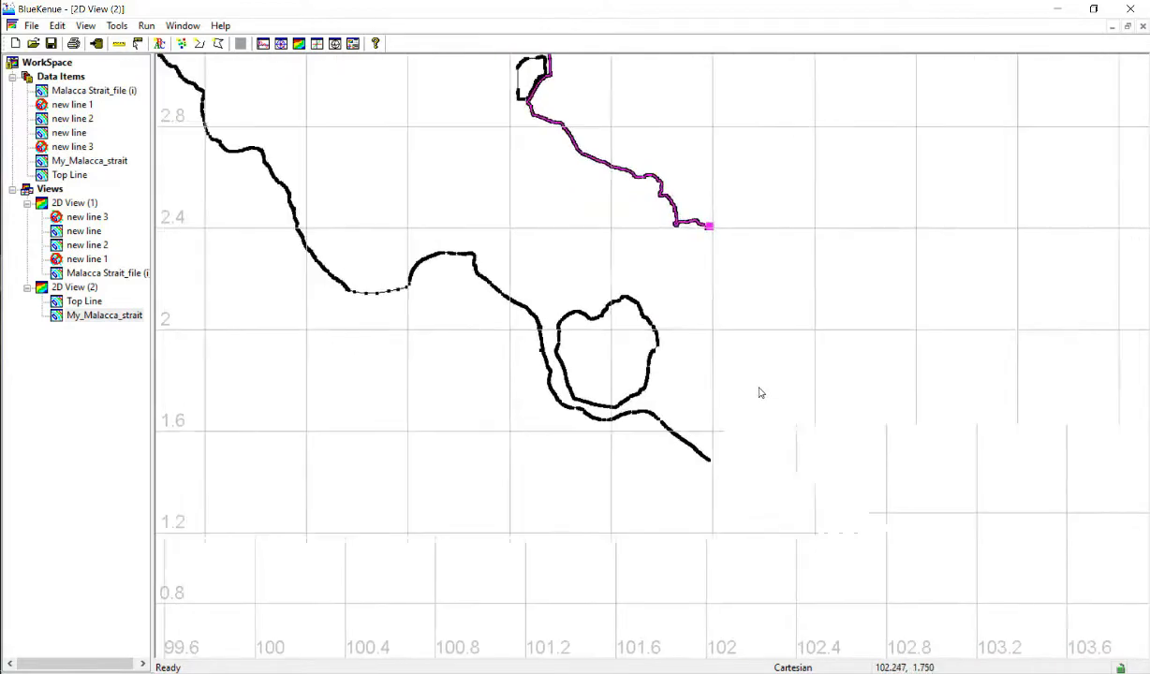
{"action": "left_click_drag", "start_coordinate": [828, 293], "coordinate": [763, 373]}
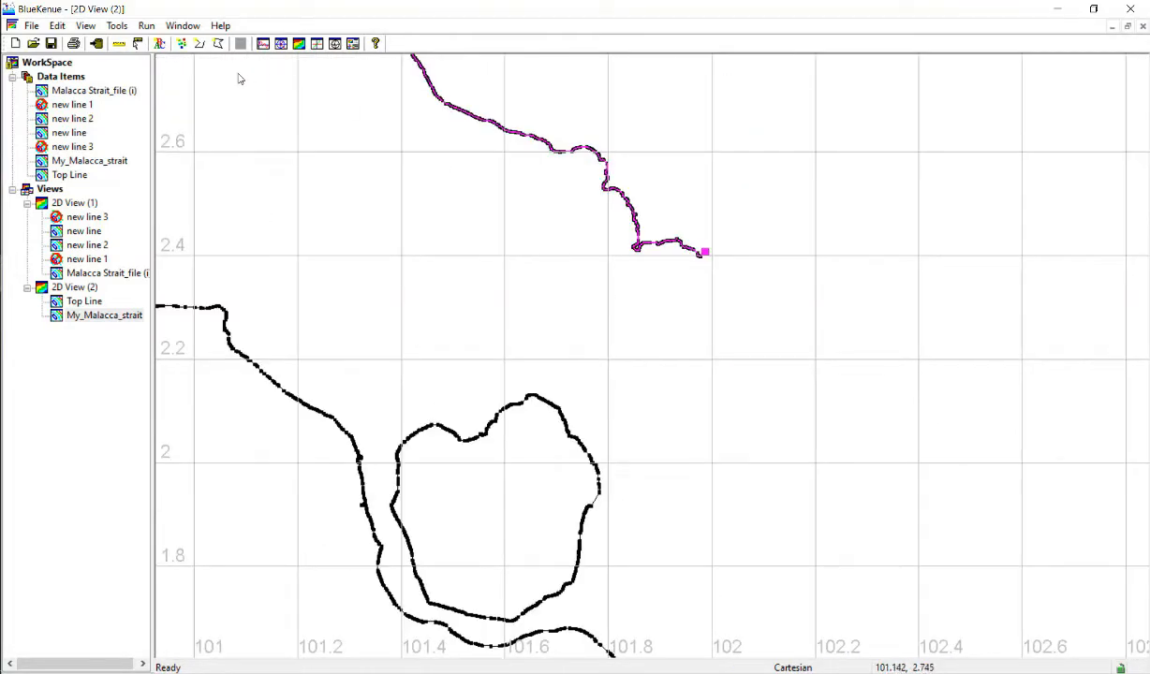
{"action": "left_click", "coordinate": [198, 43]}
{"action": "scroll", "coordinate": [826, 271], "scroll_direction": "up", "scroll_amount": 3}
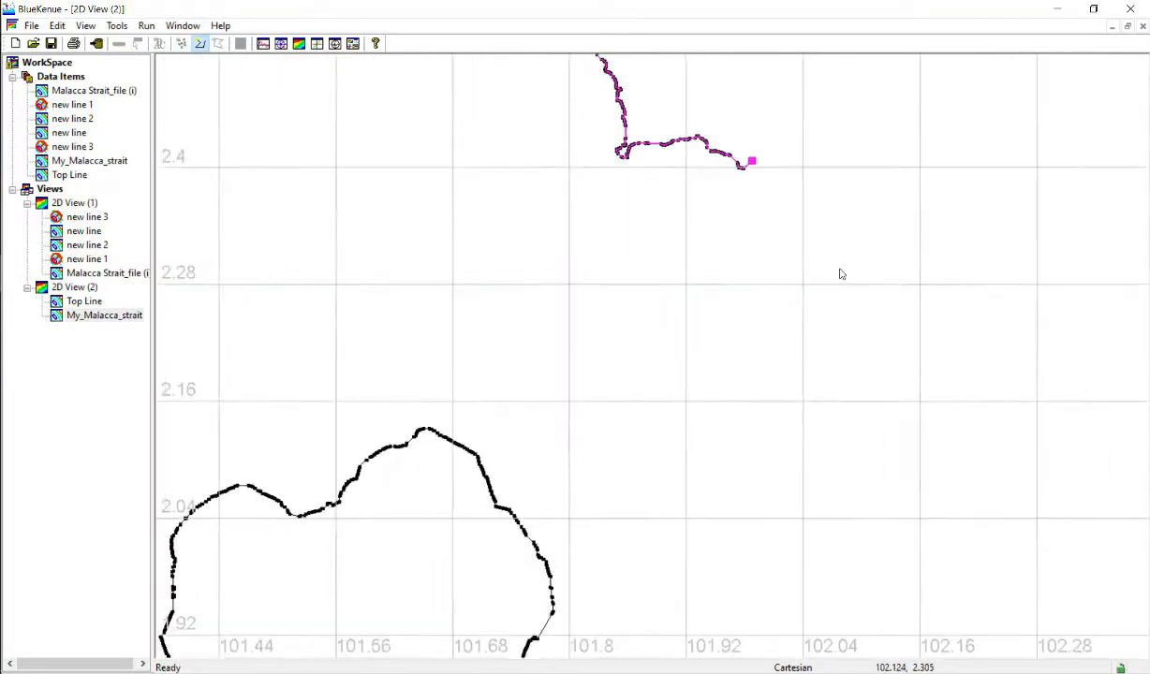
{"action": "scroll", "coordinate": [839, 273], "scroll_direction": "up", "scroll_amount": 5}
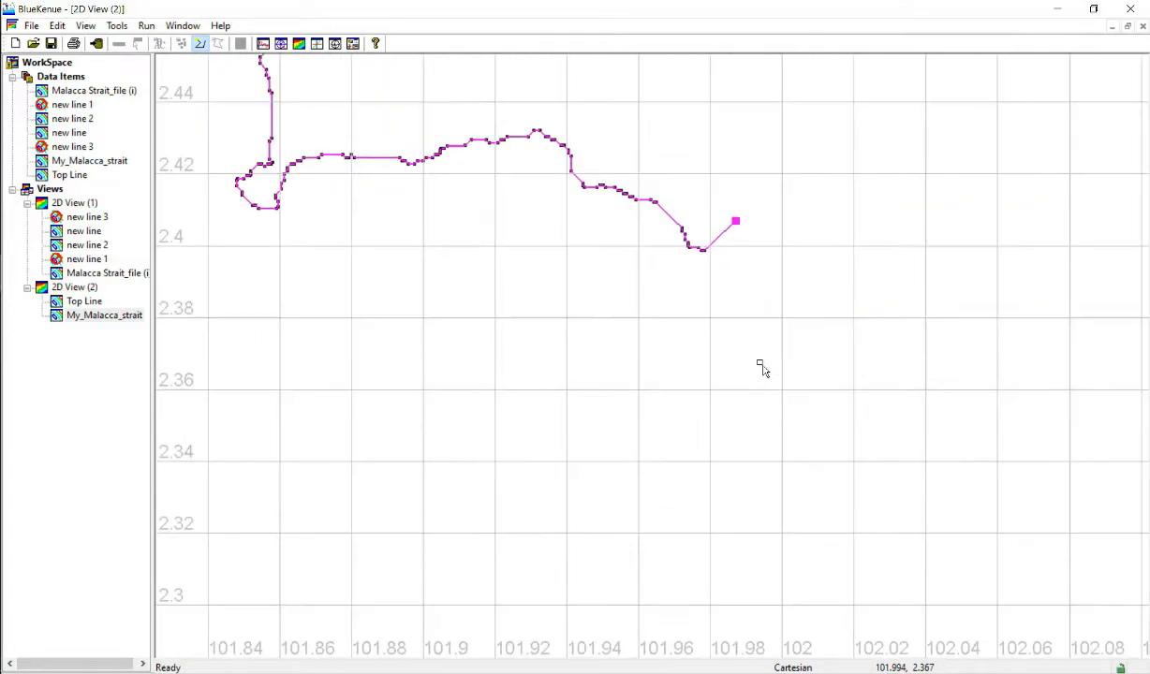
{"action": "scroll", "coordinate": [763, 369], "scroll_direction": "up", "scroll_amount": 2}
{"action": "left_click_drag", "start_coordinate": [783, 290], "coordinate": [714, 330]}
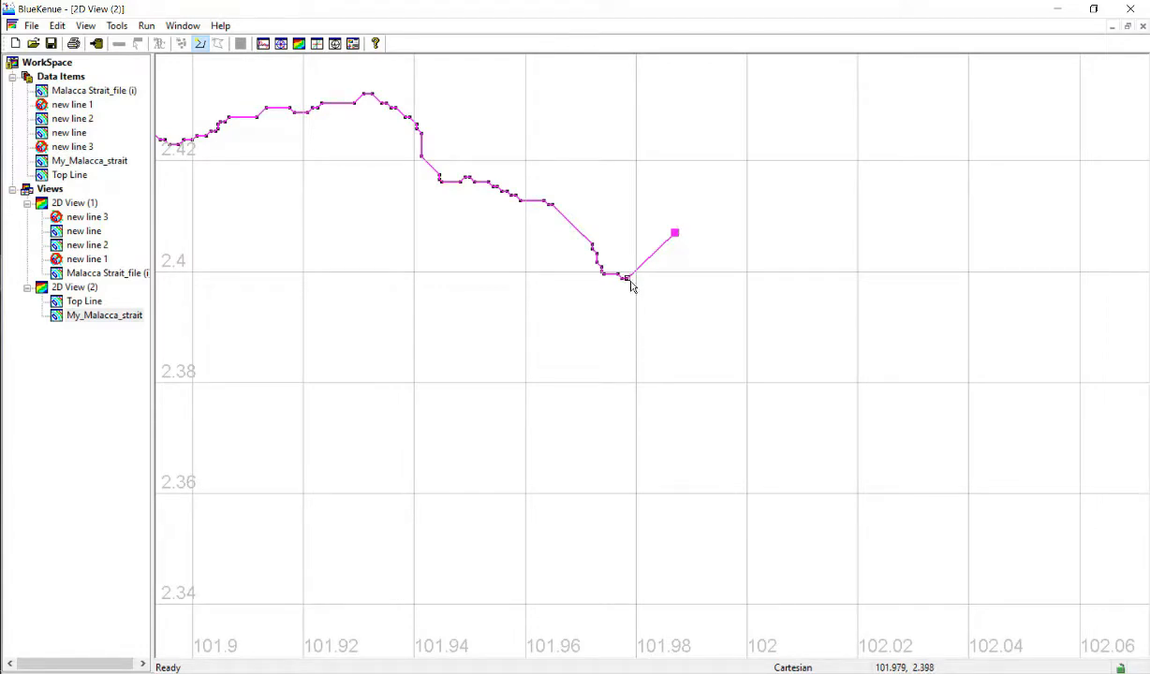
{"action": "scroll", "coordinate": [631, 285], "scroll_direction": "up", "scroll_amount": 6}
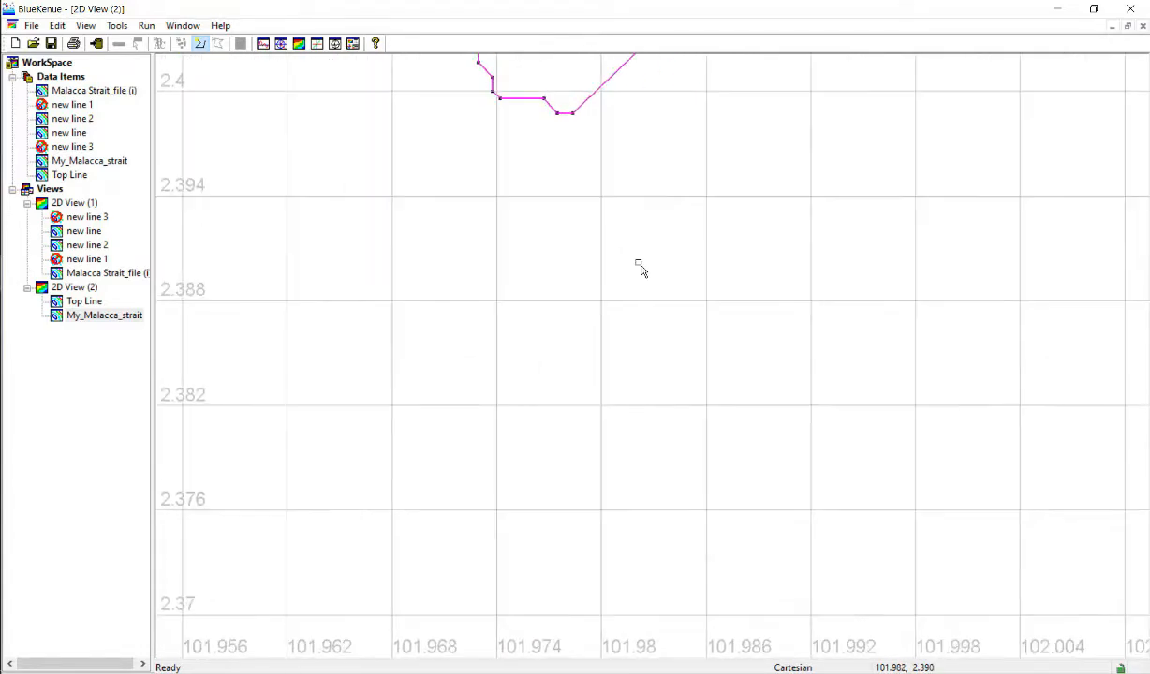
{"action": "left_click_drag", "start_coordinate": [641, 267], "coordinate": [627, 488]}
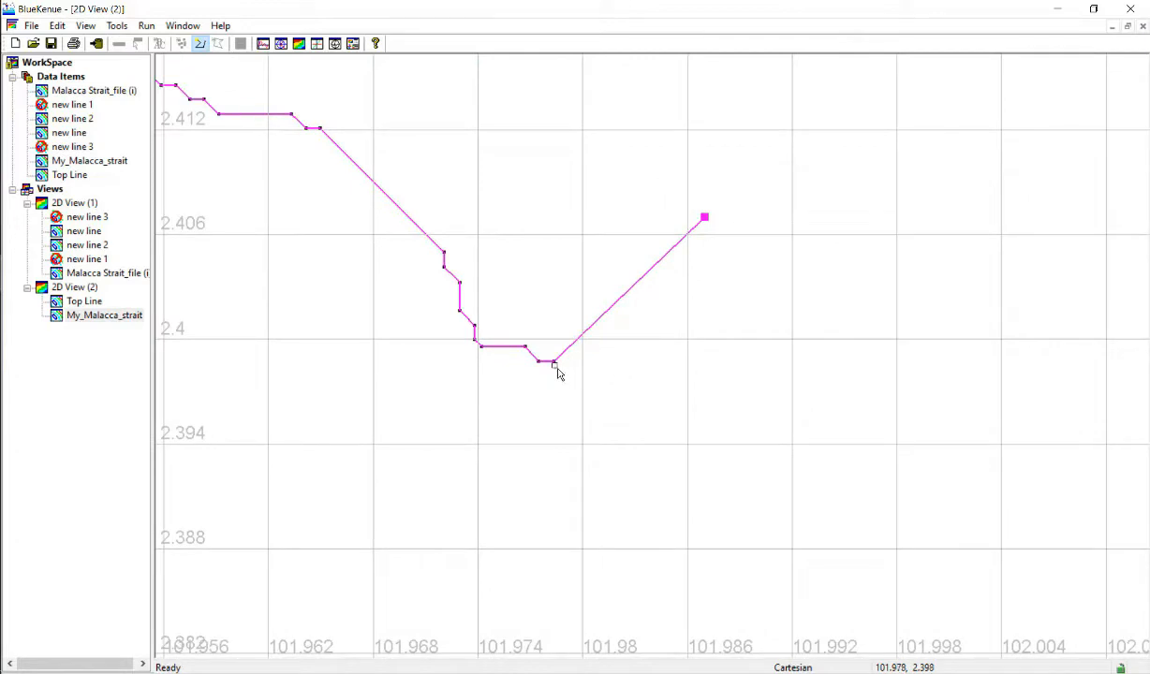
Extend the open line in an eastward-bulging curve southward to the lower My_Malacca_strait coastline's eastern endpoint near X 101.984, Y 1.486.
{"action": "scroll", "coordinate": [571, 509], "scroll_direction": "down", "scroll_amount": 7}
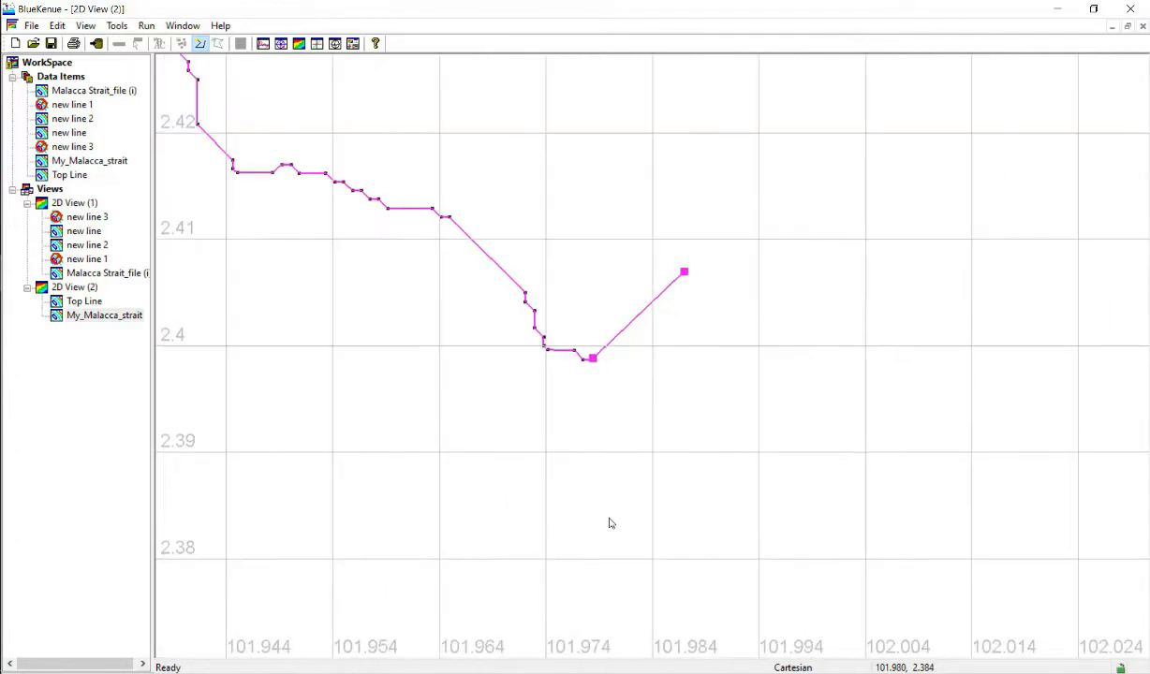
{"action": "scroll", "coordinate": [625, 534], "scroll_direction": "down", "scroll_amount": 8}
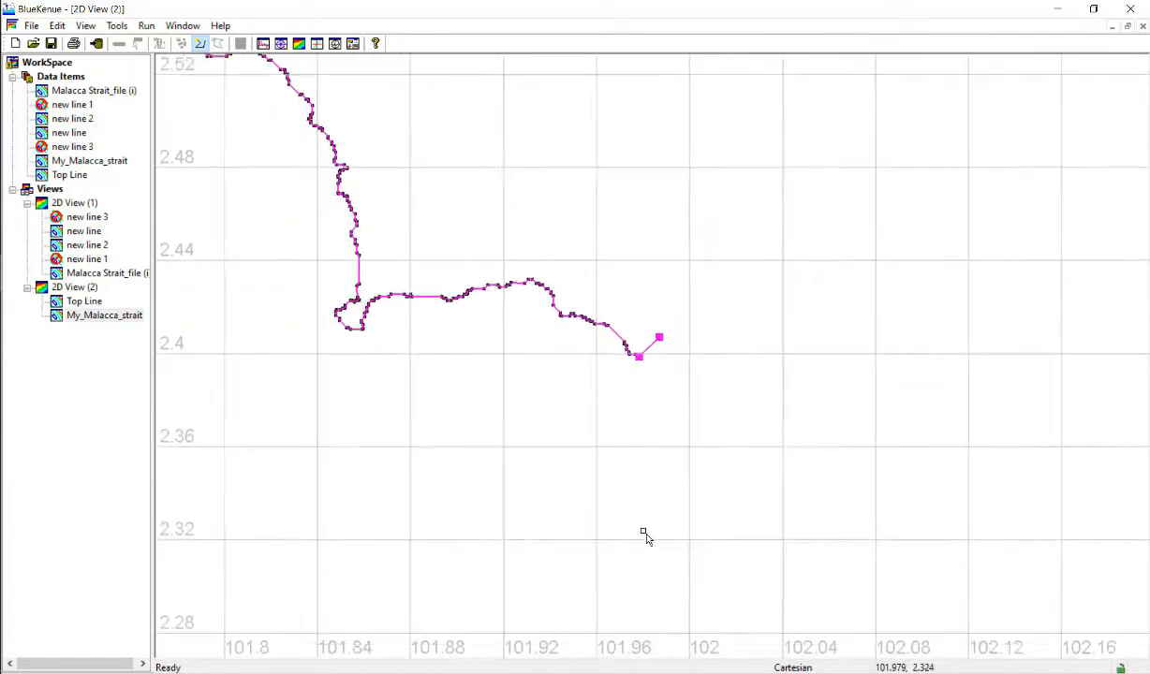
{"action": "scroll", "coordinate": [693, 371], "scroll_direction": "down", "scroll_amount": 5}
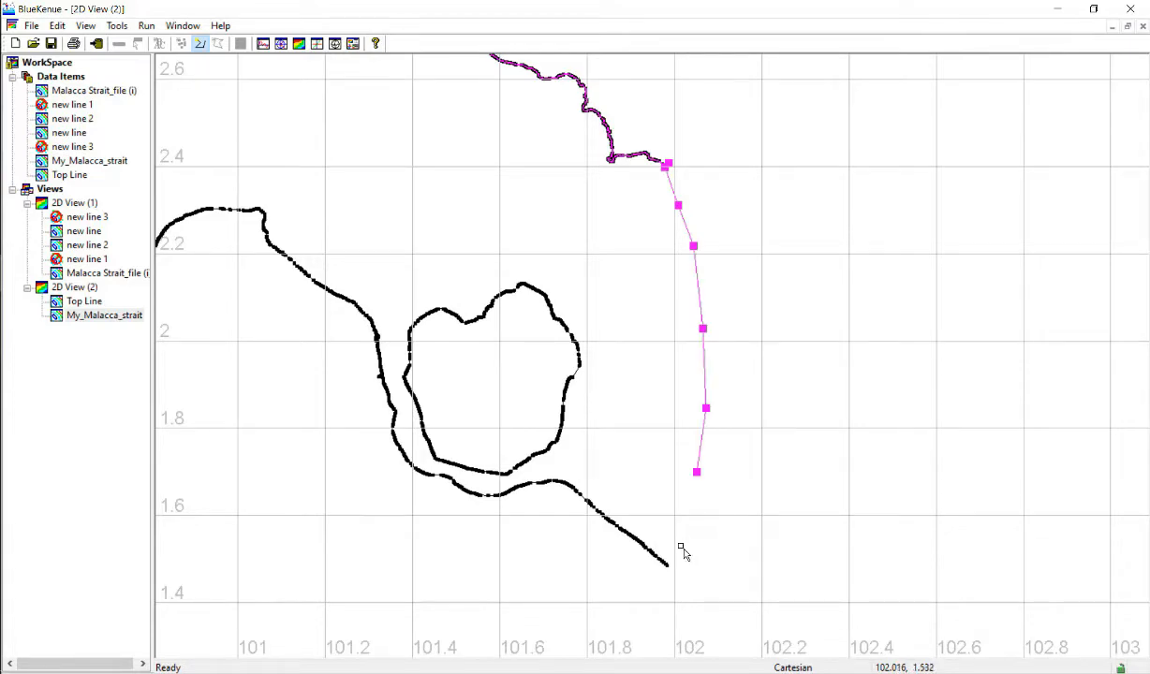
{"action": "scroll", "coordinate": [680, 550], "scroll_direction": "up", "scroll_amount": 4}
{"action": "scroll", "coordinate": [774, 449], "scroll_direction": "up", "scroll_amount": 5}
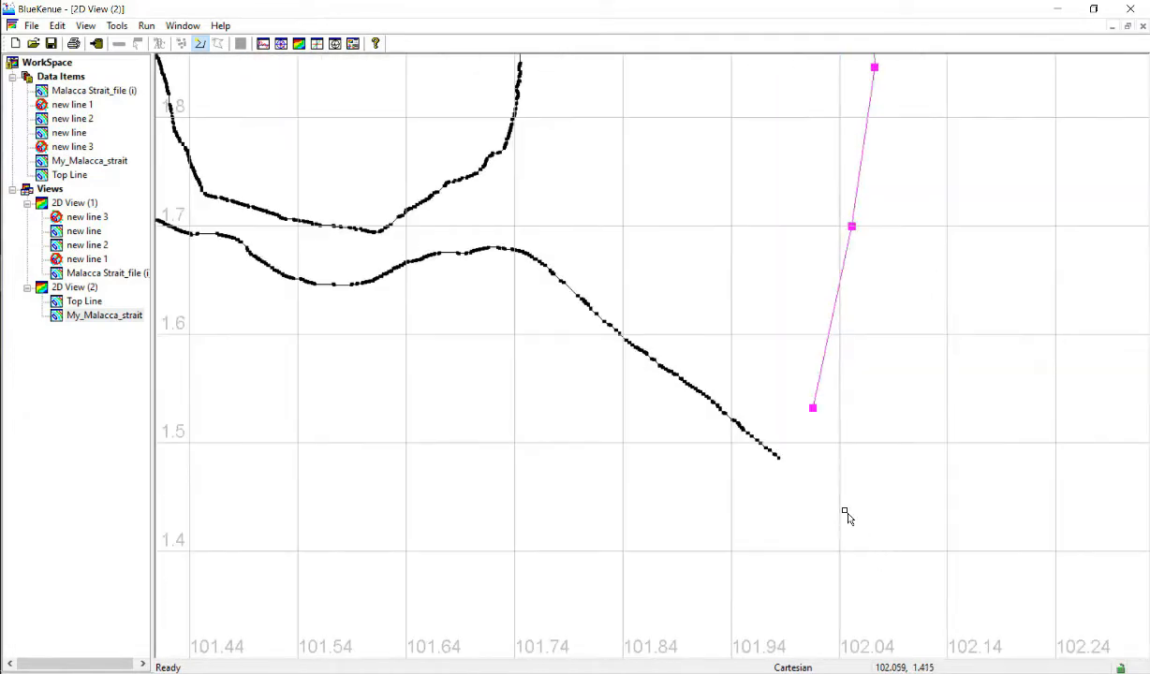
{"action": "scroll", "coordinate": [721, 476], "scroll_direction": "up", "scroll_amount": 6}
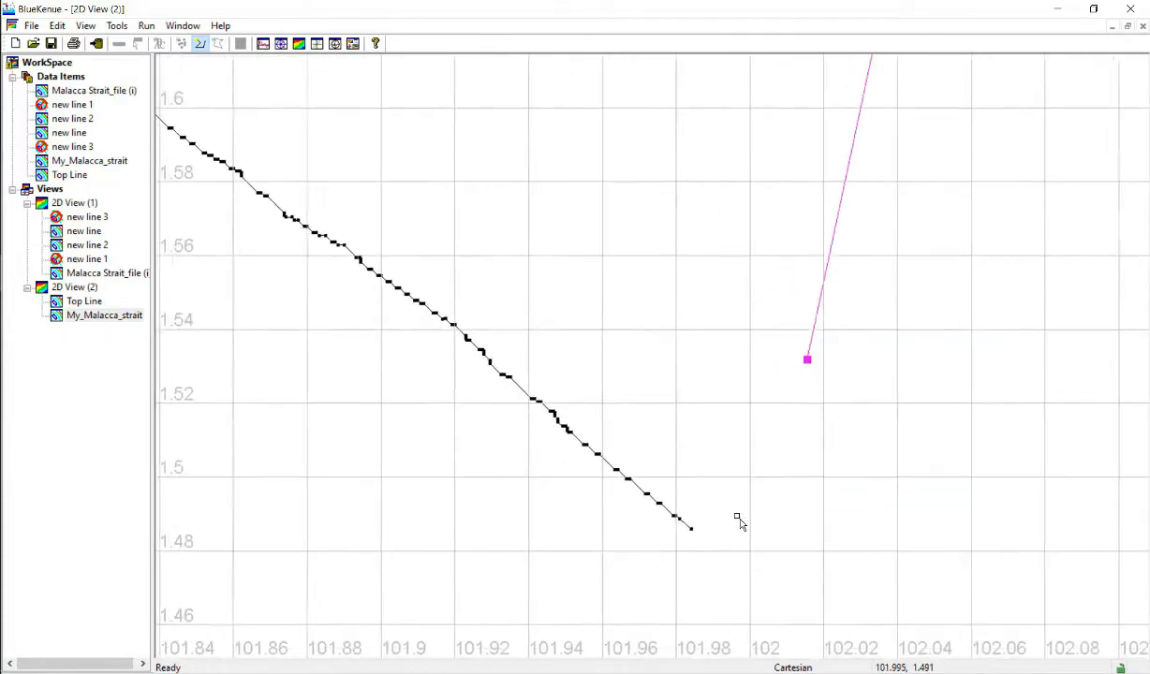
{"action": "left_click_drag", "start_coordinate": [639, 351], "coordinate": [754, 422]}
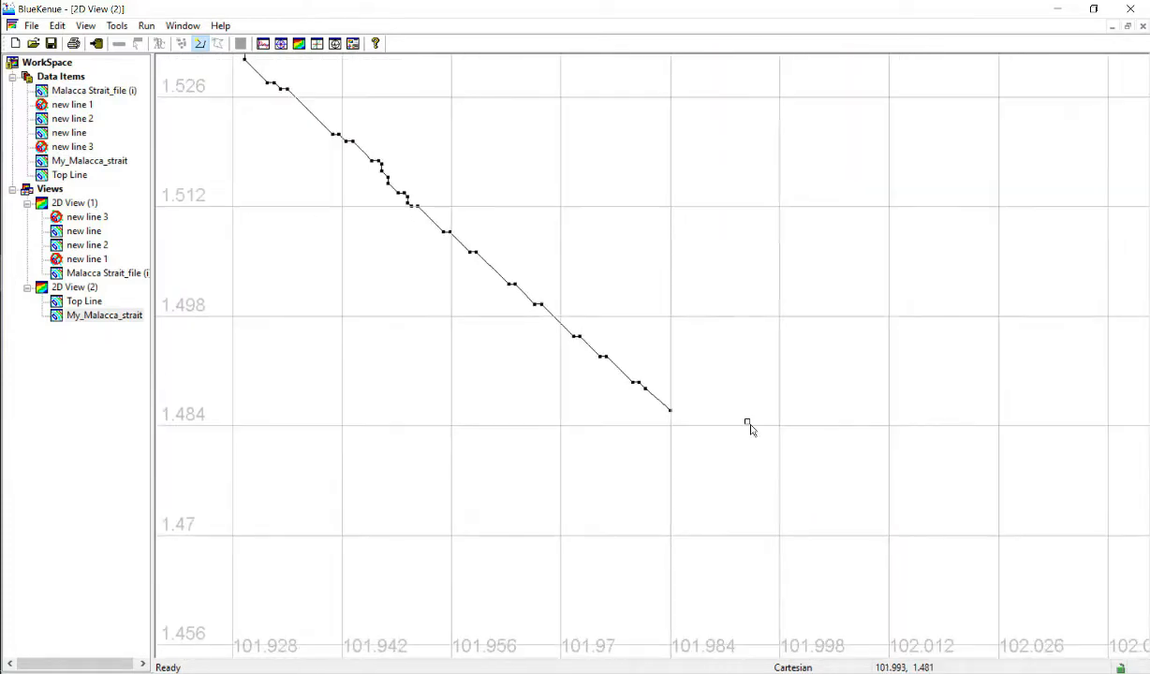
{"action": "left_click", "coordinate": [669, 410]}
{"action": "scroll", "coordinate": [875, 387], "scroll_direction": "down", "scroll_amount": 2}
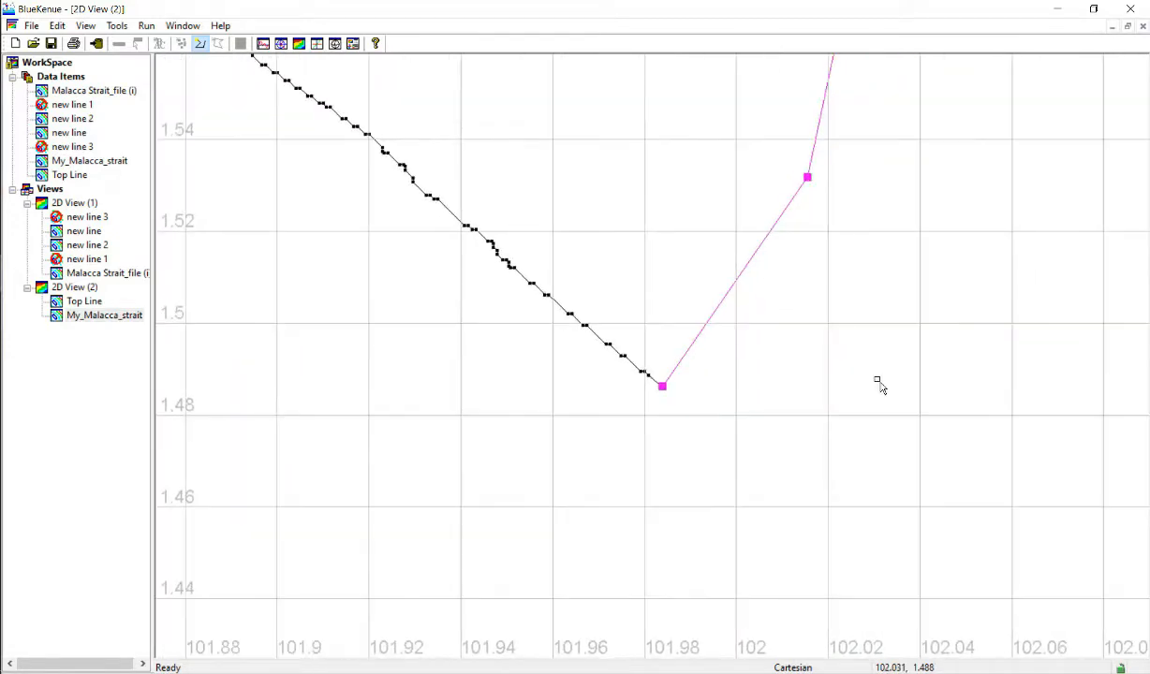
Finish the open line and name it Bottom Line.
{"action": "key", "text": "Escape"}
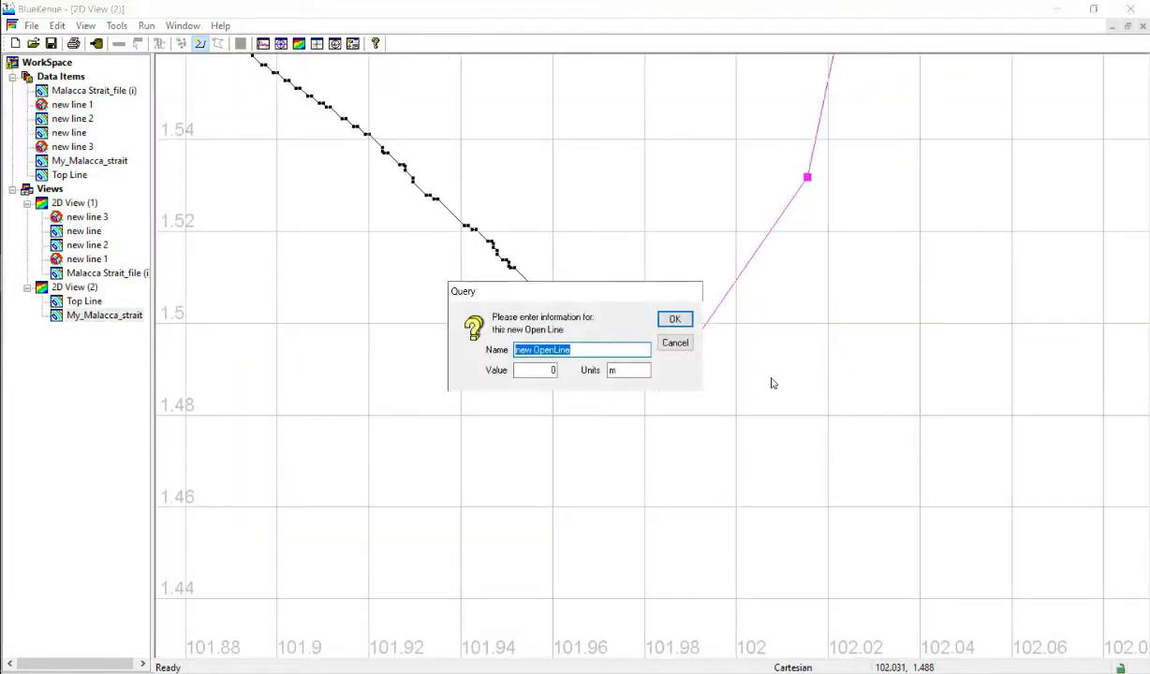
{"action": "type", "text": "Bottom"}
{"action": "key", "text": "Return"}
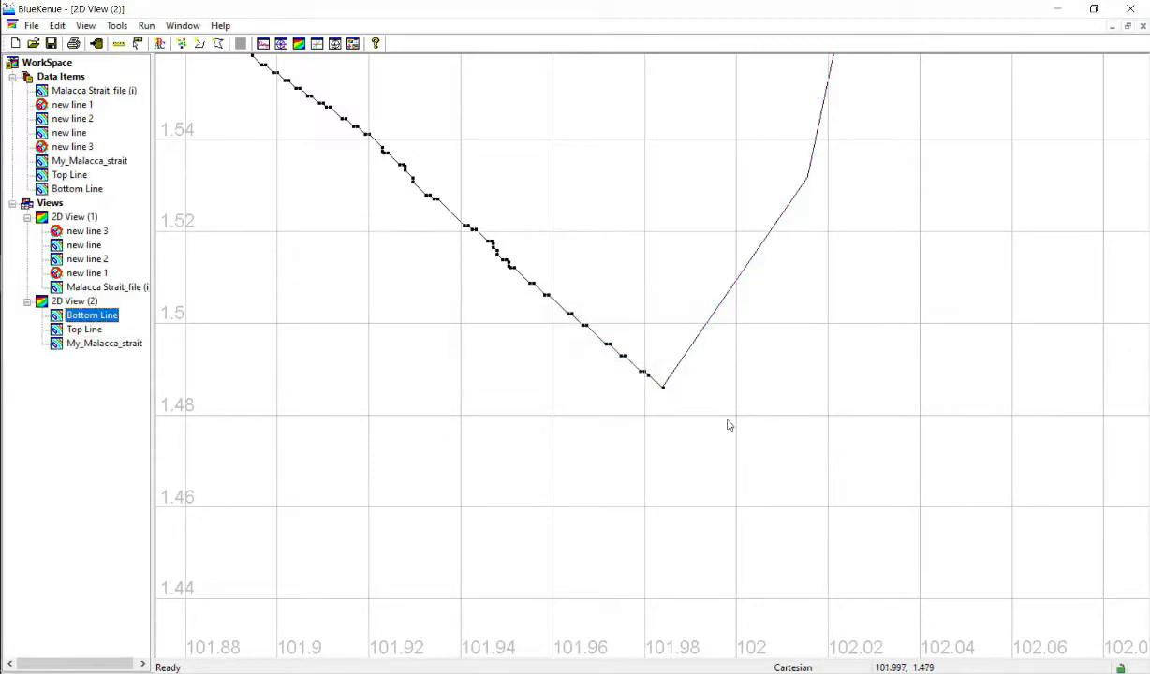
Check the X and Y coordinates of My_Malacca_strait's last point beside Bottom Line's southern endpoint.
{"action": "scroll", "coordinate": [728, 425], "scroll_direction": "up", "scroll_amount": 6}
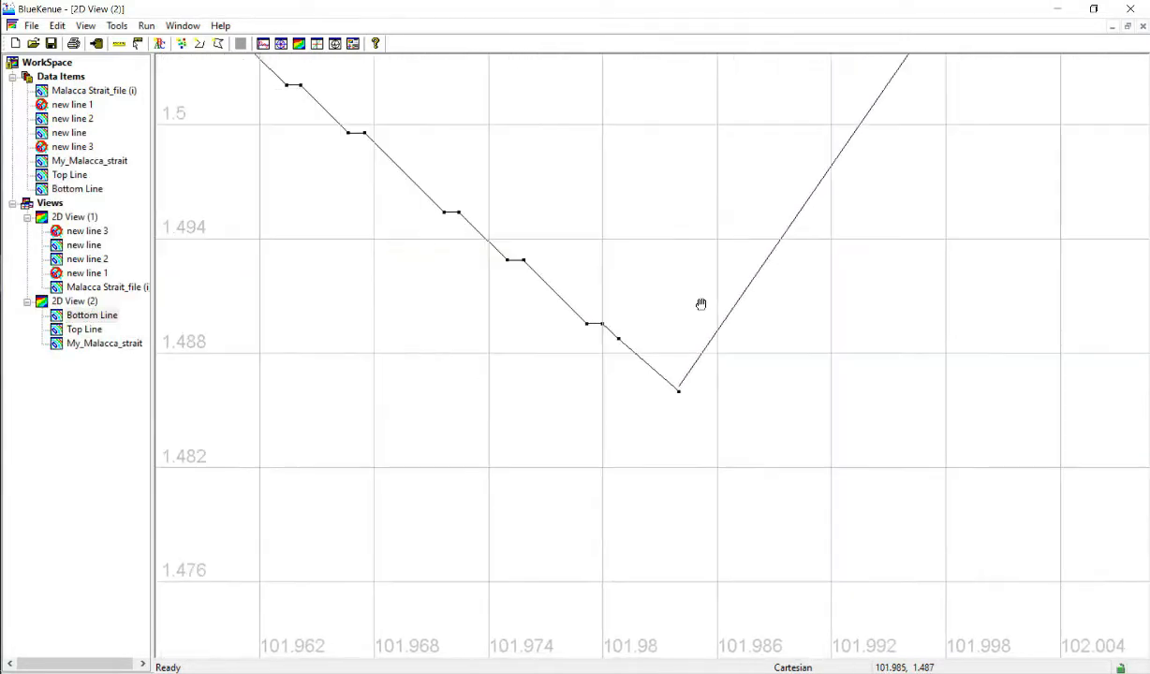
{"action": "scroll", "coordinate": [701, 304], "scroll_direction": "up", "scroll_amount": 6}
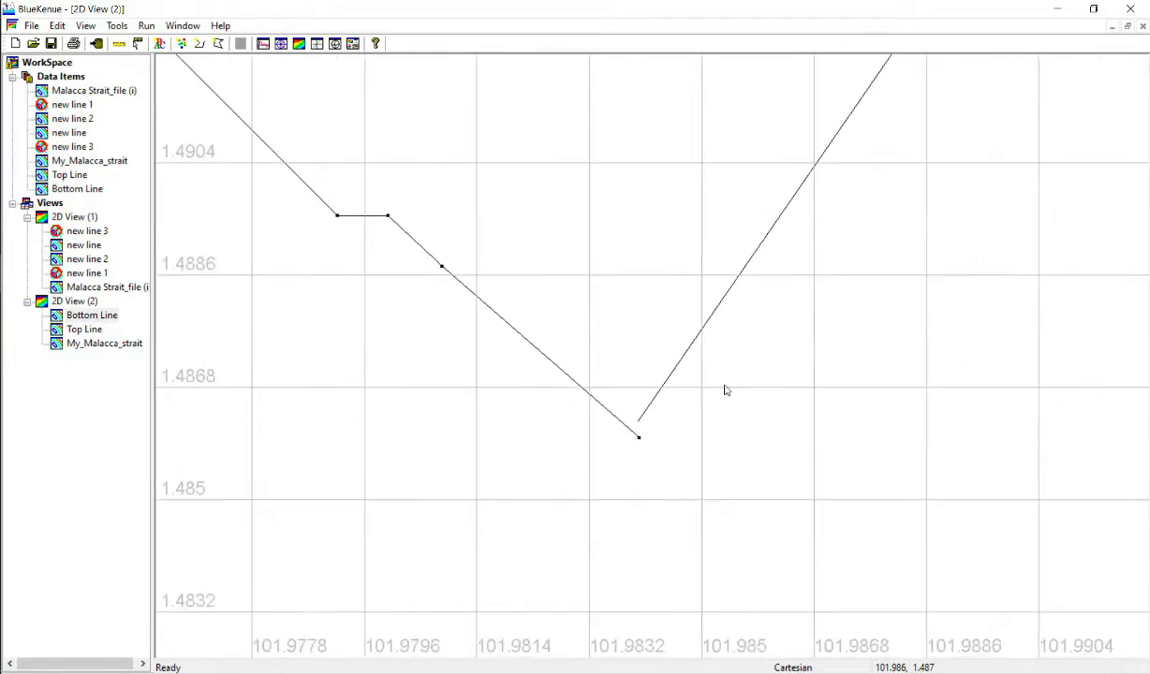
{"action": "left_click", "coordinate": [640, 440]}
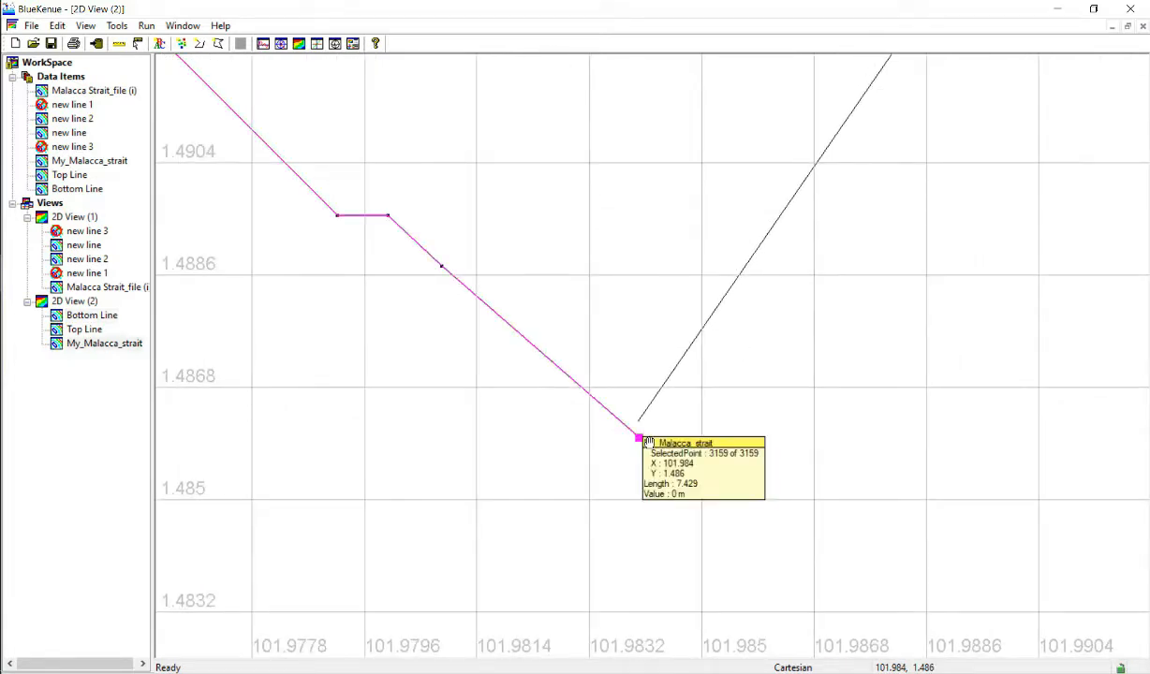
{"action": "right_click", "coordinate": [613, 428]}
{"action": "left_click", "coordinate": [733, 142]}
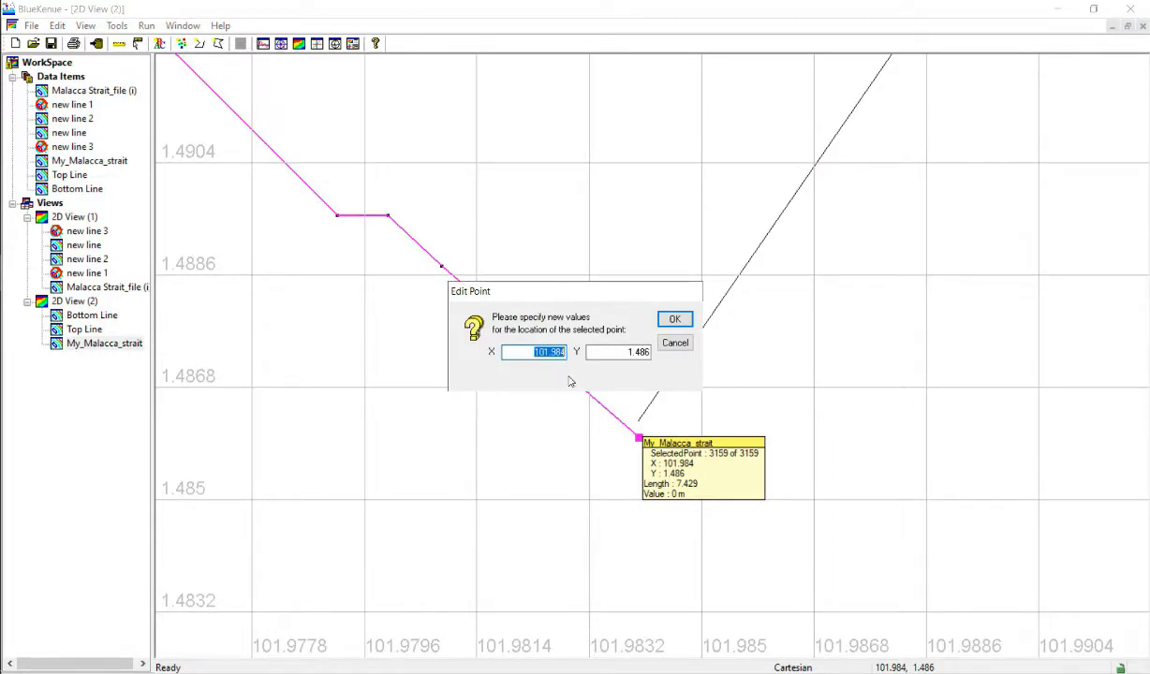
{"action": "left_click", "coordinate": [675, 343]}
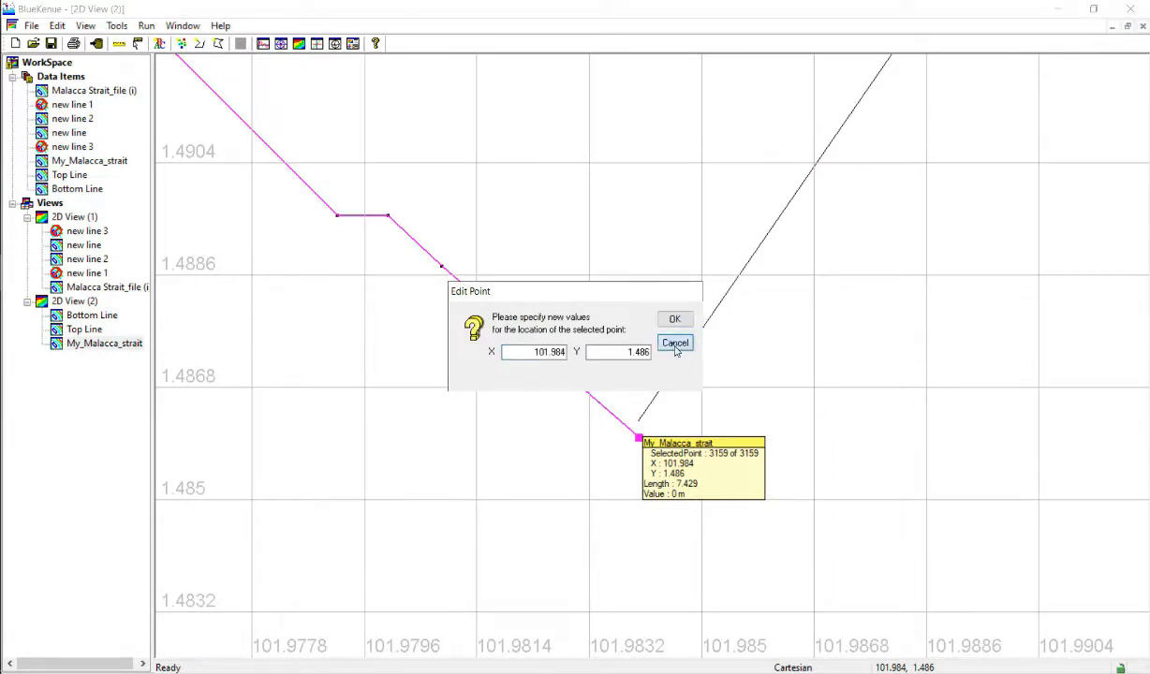
Apply X 101.984 and Y 1.486 to Bottom Line's southern endpoint.
{"action": "left_click", "coordinate": [640, 419]}
{"action": "right_click", "coordinate": [641, 420]}
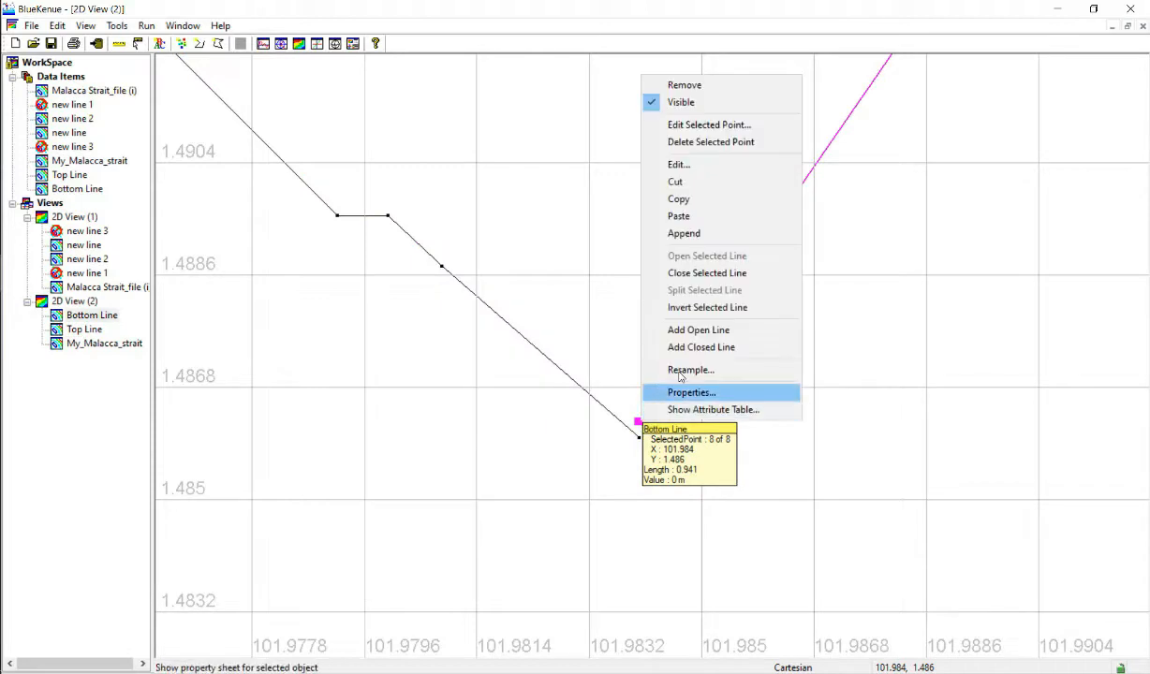
{"action": "left_click", "coordinate": [731, 125]}
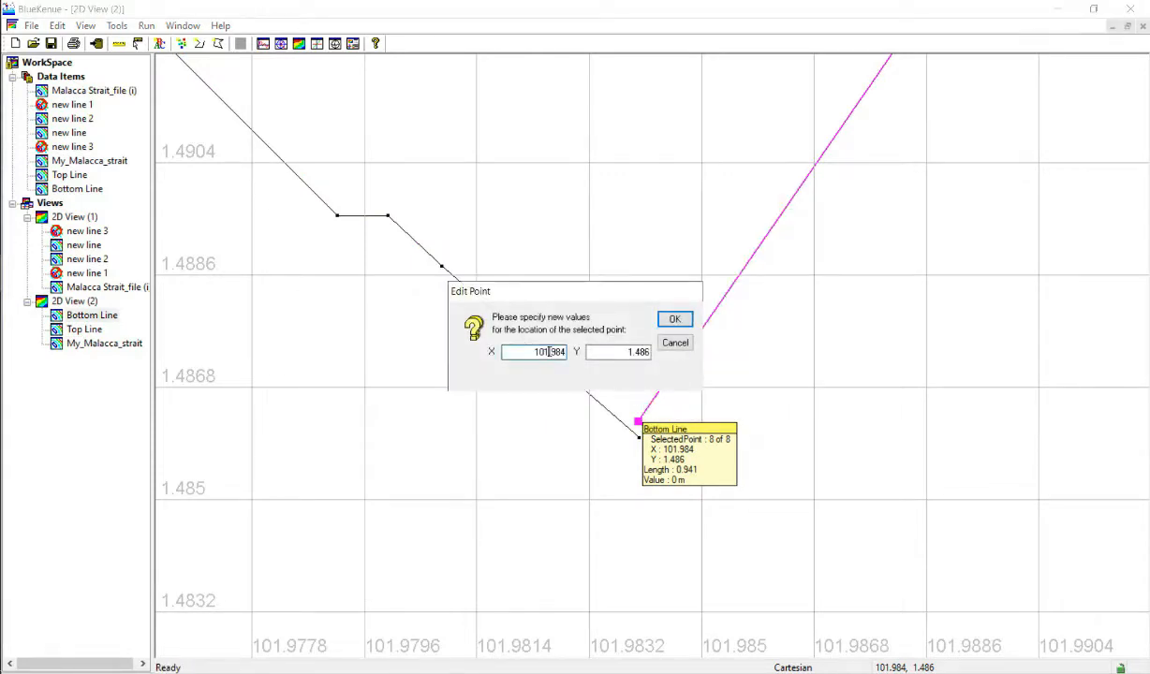
{"action": "left_click", "coordinate": [668, 319]}
Apply X 101.984 and Y 1.486 to the My_Malacca_strait endpoint that meets Bottom Line's southern end.
{"action": "left_click", "coordinate": [622, 425]}
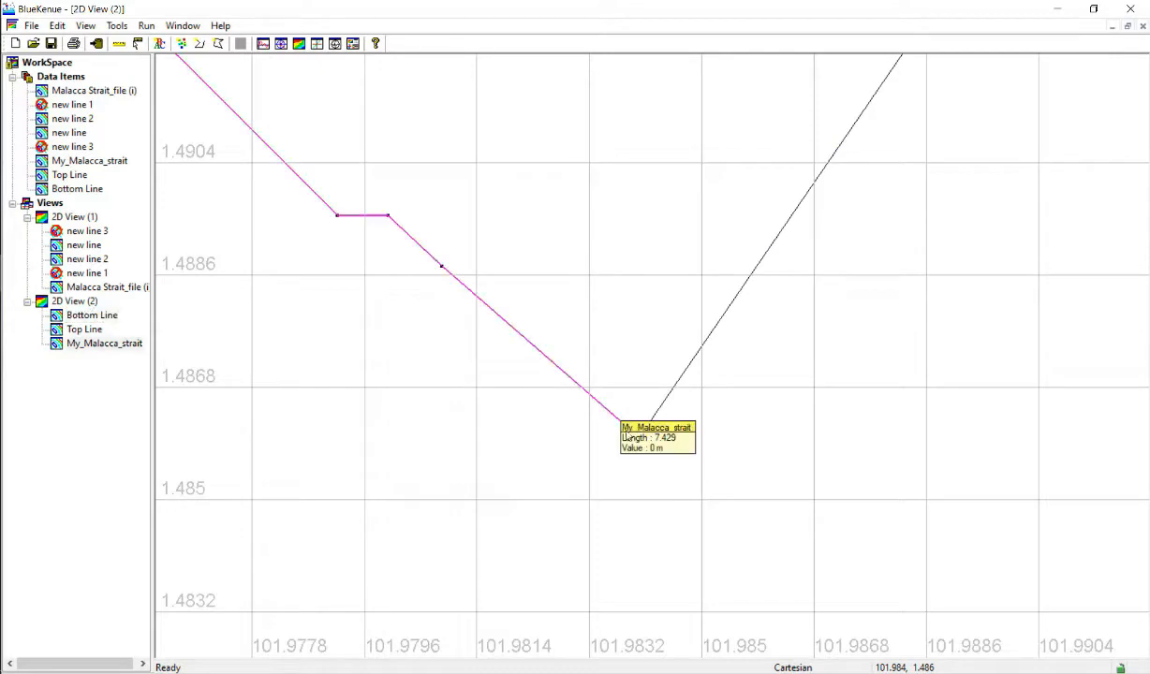
{"action": "left_click", "coordinate": [586, 380]}
{"action": "left_click", "coordinate": [639, 438]}
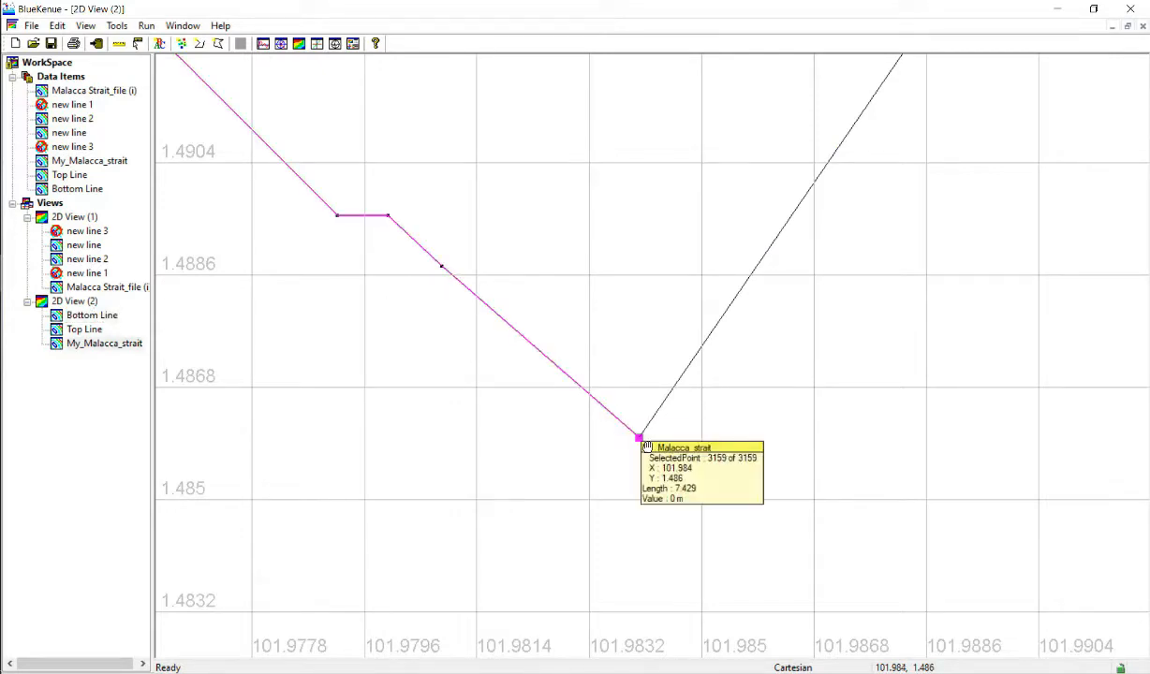
{"action": "right_click", "coordinate": [639, 439]}
{"action": "left_click", "coordinate": [736, 148]}
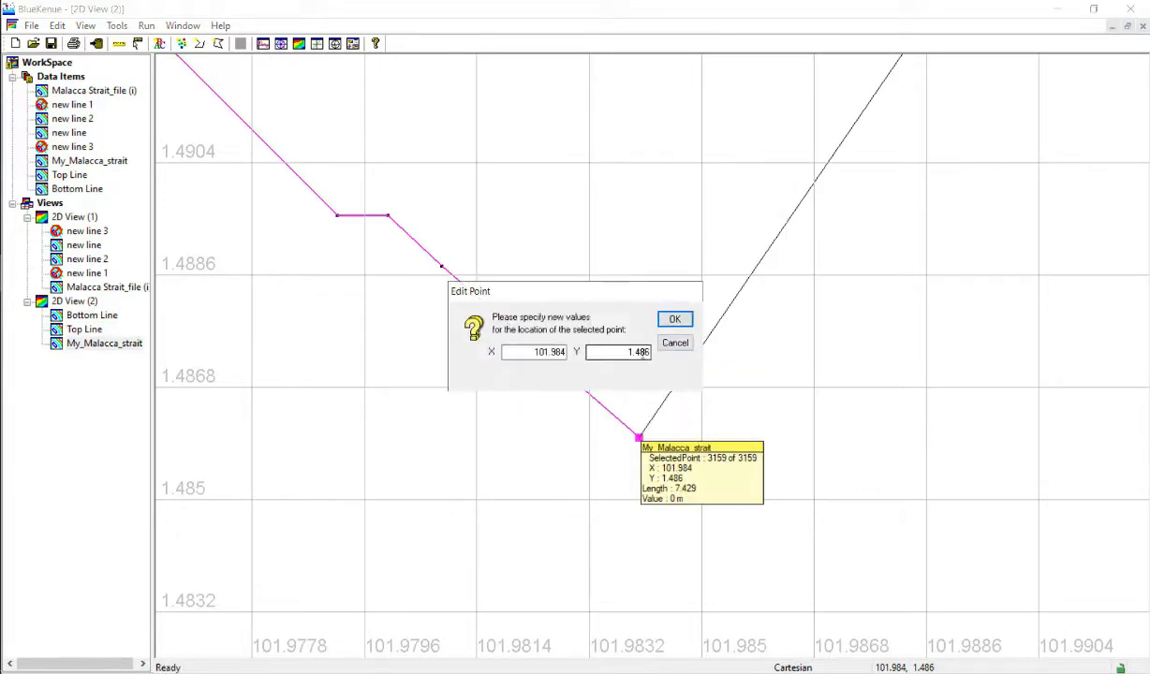
{"action": "double_click", "coordinate": [637, 352]}
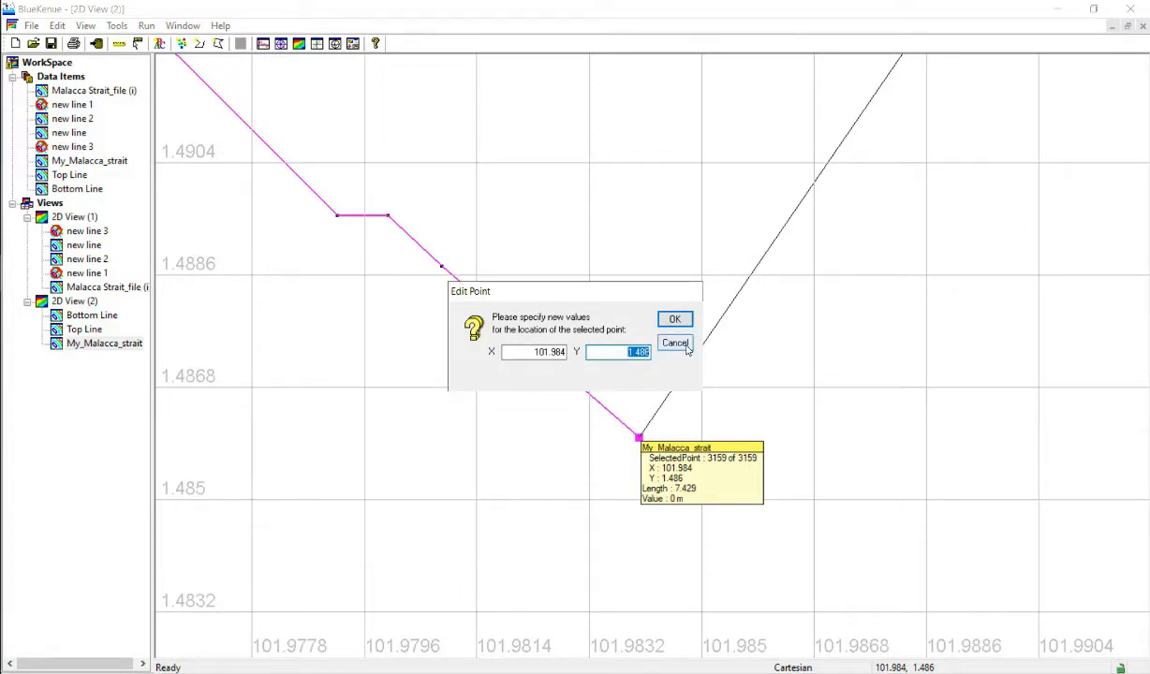
{"action": "left_click", "coordinate": [671, 320]}
Reapply X 101.984 and Y 1.486 to Bottom Line's last point at the southern junction.
{"action": "left_click", "coordinate": [638, 437]}
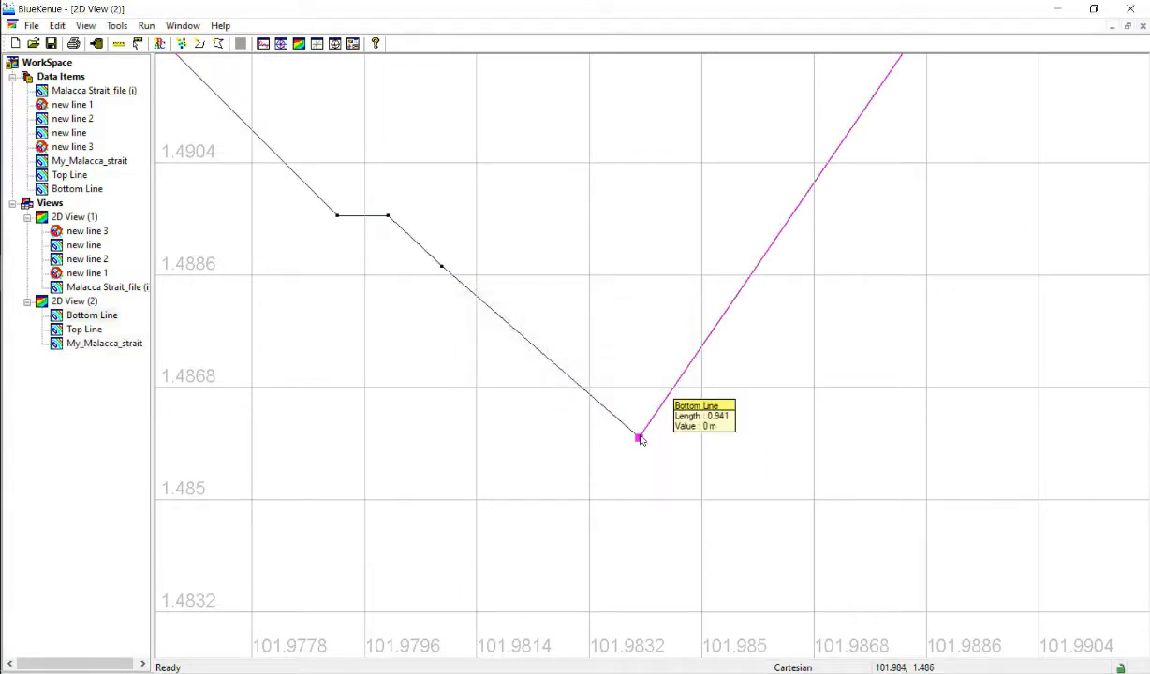
{"action": "left_click", "coordinate": [638, 437]}
{"action": "right_click", "coordinate": [639, 437]}
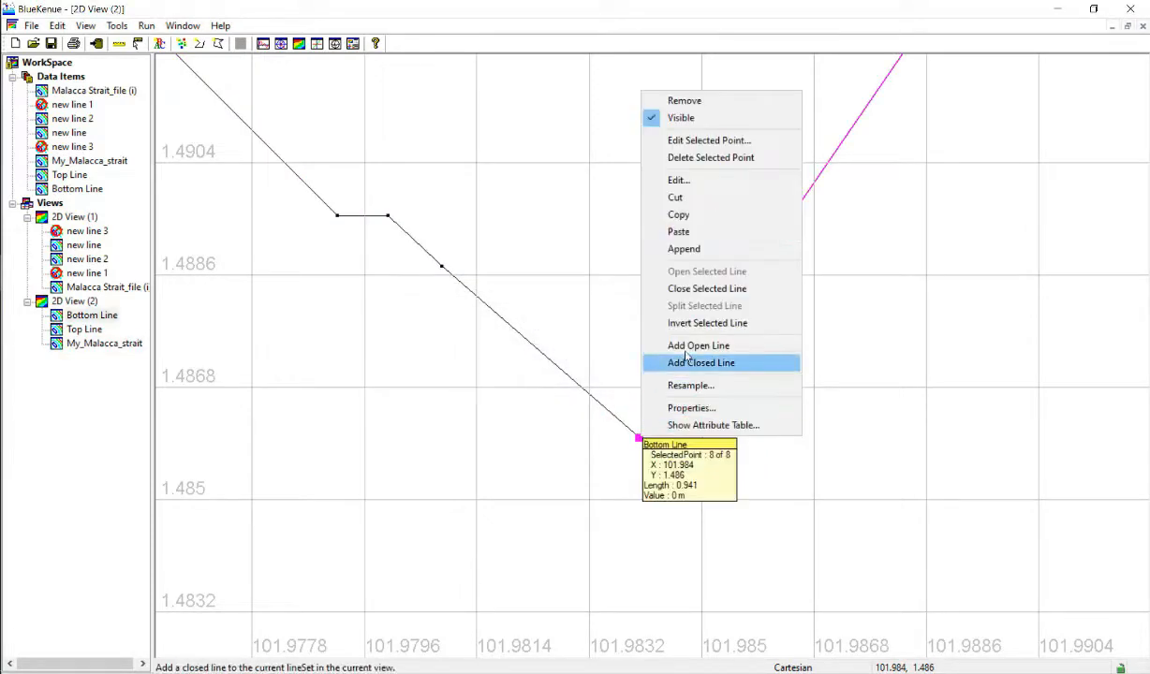
{"action": "left_click", "coordinate": [716, 140]}
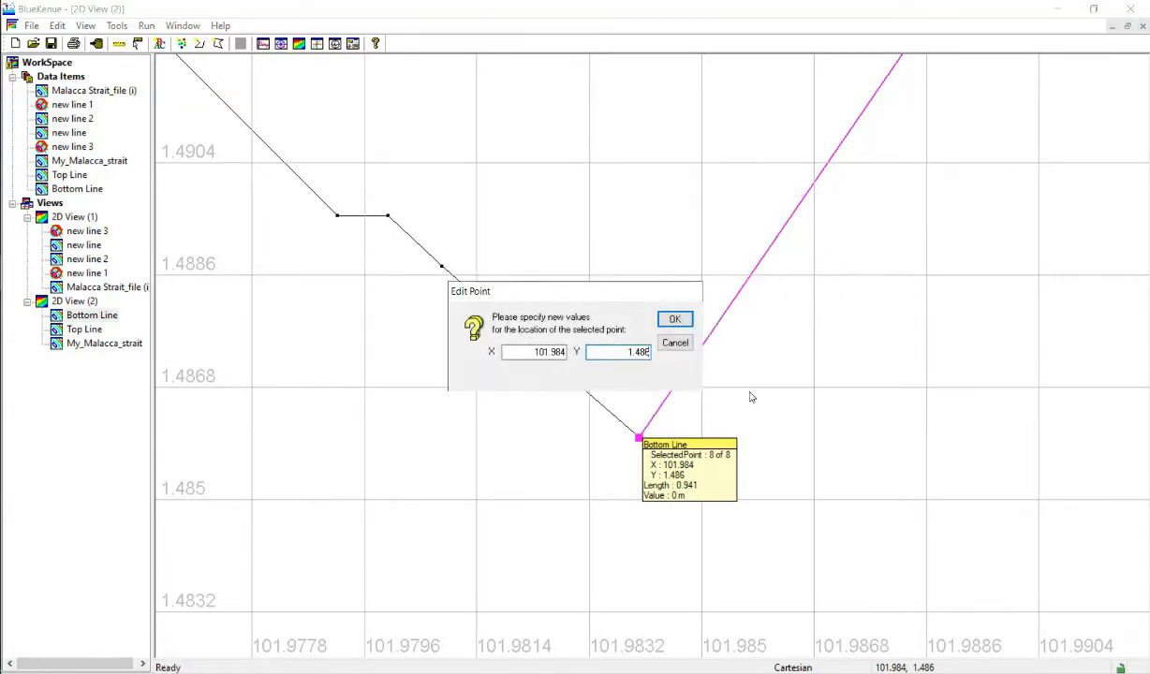
{"action": "left_click", "coordinate": [683, 320]}
Examine Bottom Line from its southern junction up to where its northern end meets My_Malacca_strait.
{"action": "scroll", "coordinate": [636, 242], "scroll_direction": "down", "scroll_amount": 1}
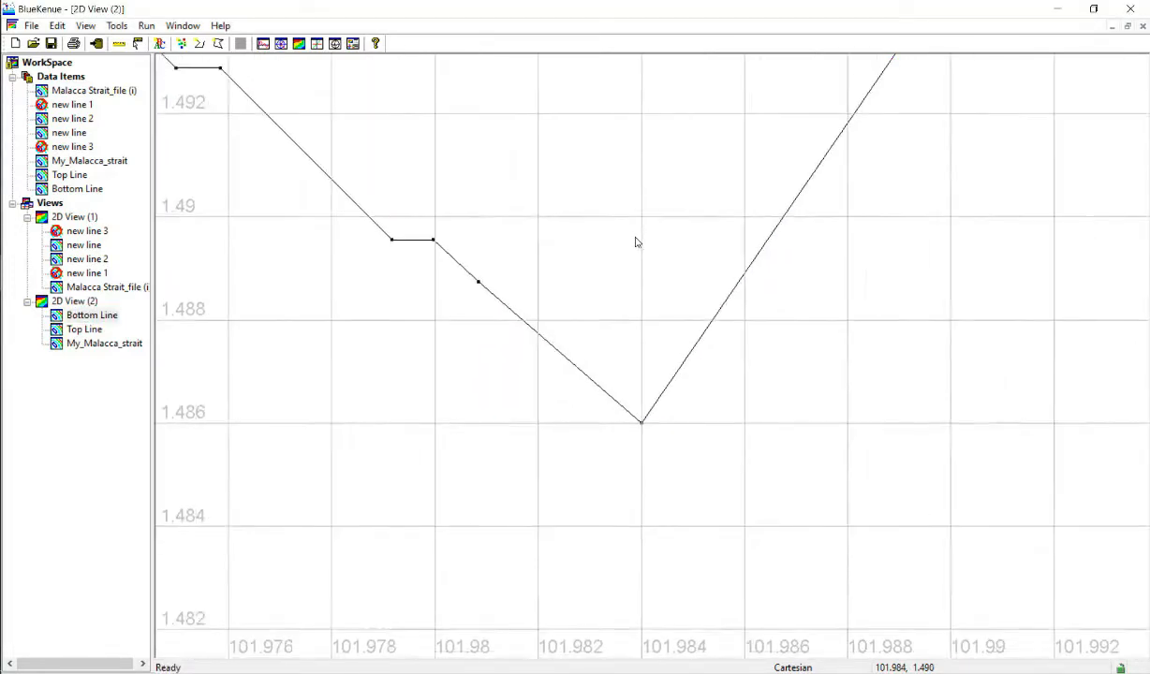
{"action": "scroll", "coordinate": [636, 243], "scroll_direction": "down", "scroll_amount": 5}
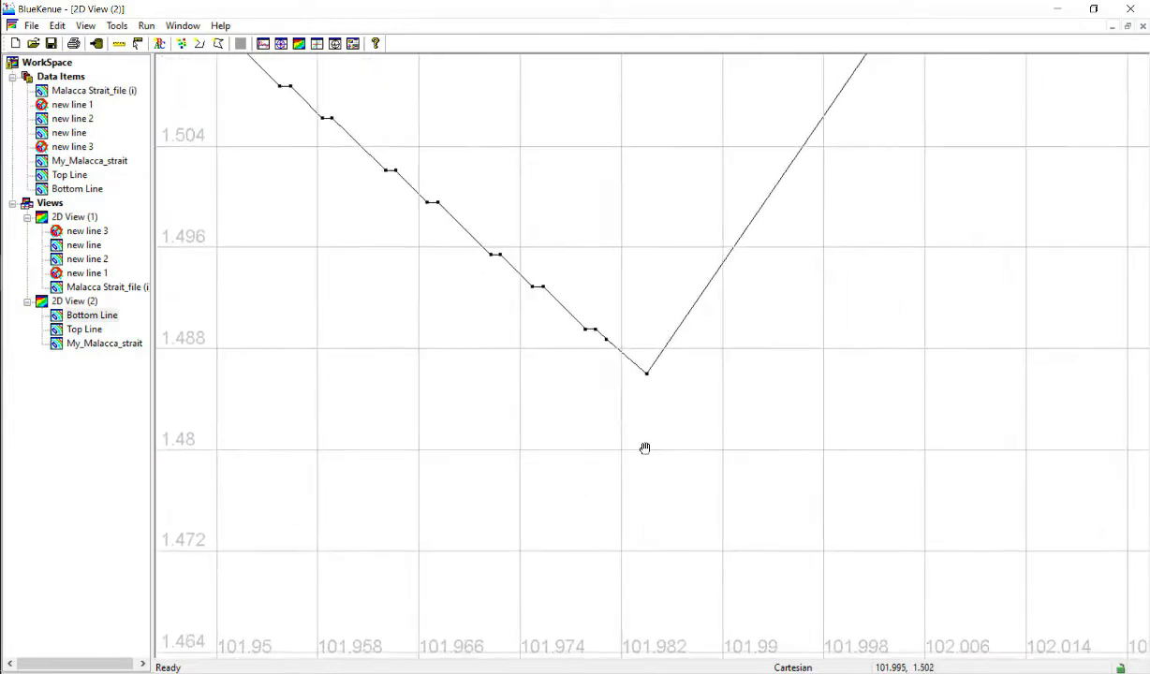
{"action": "left_click_drag", "start_coordinate": [645, 448], "coordinate": [615, 453]}
{"action": "scroll", "coordinate": [839, 323], "scroll_direction": "down", "scroll_amount": 4}
{"action": "left_click_drag", "start_coordinate": [798, 158], "coordinate": [732, 557]}
{"action": "left_click_drag", "start_coordinate": [788, 182], "coordinate": [734, 572]}
{"action": "left_click_drag", "start_coordinate": [804, 247], "coordinate": [794, 601]}
{"action": "left_click_drag", "start_coordinate": [839, 224], "coordinate": [811, 470]}
{"action": "scroll", "coordinate": [842, 349], "scroll_direction": "down", "scroll_amount": 5}
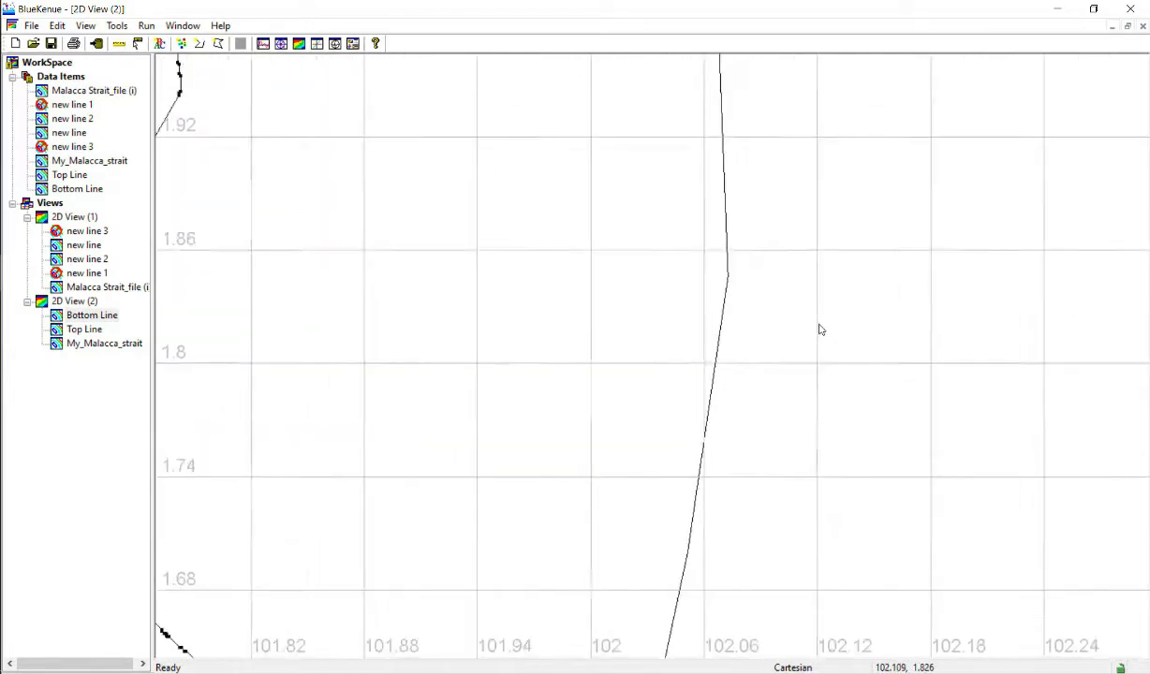
{"action": "scroll", "coordinate": [819, 328], "scroll_direction": "down", "scroll_amount": 3}
{"action": "left_click_drag", "start_coordinate": [773, 267], "coordinate": [737, 609]}
{"action": "left_click_drag", "start_coordinate": [644, 120], "coordinate": [773, 563]}
{"action": "scroll", "coordinate": [770, 391], "scroll_direction": "up", "scroll_amount": 2}
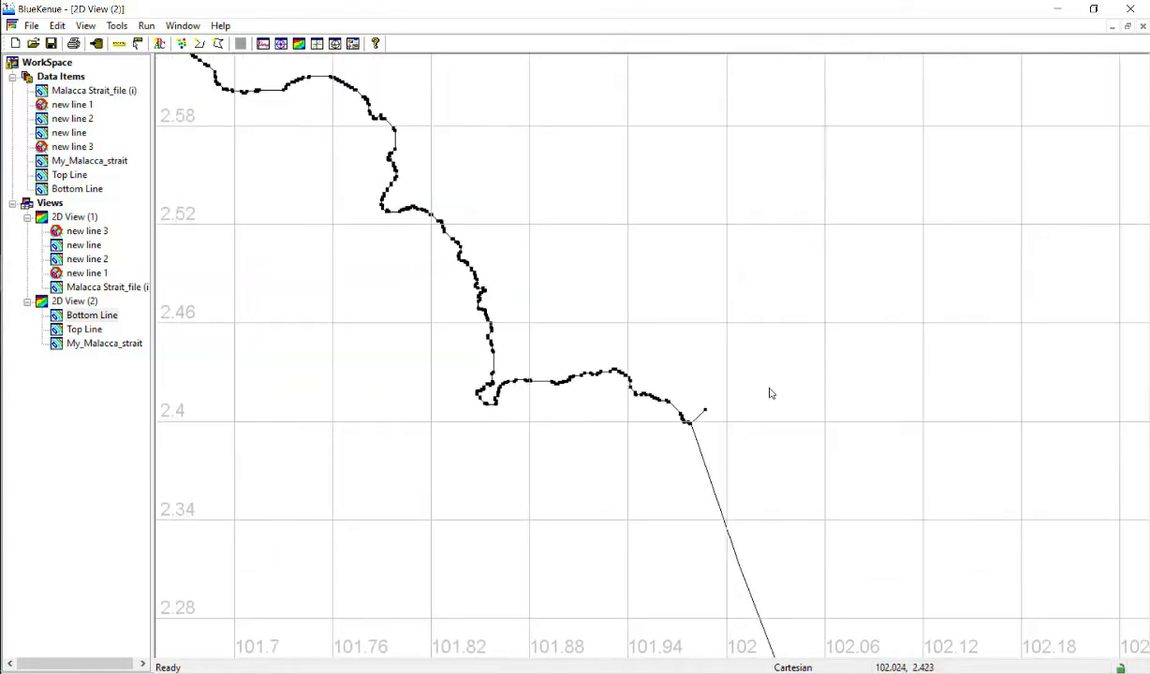
{"action": "scroll", "coordinate": [770, 391], "scroll_direction": "up", "scroll_amount": 5}
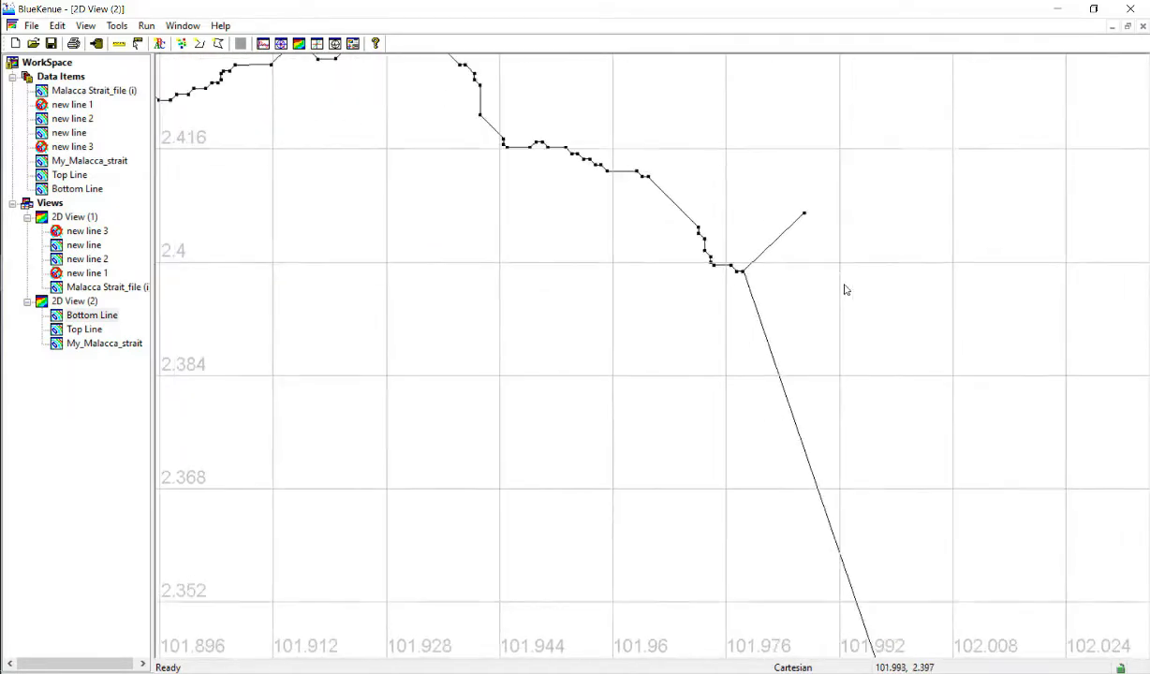
{"action": "scroll", "coordinate": [845, 291], "scroll_direction": "up", "scroll_amount": 5}
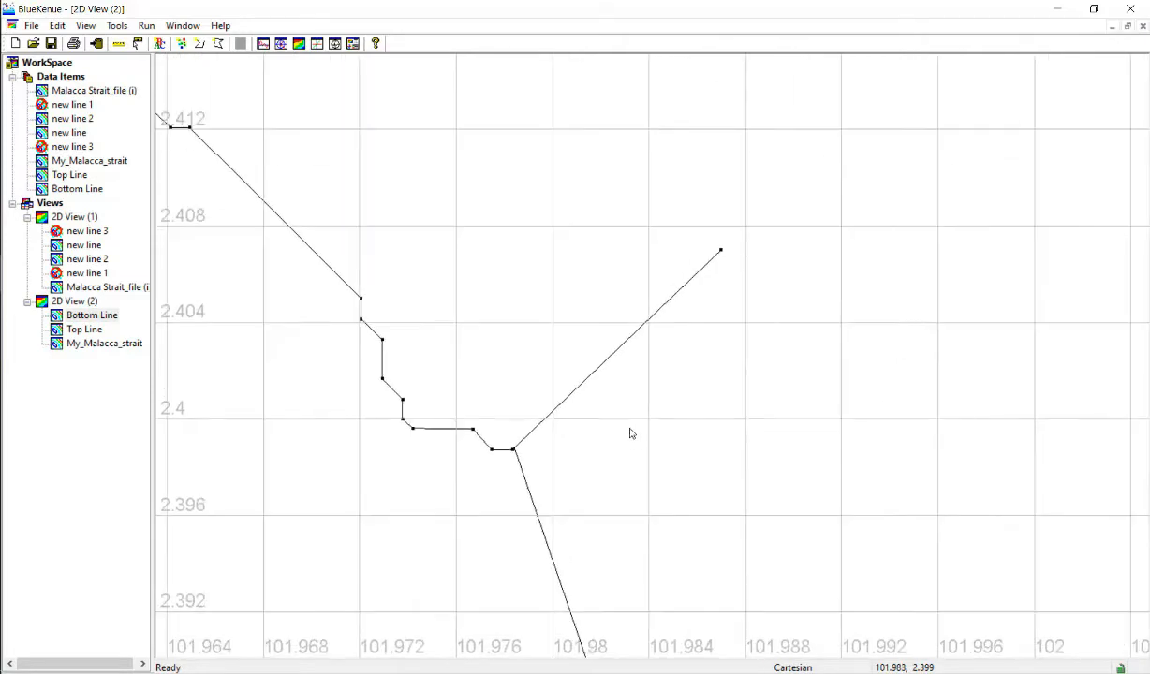
{"action": "scroll", "coordinate": [673, 433], "scroll_direction": "up", "scroll_amount": 3}
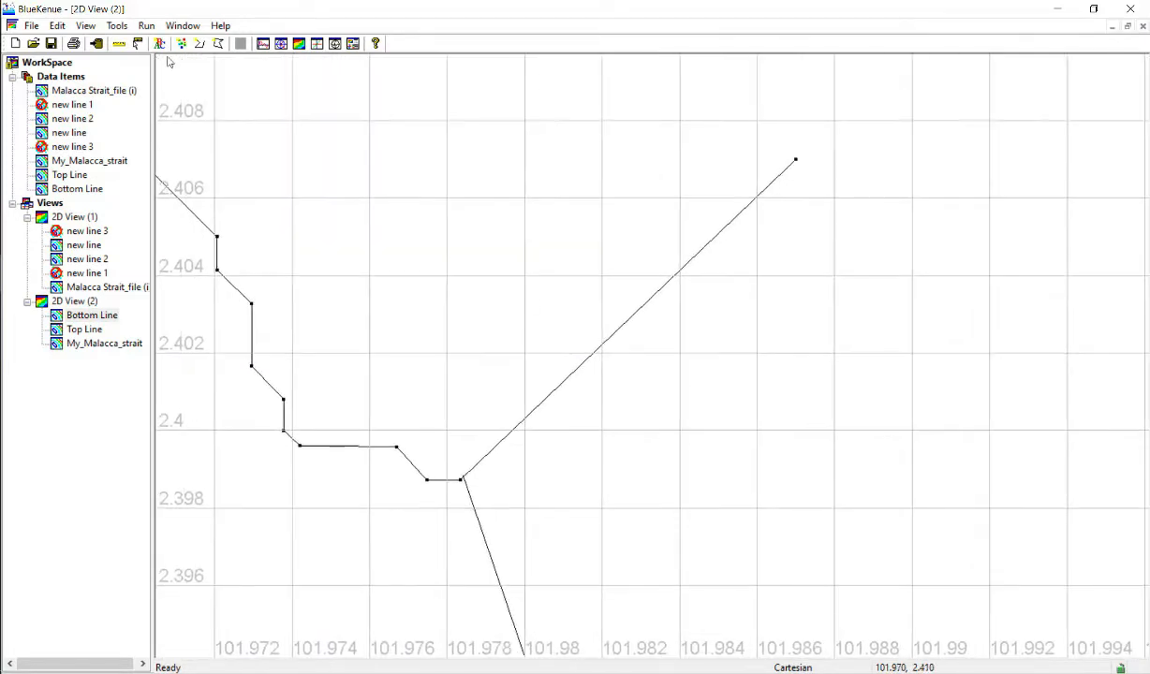
Draw a triangular closed line across the stray My_Malacca_strait segment near the northern junction and name it removal line.
{"action": "left_click", "coordinate": [218, 43]}
{"action": "left_click", "coordinate": [793, 329]}
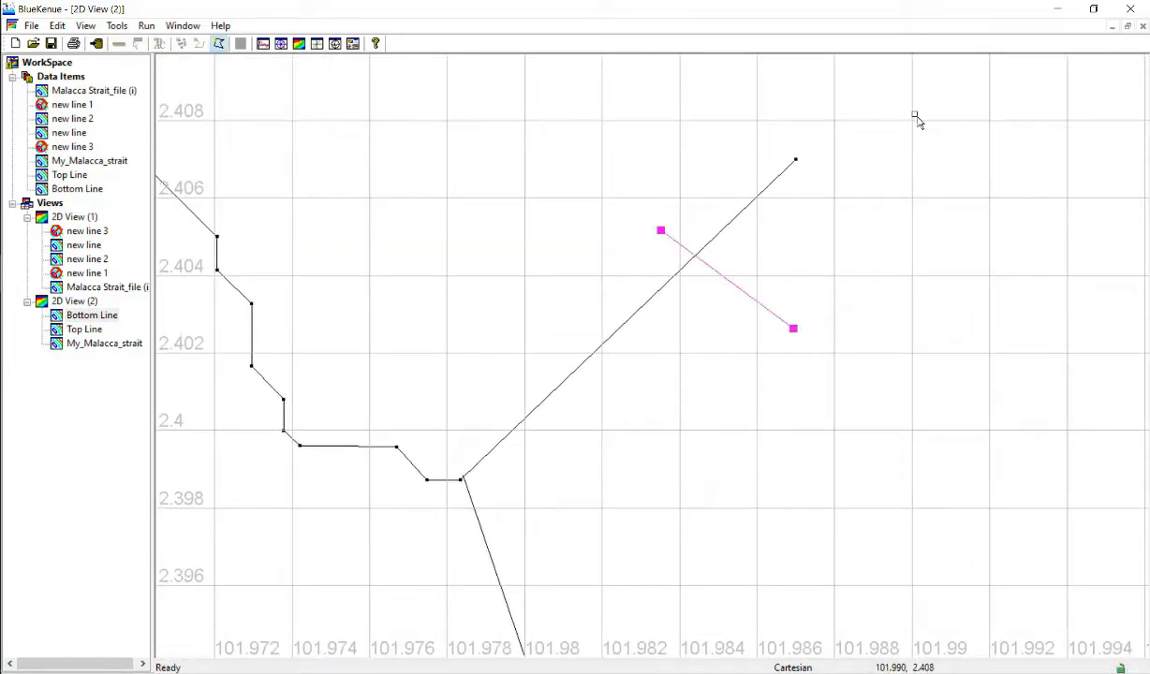
{"action": "double_click", "coordinate": [915, 113]}
{"action": "type", "text": "removal line"}
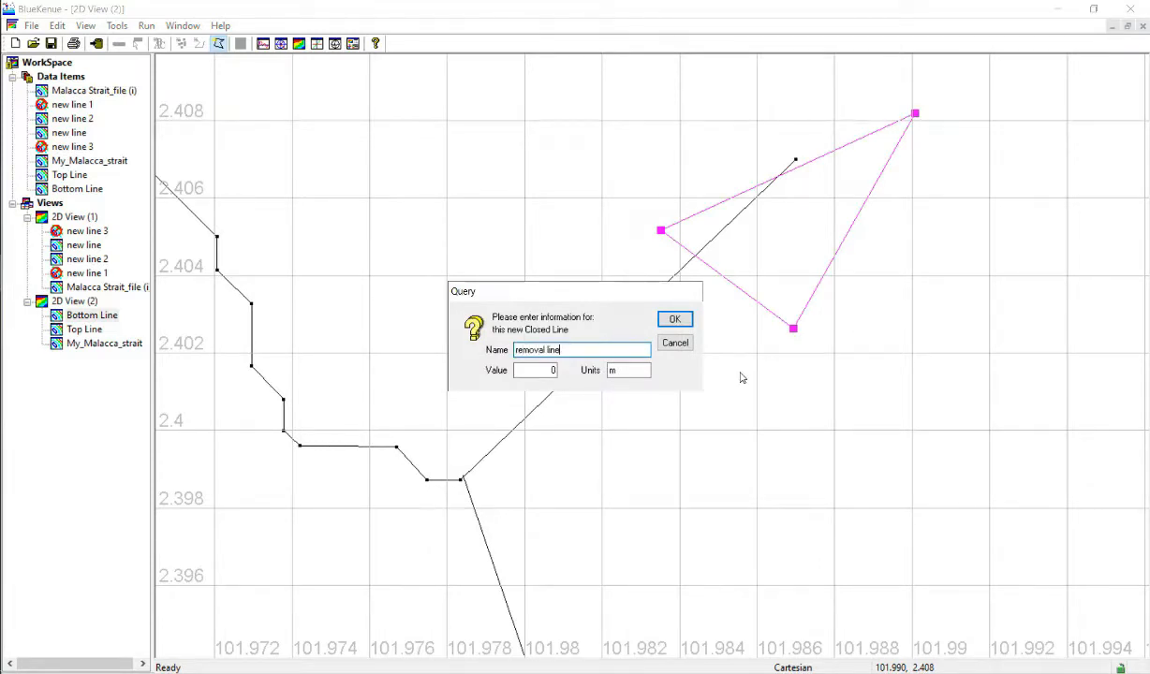
{"action": "key", "text": "Return"}
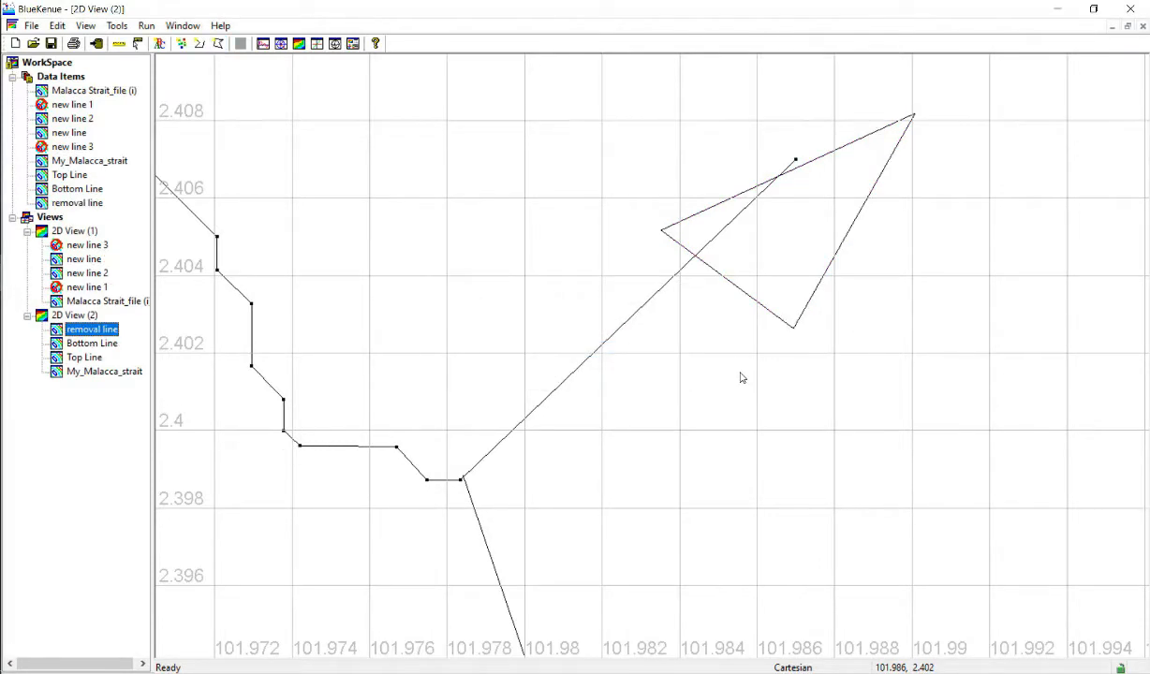
Delete the stray My_Malacca_strait end point near X 101.987, Y 2.407, beyond the junction with Bottom Line.
{"action": "left_click", "coordinate": [604, 346]}
{"action": "left_click", "coordinate": [460, 480]}
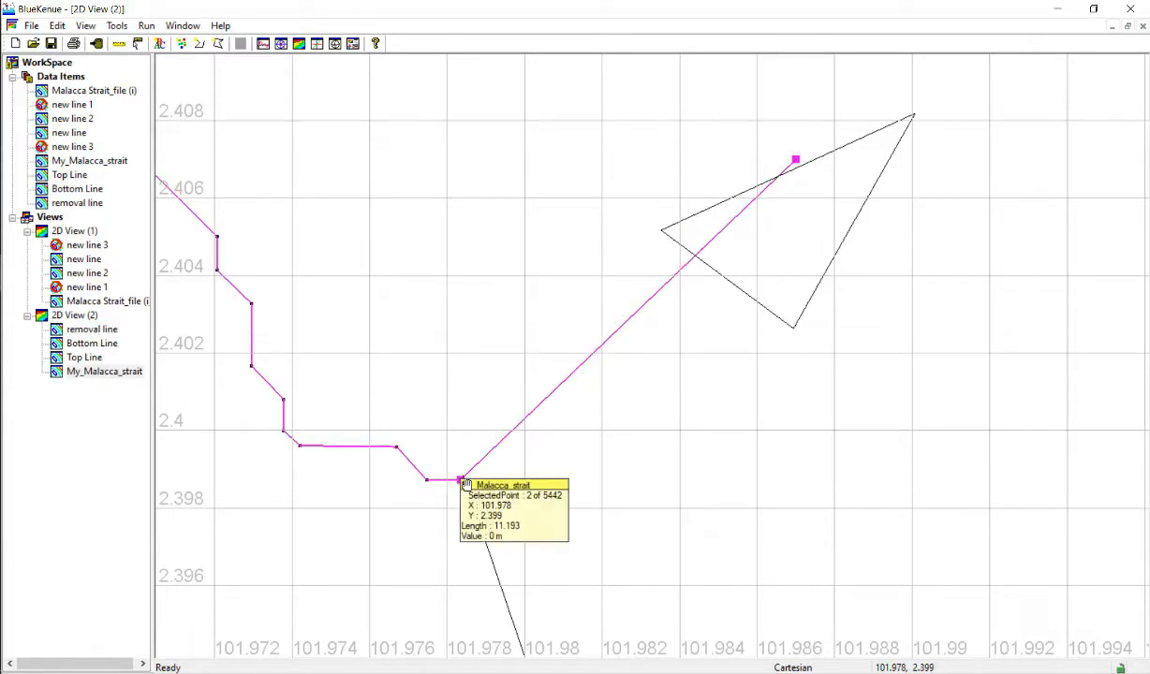
{"action": "right_click", "coordinate": [460, 480]}
{"action": "left_click", "coordinate": [514, 354]}
{"action": "right_click", "coordinate": [575, 376]}
{"action": "left_click", "coordinate": [670, 133]}
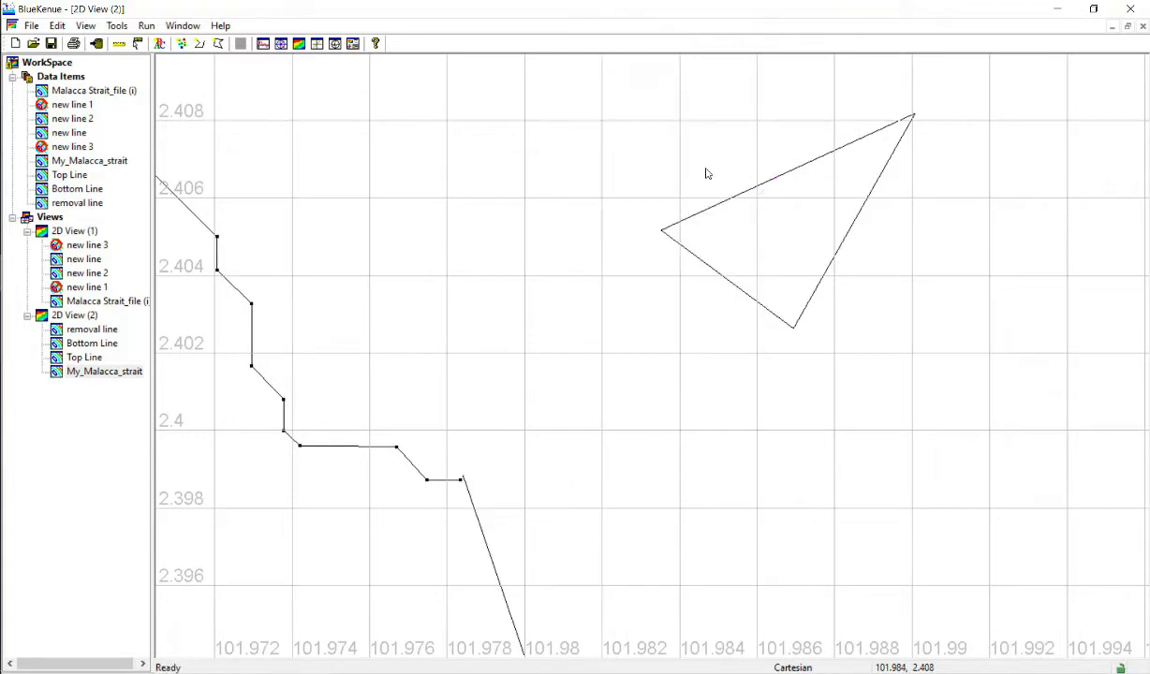
Paste the cut coastline segment into removal line and remove that object from the workspace without saving its changes.
{"action": "left_click", "coordinate": [731, 283]}
{"action": "right_click", "coordinate": [694, 266]}
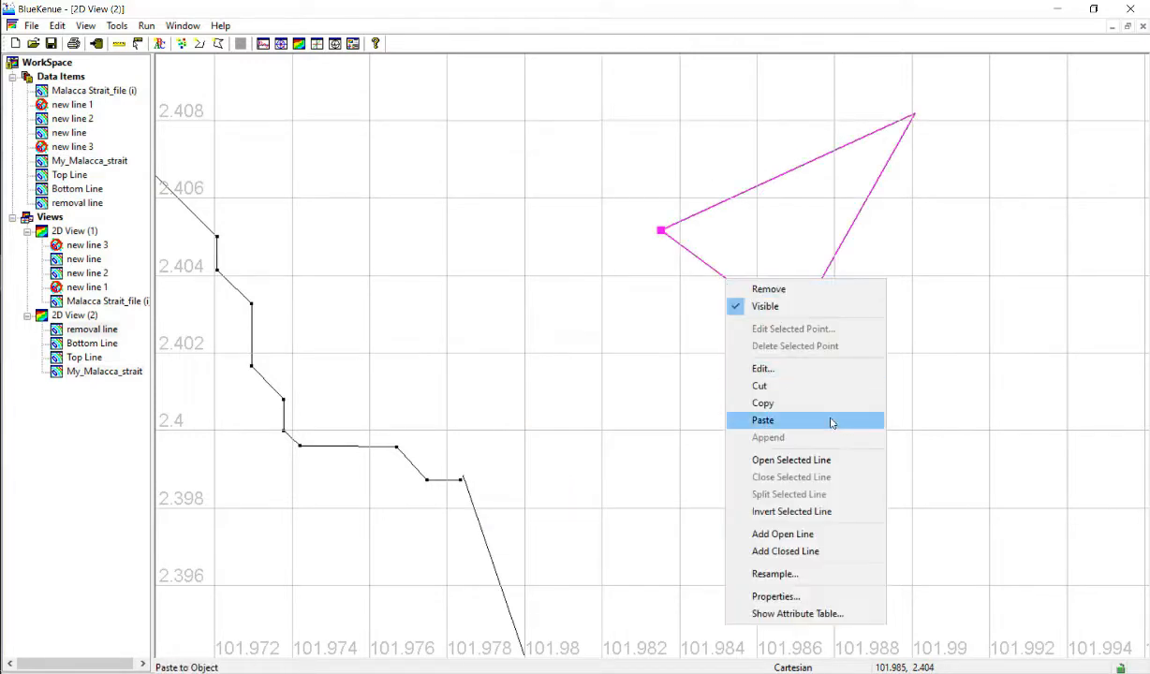
{"action": "left_click", "coordinate": [829, 422]}
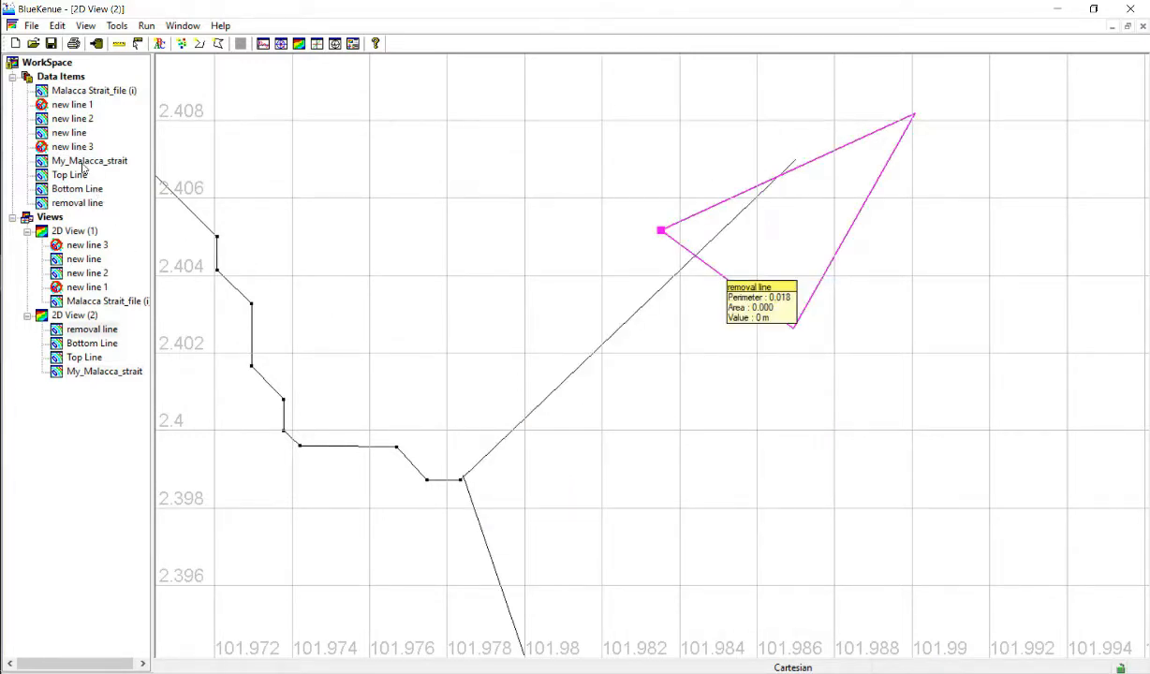
{"action": "left_click", "coordinate": [77, 203]}
{"action": "right_click", "coordinate": [83, 203]}
{"action": "left_click", "coordinate": [108, 210]}
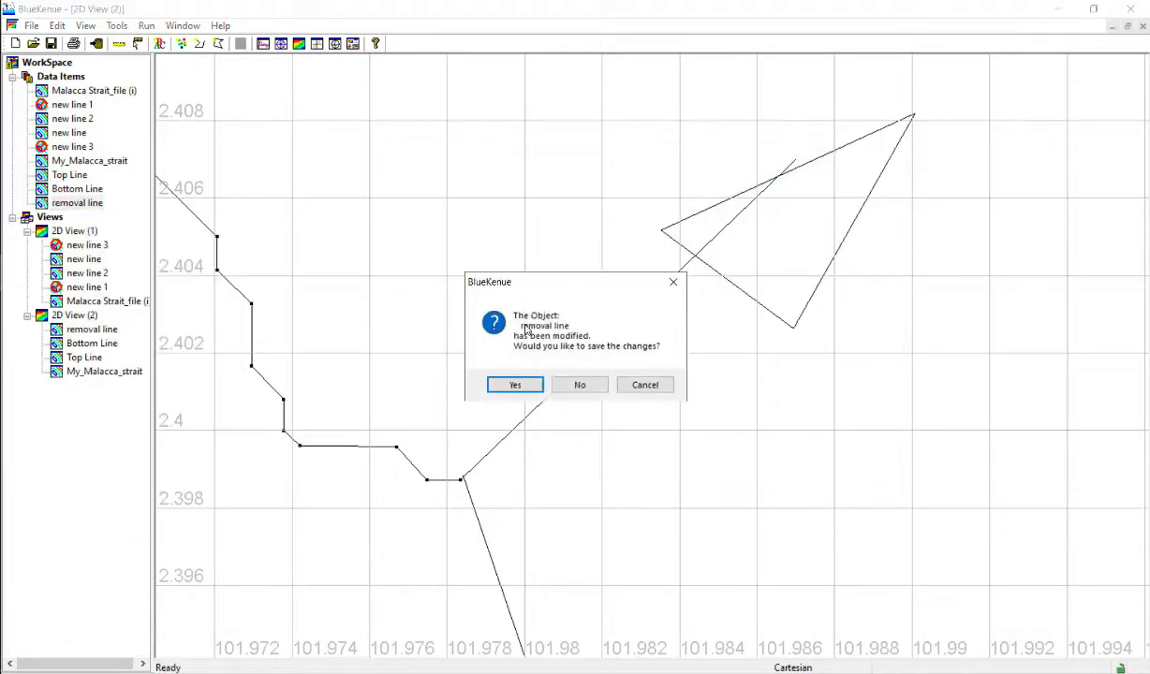
{"action": "left_click", "coordinate": [580, 385]}
Check the coordinates of My_Malacca_strait's end point at the northern junction with Bottom Line, leaving them unedited.
{"action": "scroll", "coordinate": [716, 419], "scroll_direction": "up", "scroll_amount": 4}
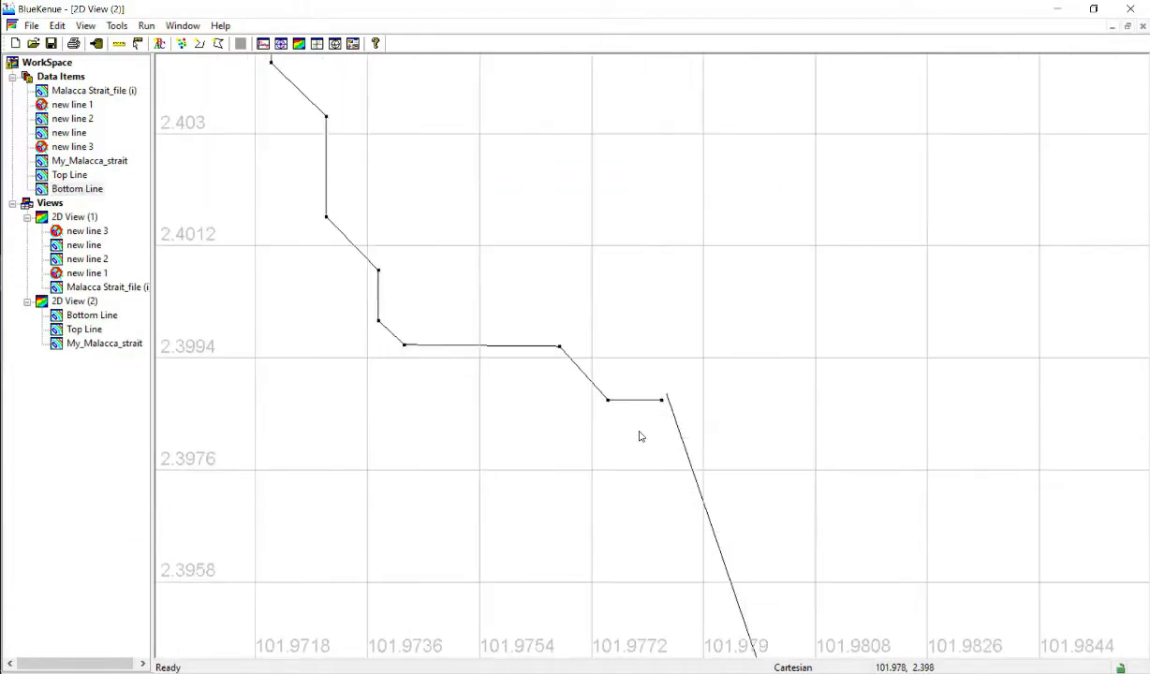
{"action": "scroll", "coordinate": [639, 437], "scroll_direction": "up", "scroll_amount": 3}
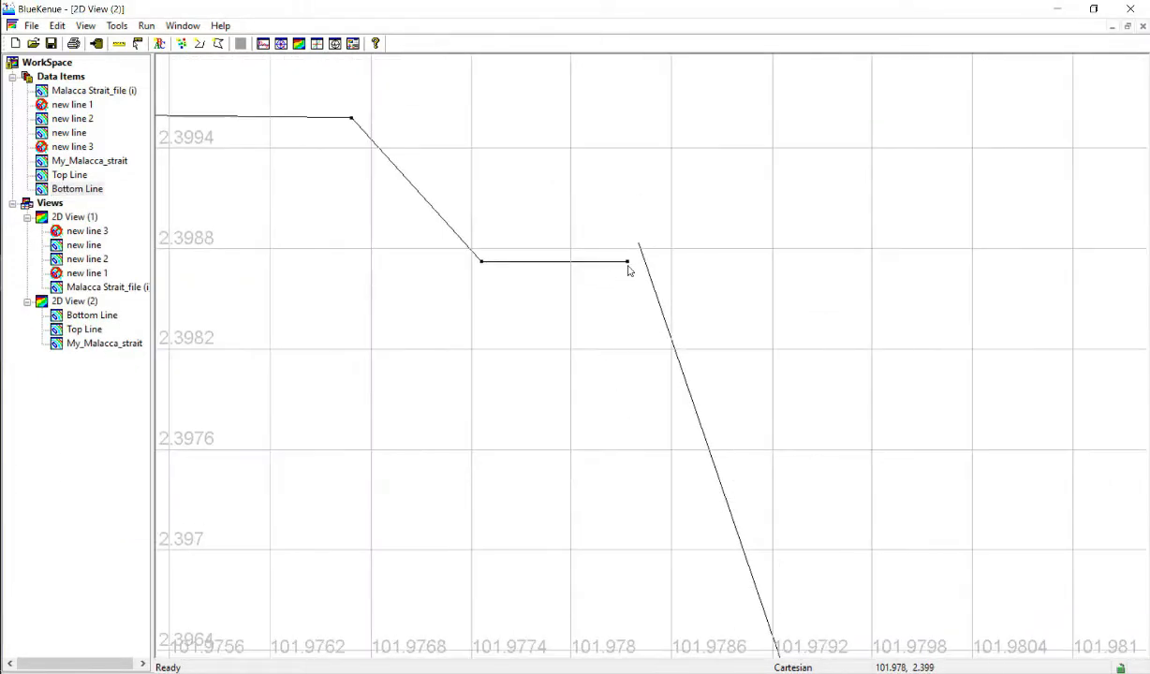
{"action": "left_click", "coordinate": [627, 263]}
{"action": "right_click", "coordinate": [629, 263]}
{"action": "left_click", "coordinate": [665, 312]}
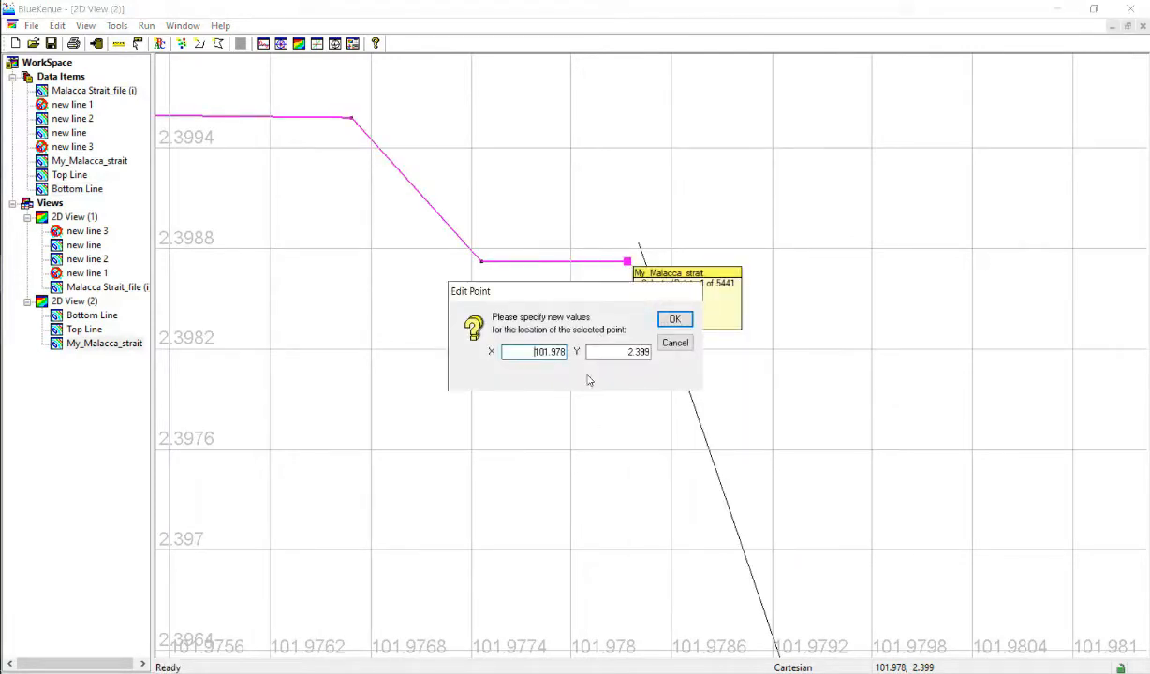
{"action": "key", "text": "ctrl+a"}
{"action": "left_click", "coordinate": [685, 345]}
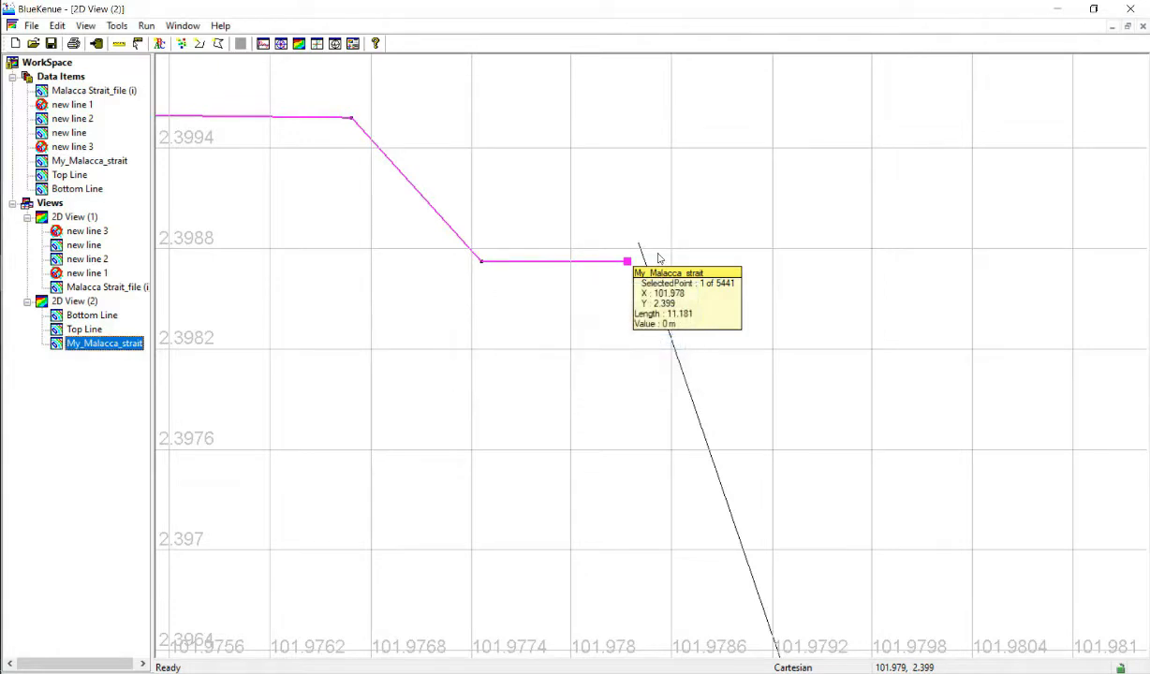
Apply X 101.978 and Y 2.399 to Bottom Line's first point at the northern junction.
{"action": "left_click", "coordinate": [638, 245]}
{"action": "right_click", "coordinate": [638, 245]}
{"action": "left_click", "coordinate": [698, 294]}
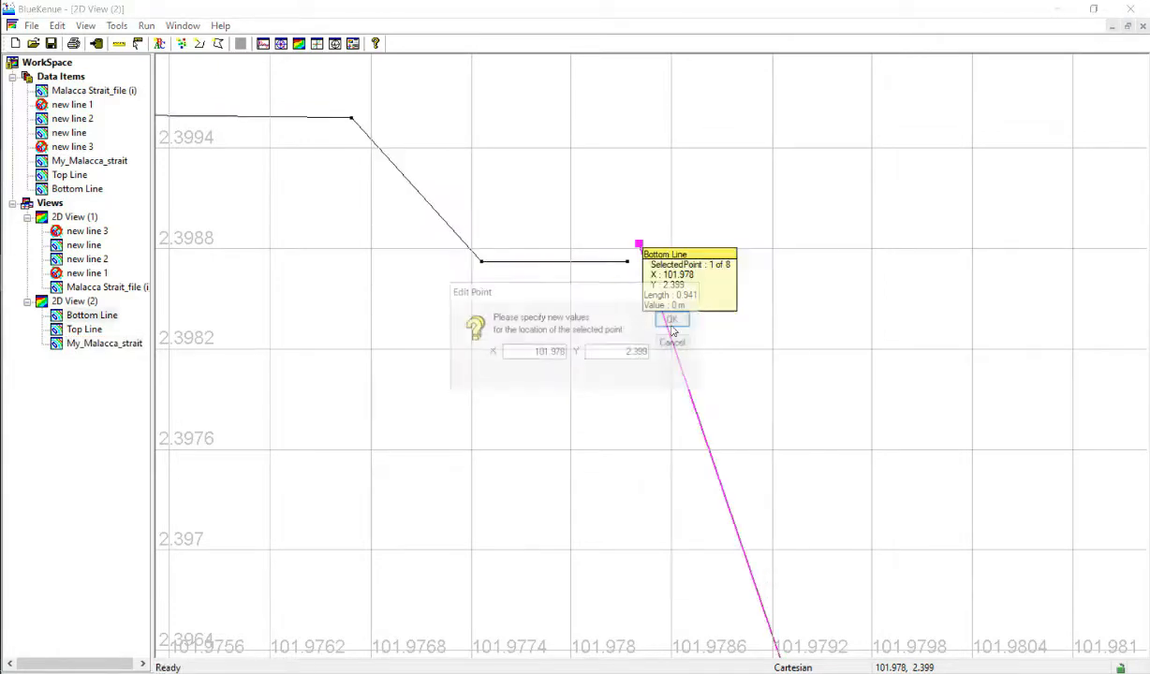
{"action": "double_click", "coordinate": [562, 352]}
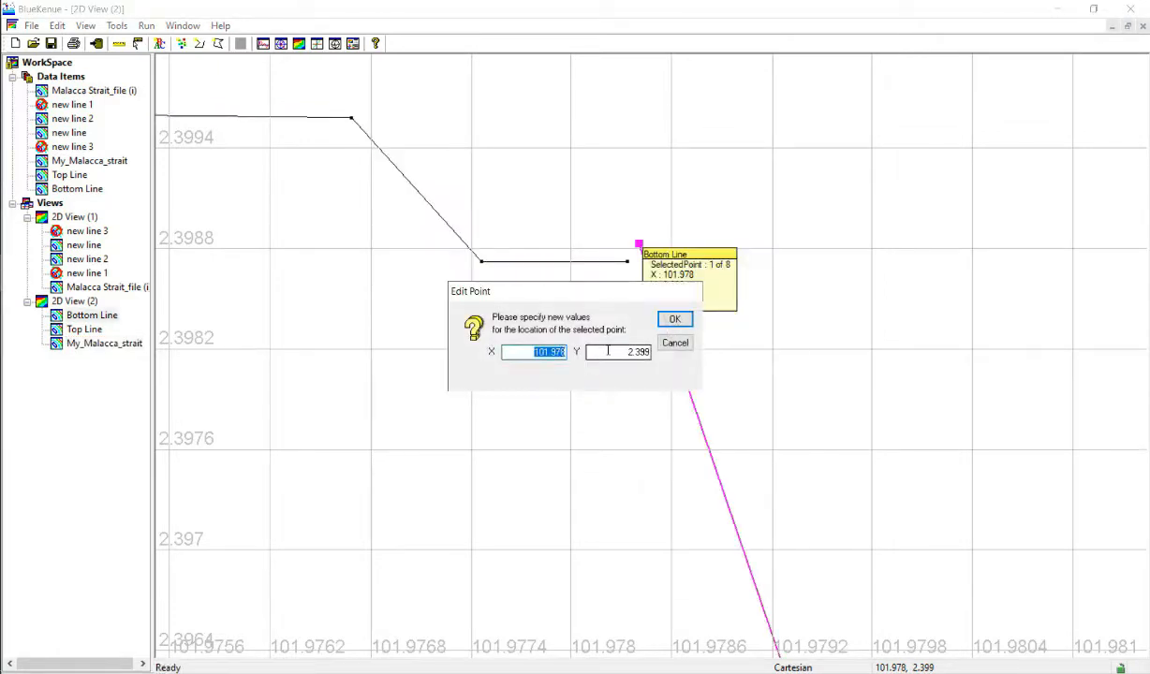
{"action": "left_click", "coordinate": [674, 320]}
Apply X 101.978 and Y 2.399 to My_Malacca_strait's end point at the northern junction.
{"action": "left_click", "coordinate": [628, 263]}
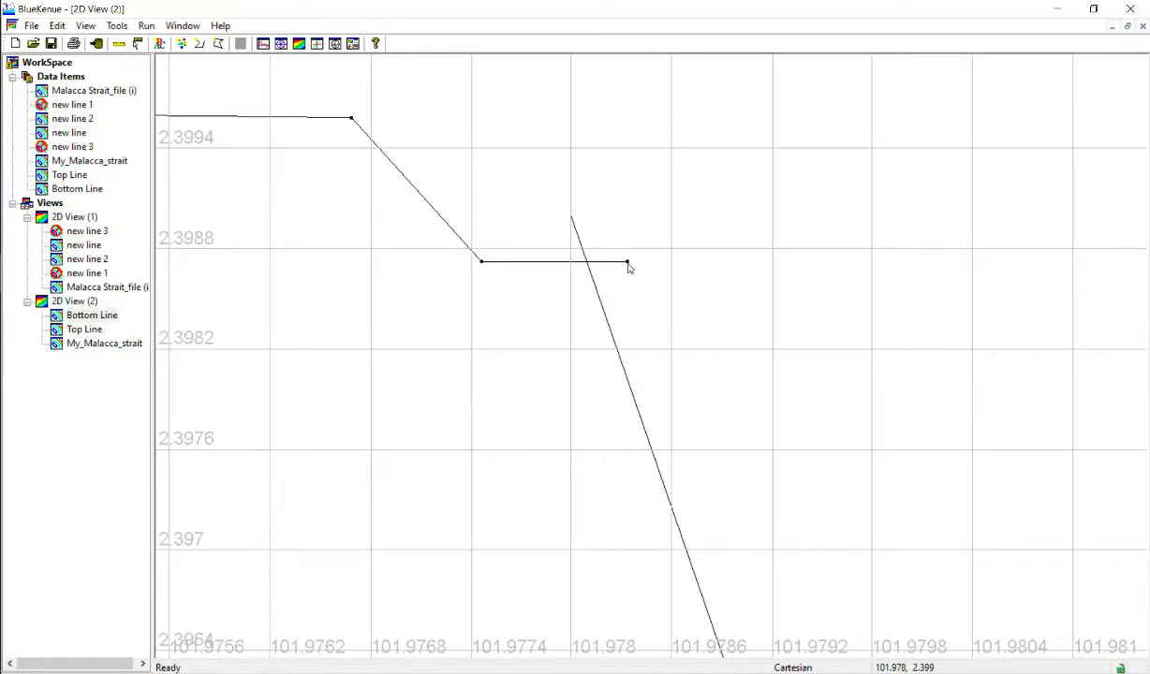
{"action": "right_click", "coordinate": [628, 264]}
{"action": "left_click", "coordinate": [695, 313]}
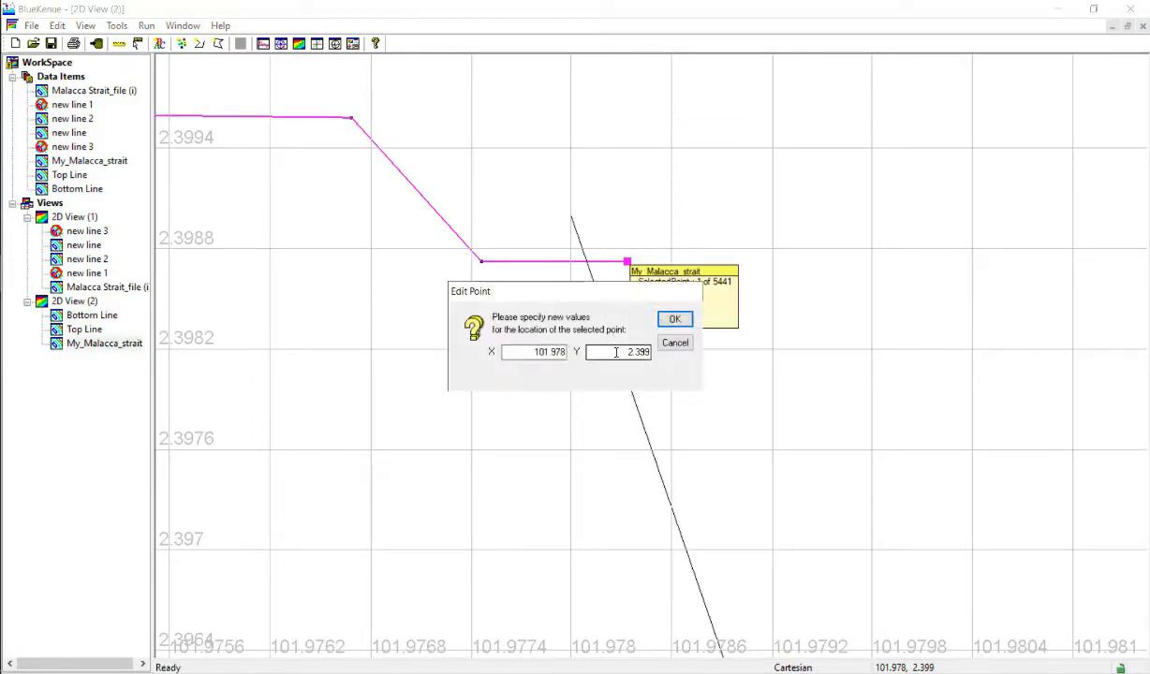
{"action": "double_click", "coordinate": [623, 351]}
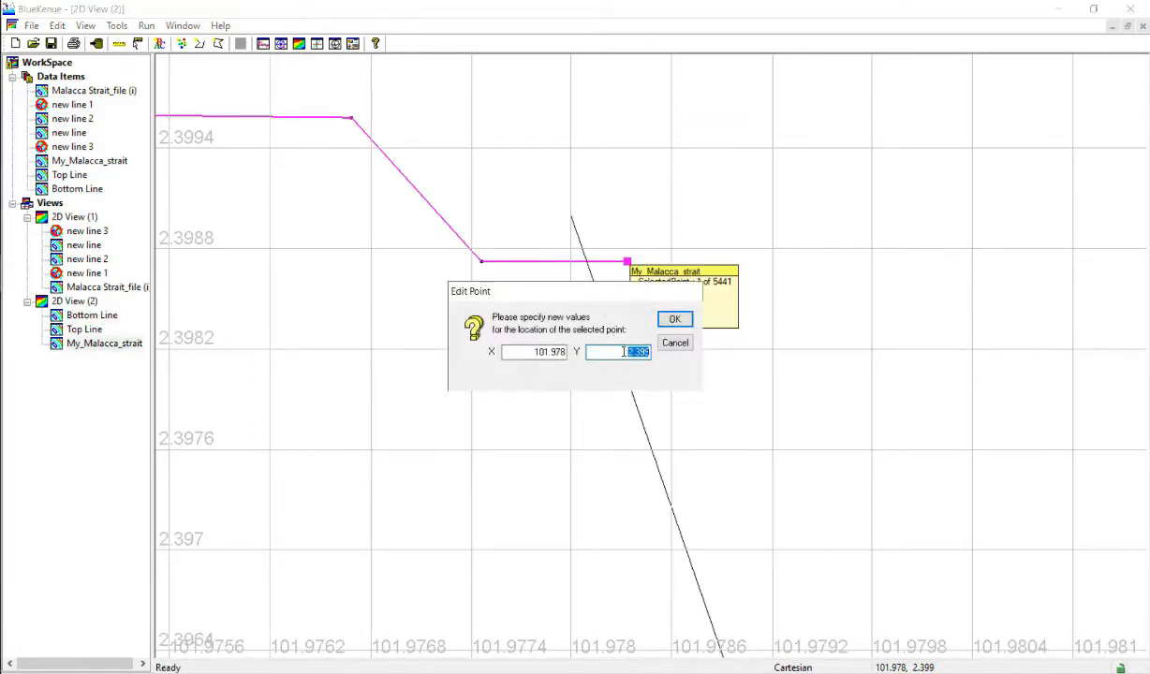
{"action": "left_click", "coordinate": [674, 319]}
Reapply X 101.978 and Y 2.399 to Bottom Line's first point where it meets the coastline.
{"action": "left_click", "coordinate": [573, 223]}
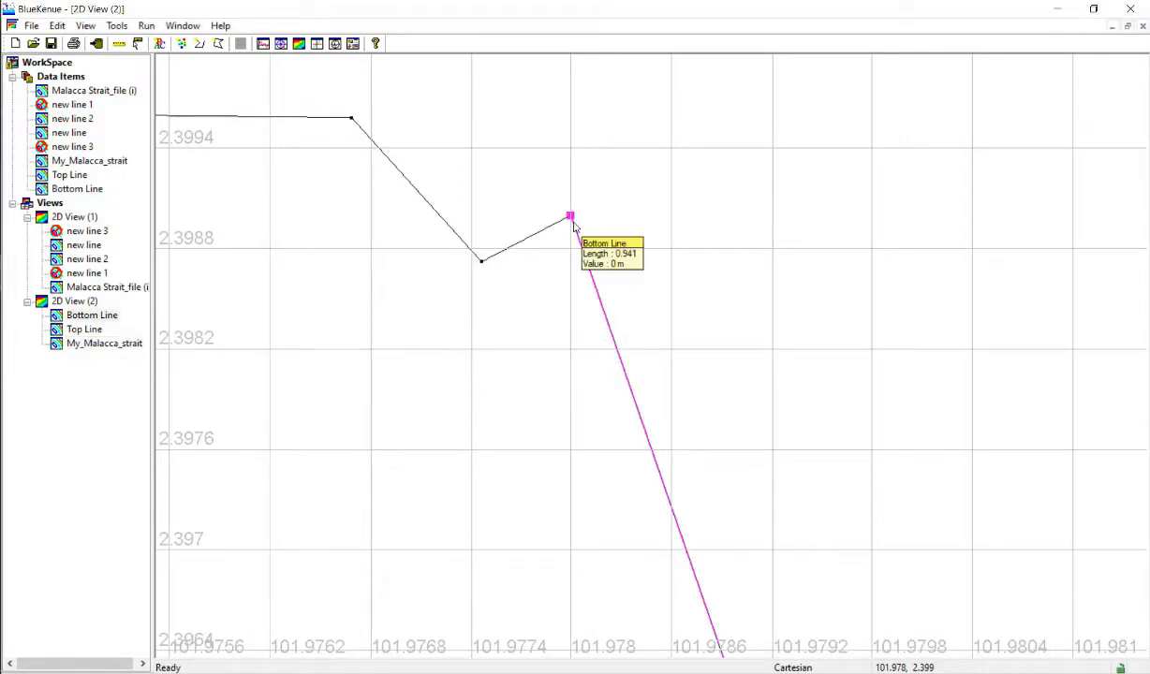
{"action": "left_click", "coordinate": [573, 223]}
{"action": "right_click", "coordinate": [573, 223]}
{"action": "left_click", "coordinate": [639, 266]}
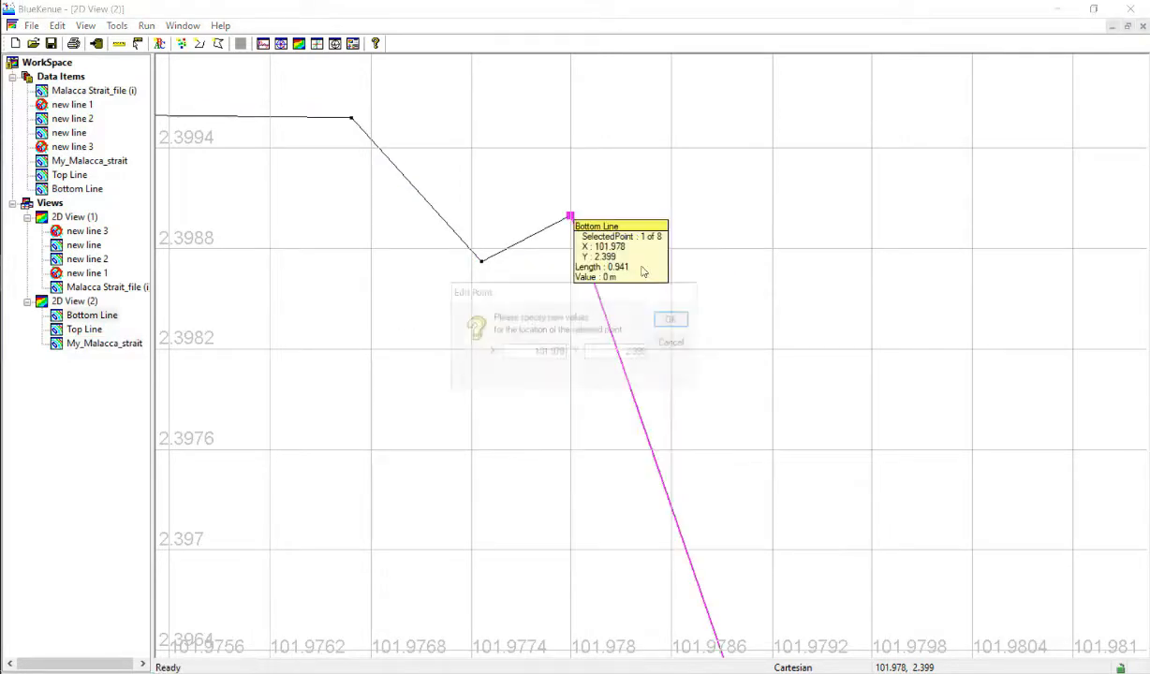
{"action": "type", "text": "2.398"}
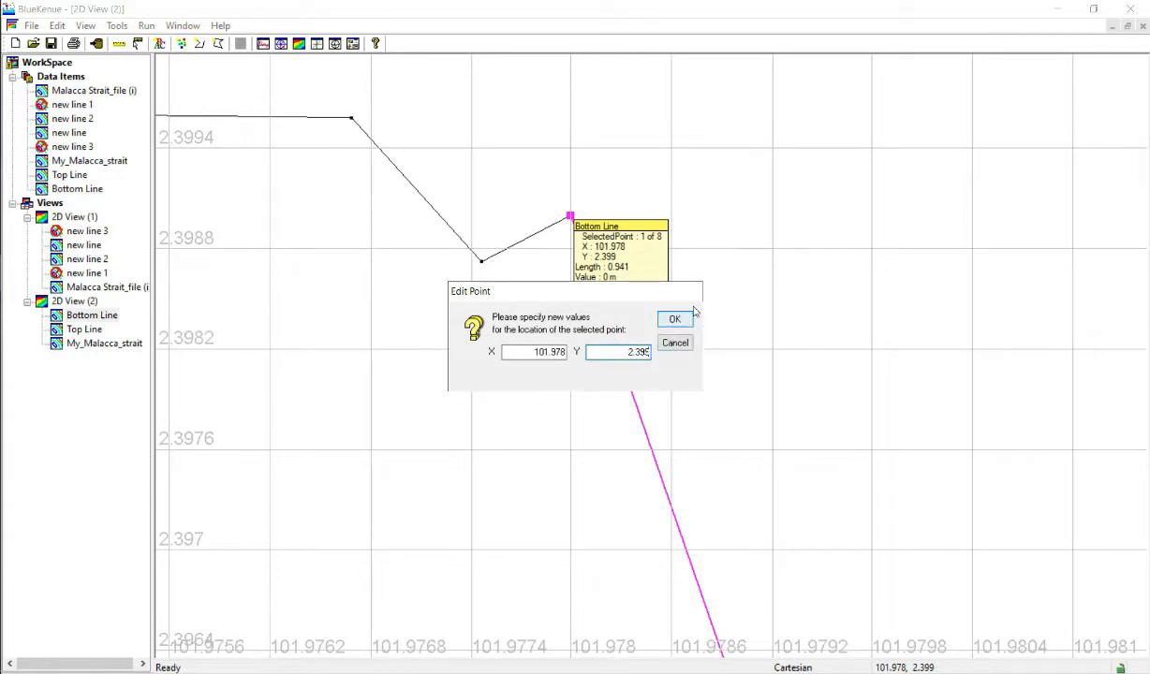
{"action": "left_click", "coordinate": [675, 320]}
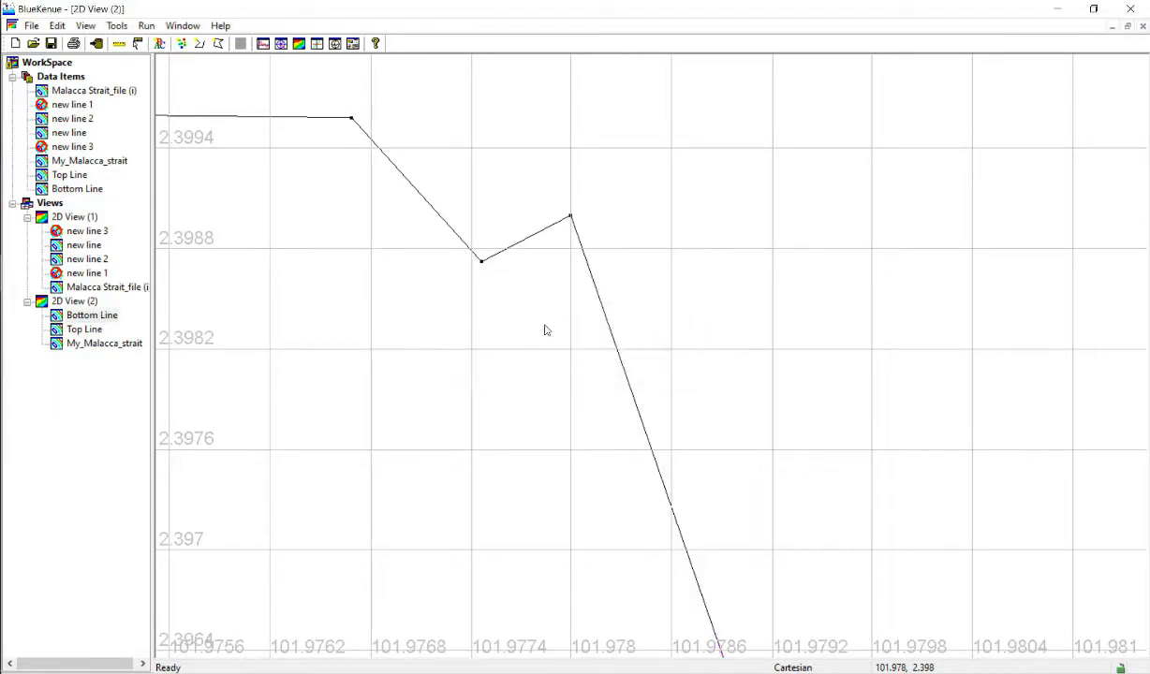
Examine the joined northern end of Bottom Line and the complete outline of the strait.
{"action": "scroll", "coordinate": [519, 334], "scroll_direction": "down", "scroll_amount": 6}
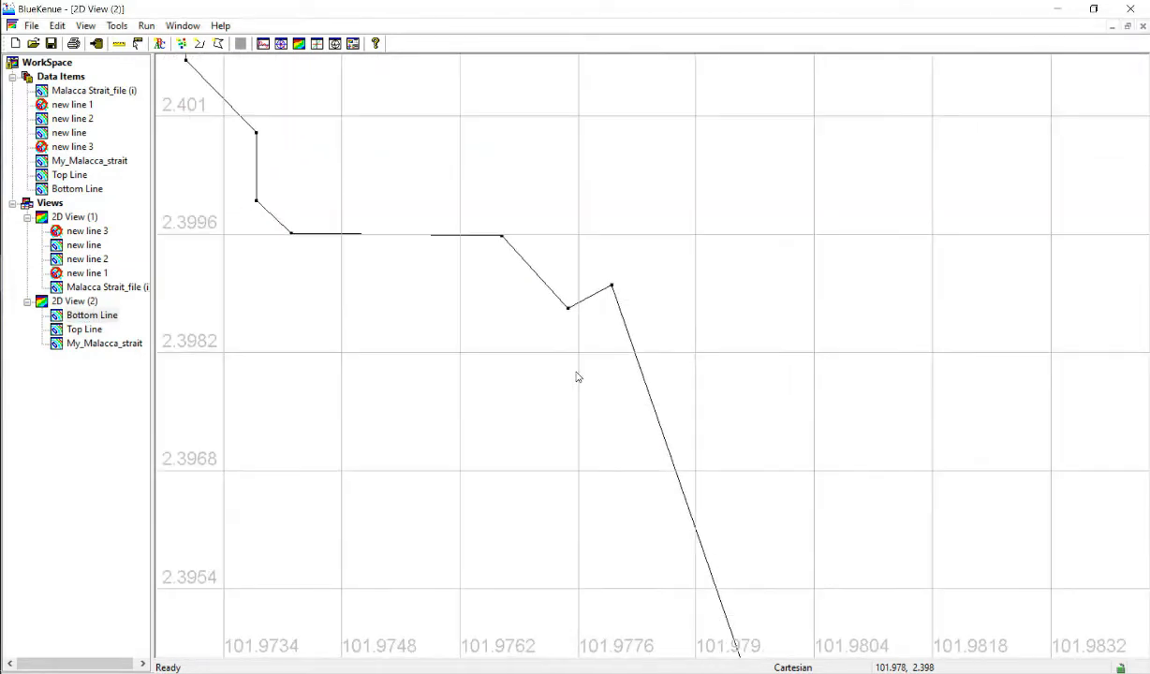
{"action": "scroll", "coordinate": [614, 378], "scroll_direction": "up", "scroll_amount": 1}
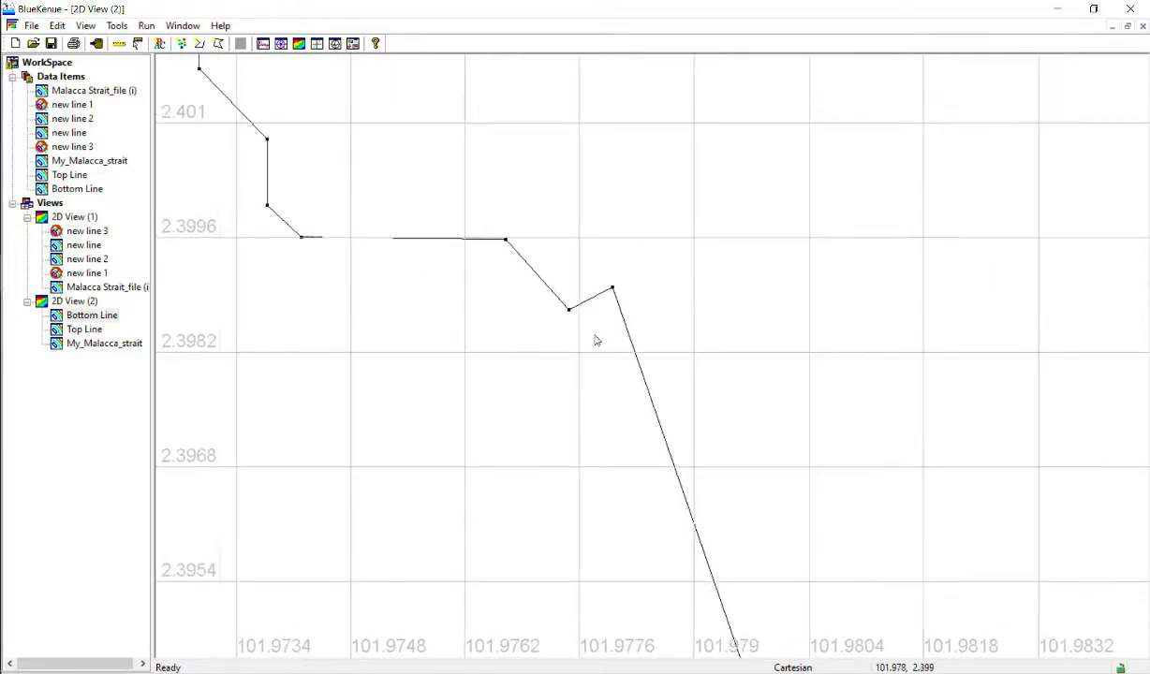
{"action": "scroll", "coordinate": [634, 451], "scroll_direction": "down", "scroll_amount": 4}
{"action": "scroll", "coordinate": [641, 456], "scroll_direction": "down", "scroll_amount": 5}
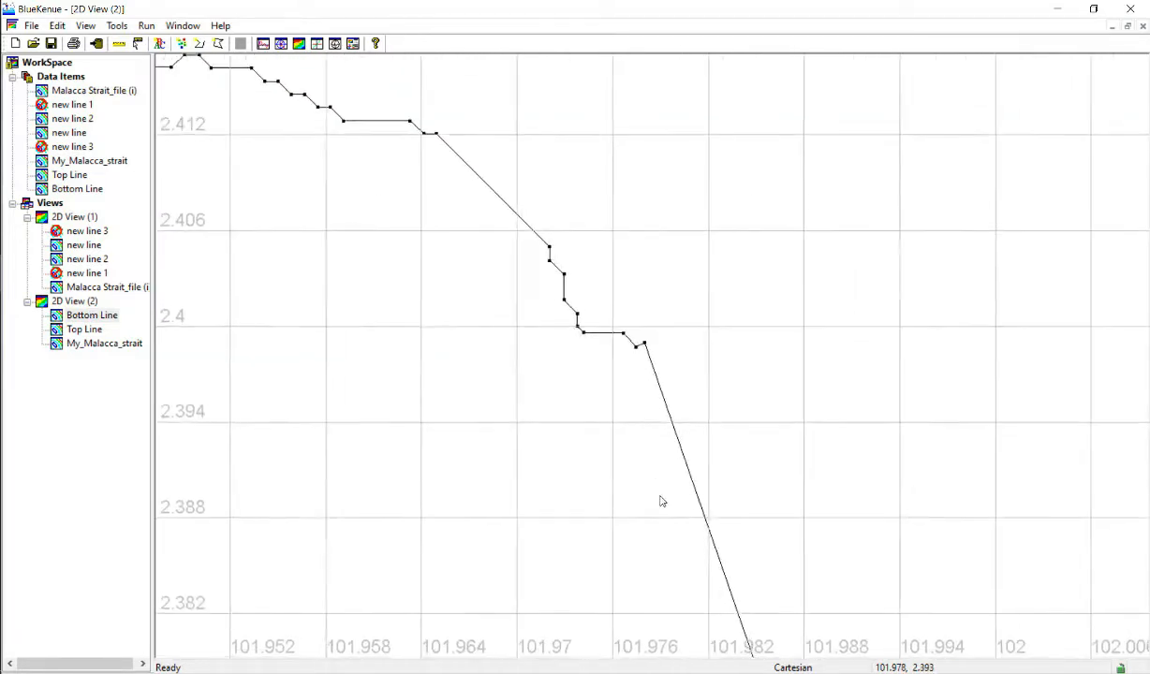
{"action": "scroll", "coordinate": [656, 501], "scroll_direction": "down", "scroll_amount": 5}
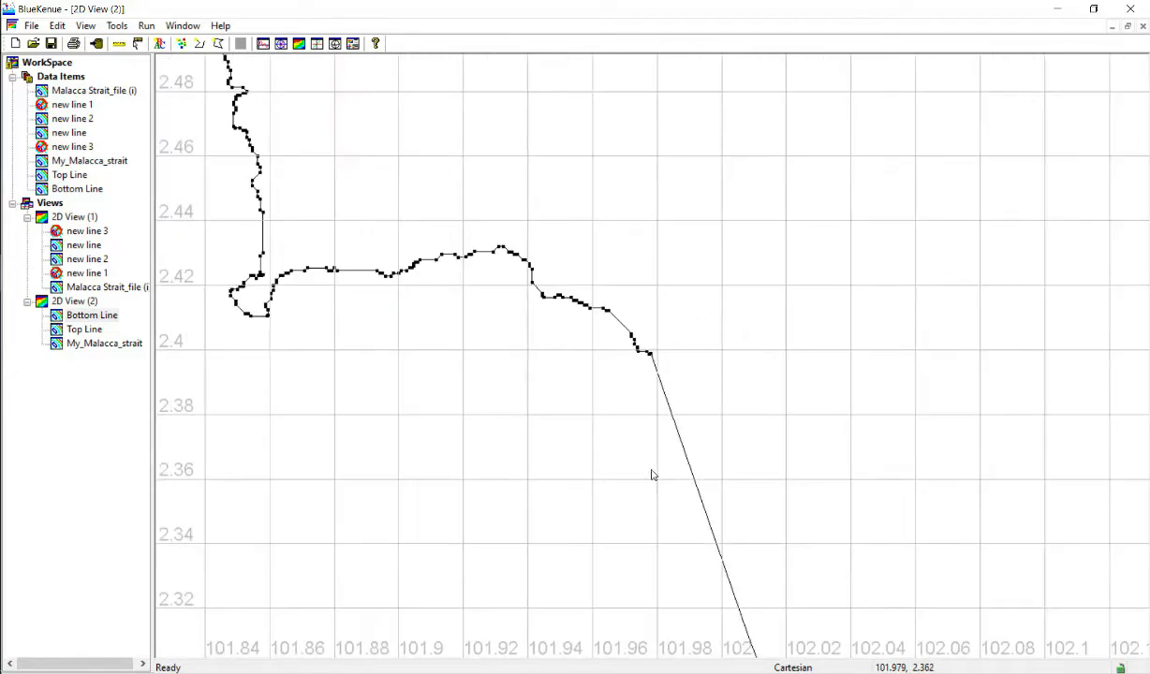
{"action": "scroll", "coordinate": [606, 494], "scroll_direction": "down", "scroll_amount": 6}
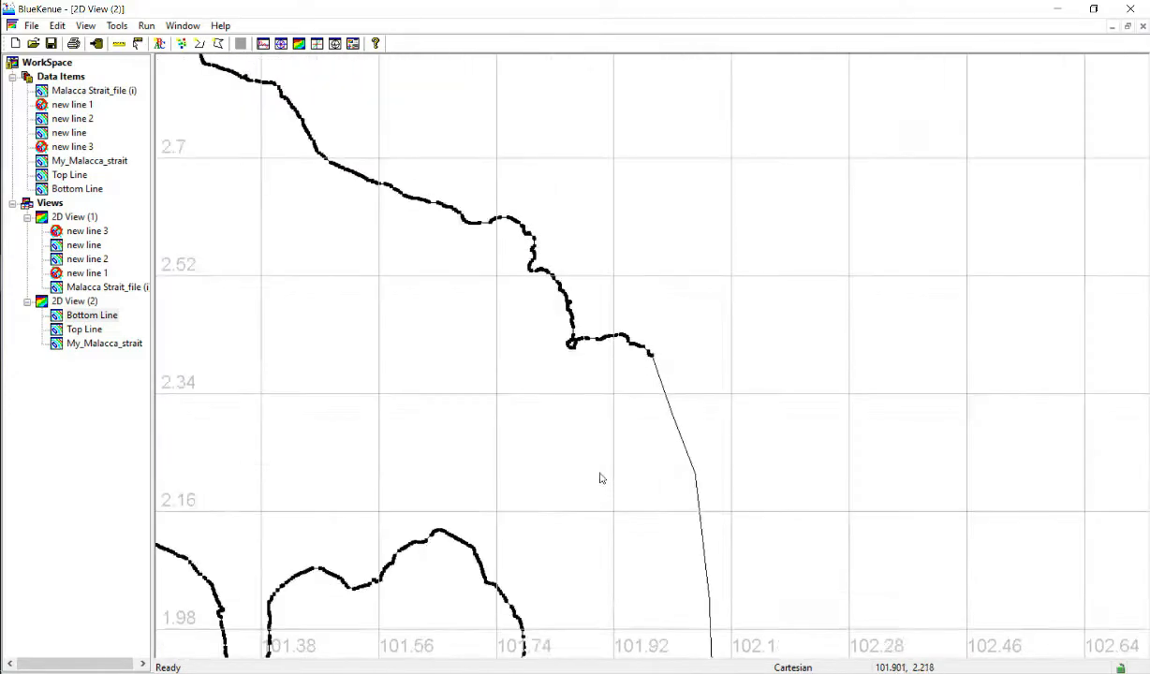
{"action": "scroll", "coordinate": [641, 518], "scroll_direction": "down", "scroll_amount": 6}
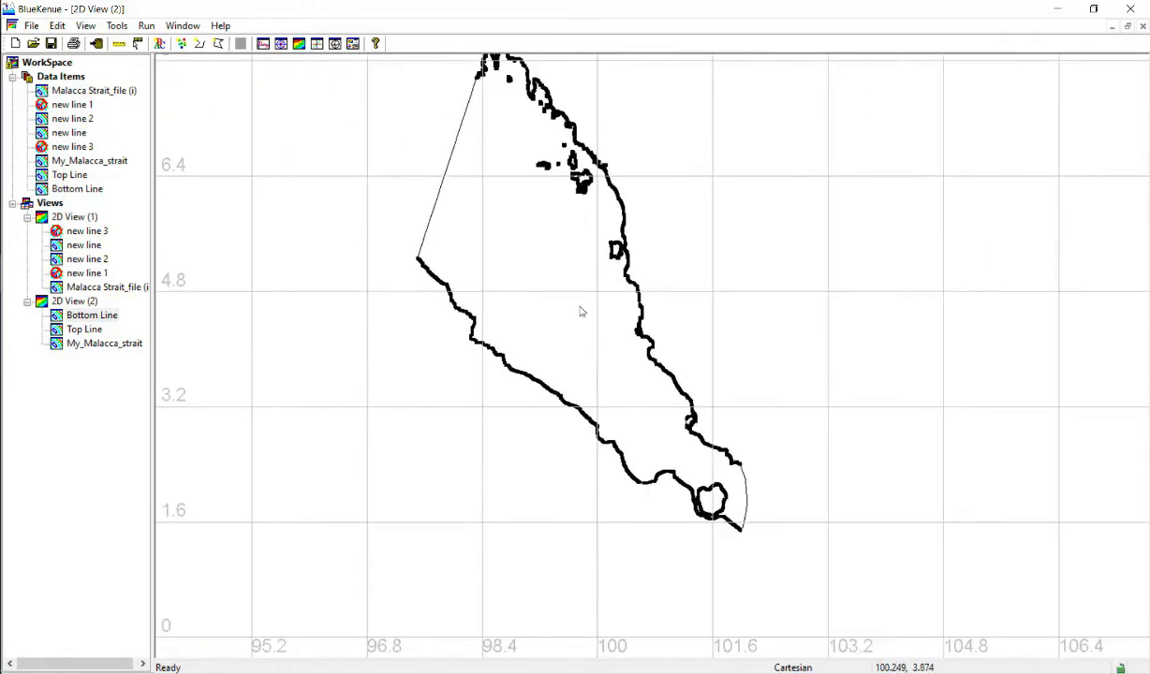
{"action": "scroll", "coordinate": [580, 312], "scroll_direction": "down", "scroll_amount": 2}
{"action": "left_click_drag", "start_coordinate": [559, 339], "coordinate": [546, 340]}
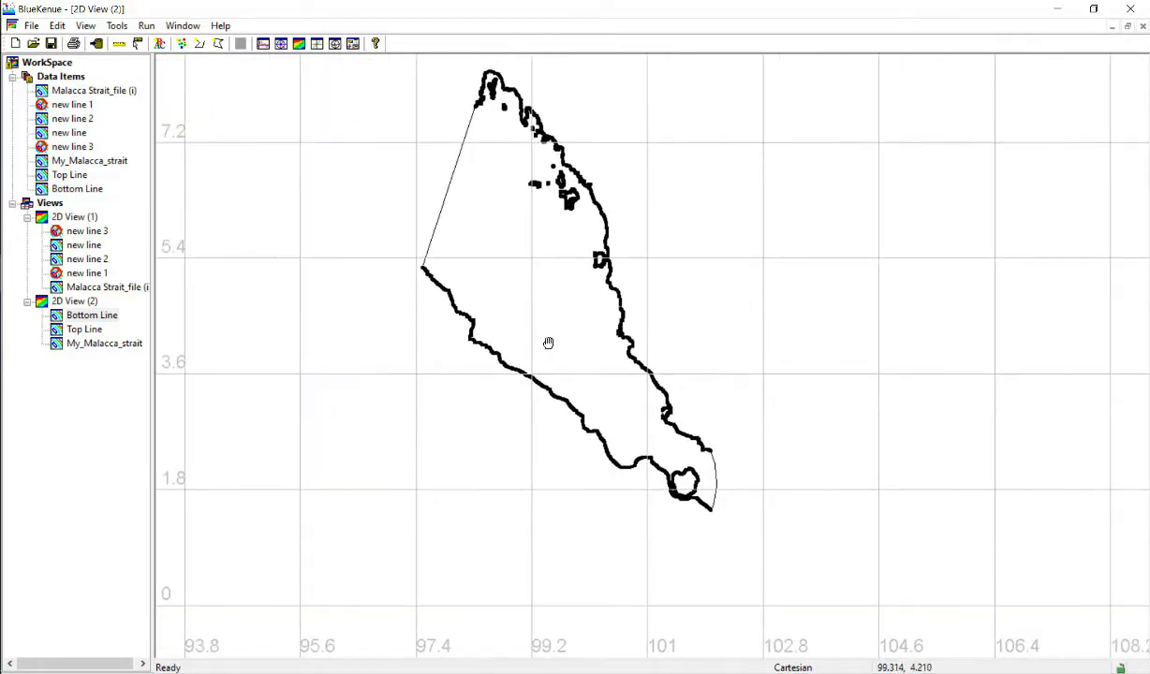
Cut Top Line and append it to the eastern coastline of My_Malacca_strait.
{"action": "left_click", "coordinate": [450, 196]}
{"action": "right_click", "coordinate": [434, 180]}
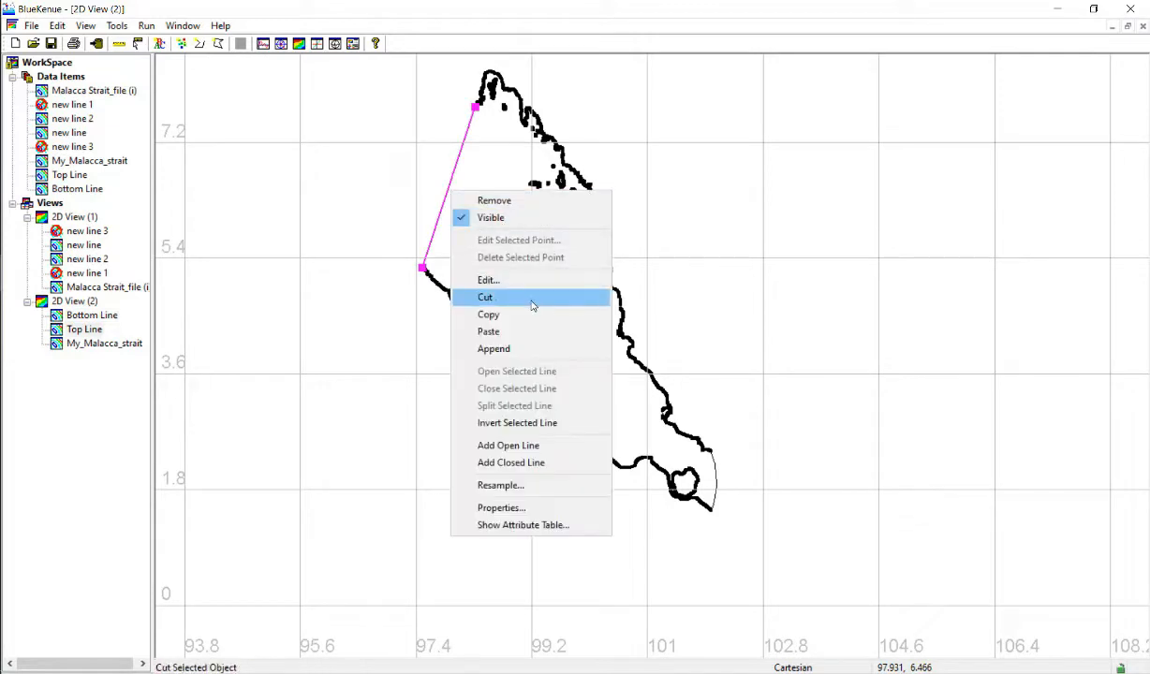
{"action": "left_click", "coordinate": [468, 292]}
{"action": "left_click", "coordinate": [607, 231]}
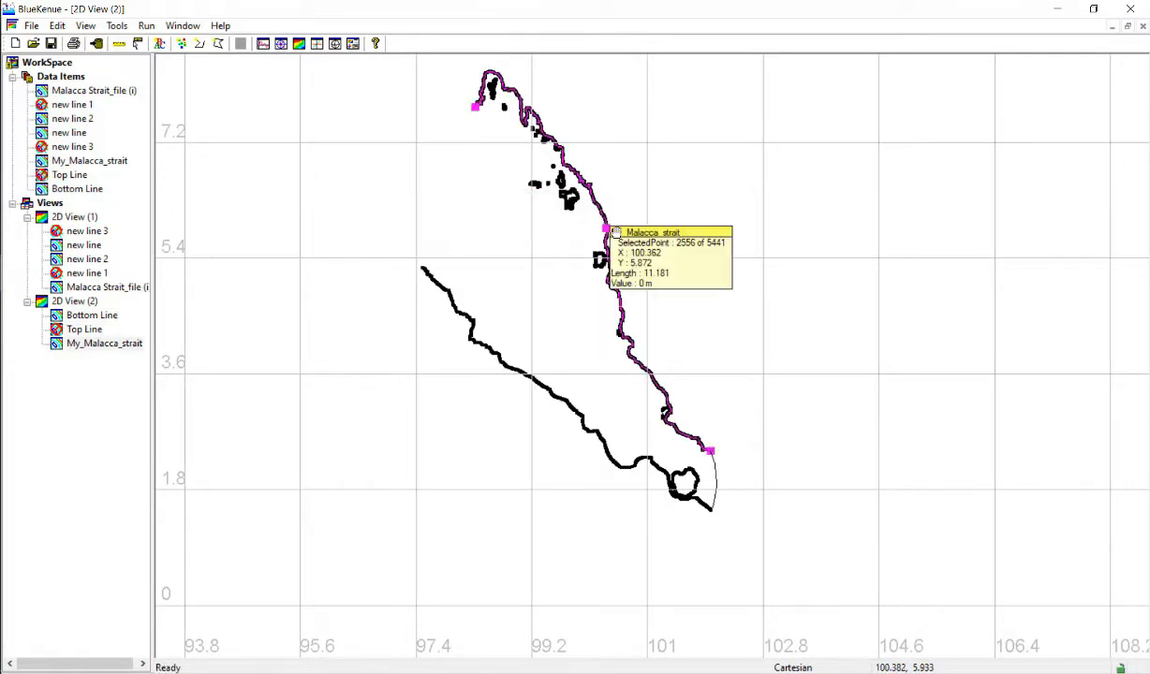
{"action": "right_click", "coordinate": [607, 228]}
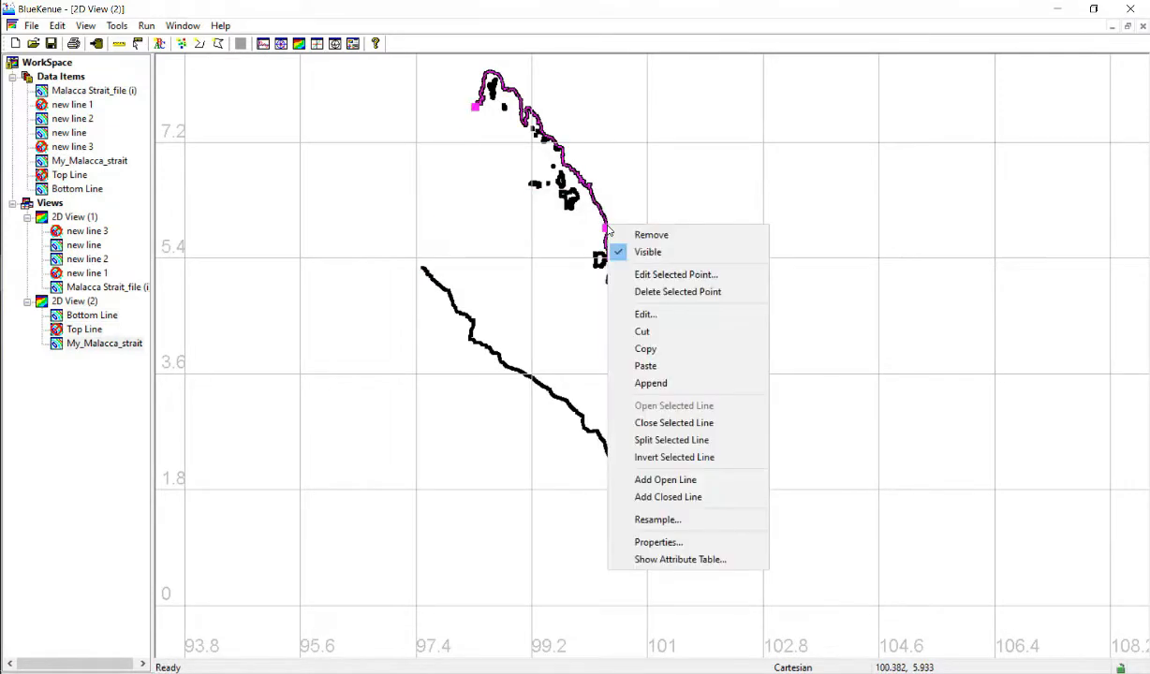
{"action": "left_click", "coordinate": [735, 383]}
Cut the combined eastern coastline from My_Malacca_strait and append it to Bottom Line.
{"action": "right_click", "coordinate": [670, 266]}
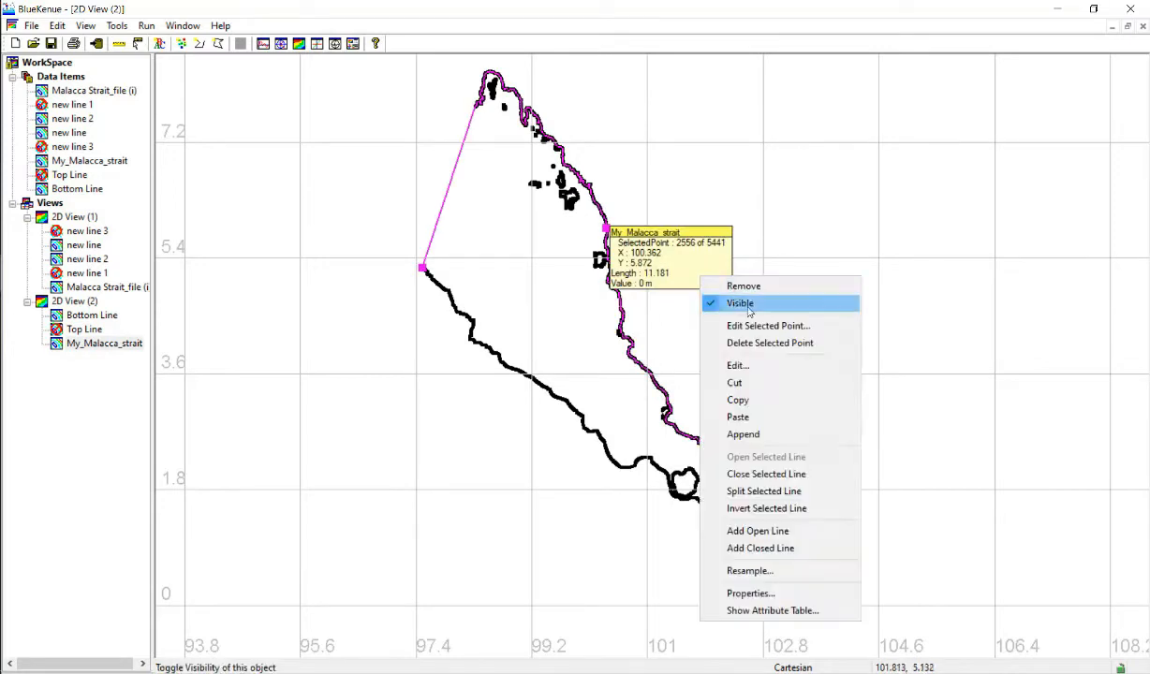
{"action": "left_click", "coordinate": [790, 370]}
{"action": "left_click", "coordinate": [715, 479]}
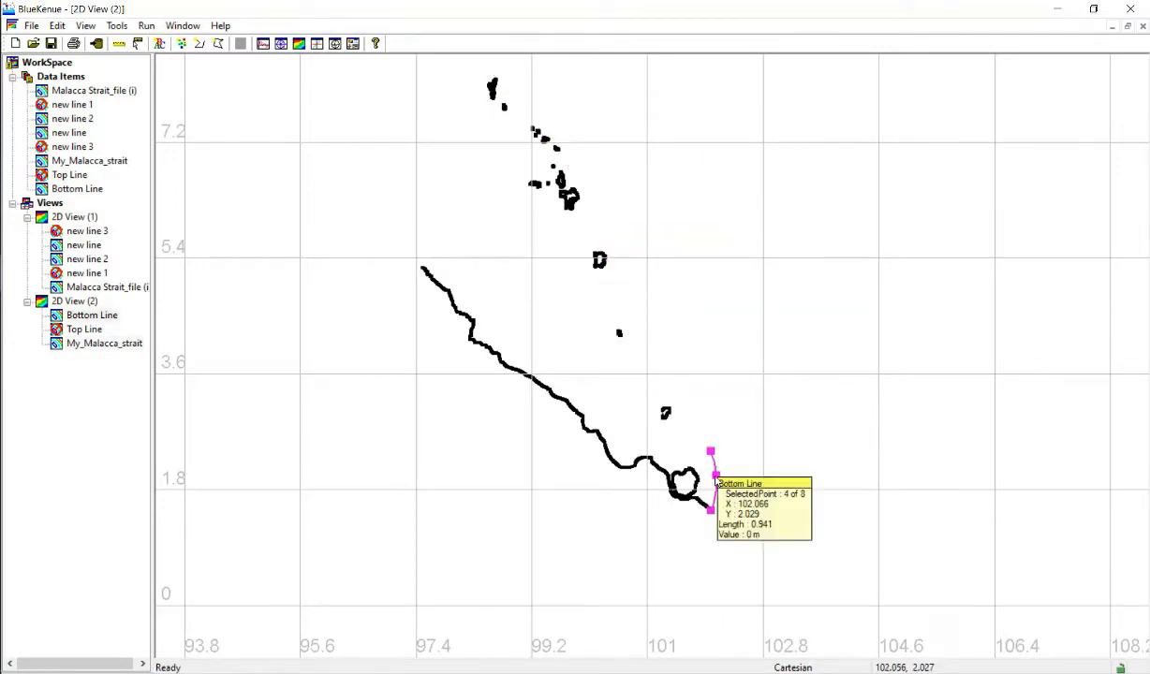
{"action": "right_click", "coordinate": [716, 474]}
{"action": "left_click", "coordinate": [820, 291]}
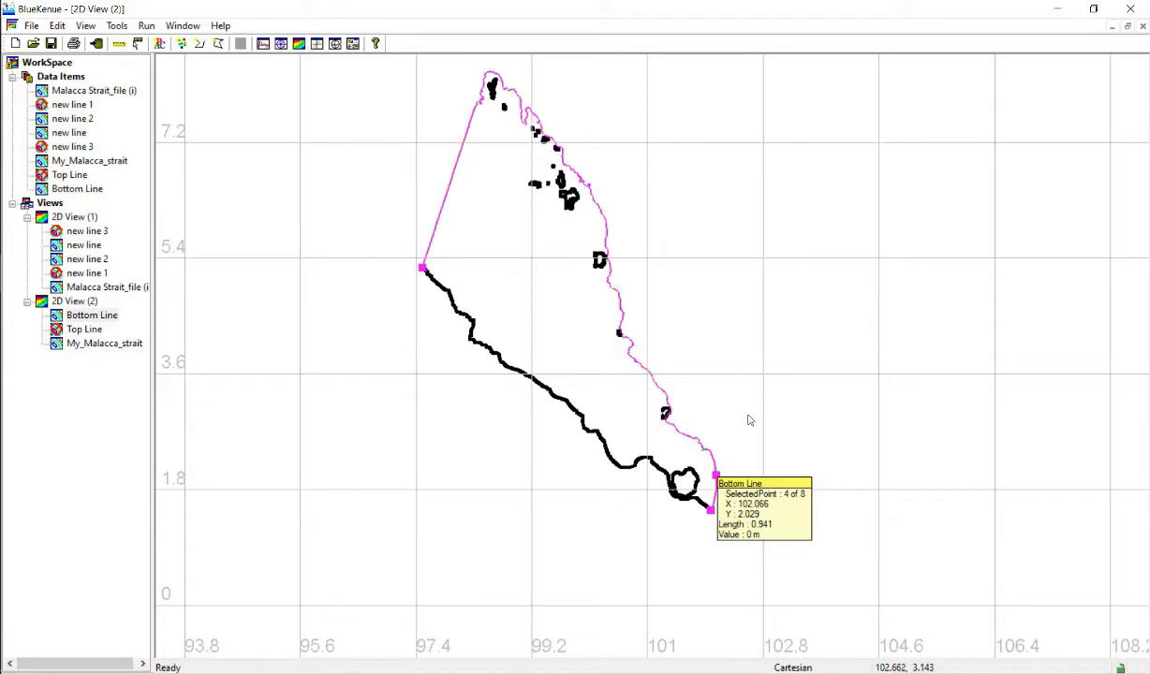
Cut the combined line from Bottom Line and append it to the western coastline of My_Malacca_strait.
{"action": "right_click", "coordinate": [727, 475]}
{"action": "left_click", "coordinate": [795, 237]}
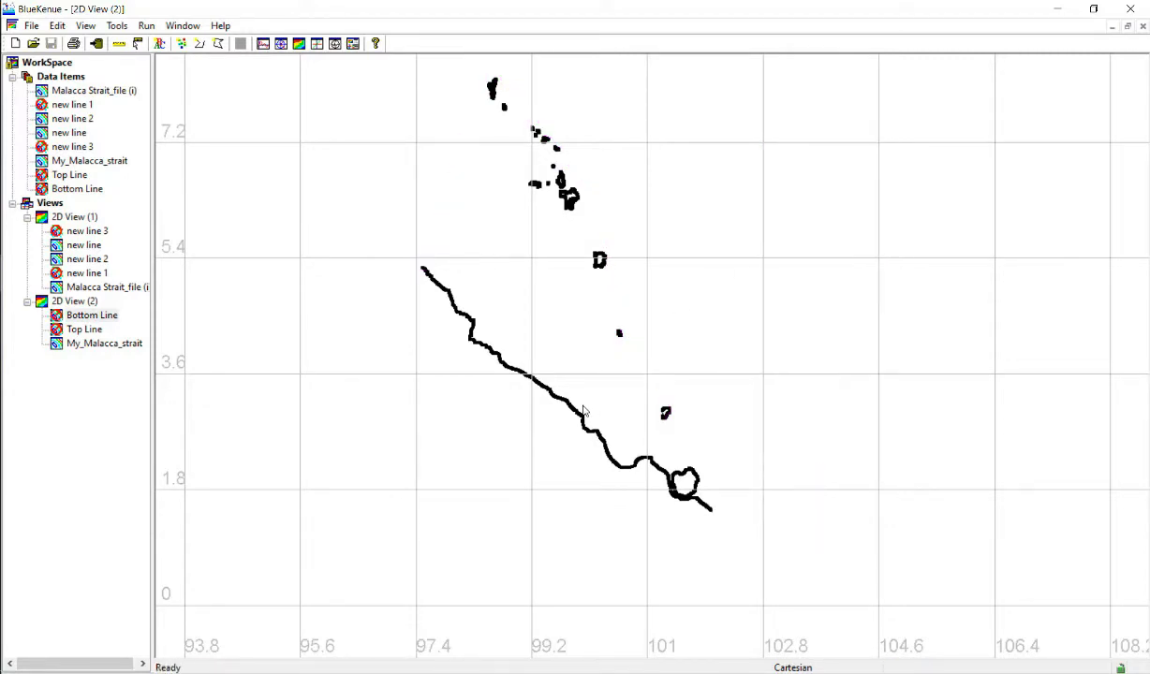
{"action": "left_click", "coordinate": [567, 407]}
{"action": "right_click", "coordinate": [566, 407]}
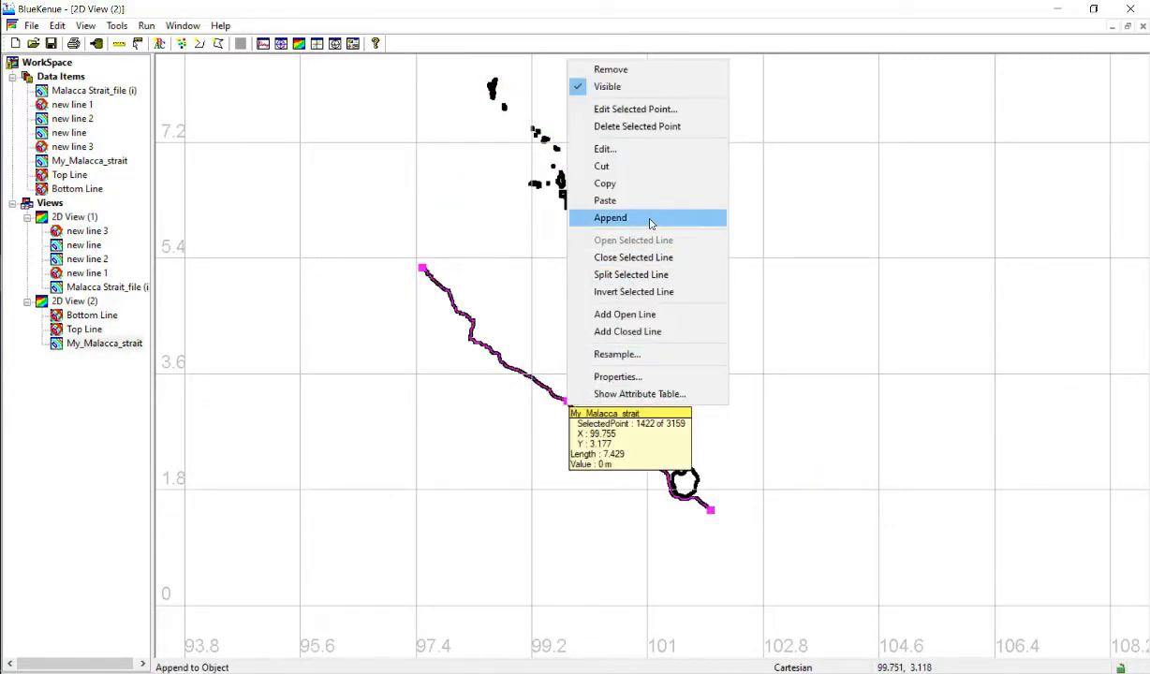
{"action": "left_click", "coordinate": [646, 218]}
{"action": "left_click", "coordinate": [544, 298]}
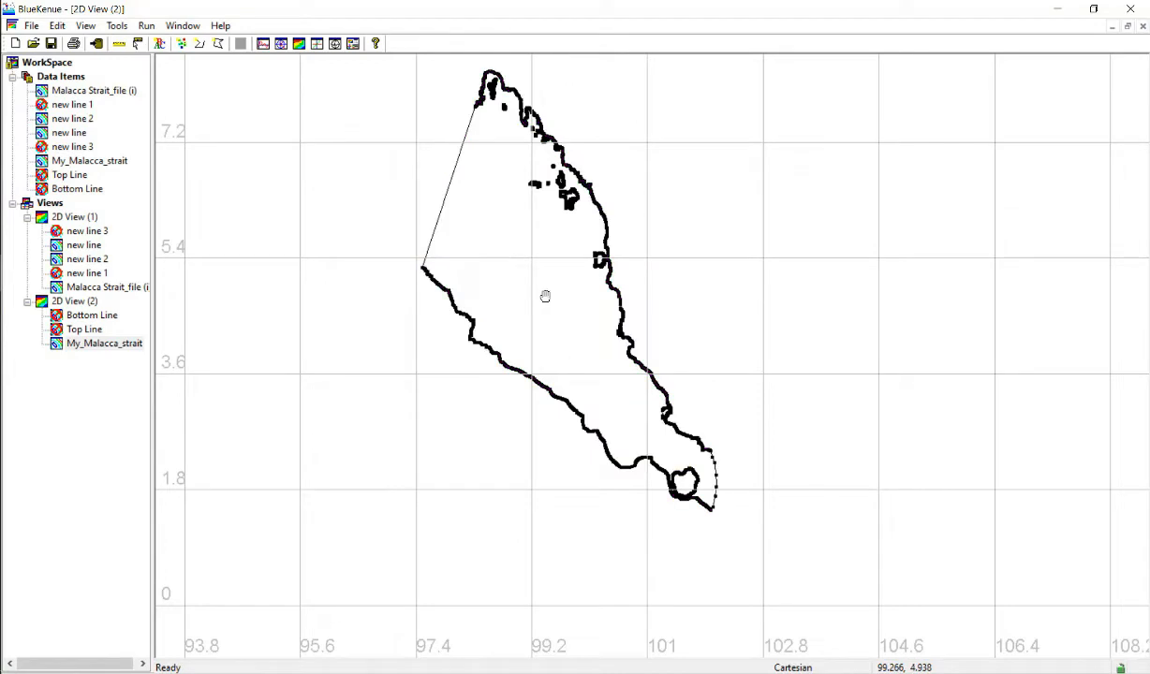
Resample only the closed outer outline of My_Malacca_strait in place, using Equal Distance with a delta of 0.01 and no new LineSet.
{"action": "left_click", "coordinate": [452, 195]}
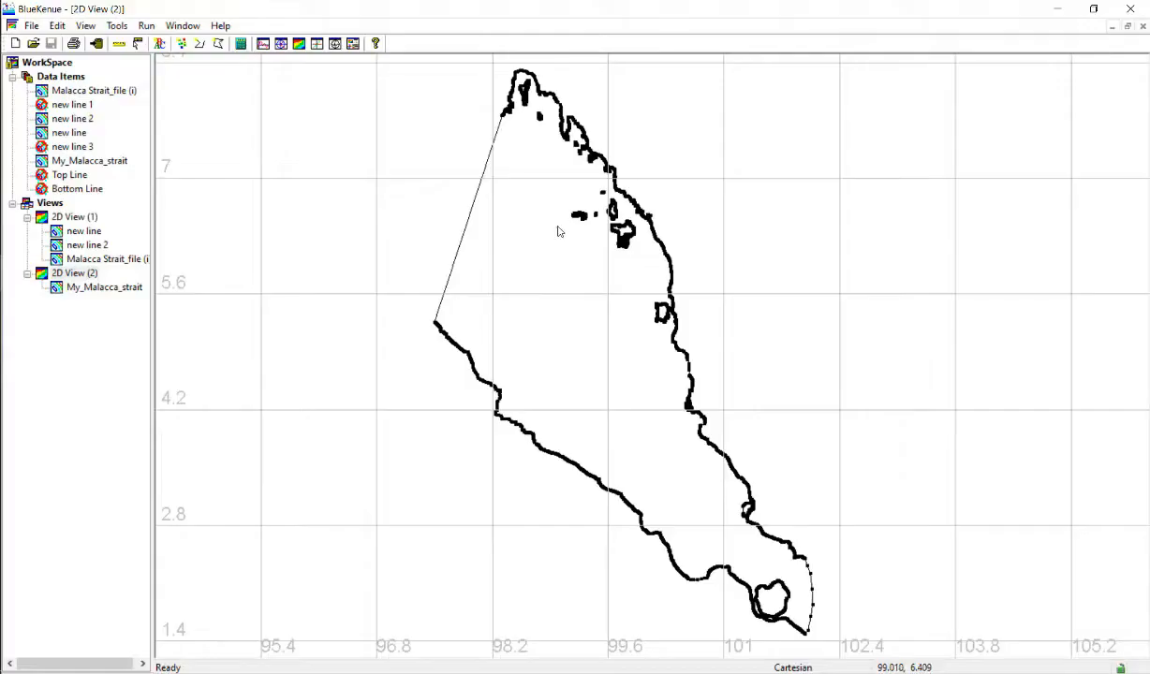
{"action": "left_click", "coordinate": [477, 203]}
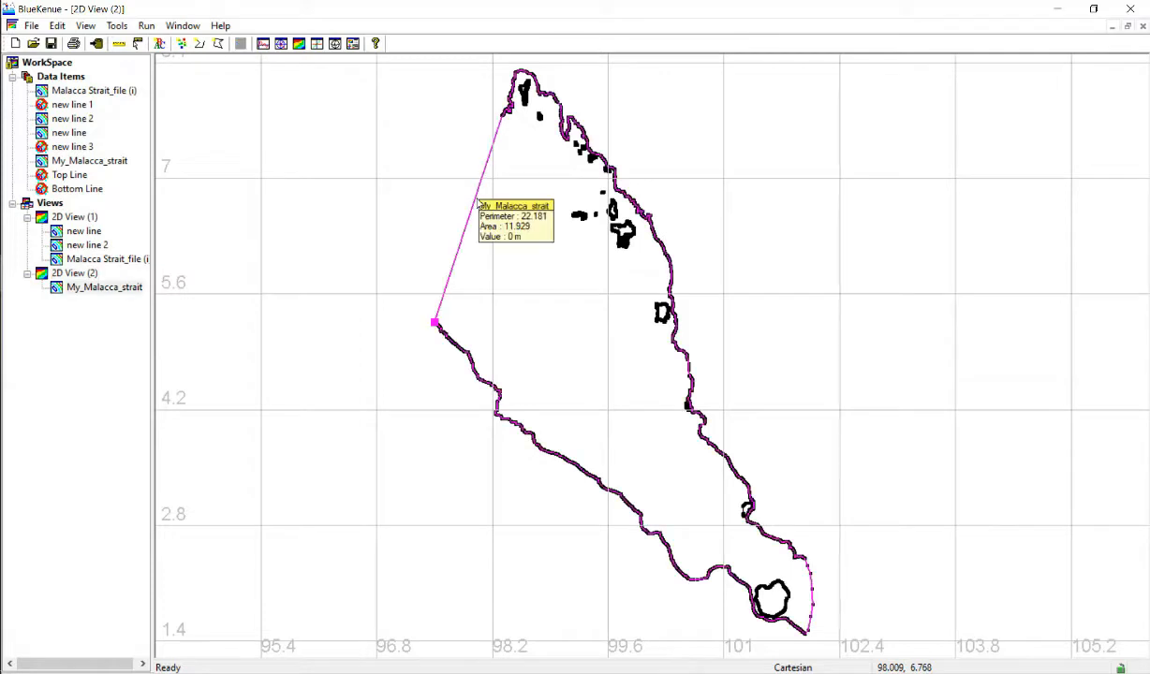
{"action": "right_click", "coordinate": [490, 214]}
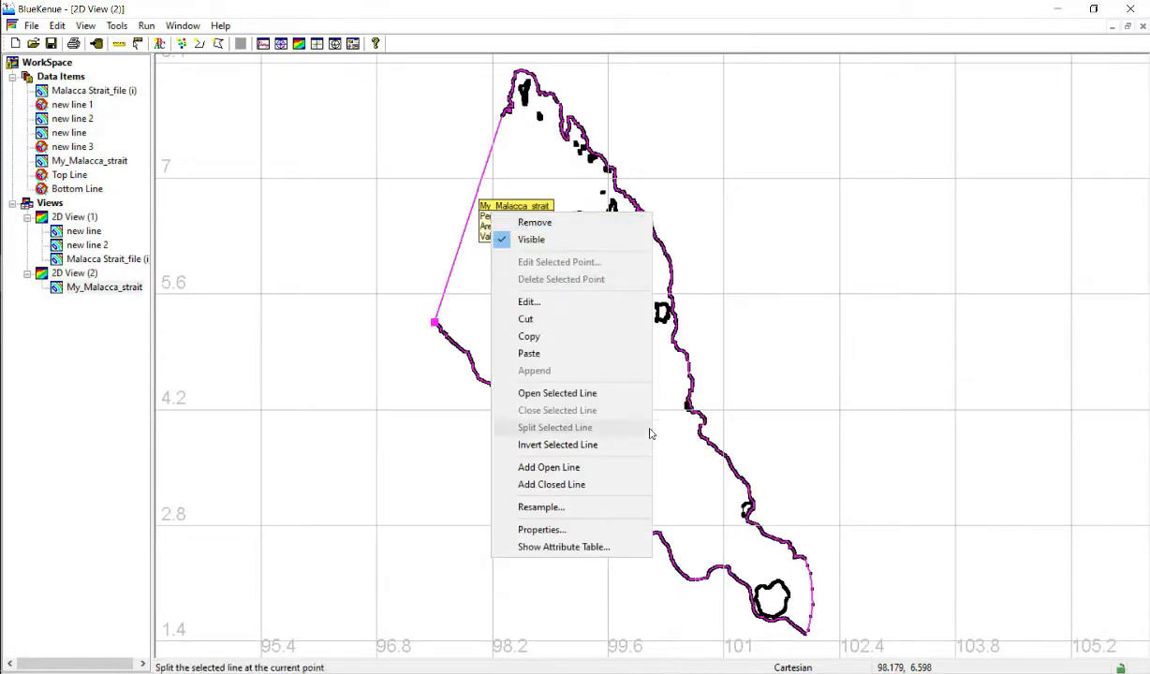
{"action": "left_click", "coordinate": [613, 508]}
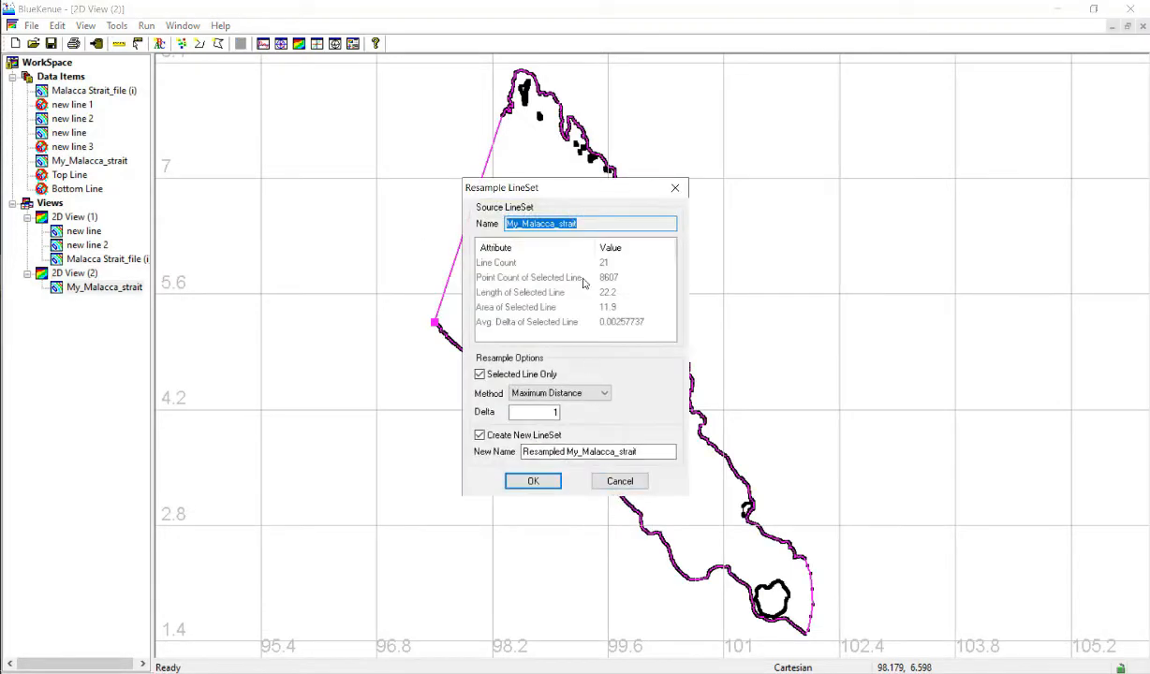
{"action": "left_click", "coordinate": [584, 394]}
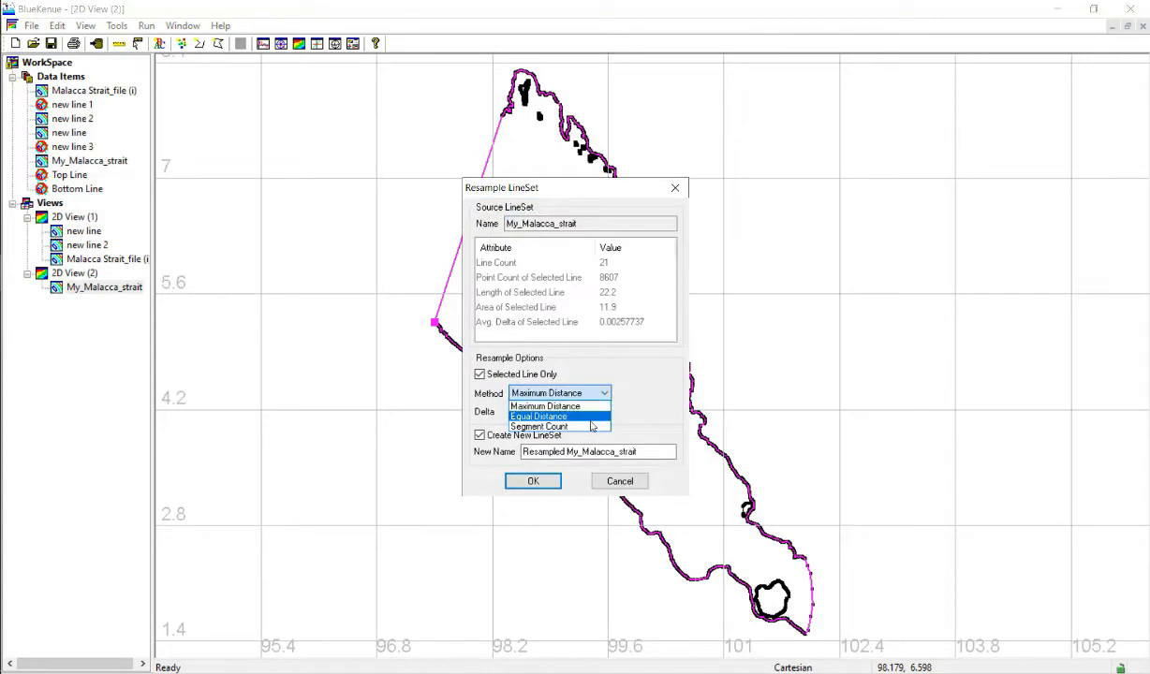
{"action": "left_click", "coordinate": [590, 420]}
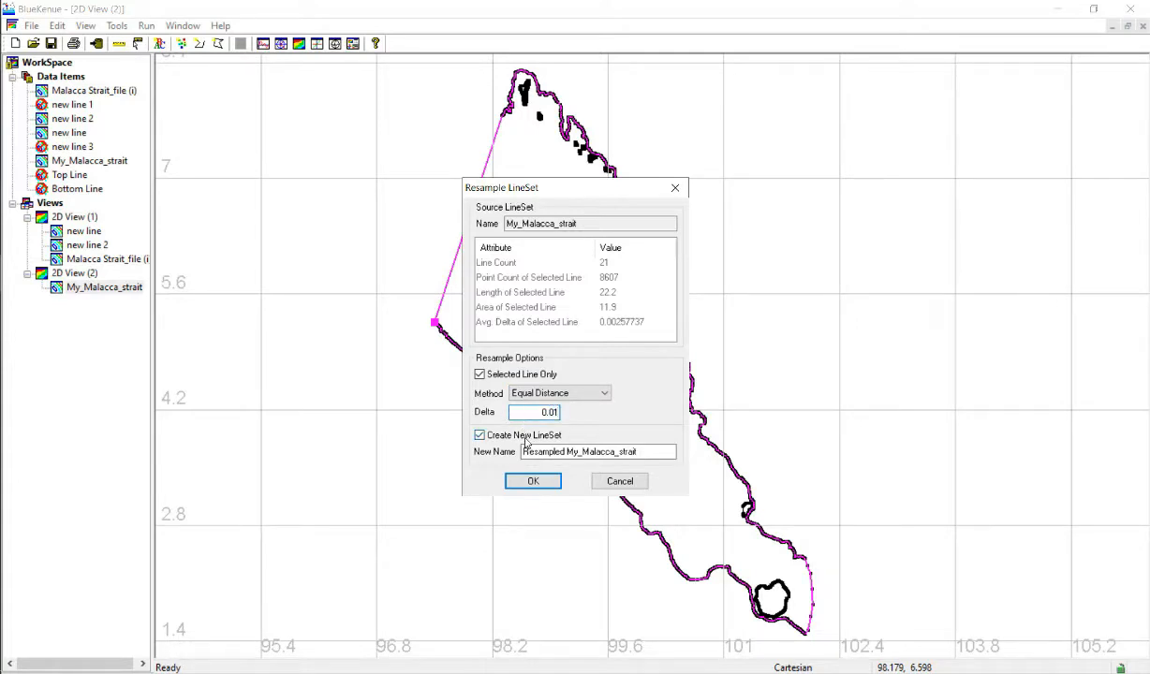
{"action": "left_click", "coordinate": [473, 436]}
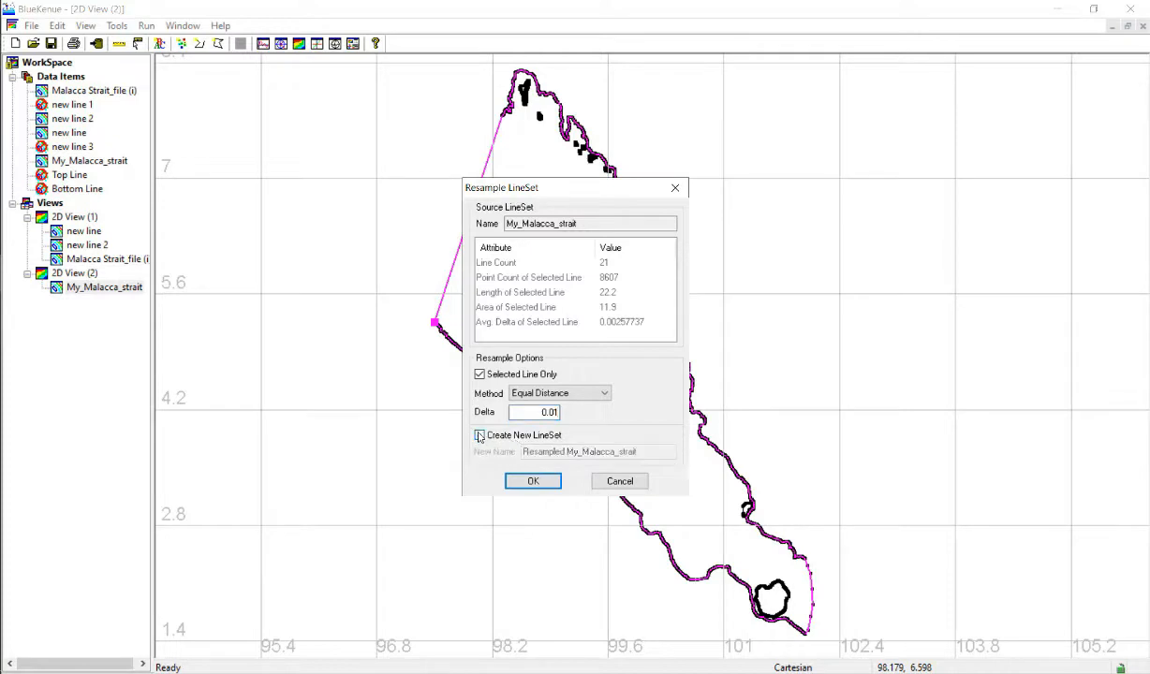
{"action": "left_click", "coordinate": [553, 480]}
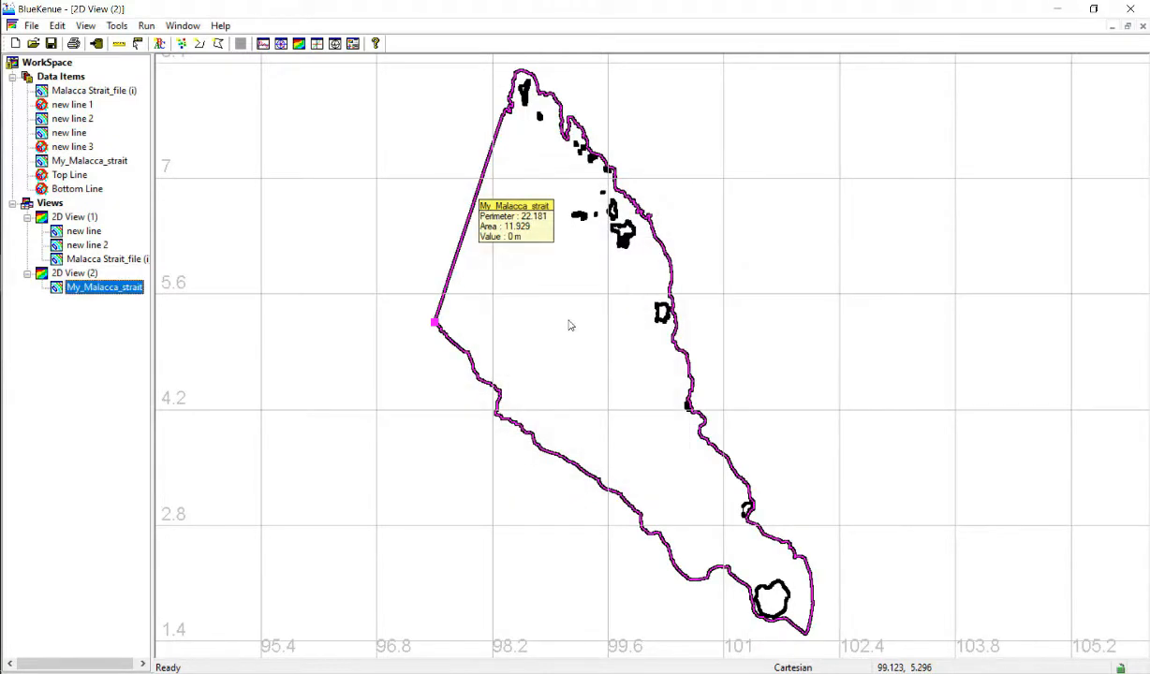
{"action": "left_click", "coordinate": [580, 349]}
Examine the point spacing of the resampled outline along the northern and eastern coastline.
{"action": "scroll", "coordinate": [618, 393], "scroll_direction": "up", "scroll_amount": 5}
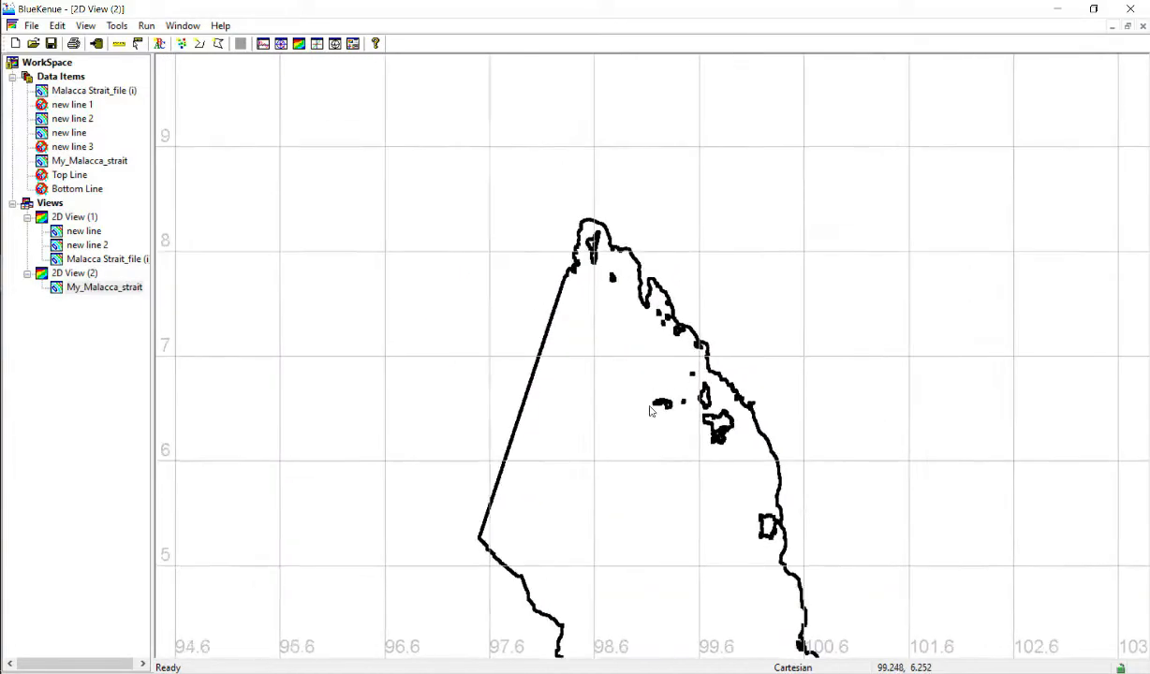
{"action": "scroll", "coordinate": [608, 375], "scroll_direction": "up", "scroll_amount": 6}
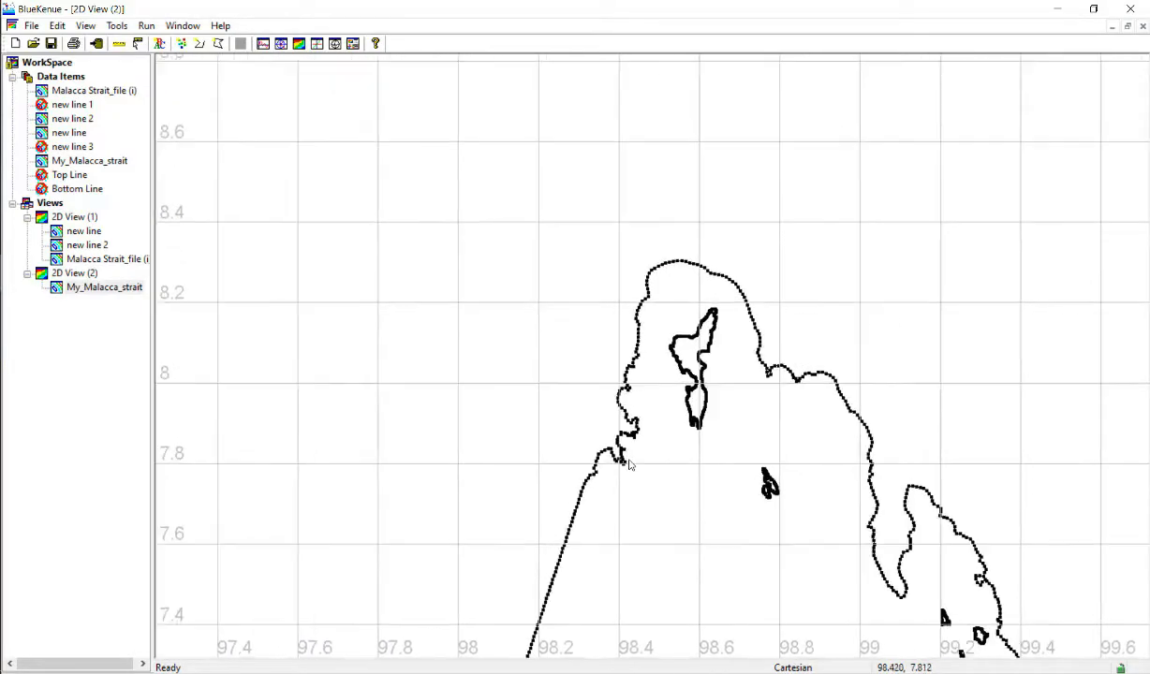
{"action": "scroll", "coordinate": [645, 524], "scroll_direction": "up", "scroll_amount": 1}
{"action": "left_click_drag", "start_coordinate": [753, 577], "coordinate": [584, 430]}
{"action": "left_click_drag", "start_coordinate": [703, 476], "coordinate": [503, 219]}
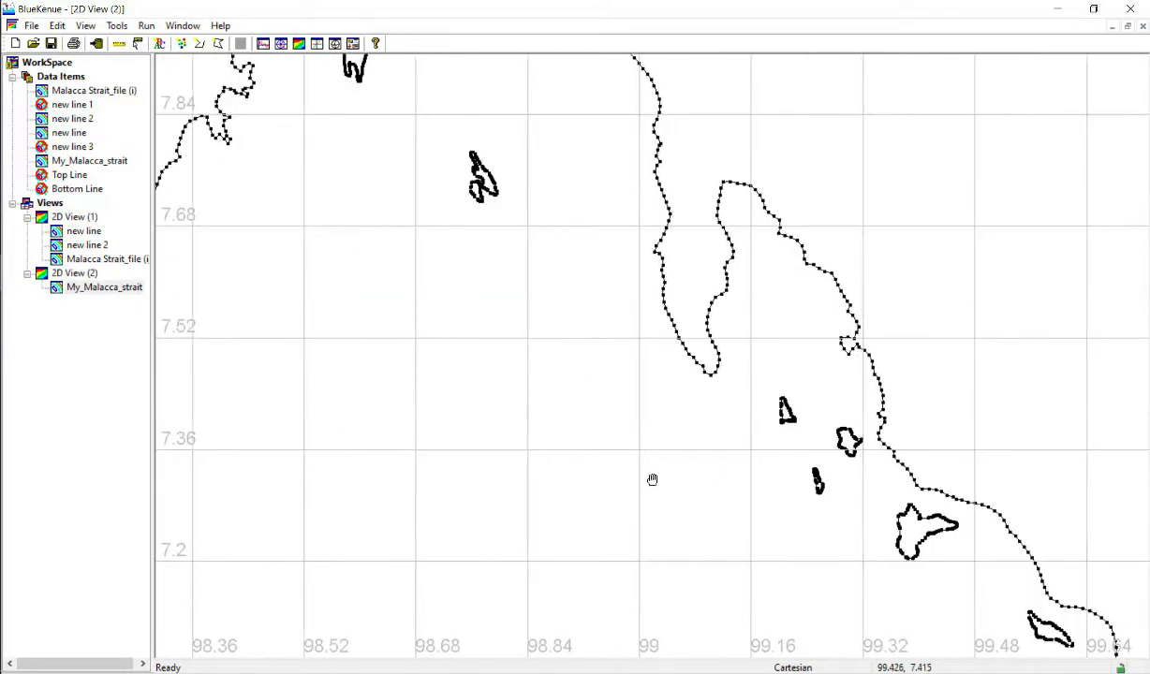
{"action": "left_click_drag", "start_coordinate": [651, 480], "coordinate": [334, 493]}
{"action": "left_click_drag", "start_coordinate": [683, 432], "coordinate": [527, 168]}
{"action": "left_click_drag", "start_coordinate": [811, 426], "coordinate": [685, 150]}
{"action": "left_click_drag", "start_coordinate": [791, 366], "coordinate": [670, 203]}
{"action": "left_click_drag", "start_coordinate": [786, 422], "coordinate": [744, 327]}
{"action": "left_click_drag", "start_coordinate": [847, 600], "coordinate": [743, 325]}
{"action": "scroll", "coordinate": [749, 328], "scroll_direction": "up", "scroll_amount": 9}
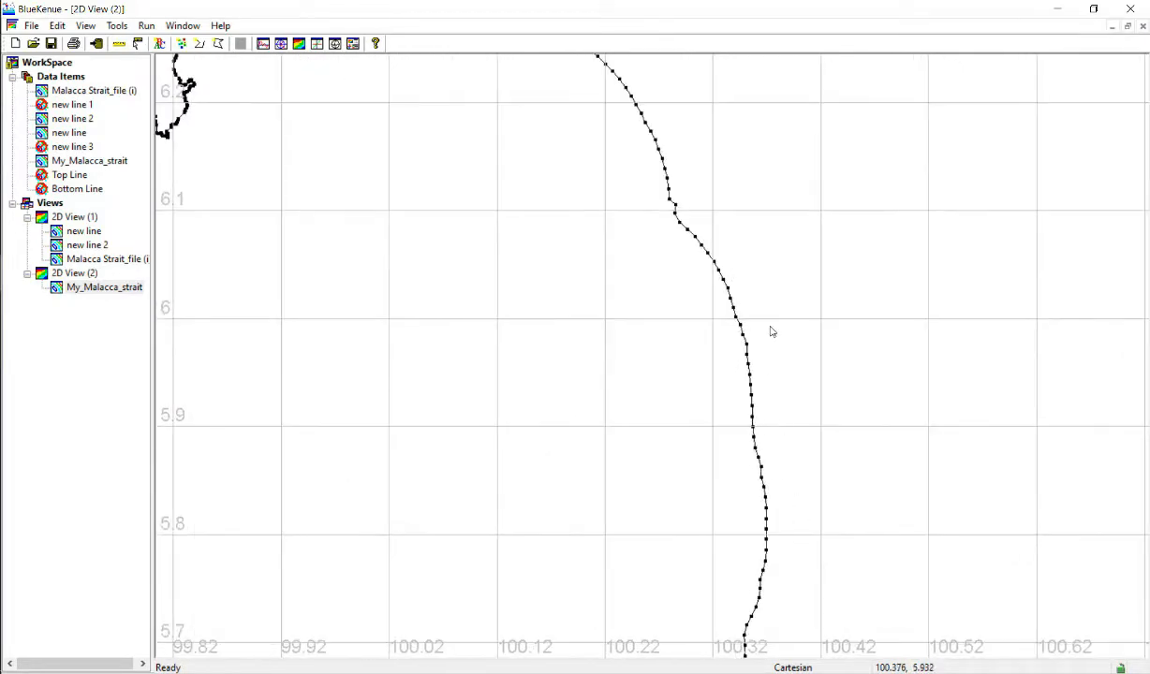
{"action": "scroll", "coordinate": [824, 414], "scroll_direction": "down", "scroll_amount": 3}
{"action": "scroll", "coordinate": [825, 412], "scroll_direction": "down", "scroll_amount": 11}
Resample only the large island near 100.24, 5.38 in place, using Segment Count with a count of 461 and no new LineSet.
{"action": "left_click_drag", "start_coordinate": [711, 377], "coordinate": [659, 153]}
{"action": "scroll", "coordinate": [617, 406], "scroll_direction": "up", "scroll_amount": 4}
{"action": "scroll", "coordinate": [617, 405], "scroll_direction": "up", "scroll_amount": 6}
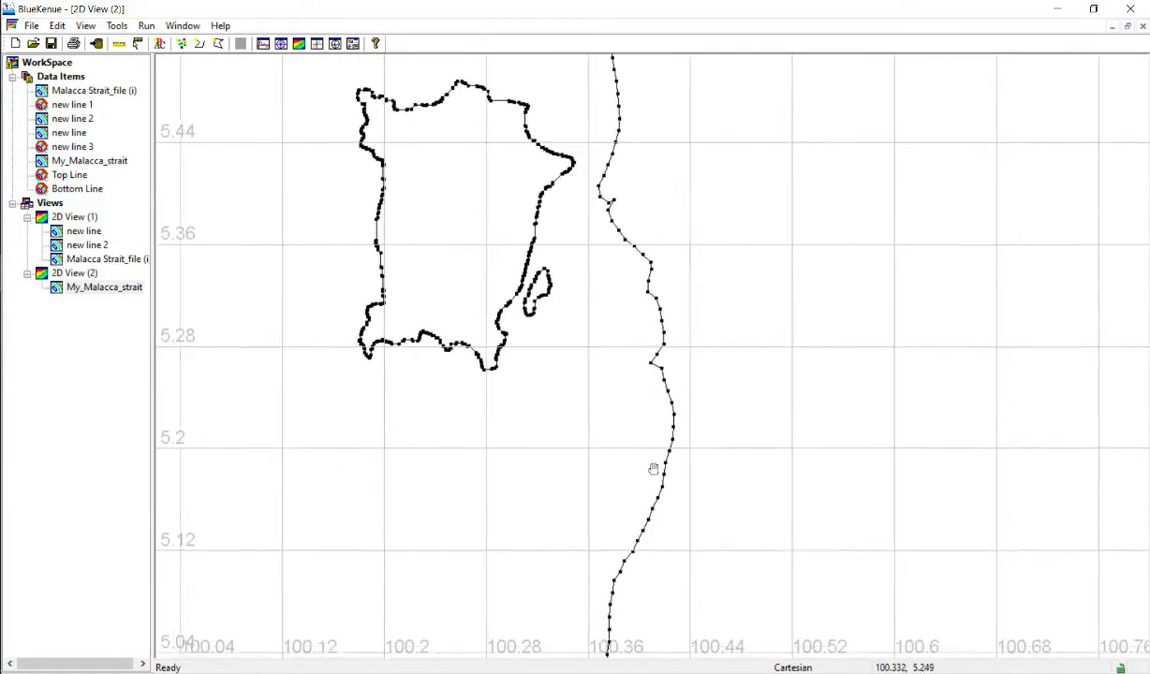
{"action": "scroll", "coordinate": [725, 456], "scroll_direction": "up", "scroll_amount": 4}
{"action": "left_click_drag", "start_coordinate": [589, 261], "coordinate": [710, 383]}
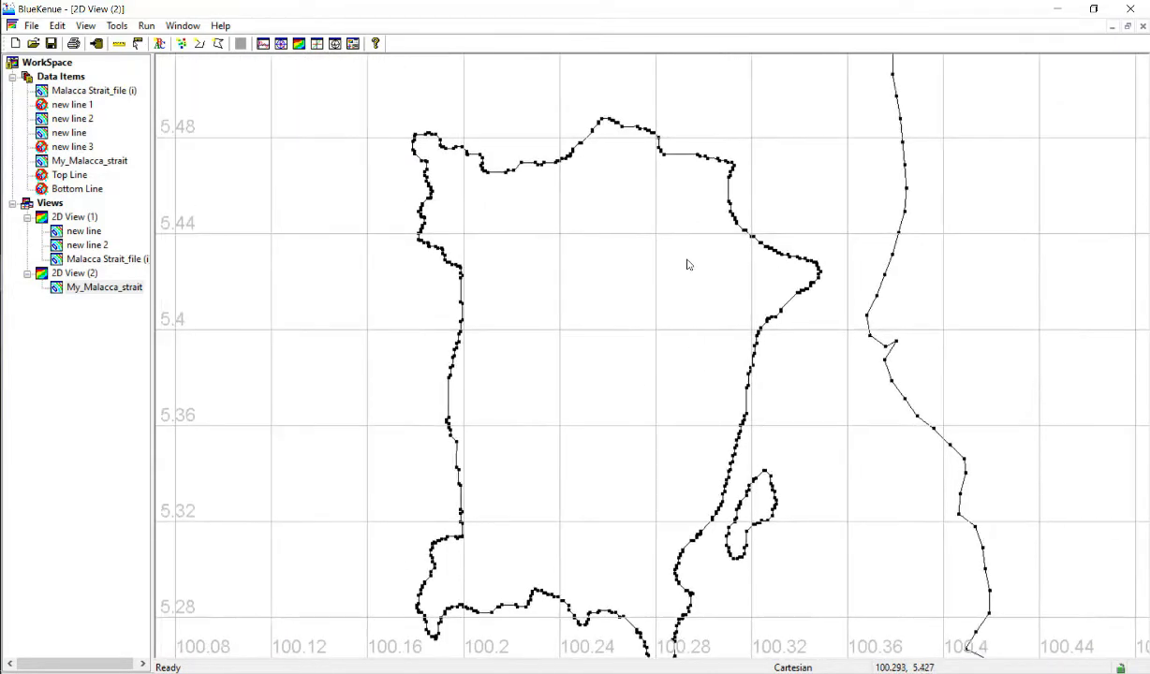
{"action": "mouse_move", "coordinate": [680, 192]}
{"action": "left_mouse_down"}
{"action": "mouse_move", "coordinate": [680, 177]}
{"action": "mouse_move", "coordinate": [693, 177]}
{"action": "left_mouse_up"}
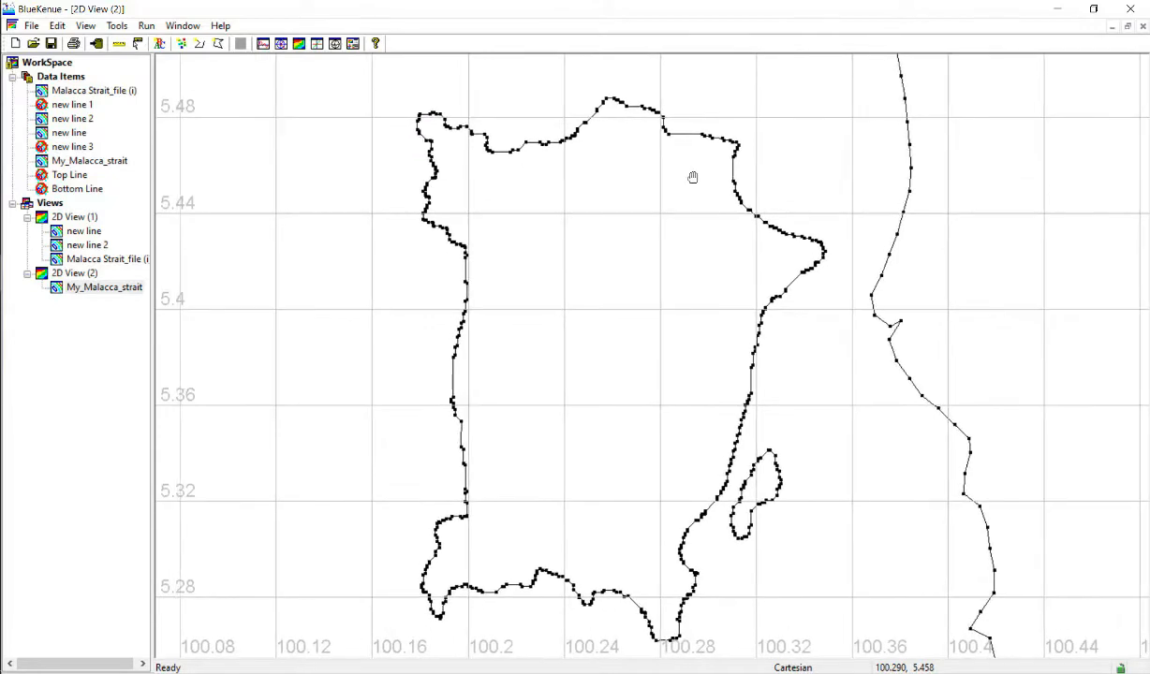
{"action": "right_click", "coordinate": [685, 139]}
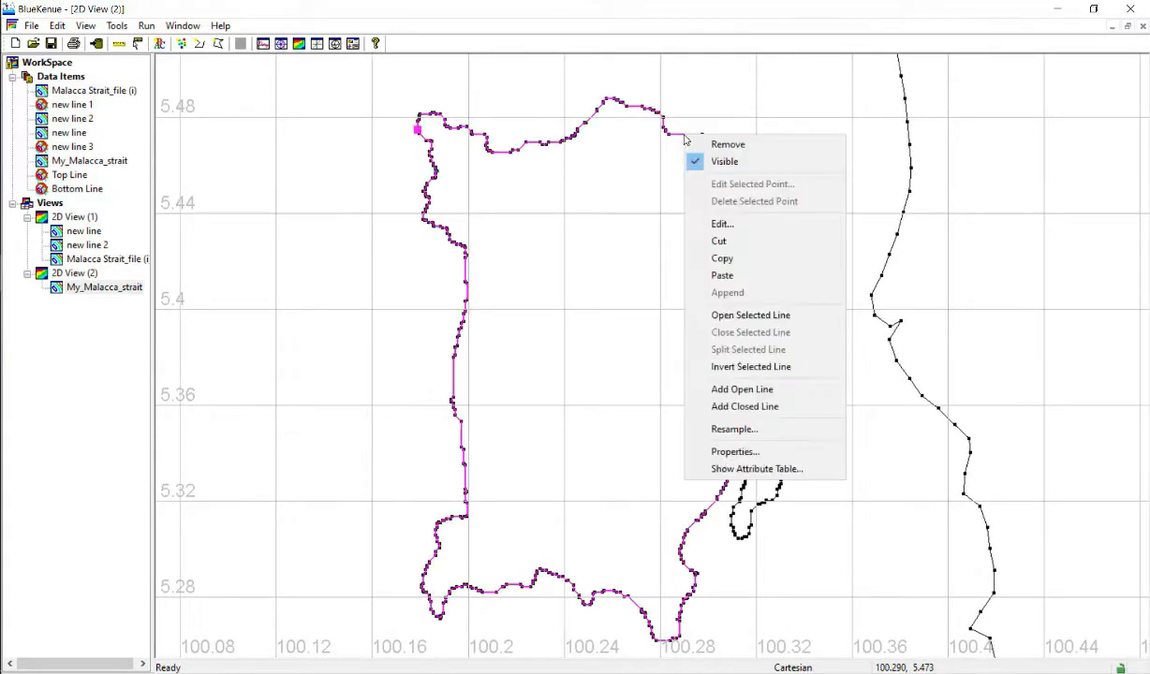
{"action": "left_click", "coordinate": [791, 429]}
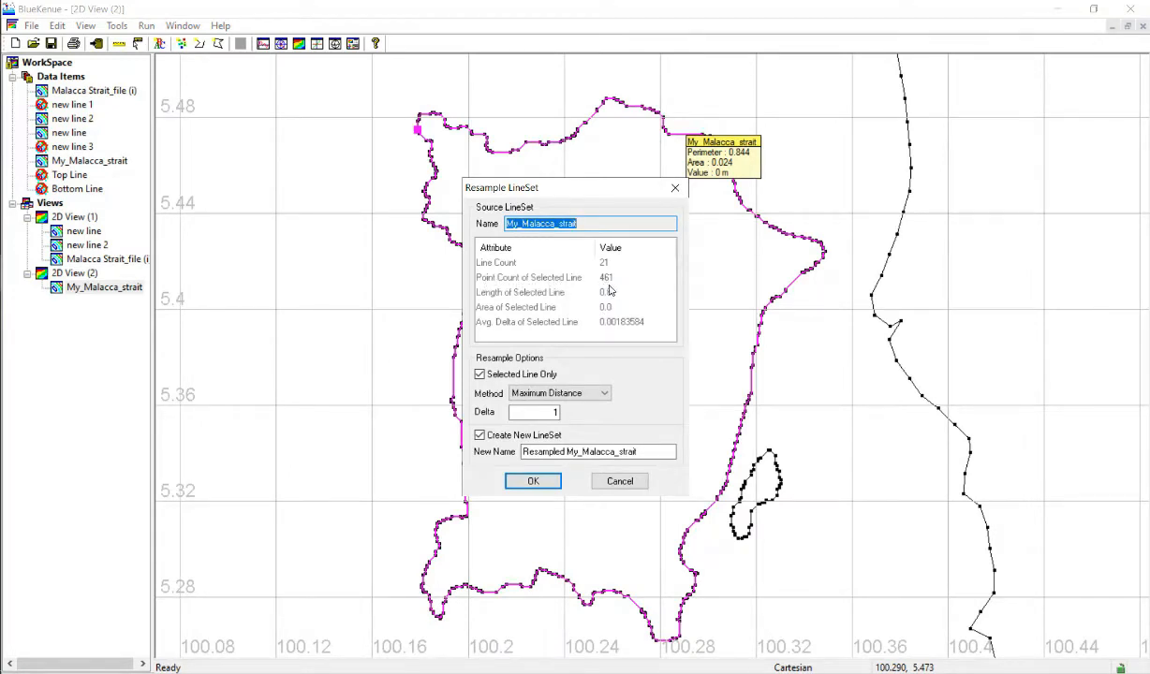
{"action": "left_click", "coordinate": [521, 436]}
{"action": "left_click", "coordinate": [556, 392]}
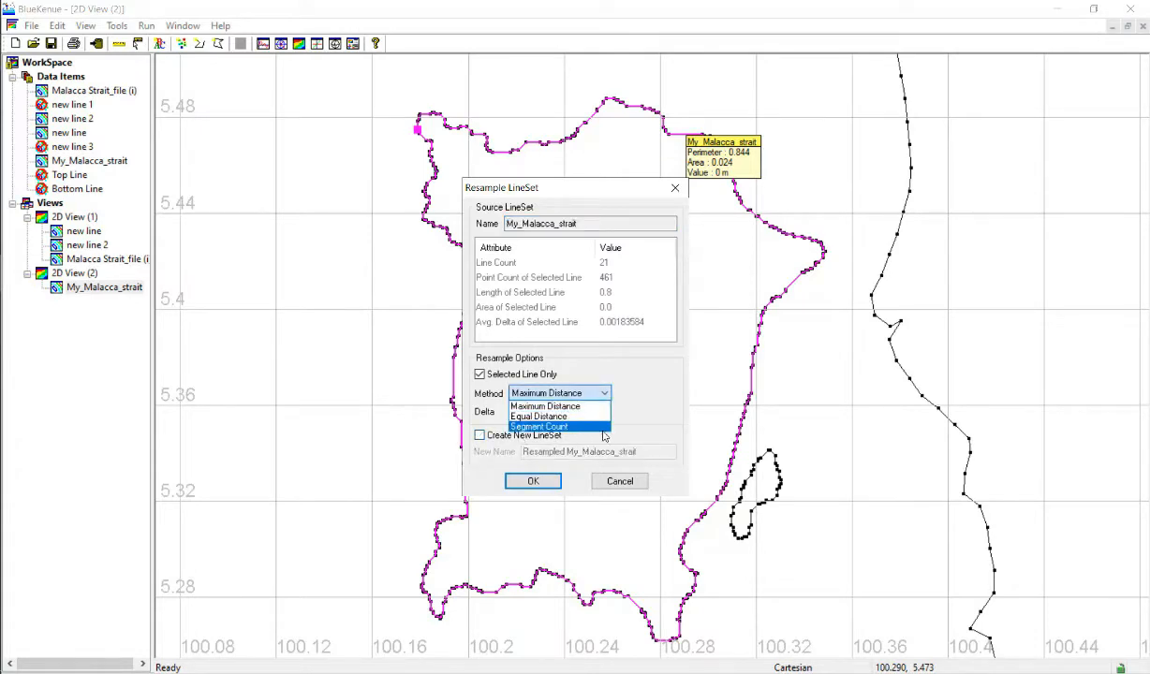
{"action": "left_click", "coordinate": [560, 426]}
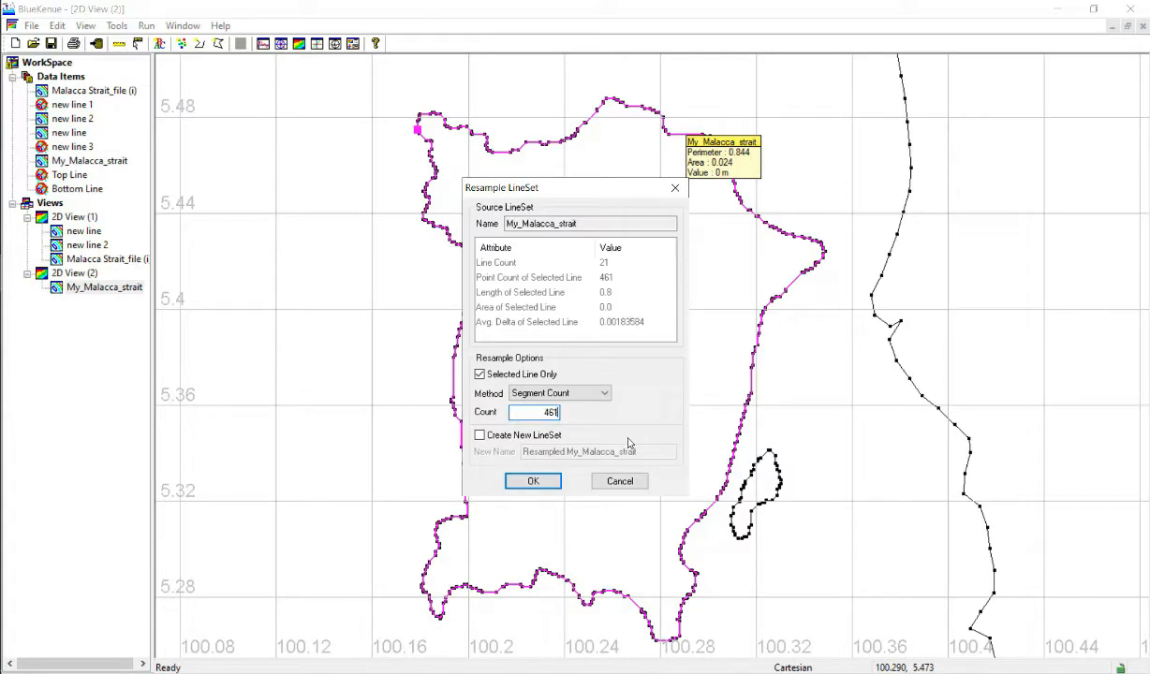
{"action": "left_click", "coordinate": [554, 481]}
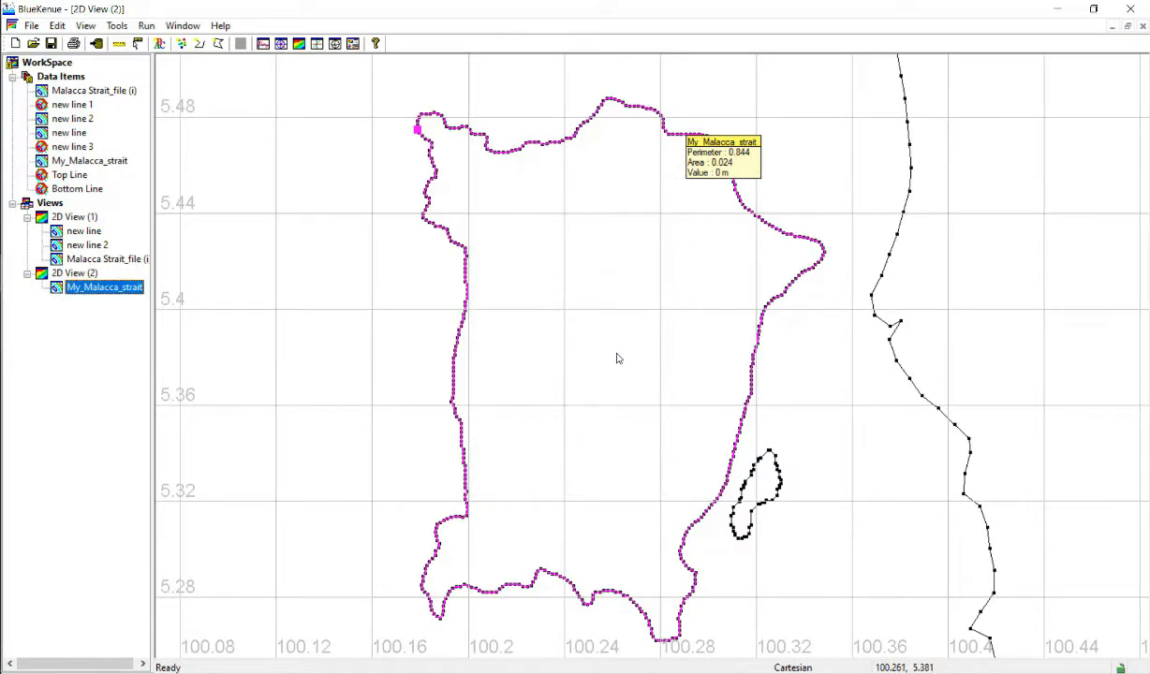
{"action": "left_click", "coordinate": [519, 323]}
Resample only the small islet southeast of the large island in place, using Segment Count with a count of 60 and no new LineSet.
{"action": "scroll", "coordinate": [782, 461], "scroll_direction": "up", "scroll_amount": 5}
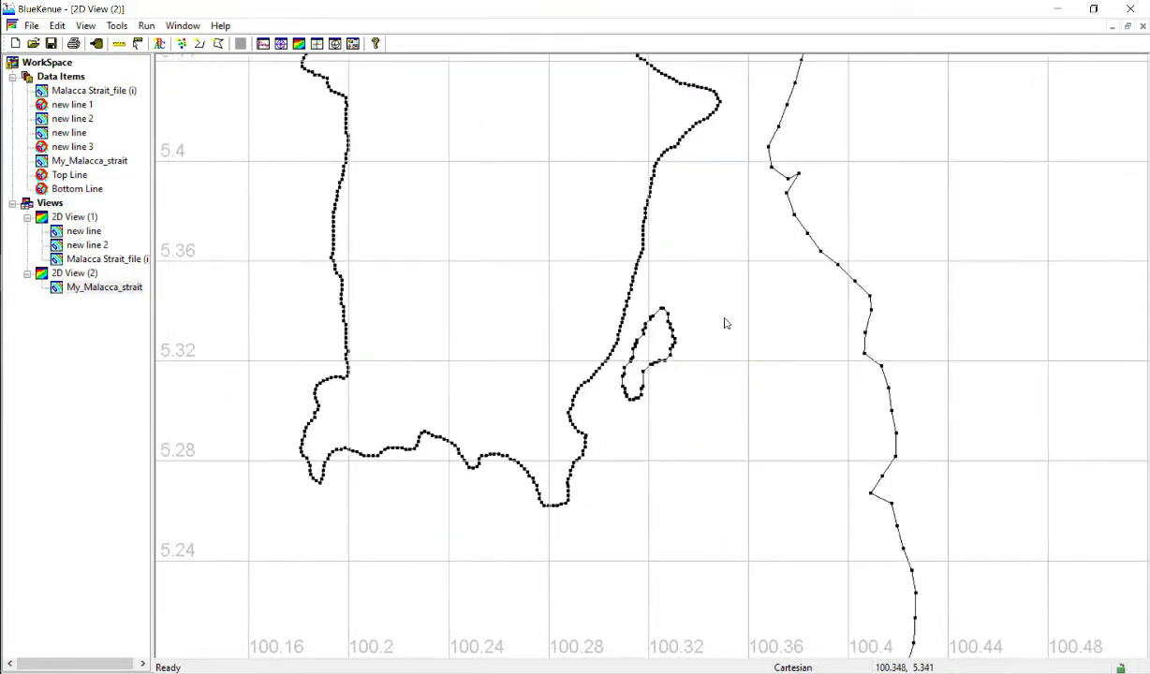
{"action": "scroll", "coordinate": [665, 328], "scroll_direction": "up", "scroll_amount": 2}
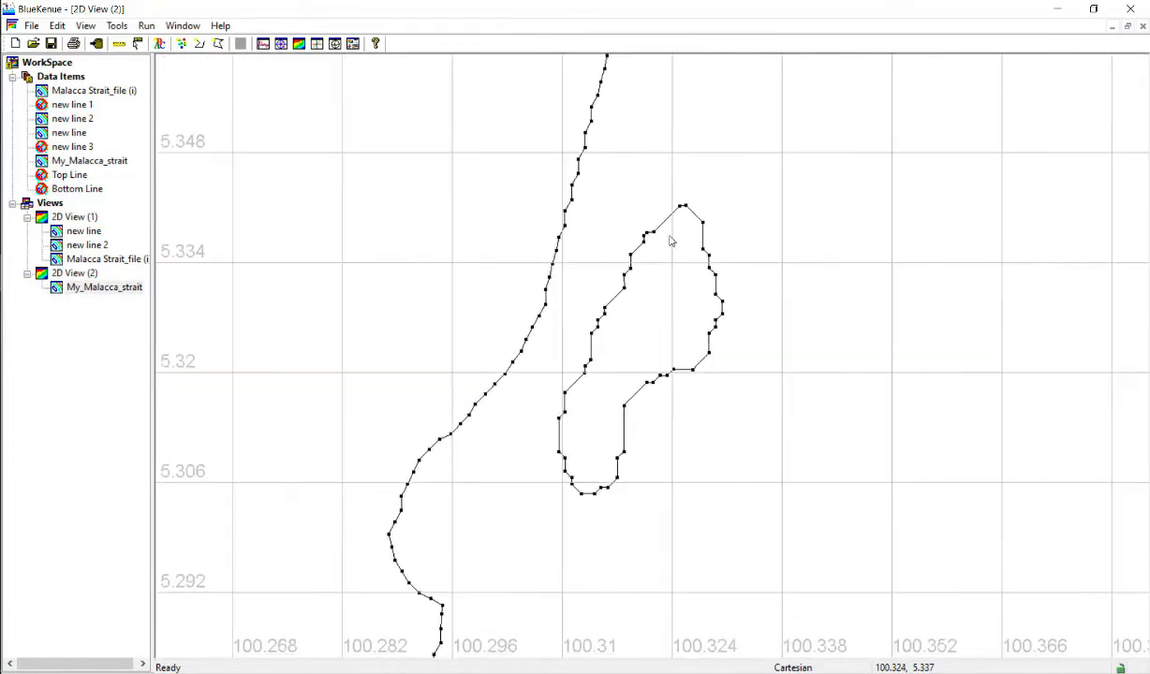
{"action": "right_click", "coordinate": [669, 226]}
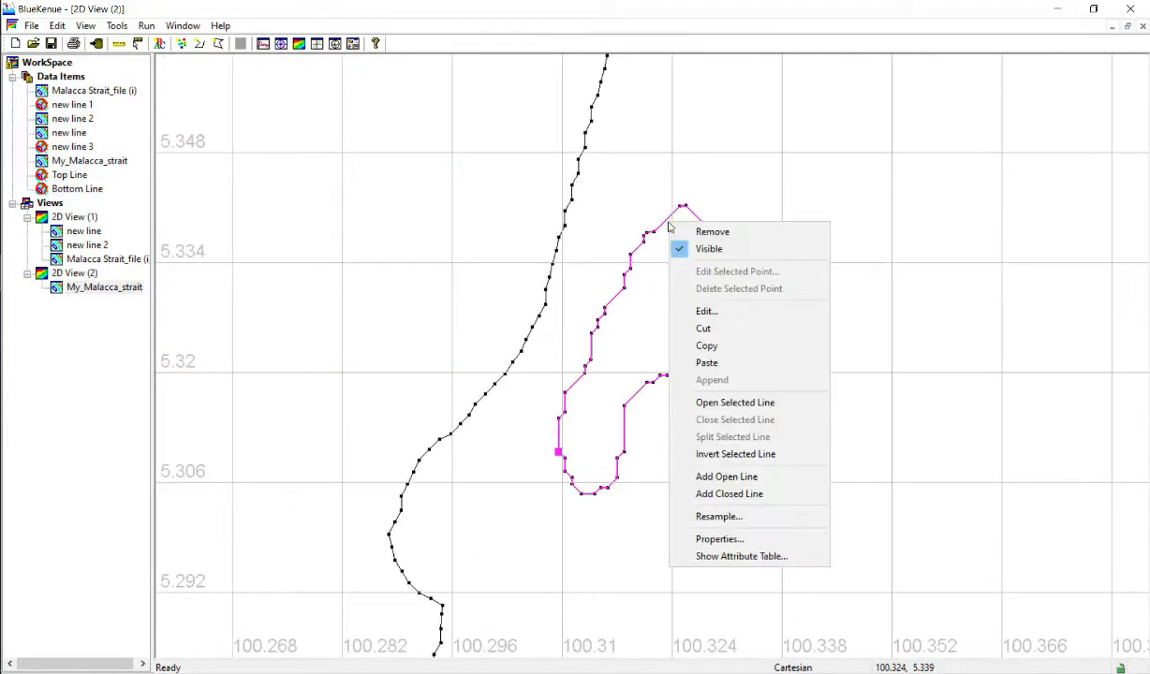
{"action": "left_click", "coordinate": [790, 518]}
{"action": "left_click", "coordinate": [580, 394]}
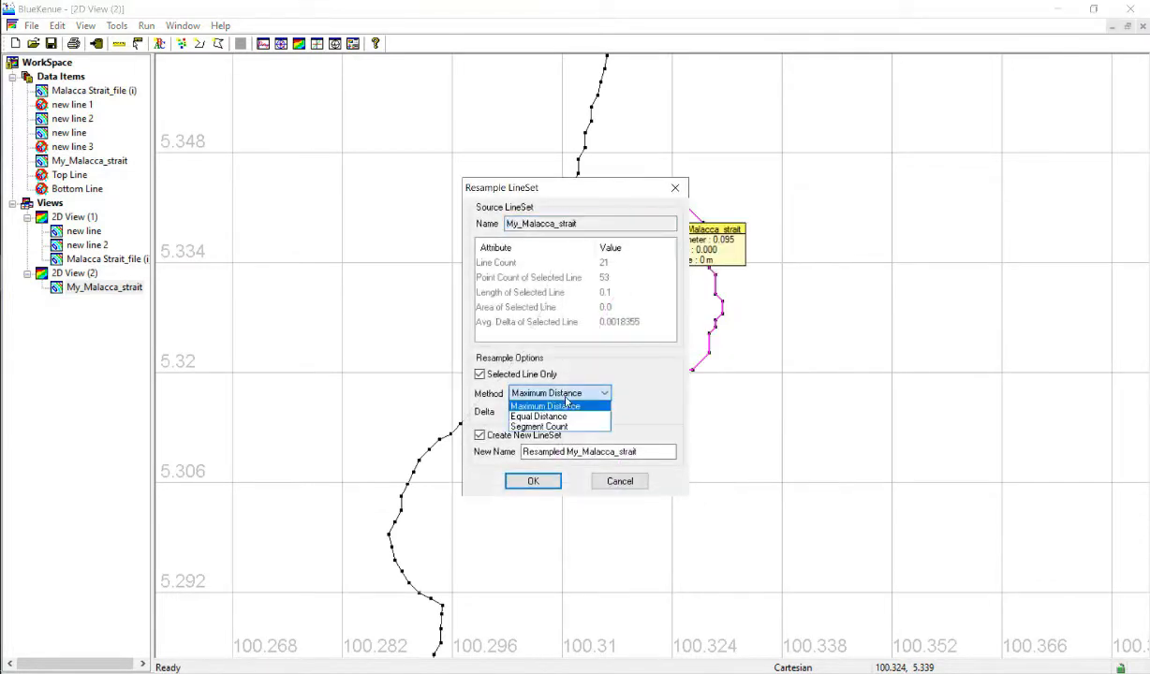
{"action": "left_click", "coordinate": [559, 428]}
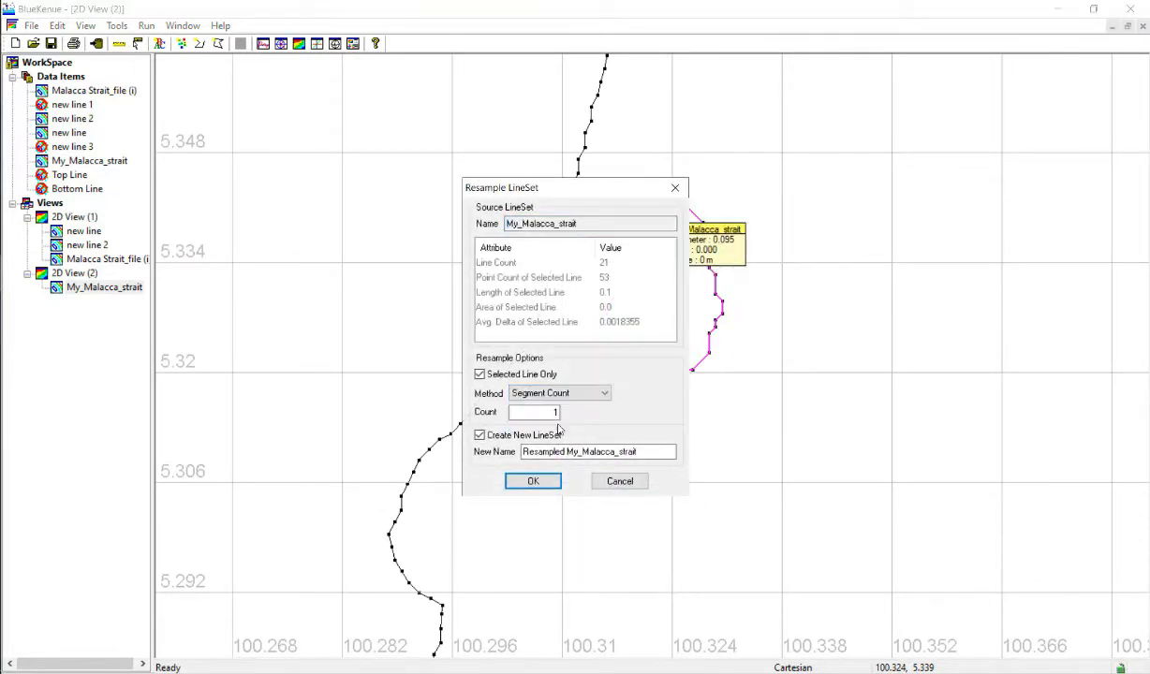
{"action": "left_click", "coordinate": [513, 438]}
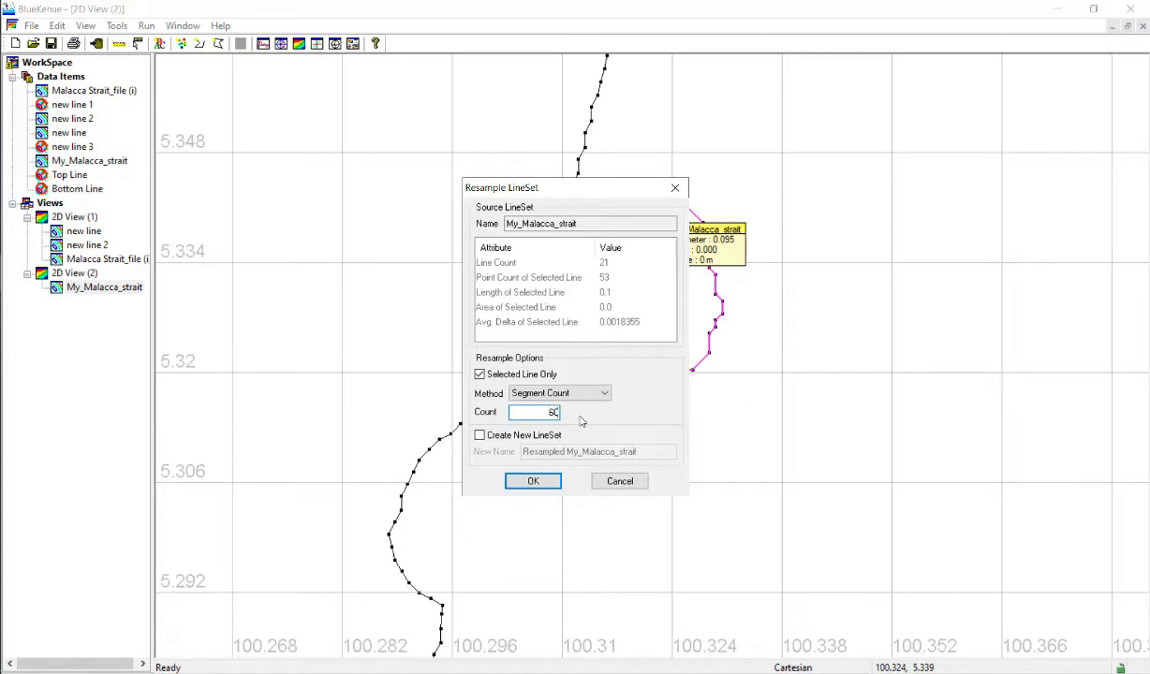
{"action": "left_click", "coordinate": [533, 481]}
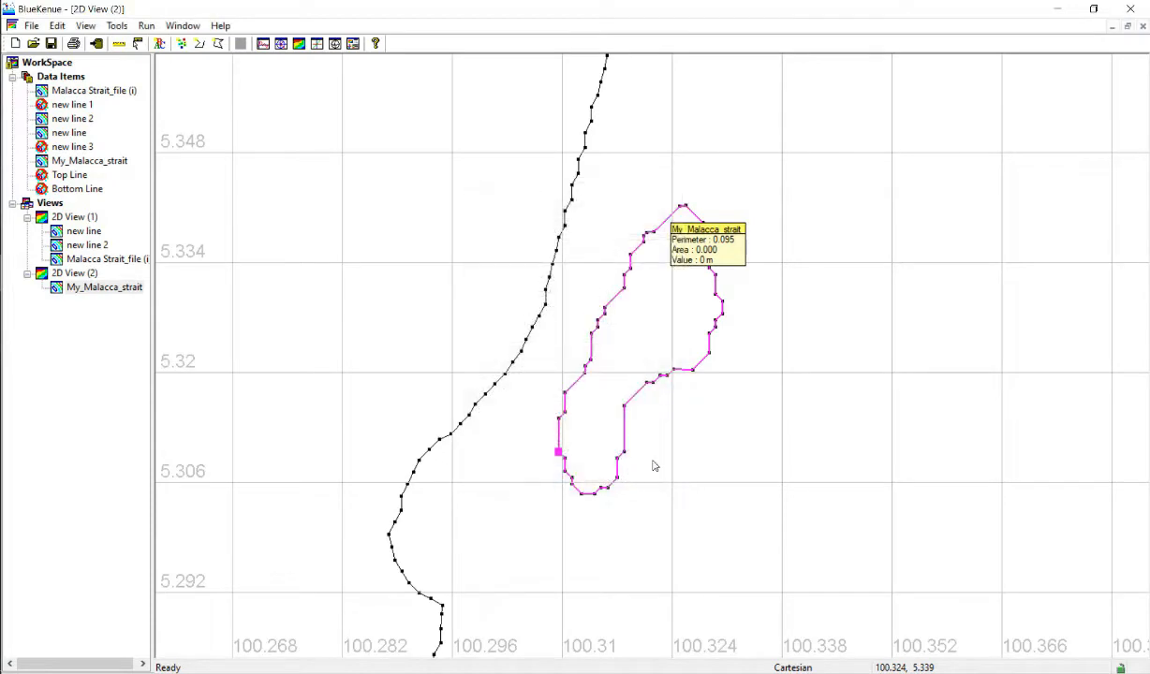
{"action": "left_click", "coordinate": [651, 324]}
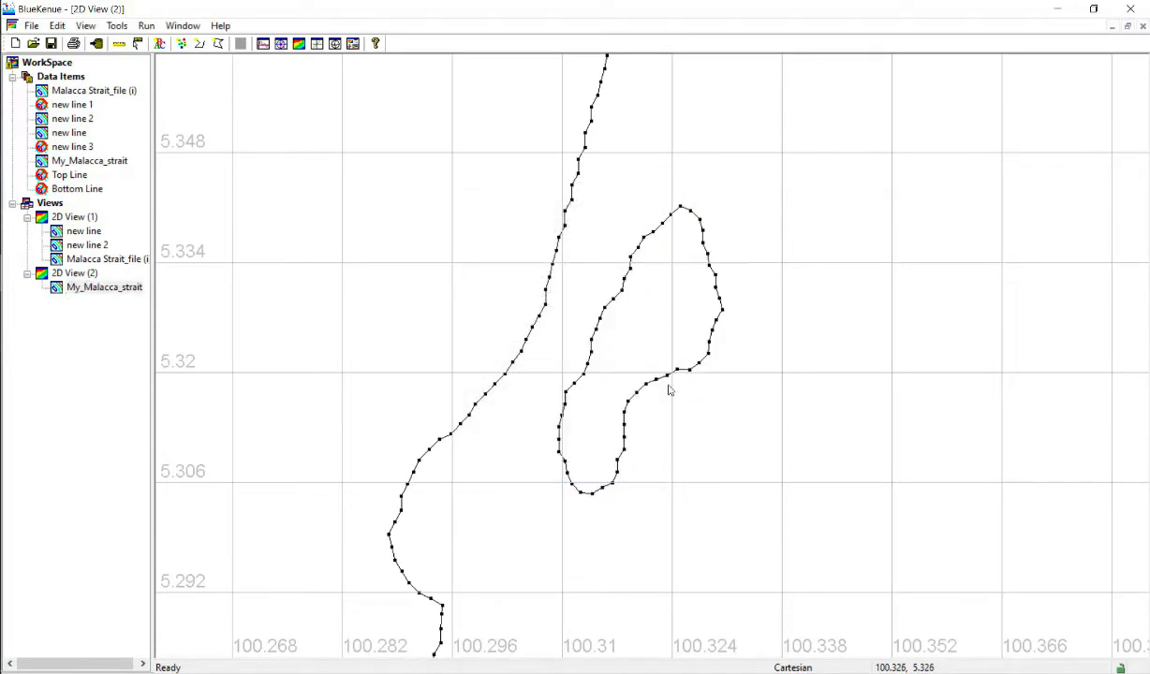
Resample only the island near 100.55, 4.23 in place, using Segment Count with a count of 170 and no new LineSet.
{"action": "scroll", "coordinate": [709, 409], "scroll_direction": "down", "scroll_amount": 8}
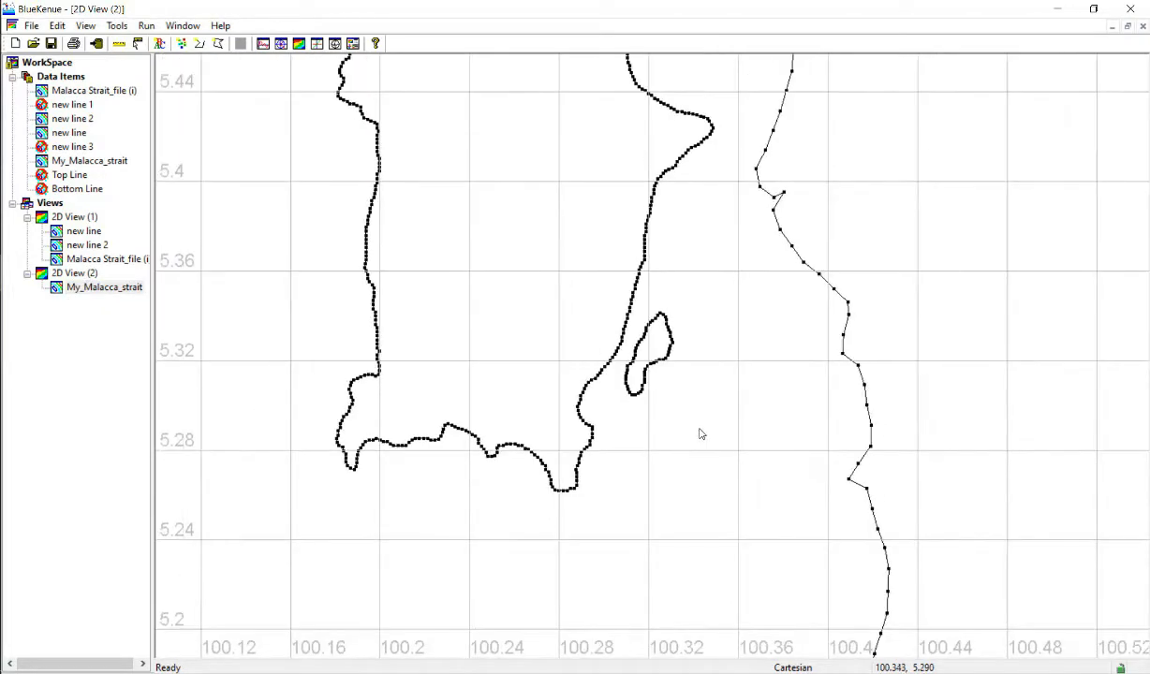
{"action": "scroll", "coordinate": [694, 479], "scroll_direction": "down", "scroll_amount": 6}
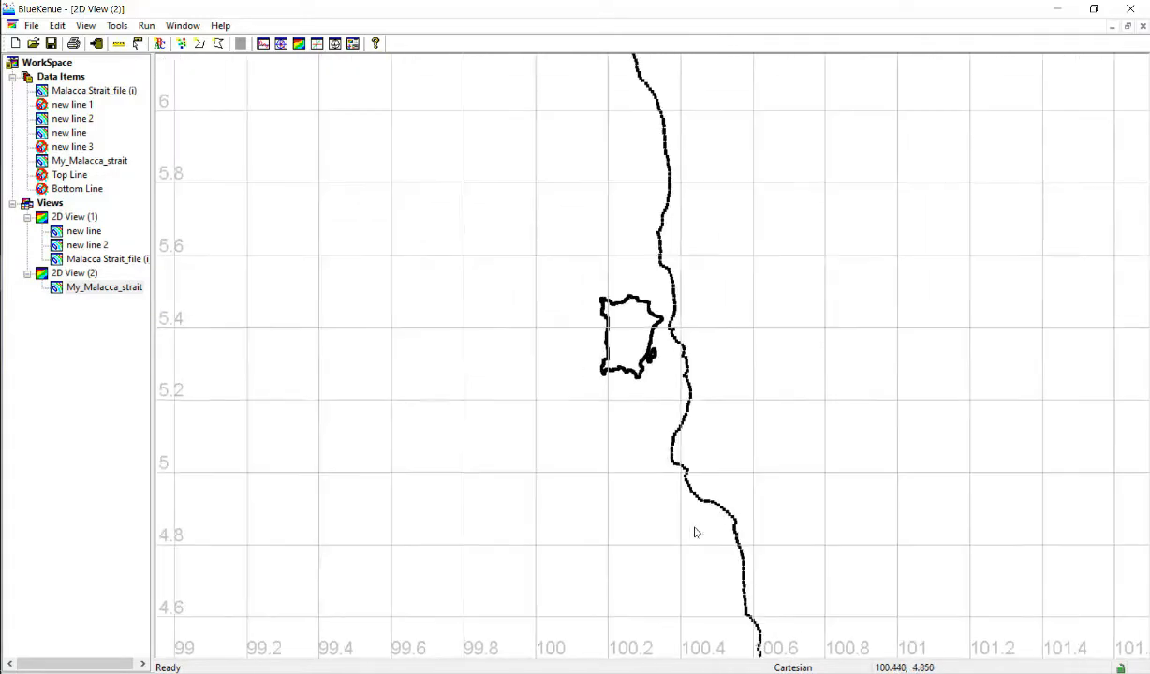
{"action": "scroll", "coordinate": [680, 447], "scroll_direction": "up", "scroll_amount": 8}
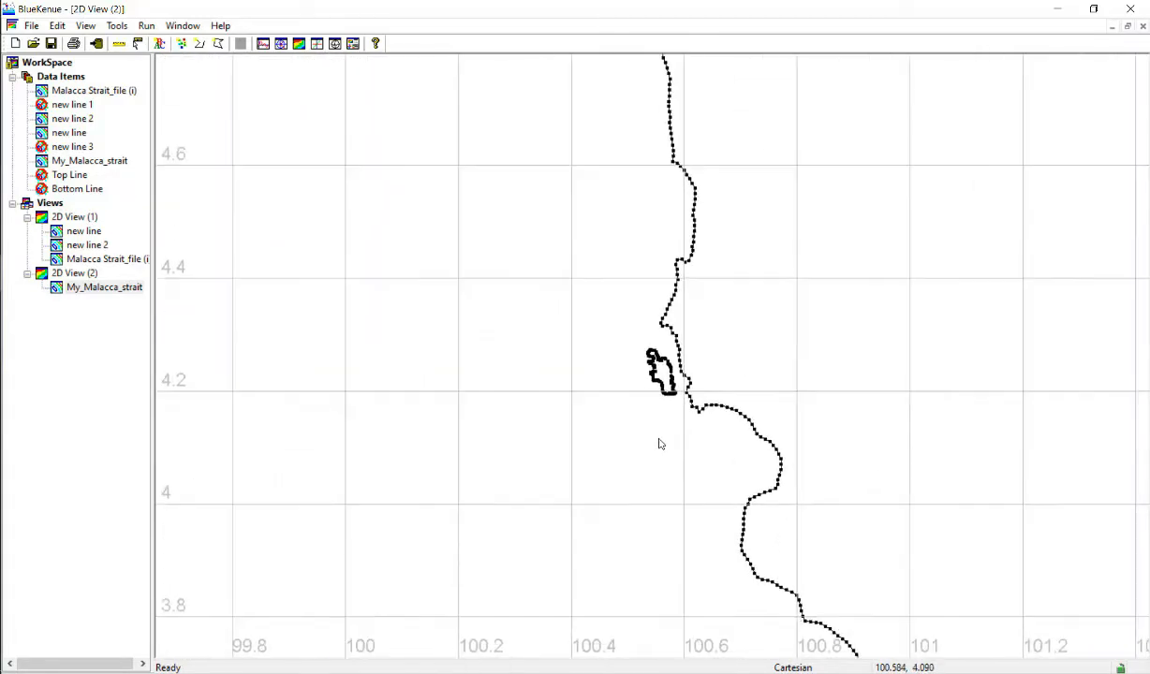
{"action": "scroll", "coordinate": [694, 463], "scroll_direction": "up", "scroll_amount": 8}
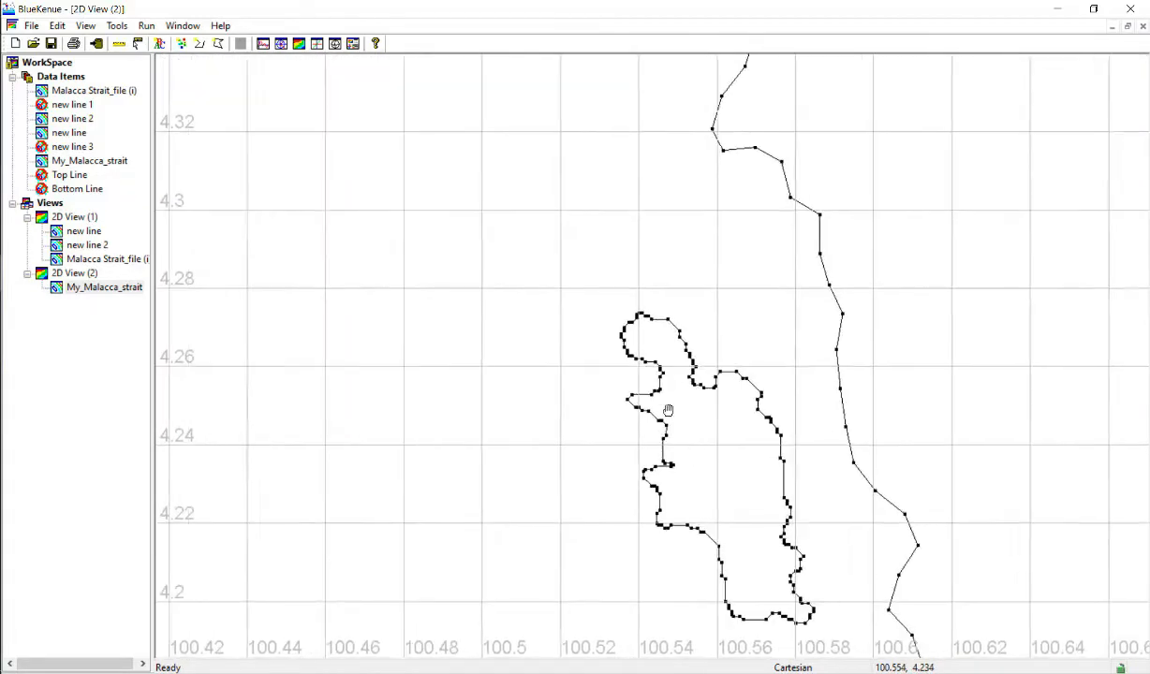
{"action": "scroll", "coordinate": [702, 412], "scroll_direction": "up", "scroll_amount": 2}
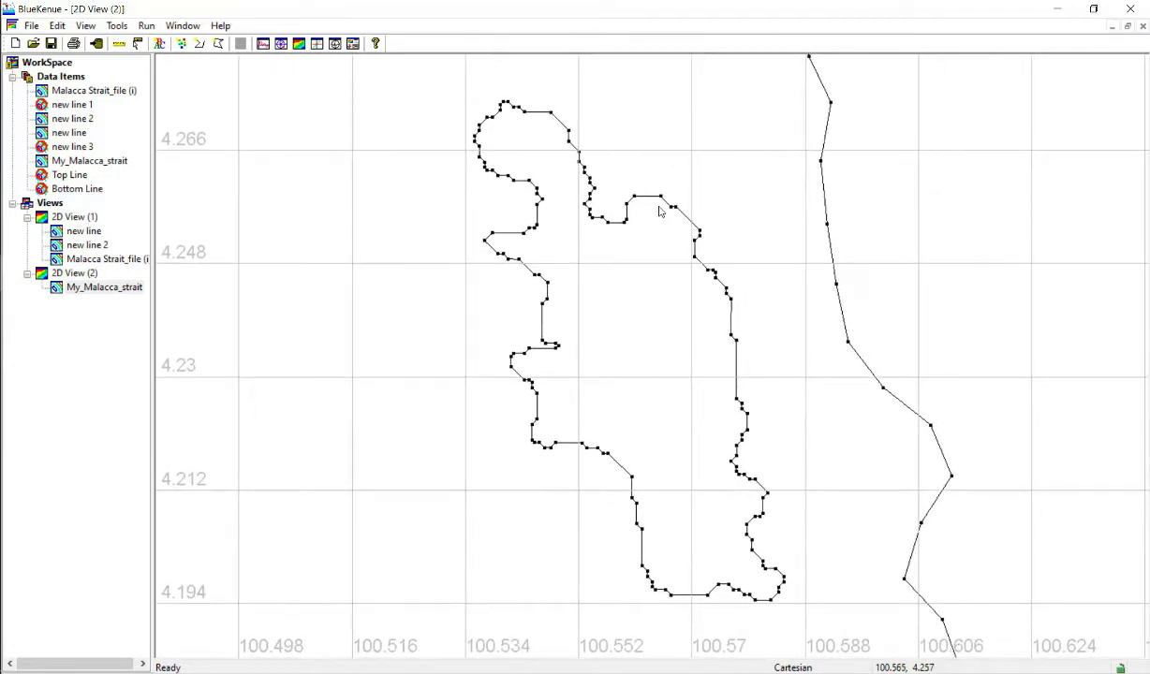
{"action": "left_click", "coordinate": [646, 201]}
{"action": "right_click", "coordinate": [646, 201]}
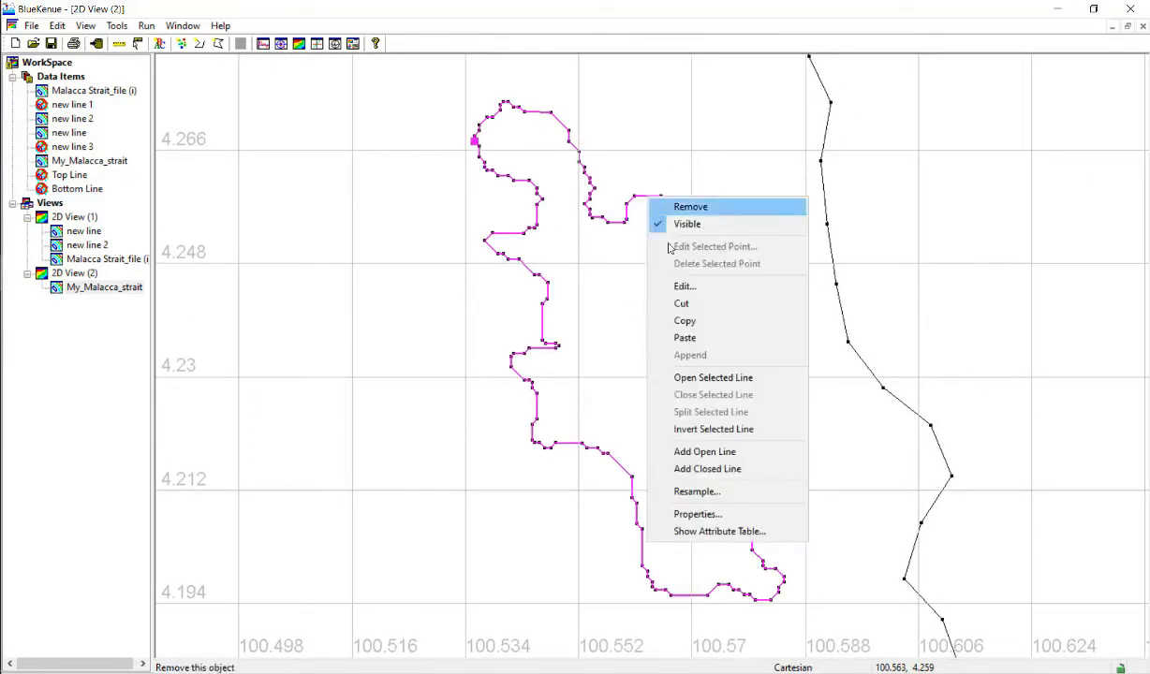
{"action": "left_click", "coordinate": [745, 469]}
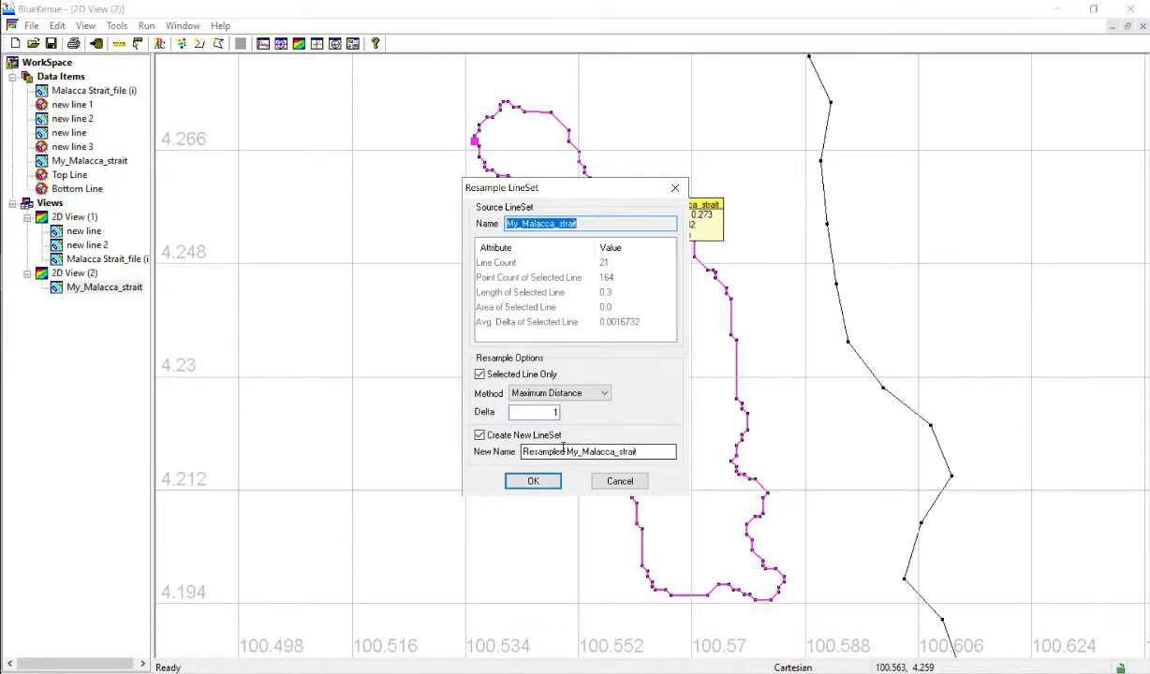
{"action": "left_click", "coordinate": [550, 394]}
{"action": "left_click", "coordinate": [540, 426]}
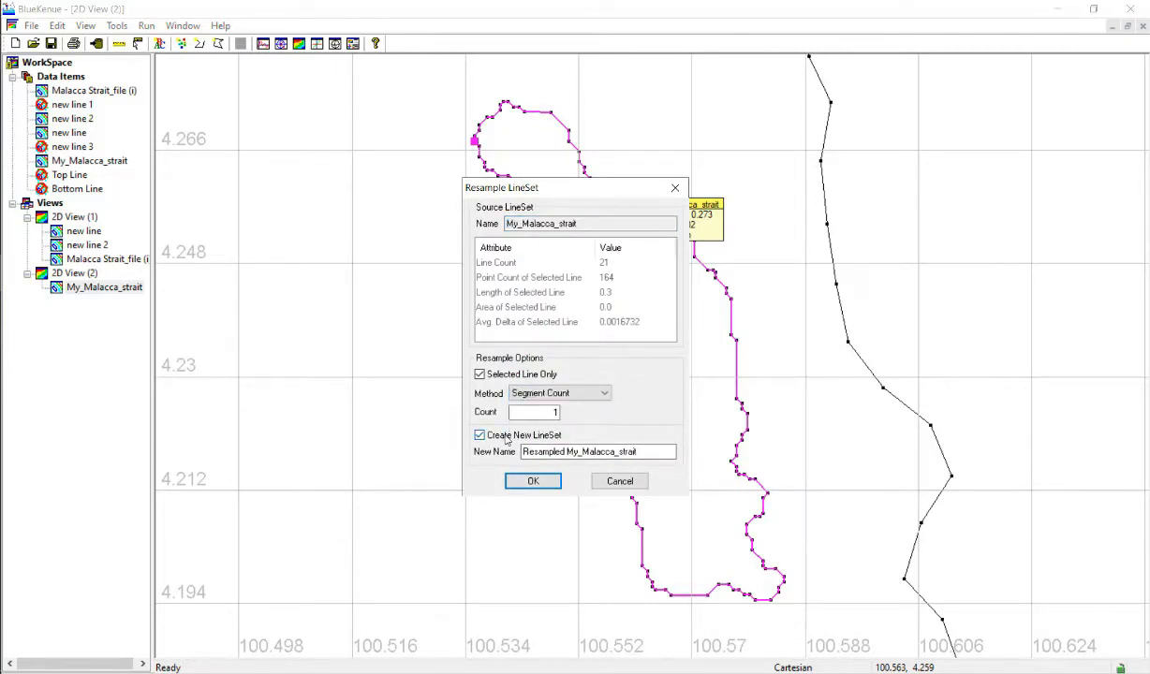
{"action": "left_click", "coordinate": [506, 436]}
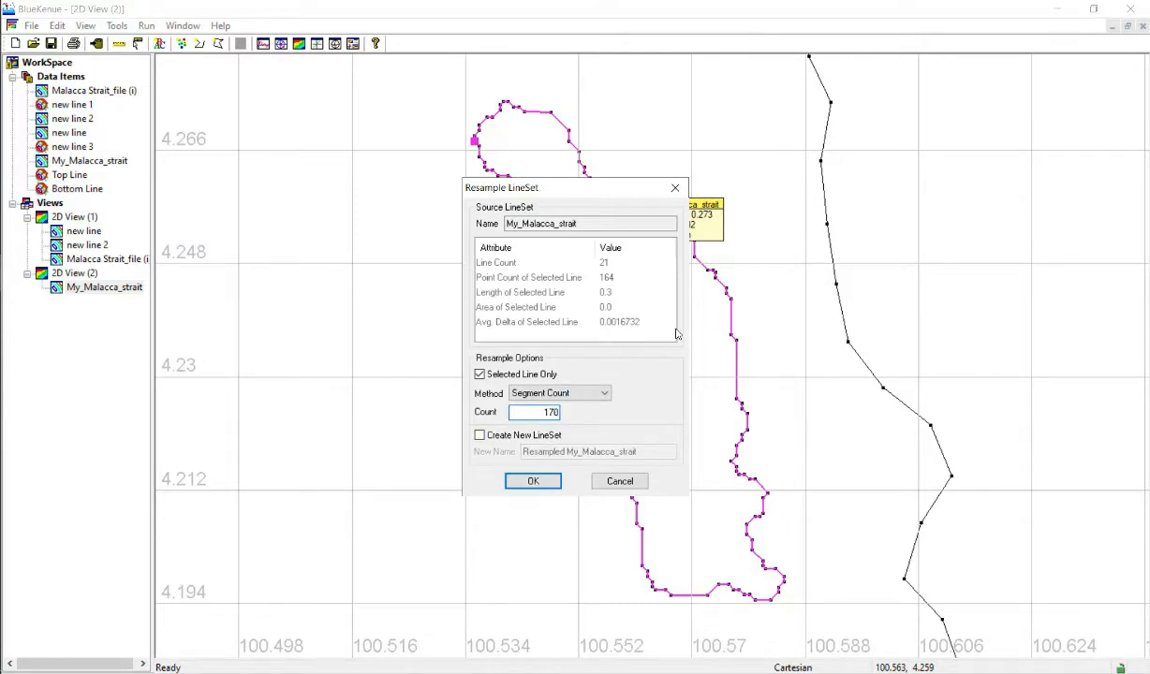
{"action": "left_click", "coordinate": [533, 481]}
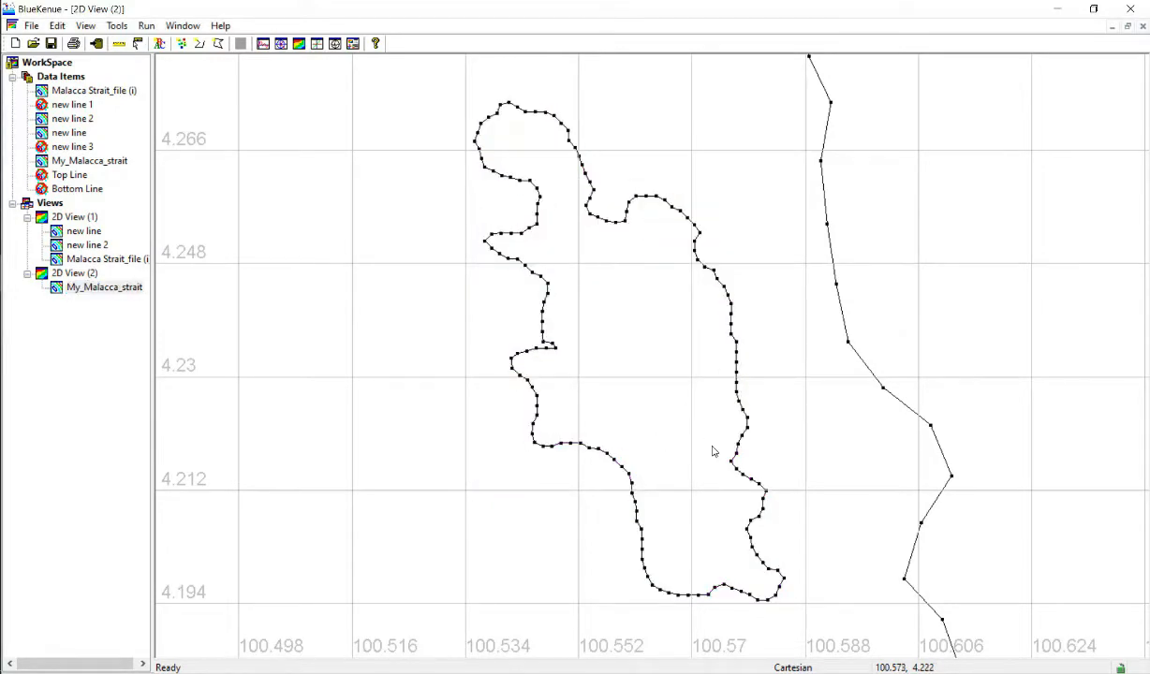
Resample only the island near 101.28, 3.0 in place, using Segment Count with a count of 180 and no new LineSet.
{"action": "scroll", "coordinate": [721, 464], "scroll_direction": "down", "scroll_amount": 2}
{"action": "scroll", "coordinate": [734, 480], "scroll_direction": "down", "scroll_amount": 6}
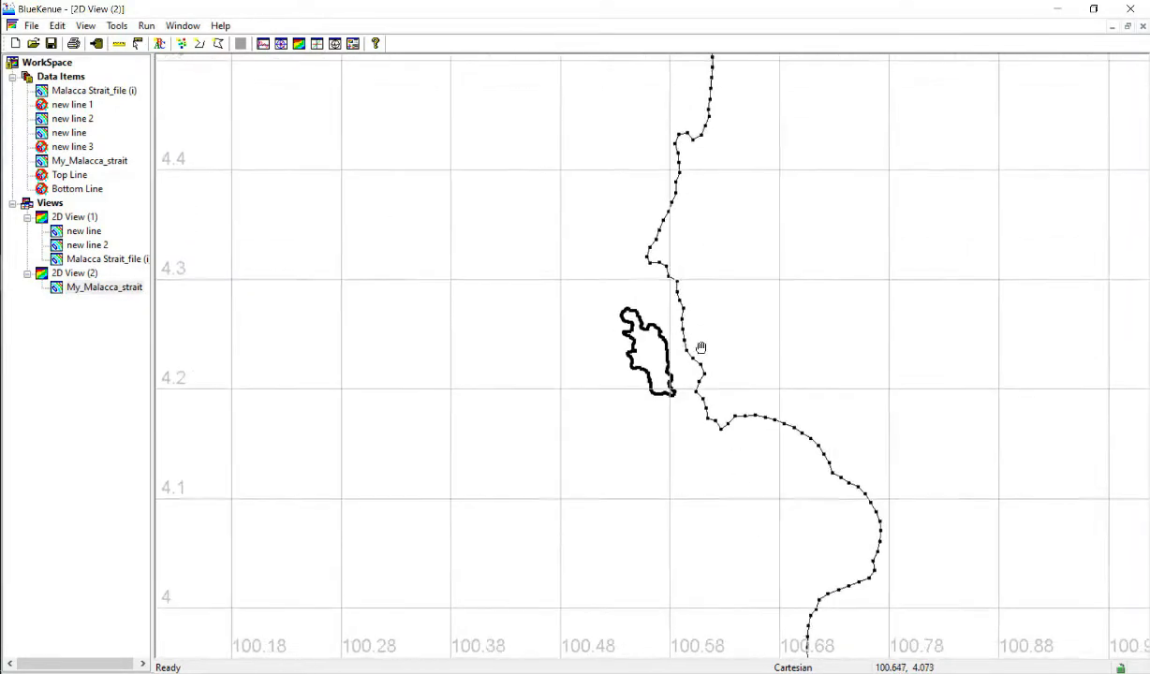
{"action": "left_click_drag", "start_coordinate": [699, 351], "coordinate": [670, 240]}
{"action": "scroll", "coordinate": [778, 492], "scroll_direction": "down", "scroll_amount": 5}
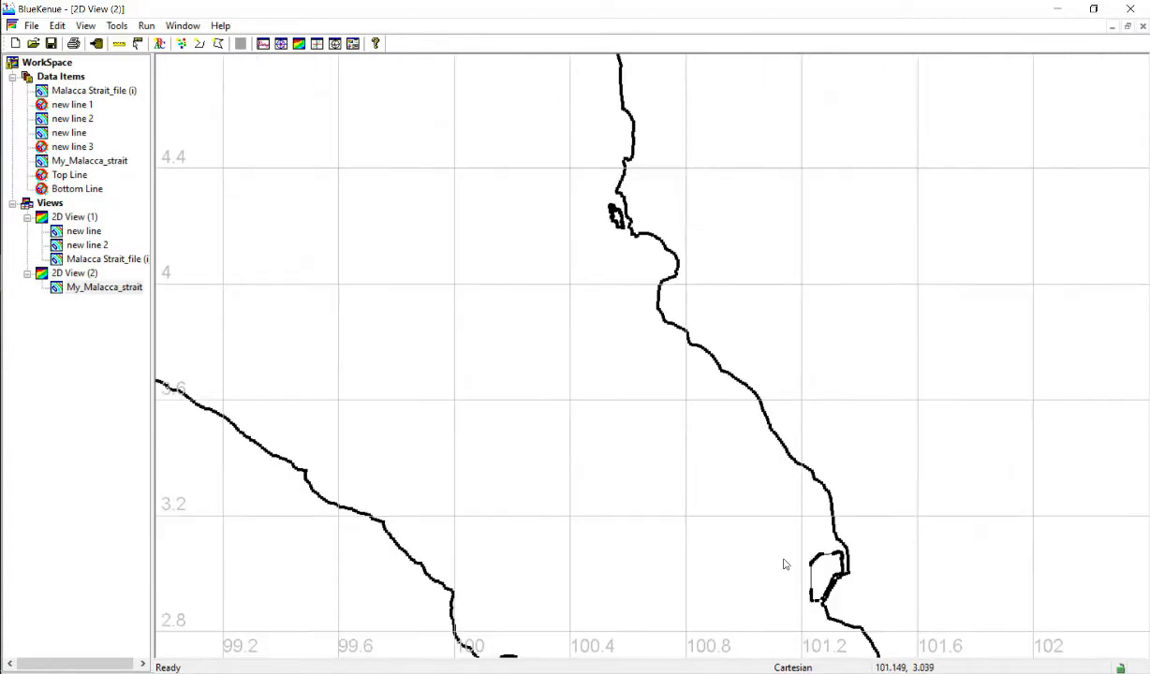
{"action": "left_click_drag", "start_coordinate": [786, 562], "coordinate": [722, 382]}
{"action": "scroll", "coordinate": [639, 470], "scroll_direction": "up", "scroll_amount": 8}
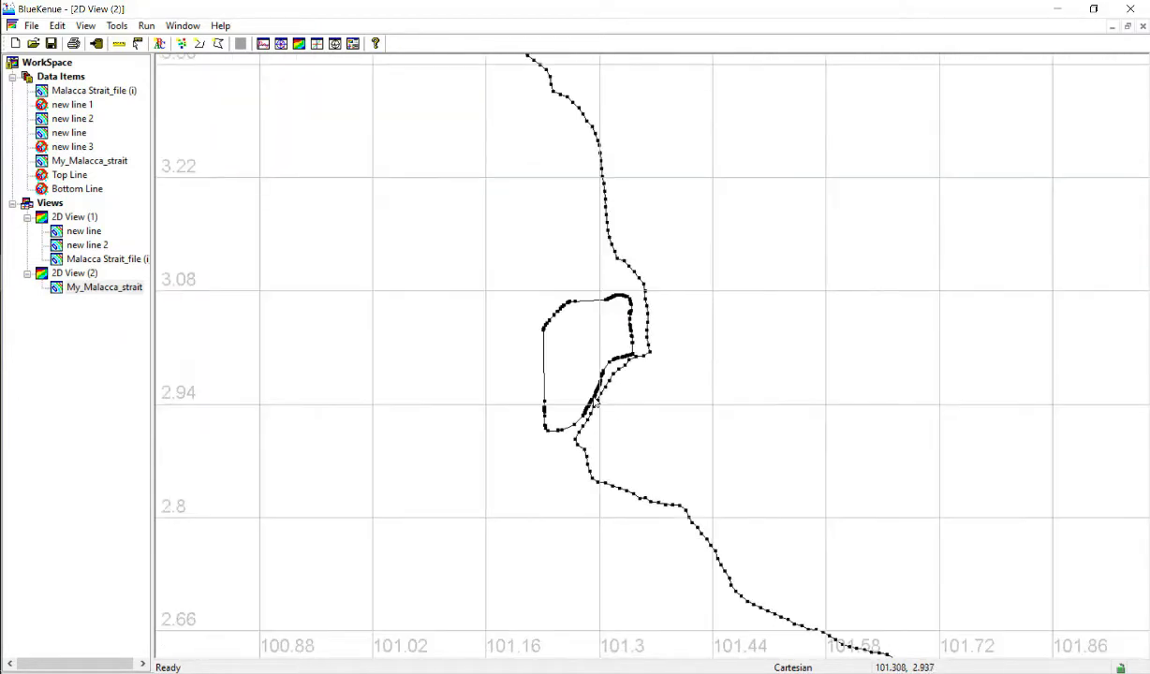
{"action": "scroll", "coordinate": [538, 381], "scroll_direction": "up", "scroll_amount": 3}
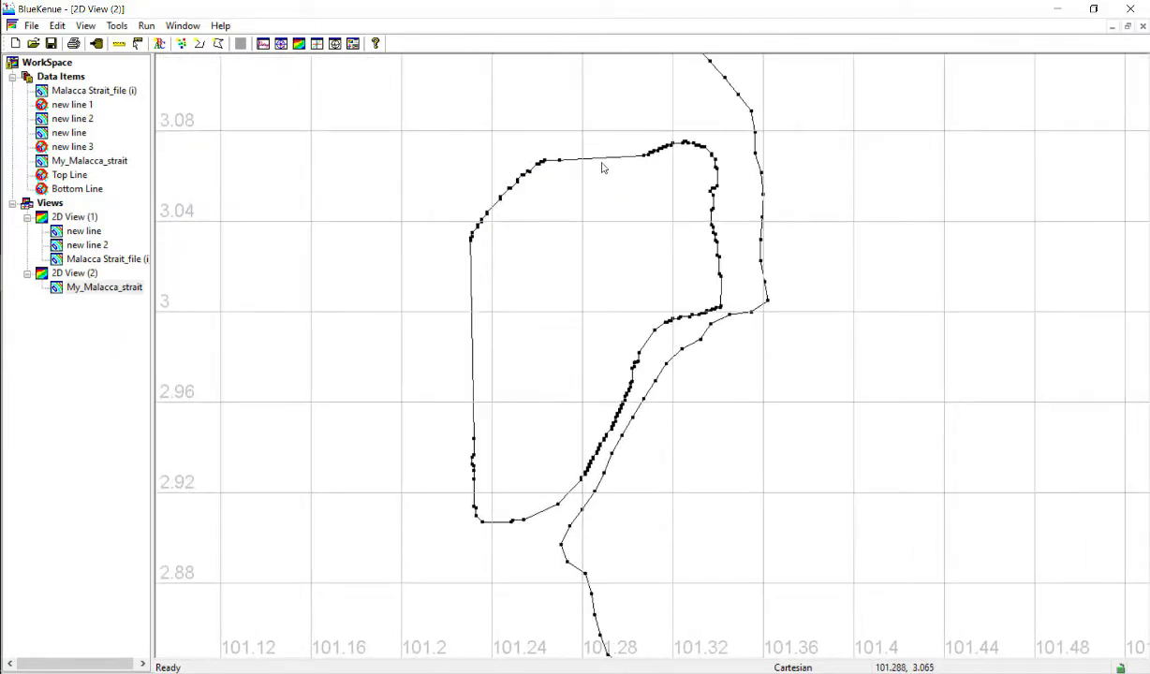
{"action": "left_click", "coordinate": [602, 162]}
{"action": "right_click", "coordinate": [602, 161]}
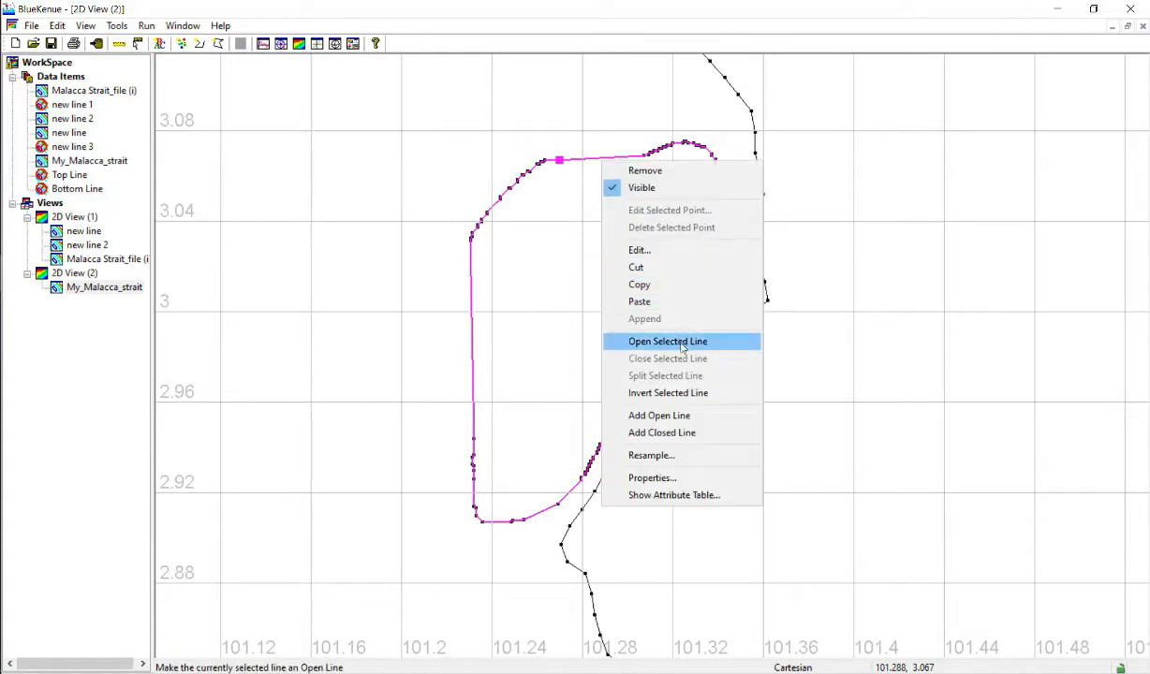
{"action": "left_click", "coordinate": [663, 455]}
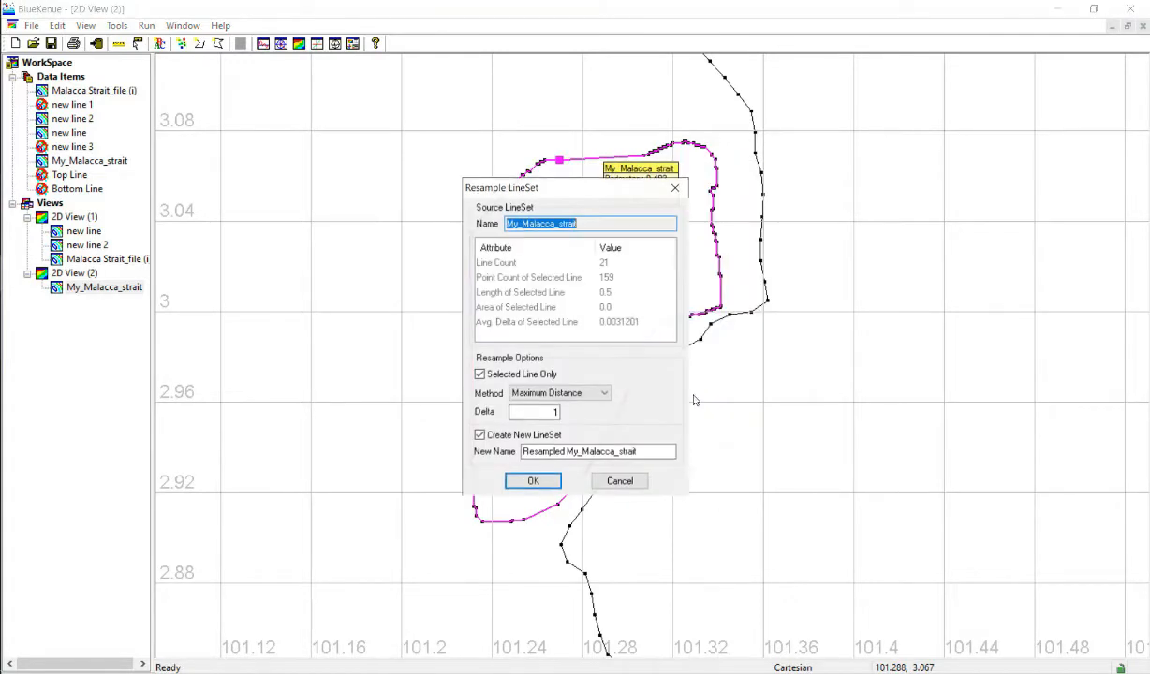
{"action": "left_click", "coordinate": [556, 398]}
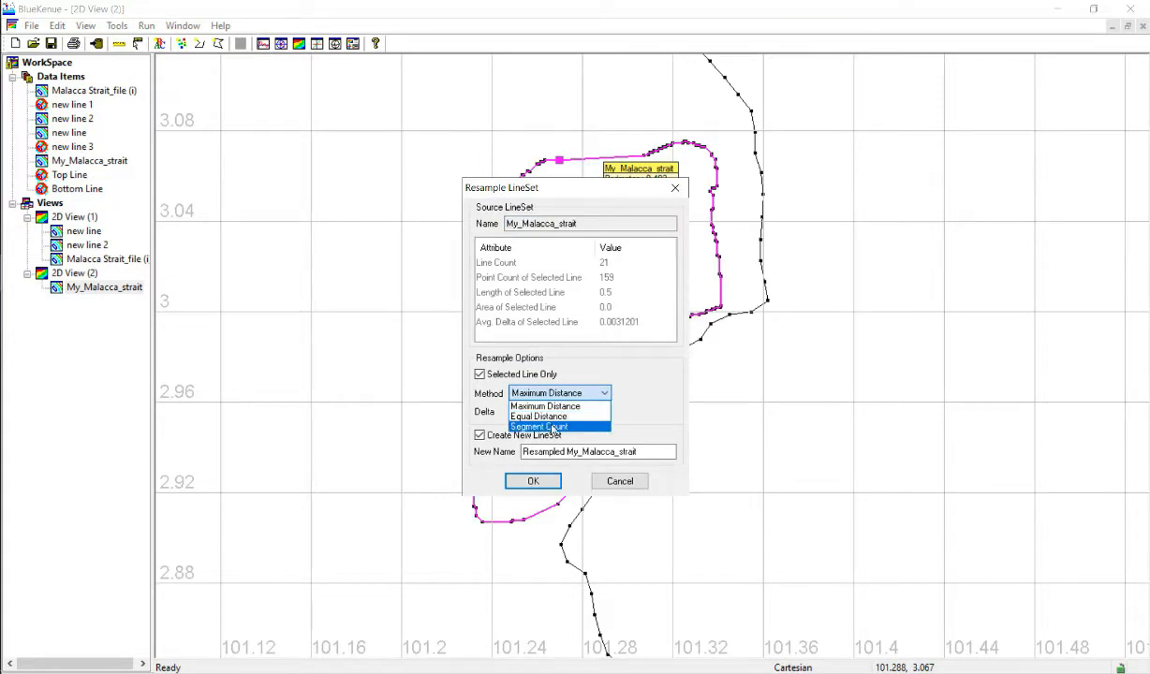
{"action": "left_click", "coordinate": [547, 426]}
{"action": "left_click", "coordinate": [518, 435]}
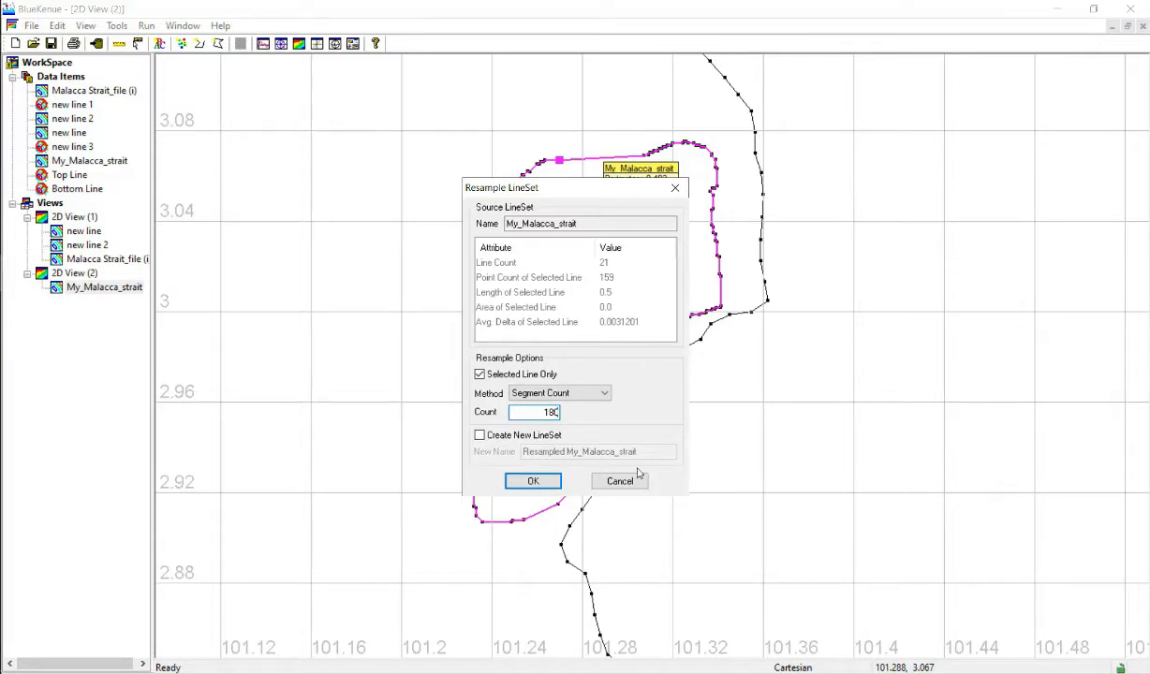
{"action": "left_click", "coordinate": [532, 480]}
Resample only the large island near 101.58, 1.9 in place, using Segment Count with a count of 830 and no new LineSet.
{"action": "scroll", "coordinate": [618, 318], "scroll_direction": "down", "scroll_amount": 1}
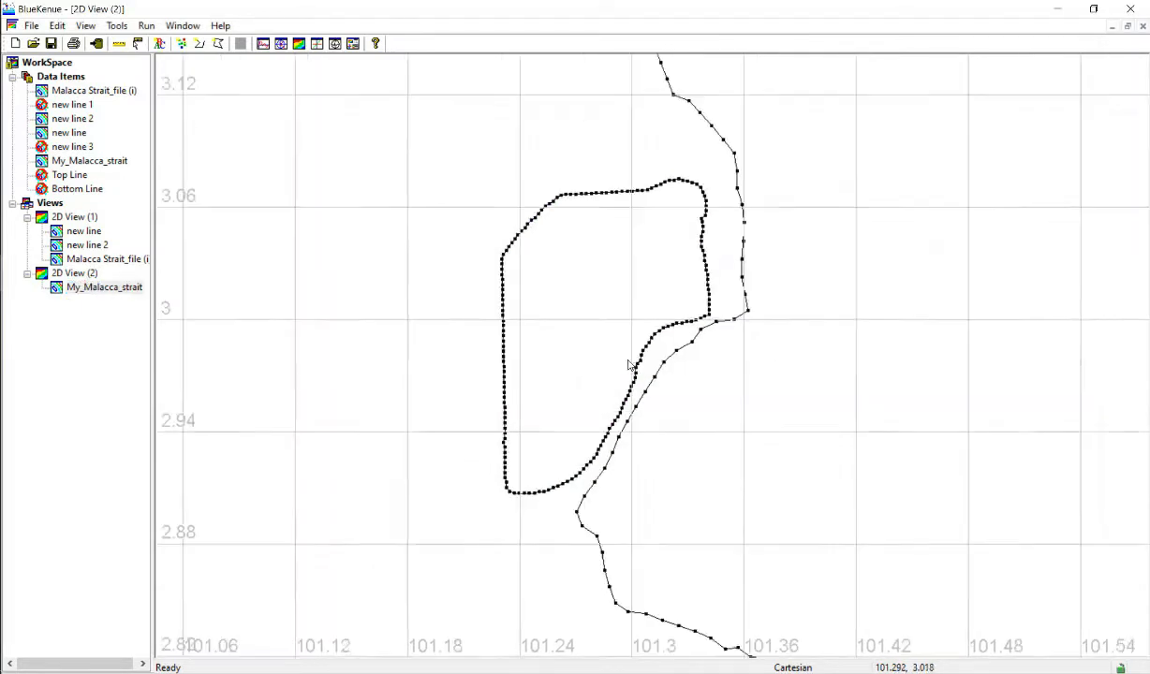
{"action": "scroll", "coordinate": [627, 393], "scroll_direction": "down", "scroll_amount": 3}
{"action": "left_click_drag", "start_coordinate": [659, 517], "coordinate": [697, 259]}
{"action": "scroll", "coordinate": [726, 362], "scroll_direction": "up", "scroll_amount": 3}
{"action": "left_click_drag", "start_coordinate": [657, 172], "coordinate": [703, 376]}
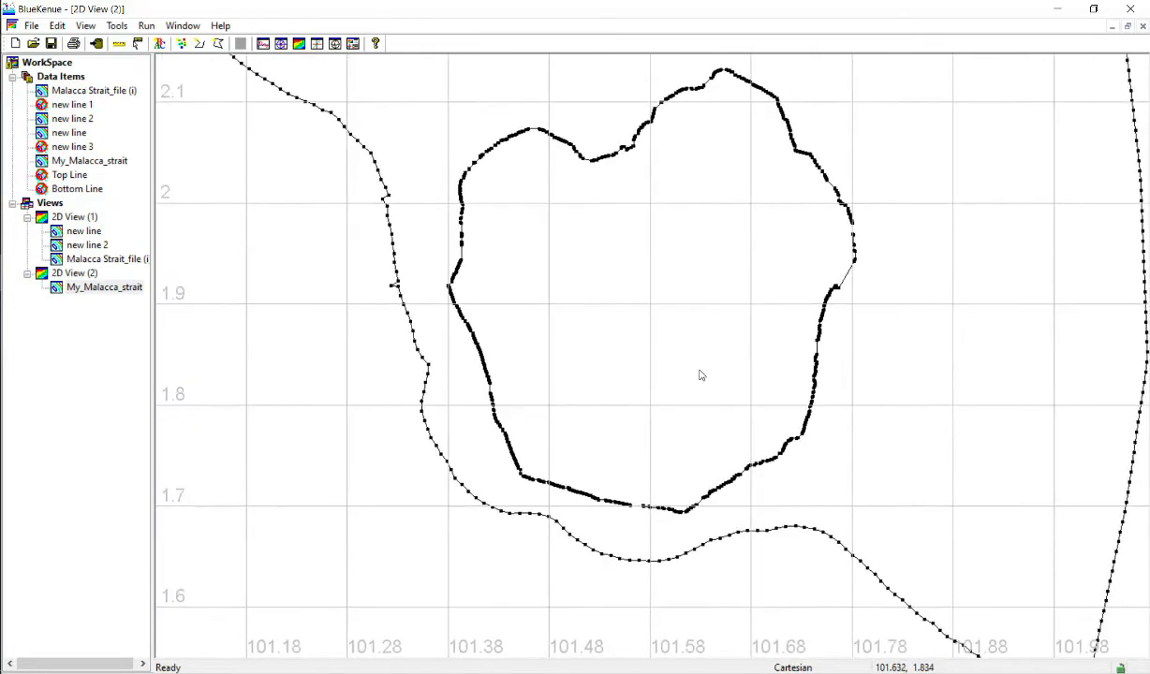
{"action": "left_click", "coordinate": [848, 280]}
{"action": "right_click", "coordinate": [849, 279]}
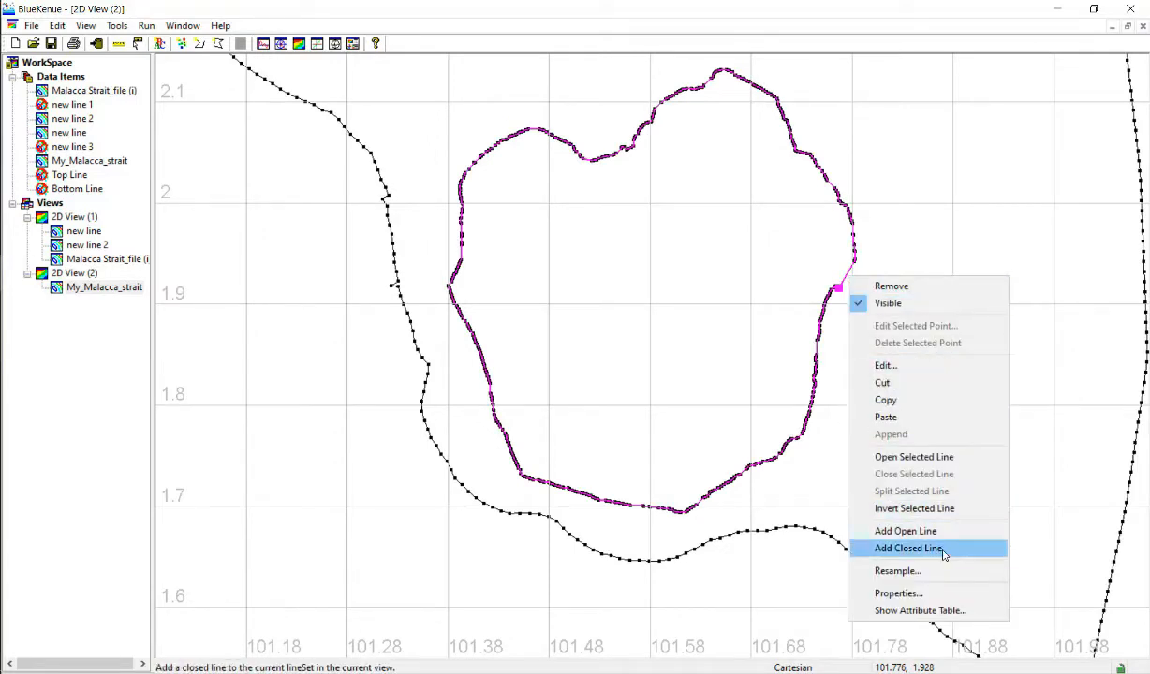
{"action": "left_click", "coordinate": [903, 570]}
{"action": "left_click", "coordinate": [580, 393]}
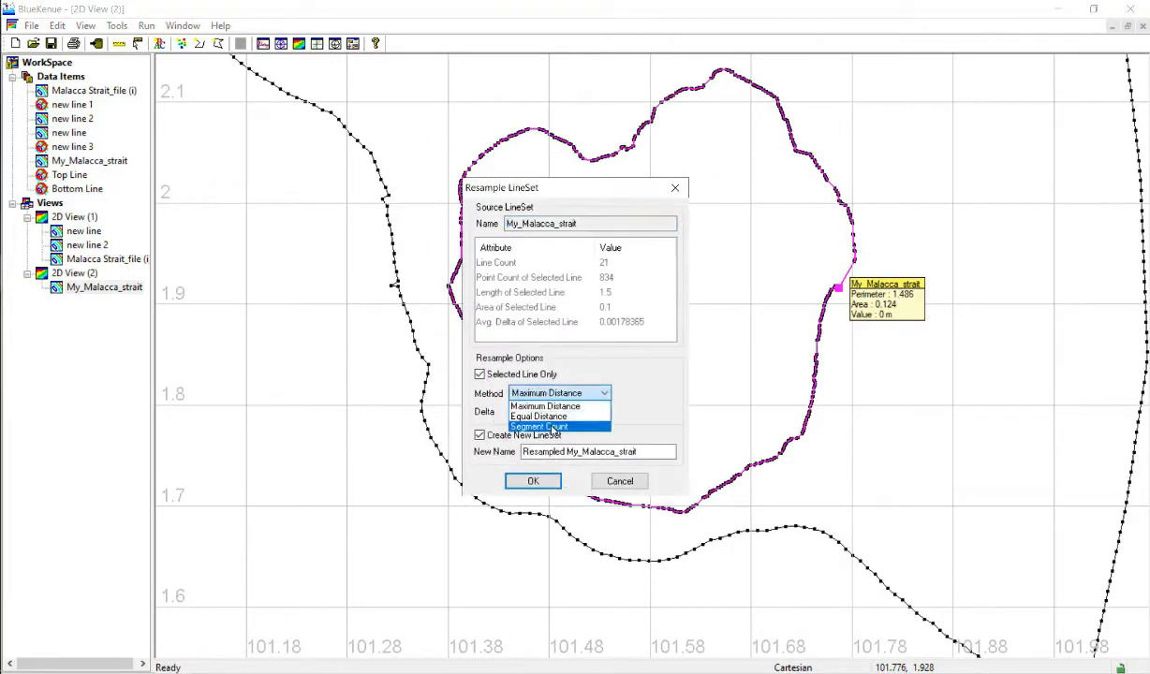
{"action": "left_click", "coordinate": [552, 426]}
{"action": "left_click", "coordinate": [507, 435]}
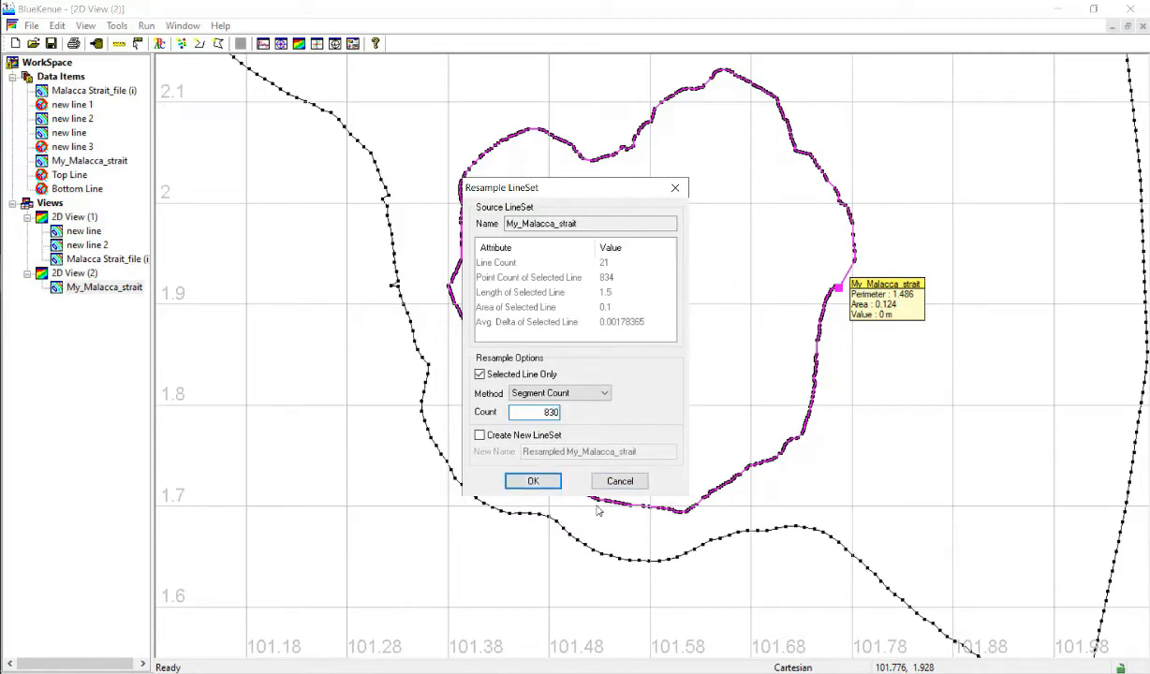
{"action": "left_click", "coordinate": [533, 480]}
{"action": "left_click", "coordinate": [652, 306]}
Resample the same large island again in place, using Segment Count with a coarser count of 750 and no new LineSet.
{"action": "scroll", "coordinate": [633, 301], "scroll_direction": "down", "scroll_amount": 1}
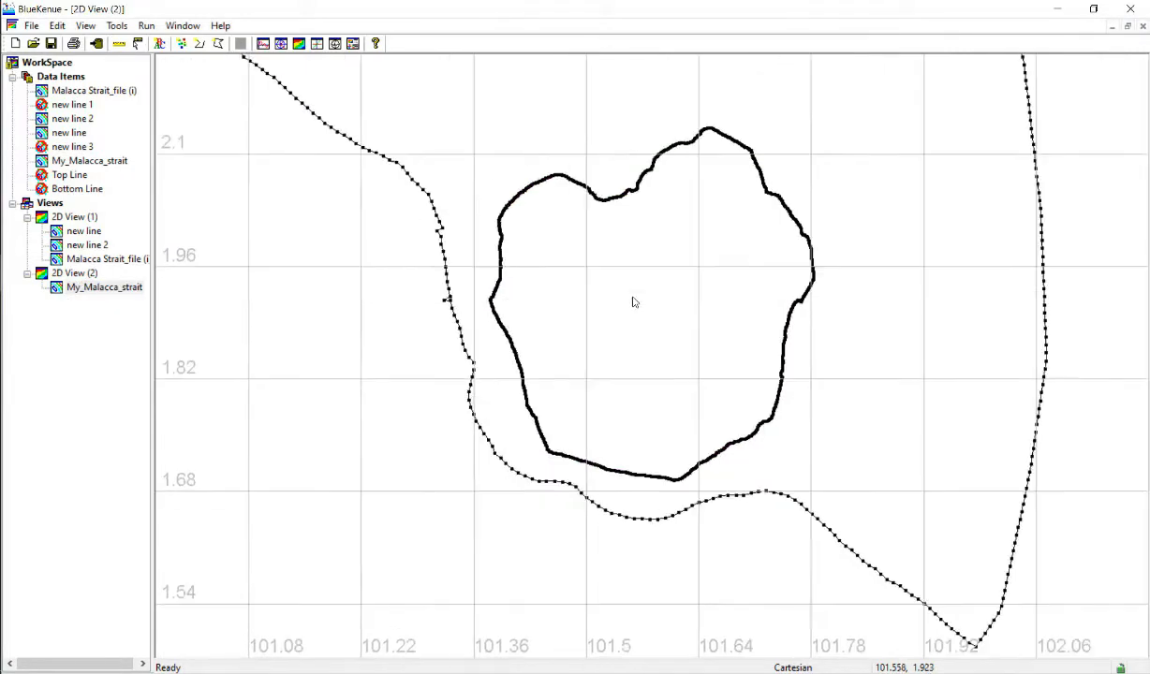
{"action": "scroll", "coordinate": [633, 301], "scroll_direction": "up", "scroll_amount": 5}
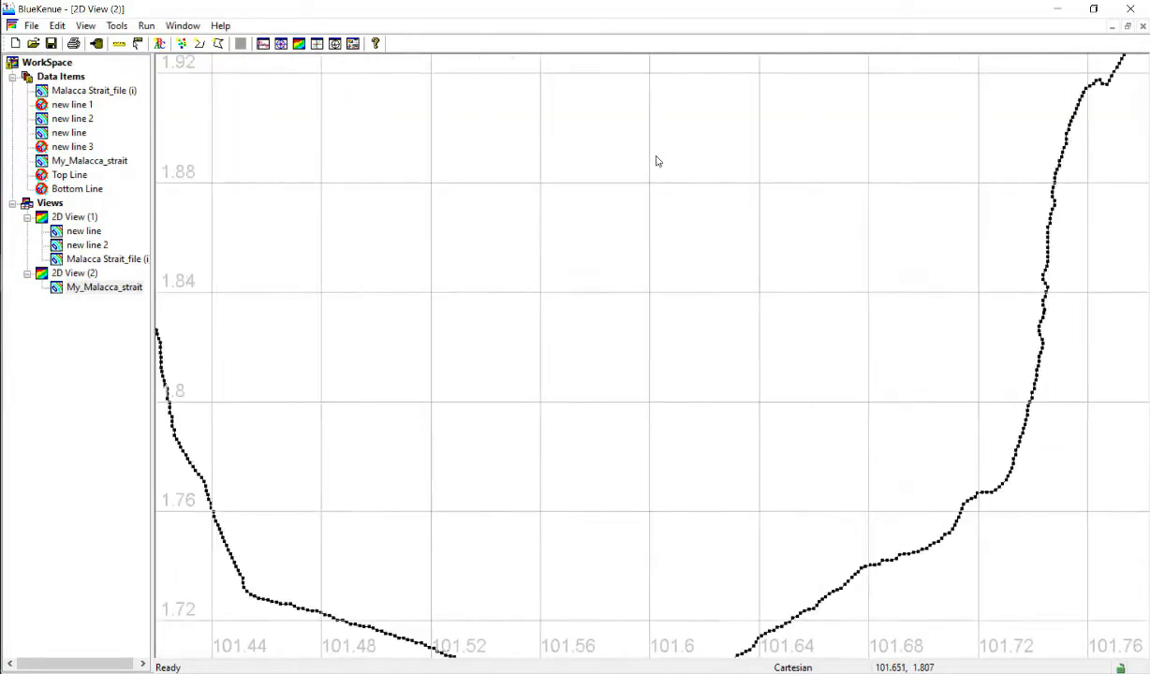
{"action": "left_click_drag", "start_coordinate": [788, 383], "coordinate": [658, 161]}
{"action": "scroll", "coordinate": [596, 455], "scroll_direction": "up", "scroll_amount": 4}
{"action": "left_click_drag", "start_coordinate": [504, 340], "coordinate": [987, 45]}
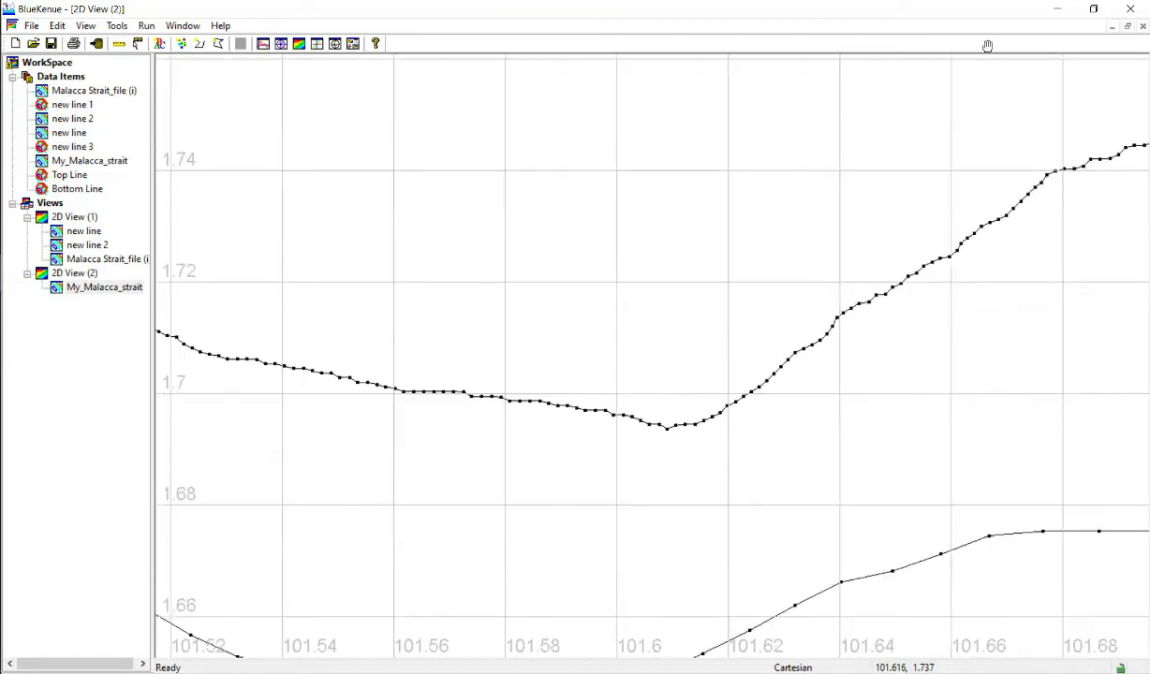
{"action": "scroll", "coordinate": [753, 261], "scroll_direction": "up", "scroll_amount": 2}
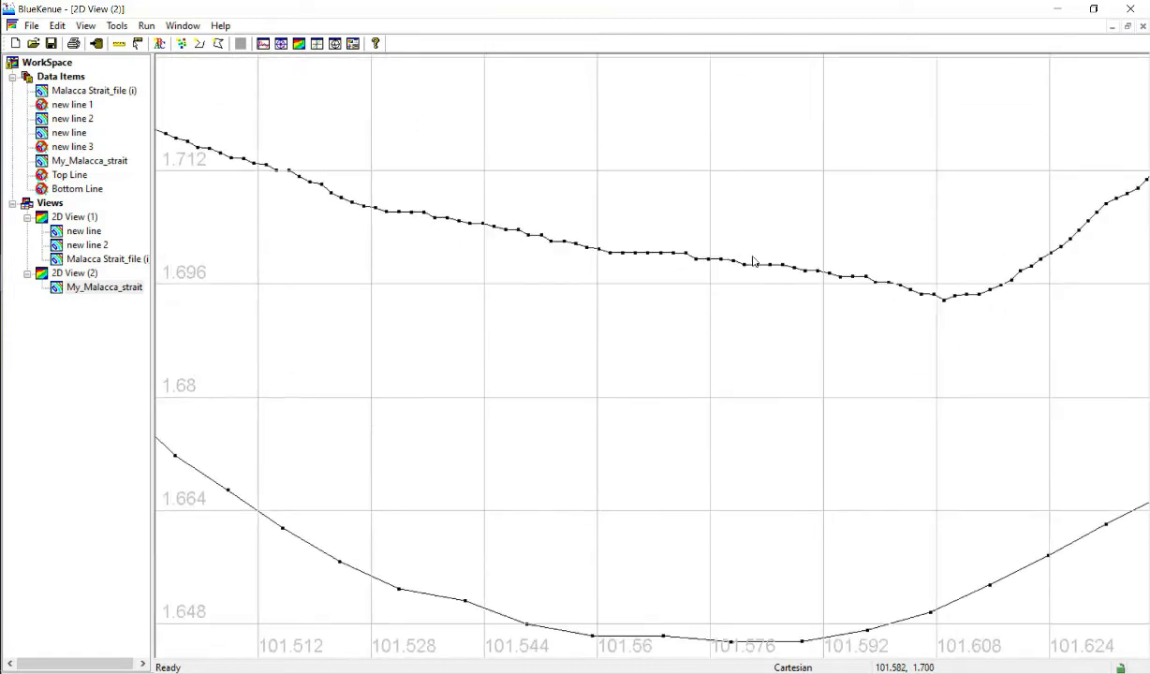
{"action": "left_click", "coordinate": [604, 257]}
{"action": "right_click", "coordinate": [605, 254]}
{"action": "left_click", "coordinate": [731, 547]}
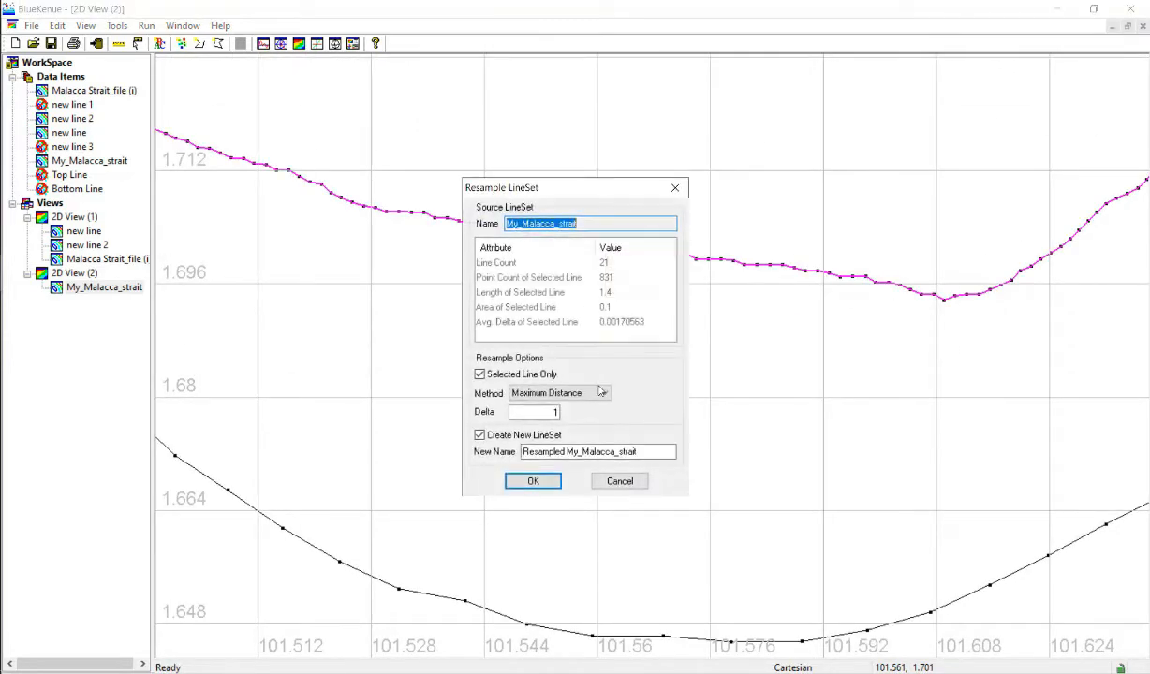
{"action": "left_click", "coordinate": [602, 393]}
{"action": "left_click", "coordinate": [562, 427]}
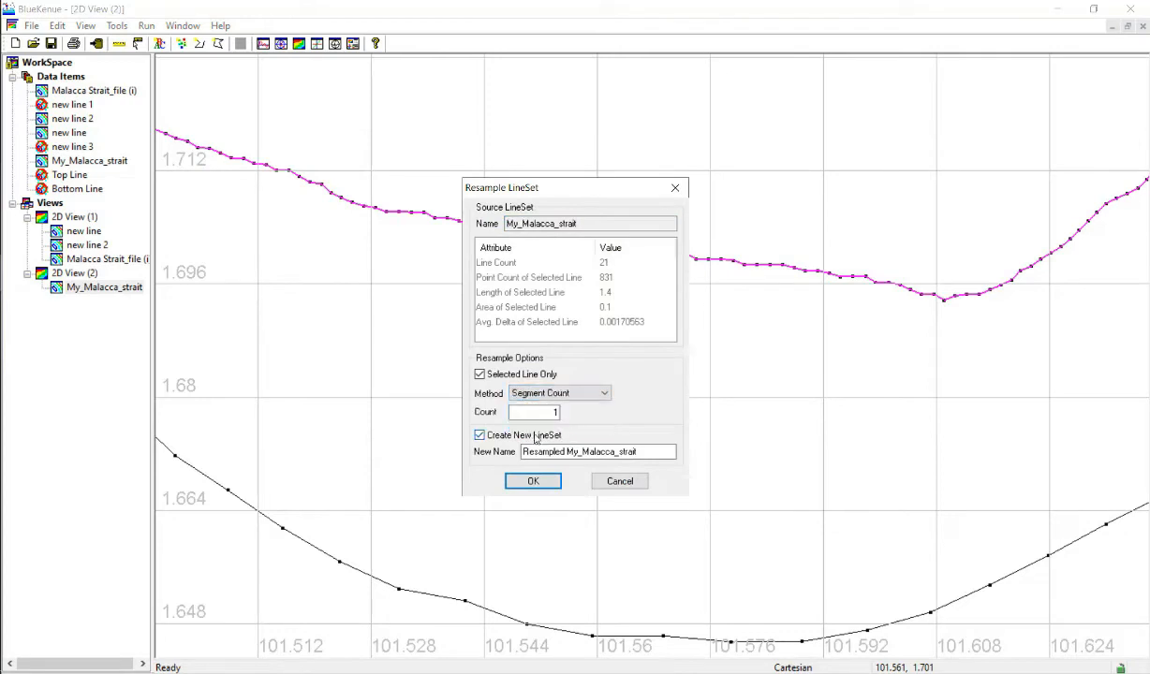
{"action": "left_click", "coordinate": [480, 434]}
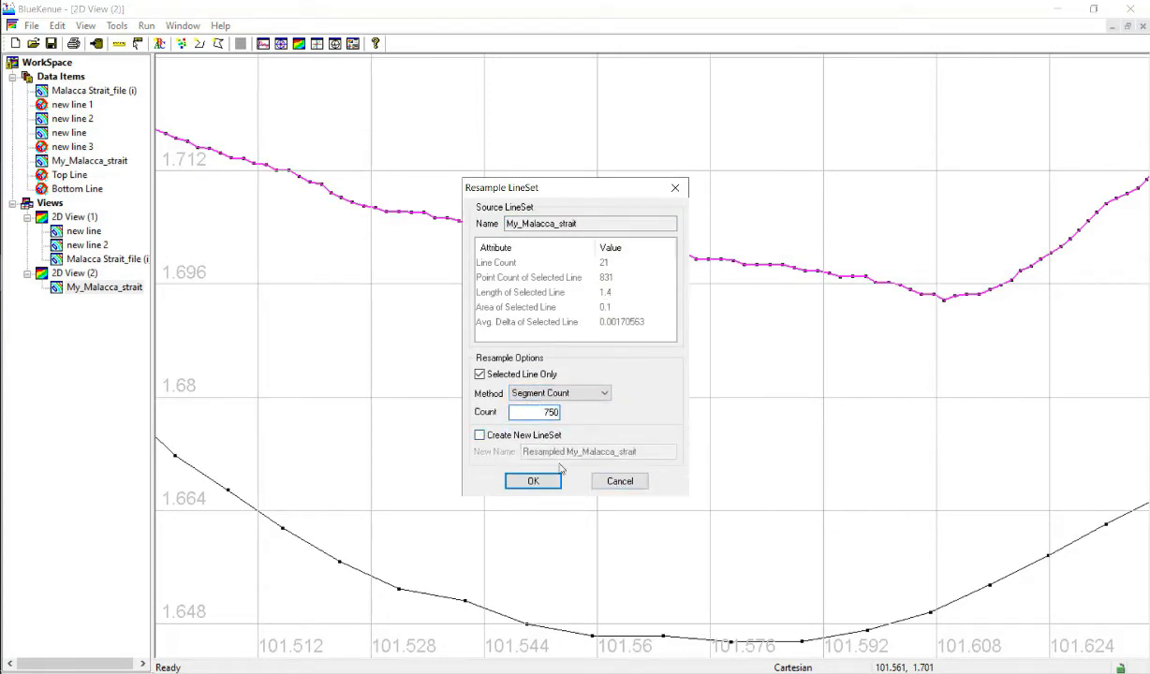
{"action": "left_click", "coordinate": [532, 481]}
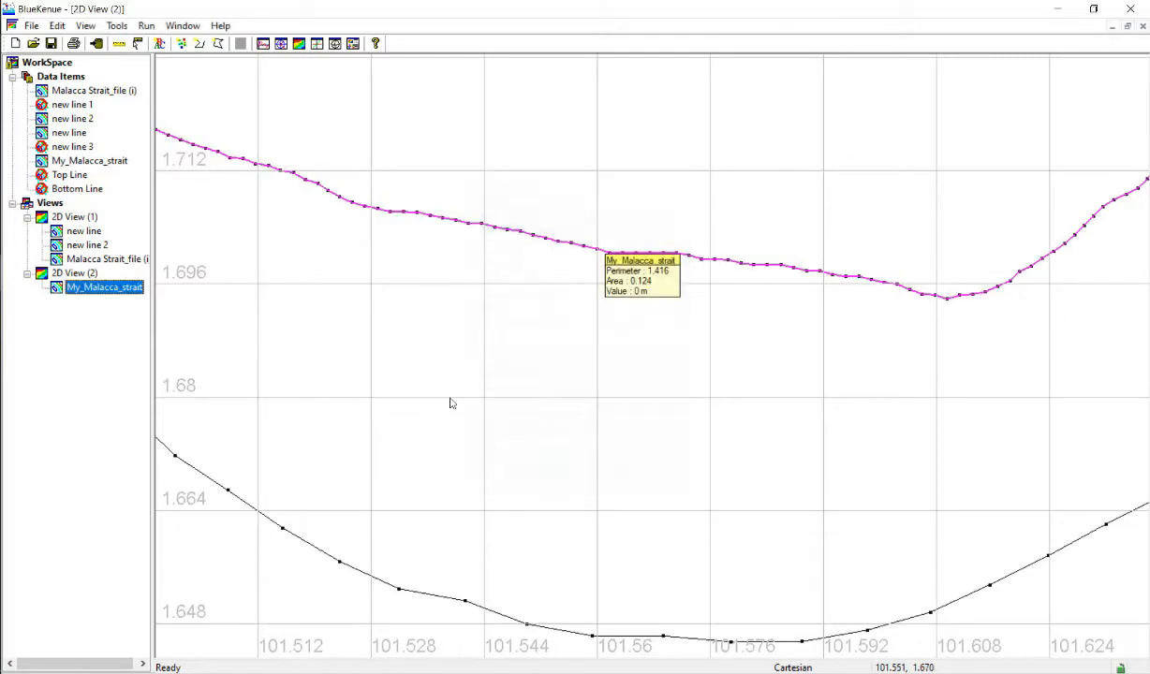
{"action": "left_click", "coordinate": [495, 339]}
Examine the point spacing along the large island's western shore and compare it with the adjacent coastline of the outer outline.
{"action": "scroll", "coordinate": [510, 342], "scroll_direction": "down", "scroll_amount": 10}
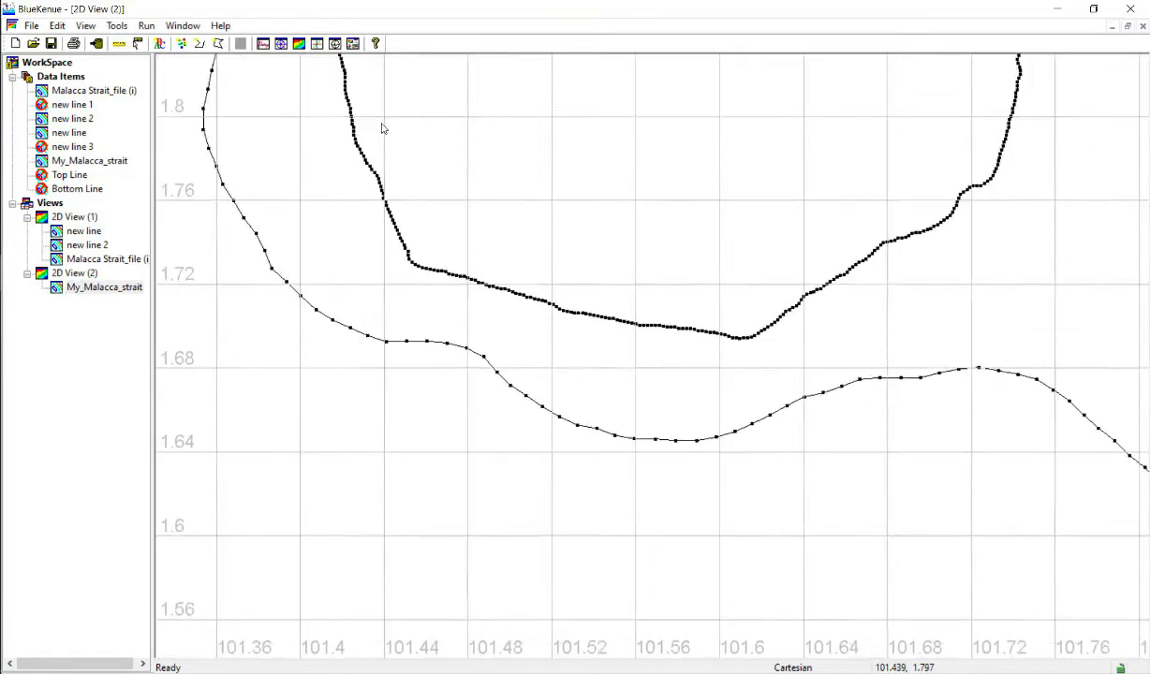
{"action": "left_click_drag", "start_coordinate": [381, 128], "coordinate": [581, 417]}
{"action": "scroll", "coordinate": [610, 382], "scroll_direction": "down", "scroll_amount": 5}
{"action": "left_click_drag", "start_coordinate": [583, 167], "coordinate": [701, 409]}
{"action": "scroll", "coordinate": [700, 406], "scroll_direction": "up", "scroll_amount": 8}
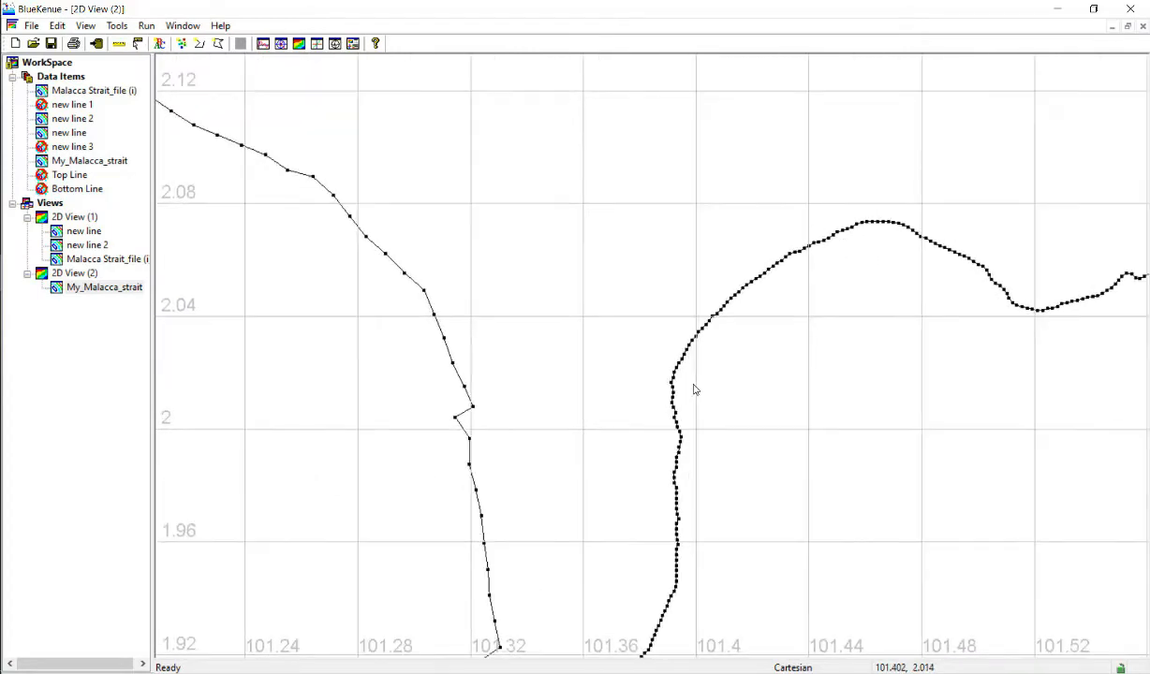
{"action": "scroll", "coordinate": [695, 389], "scroll_direction": "up", "scroll_amount": 6}
{"action": "left_click_drag", "start_coordinate": [824, 482], "coordinate": [842, 316]}
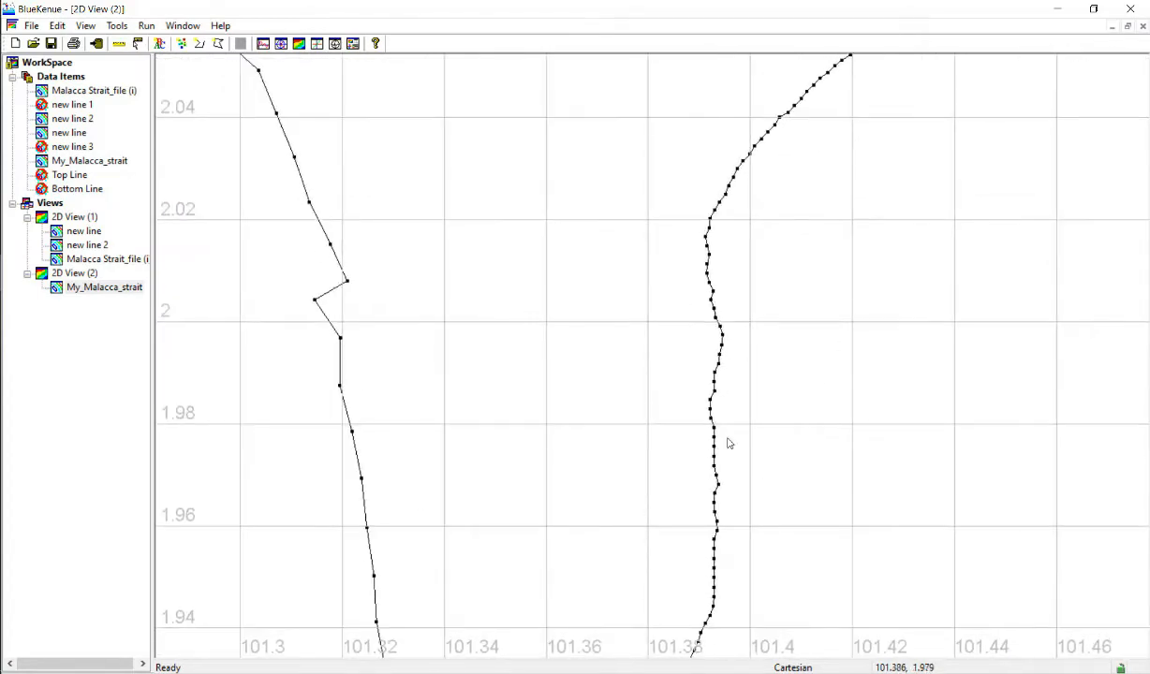
{"action": "scroll", "coordinate": [753, 405], "scroll_direction": "up", "scroll_amount": 5}
{"action": "left_click_drag", "start_coordinate": [539, 458], "coordinate": [696, 393]}
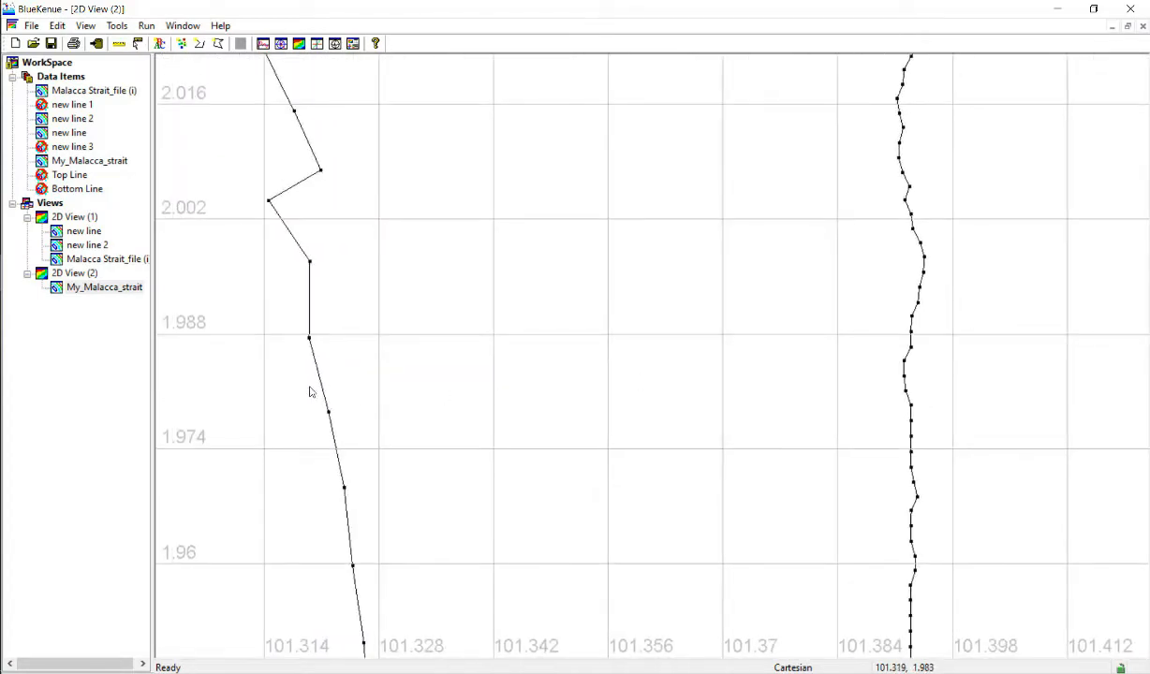
Resample only the large island east of the coastline again in place, using Segment Count with a count of 650 and no new LineSet.
{"action": "right_click", "coordinate": [907, 355]}
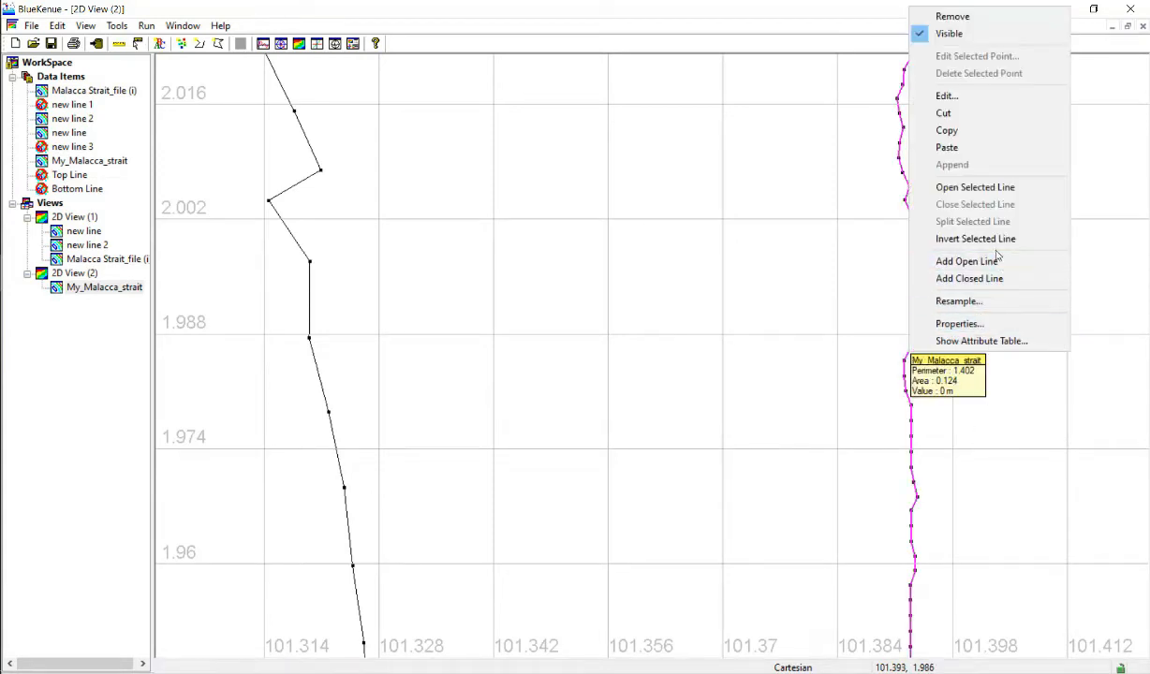
{"action": "left_click", "coordinate": [950, 301]}
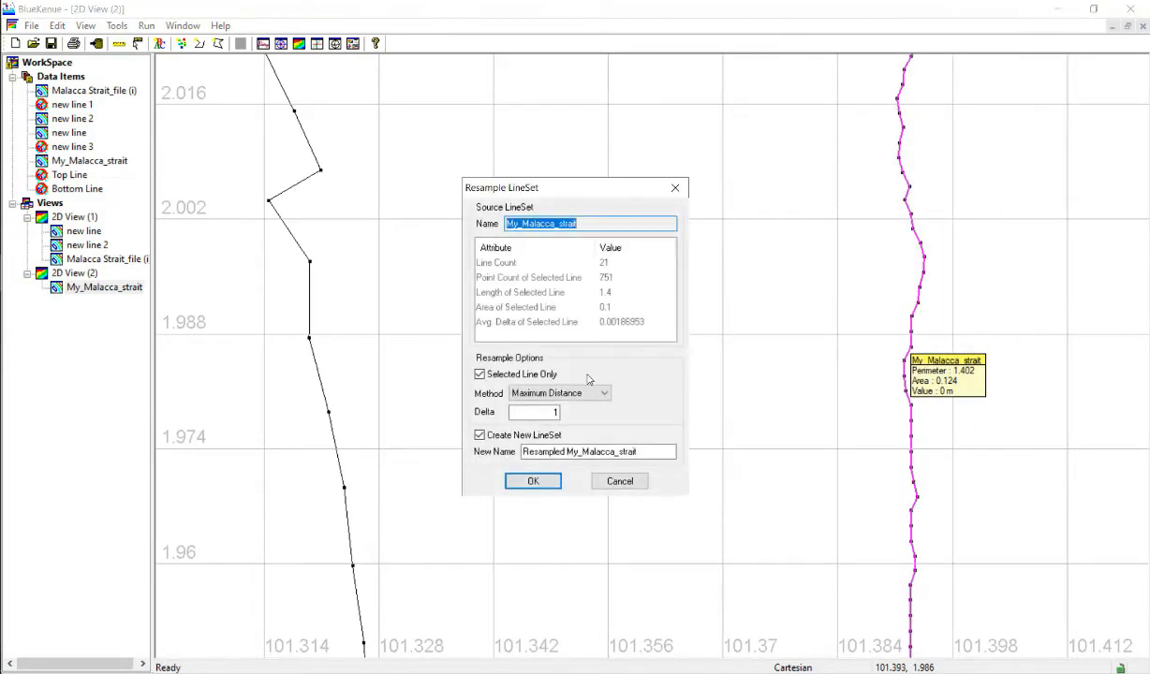
{"action": "left_click", "coordinate": [571, 394]}
{"action": "left_click", "coordinate": [543, 429]}
{"action": "left_click", "coordinate": [535, 434]}
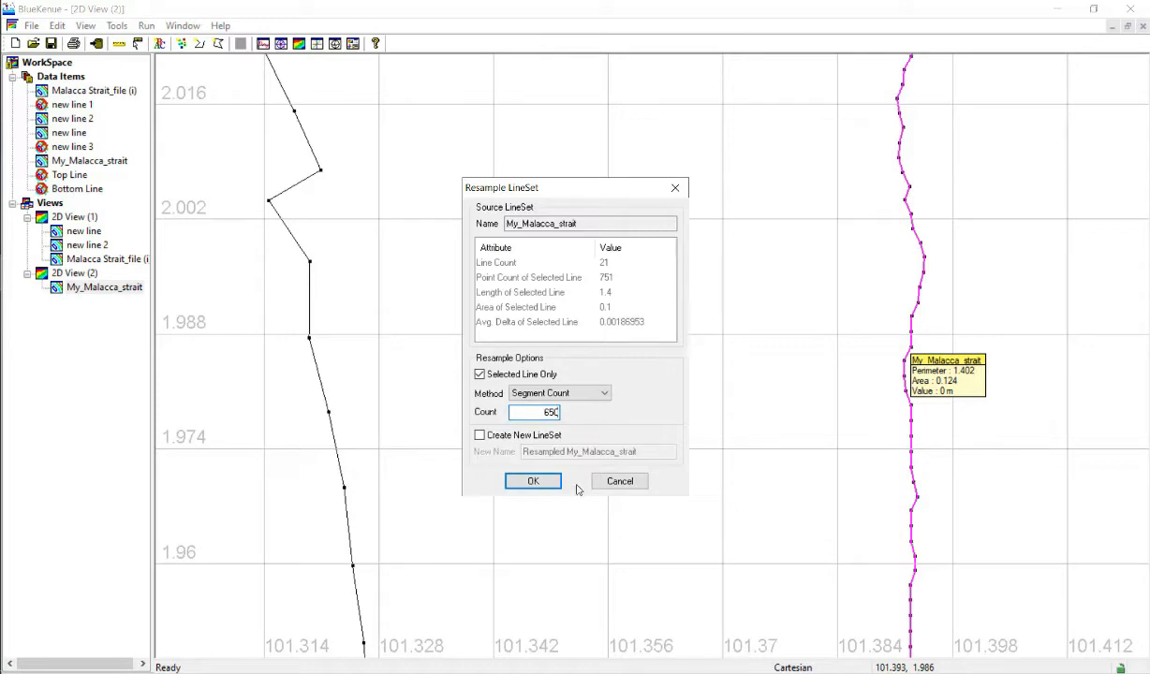
{"action": "left_click", "coordinate": [533, 480]}
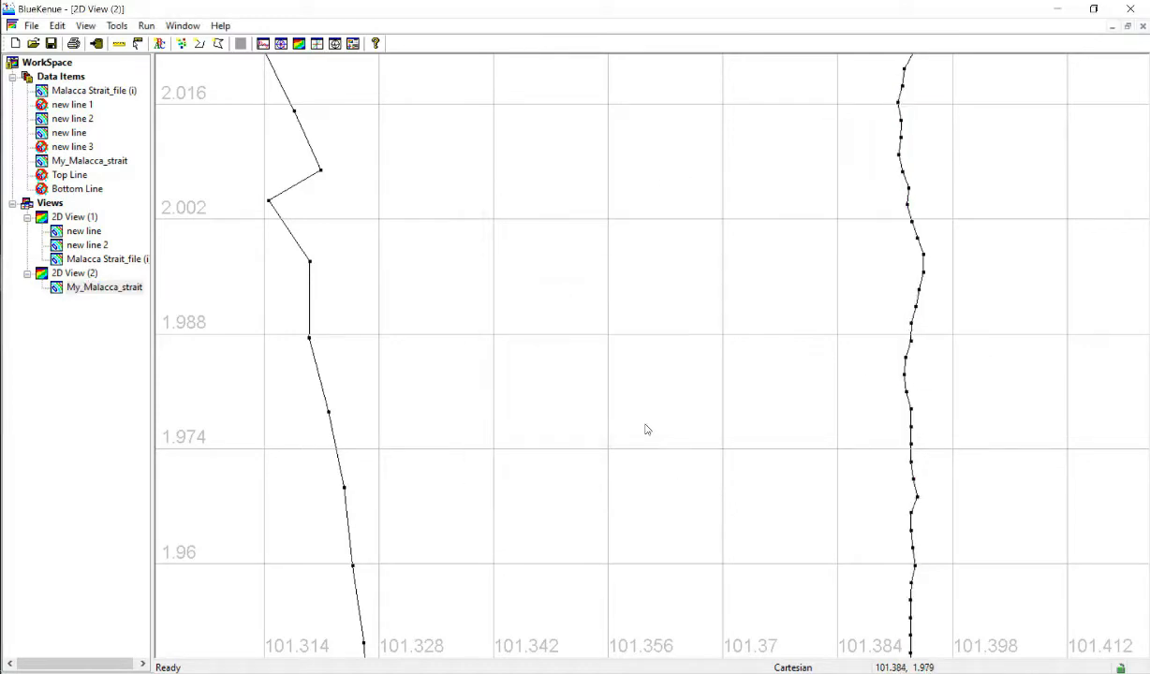
Examine the point spacing of the elongated northern island near 98.6, 8.04 against the surrounding coastline.
{"action": "scroll", "coordinate": [758, 412], "scroll_direction": "down", "scroll_amount": 8}
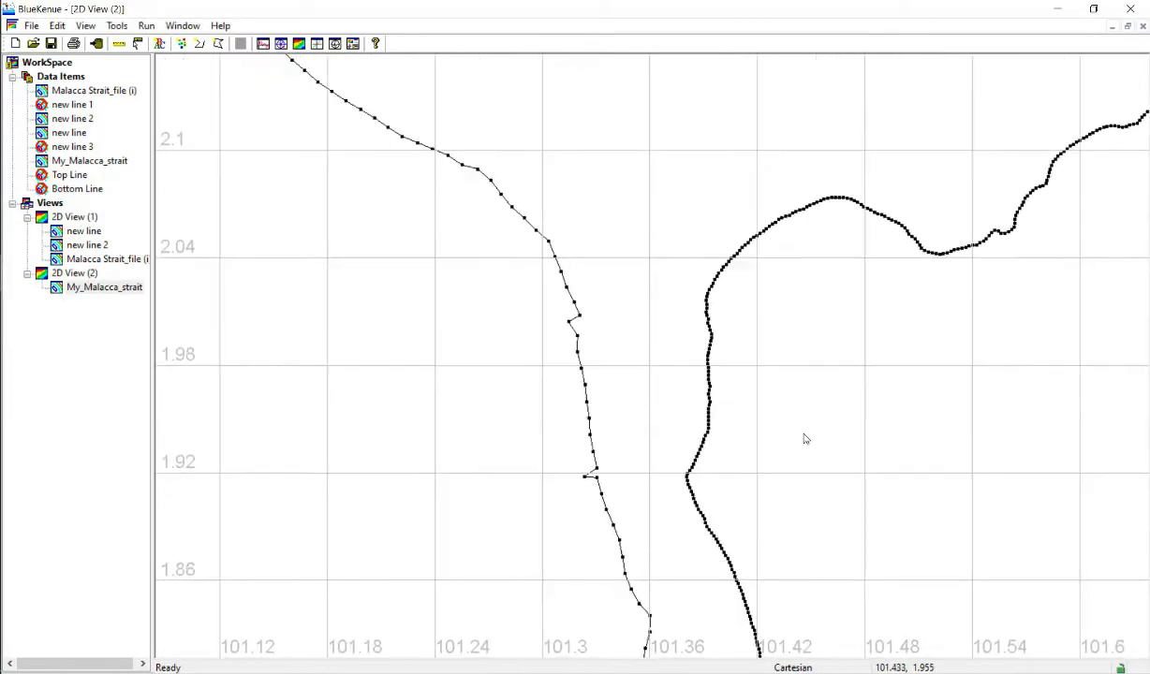
{"action": "scroll", "coordinate": [796, 479], "scroll_direction": "down", "scroll_amount": 5}
{"action": "left_click_drag", "start_coordinate": [577, 152], "coordinate": [848, 490]}
{"action": "scroll", "coordinate": [848, 488], "scroll_direction": "down", "scroll_amount": 5}
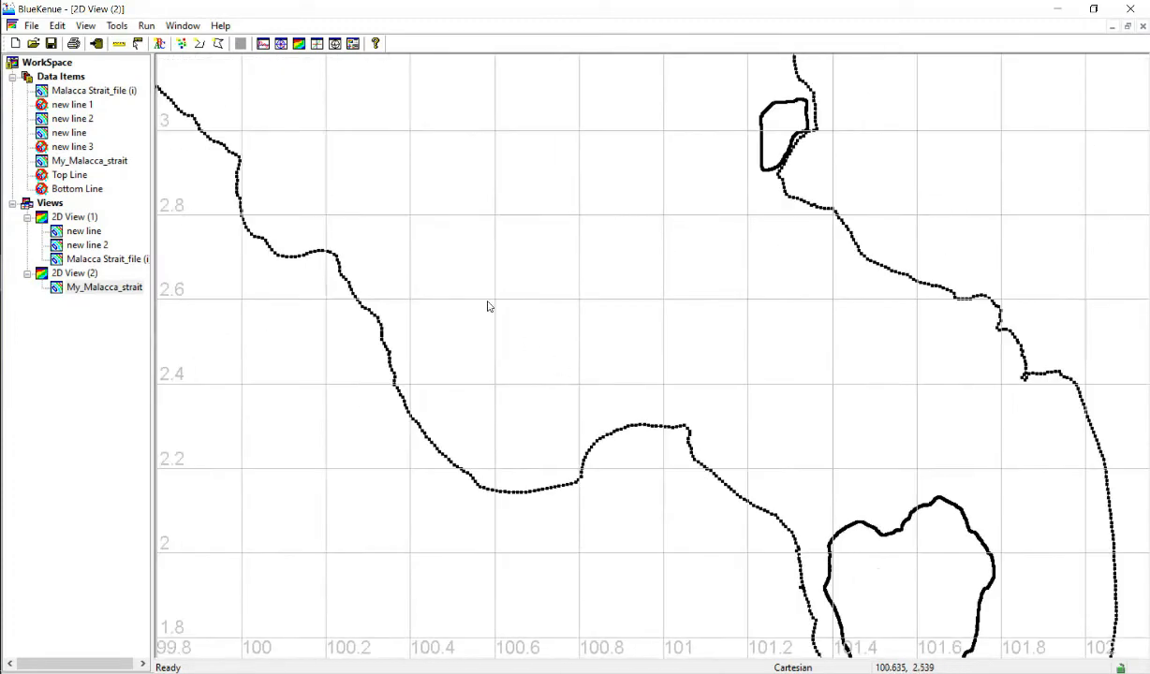
{"action": "left_click_drag", "start_coordinate": [470, 199], "coordinate": [709, 490]}
{"action": "scroll", "coordinate": [631, 323], "scroll_direction": "down", "scroll_amount": 8}
{"action": "left_click_drag", "start_coordinate": [573, 131], "coordinate": [788, 554]}
{"action": "left_click_drag", "start_coordinate": [724, 281], "coordinate": [746, 592]}
{"action": "left_click_drag", "start_coordinate": [623, 278], "coordinate": [719, 466]}
{"action": "scroll", "coordinate": [676, 474], "scroll_direction": "up", "scroll_amount": 7}
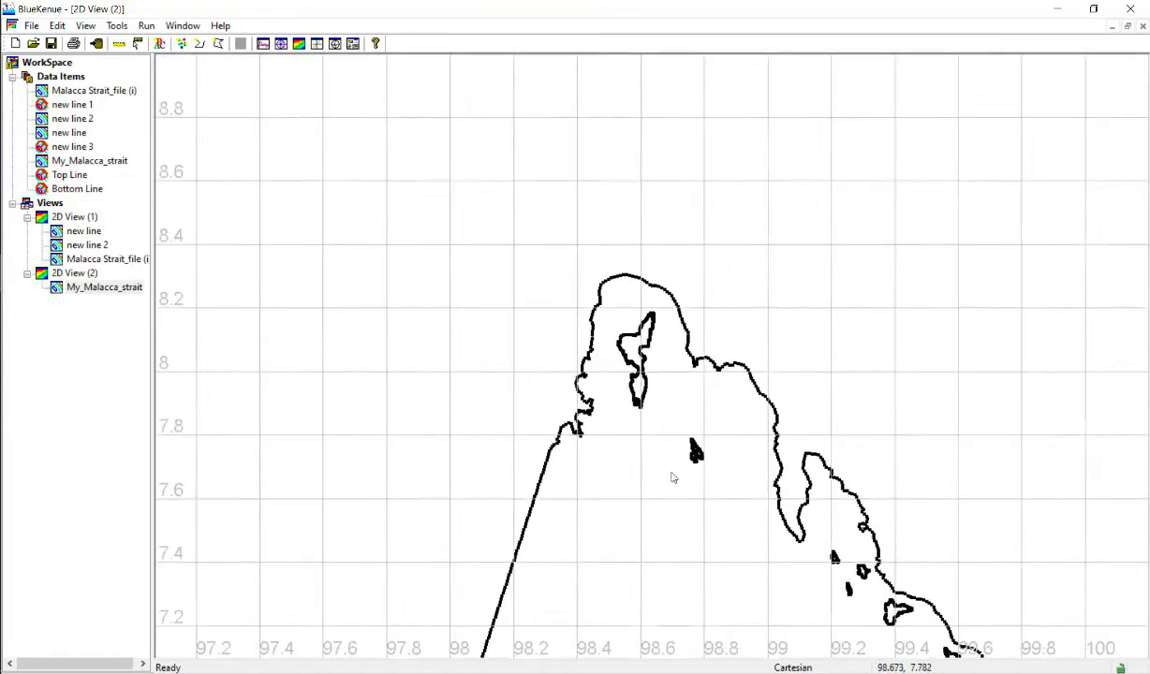
{"action": "scroll", "coordinate": [713, 543], "scroll_direction": "up", "scroll_amount": 10}
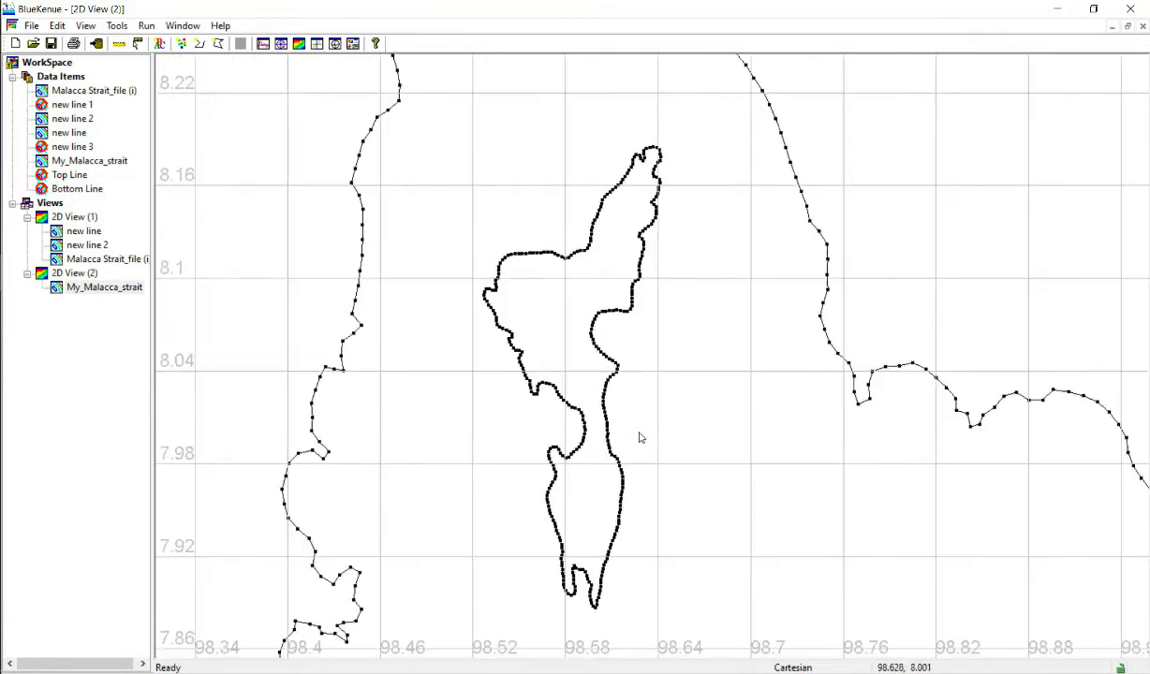
Resample only the small island near 98.77, 7.74 in place, using Segment Count with a count of 160 and no new LineSet.
{"action": "left_click_drag", "start_coordinate": [698, 606], "coordinate": [530, 179]}
{"action": "left_click_drag", "start_coordinate": [629, 548], "coordinate": [525, 295]}
{"action": "scroll", "coordinate": [672, 295], "scroll_direction": "up", "scroll_amount": 5}
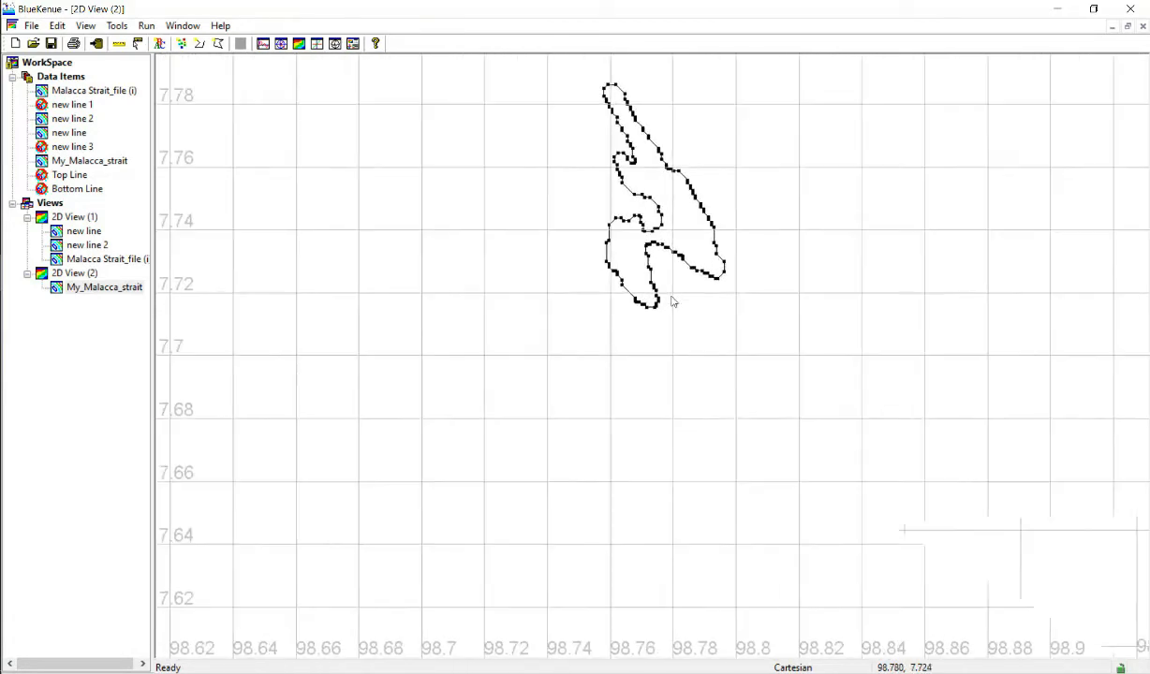
{"action": "left_click_drag", "start_coordinate": [658, 272], "coordinate": [681, 340]}
{"action": "scroll", "coordinate": [652, 363], "scroll_direction": "up", "scroll_amount": 2}
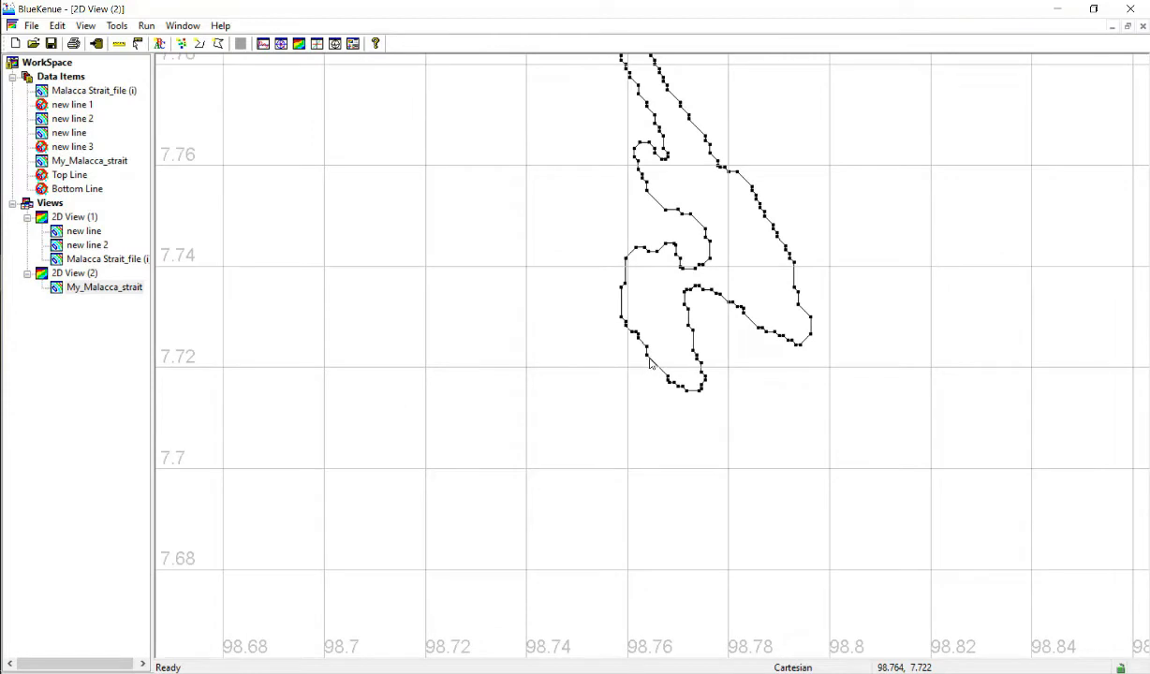
{"action": "left_click", "coordinate": [650, 363]}
{"action": "right_click", "coordinate": [650, 361]}
{"action": "left_click", "coordinate": [698, 295]}
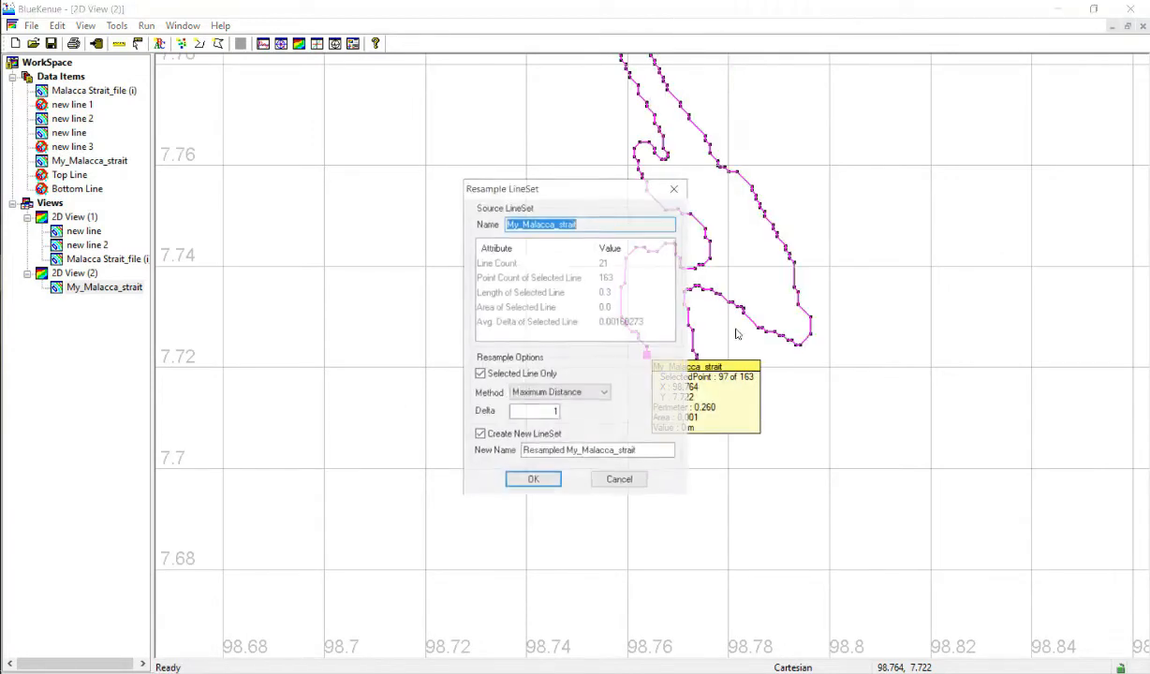
{"action": "left_click", "coordinate": [559, 393]}
{"action": "left_click", "coordinate": [548, 423]}
{"action": "left_click", "coordinate": [530, 433]}
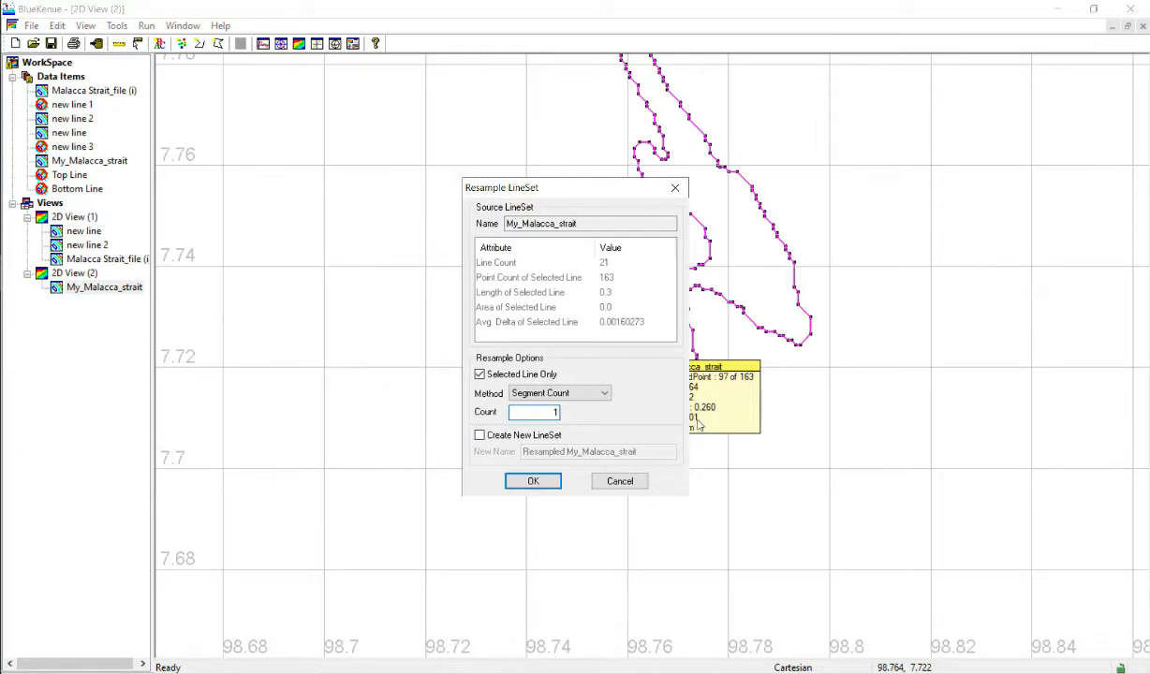
{"action": "type", "text": "160"}
{"action": "left_click", "coordinate": [533, 480]}
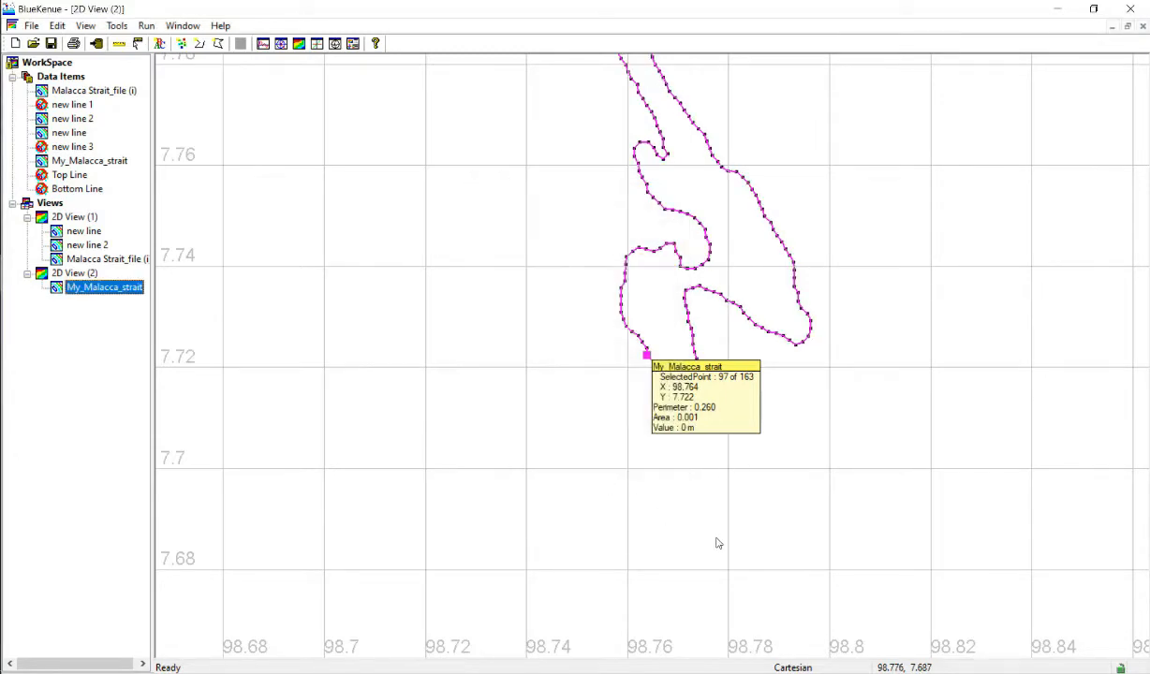
Resample only the triangular island near 99.21, 7.41 in place, using Segment Count with a count of 80 and no new LineSet.
{"action": "scroll", "coordinate": [757, 537], "scroll_direction": "down", "scroll_amount": 3}
{"action": "scroll", "coordinate": [777, 543], "scroll_direction": "down", "scroll_amount": 5}
{"action": "left_click_drag", "start_coordinate": [794, 533], "coordinate": [580, 207]}
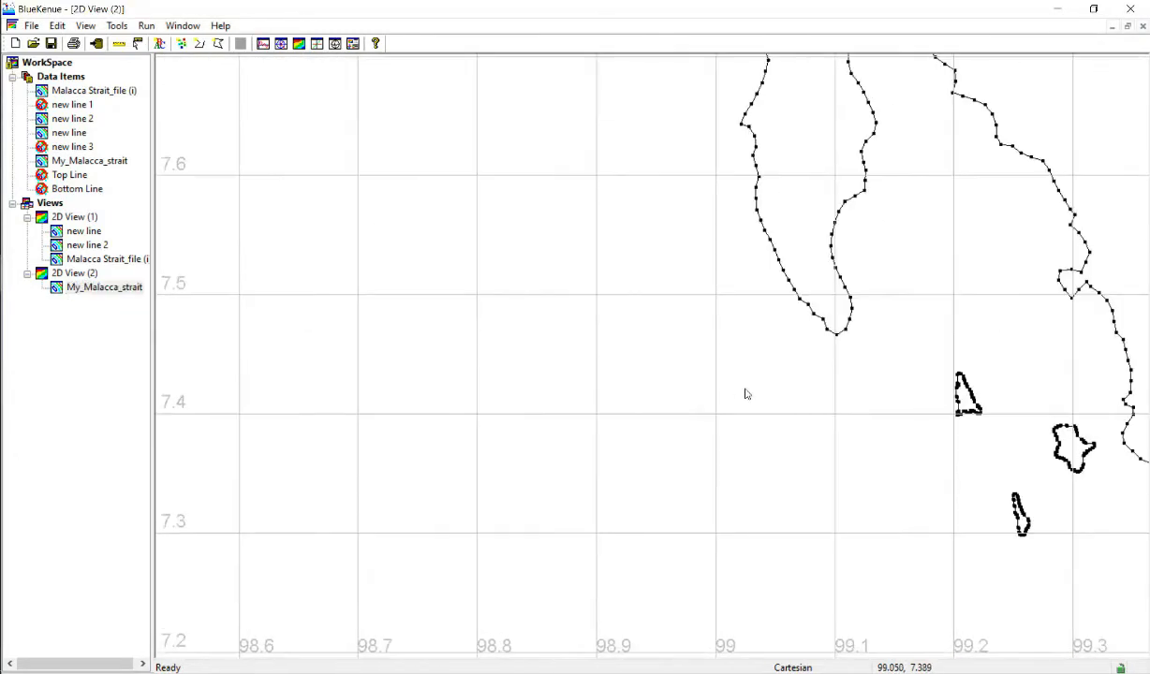
{"action": "scroll", "coordinate": [983, 421], "scroll_direction": "up", "scroll_amount": 1}
{"action": "left_click_drag", "start_coordinate": [1049, 434], "coordinate": [851, 373]}
{"action": "scroll", "coordinate": [937, 323], "scroll_direction": "up", "scroll_amount": 1}
{"action": "left_click_drag", "start_coordinate": [945, 307], "coordinate": [668, 427]}
{"action": "scroll", "coordinate": [670, 427], "scroll_direction": "up", "scroll_amount": 2}
{"action": "left_click_drag", "start_coordinate": [716, 460], "coordinate": [696, 370]}
{"action": "scroll", "coordinate": [693, 370], "scroll_direction": "up", "scroll_amount": 3}
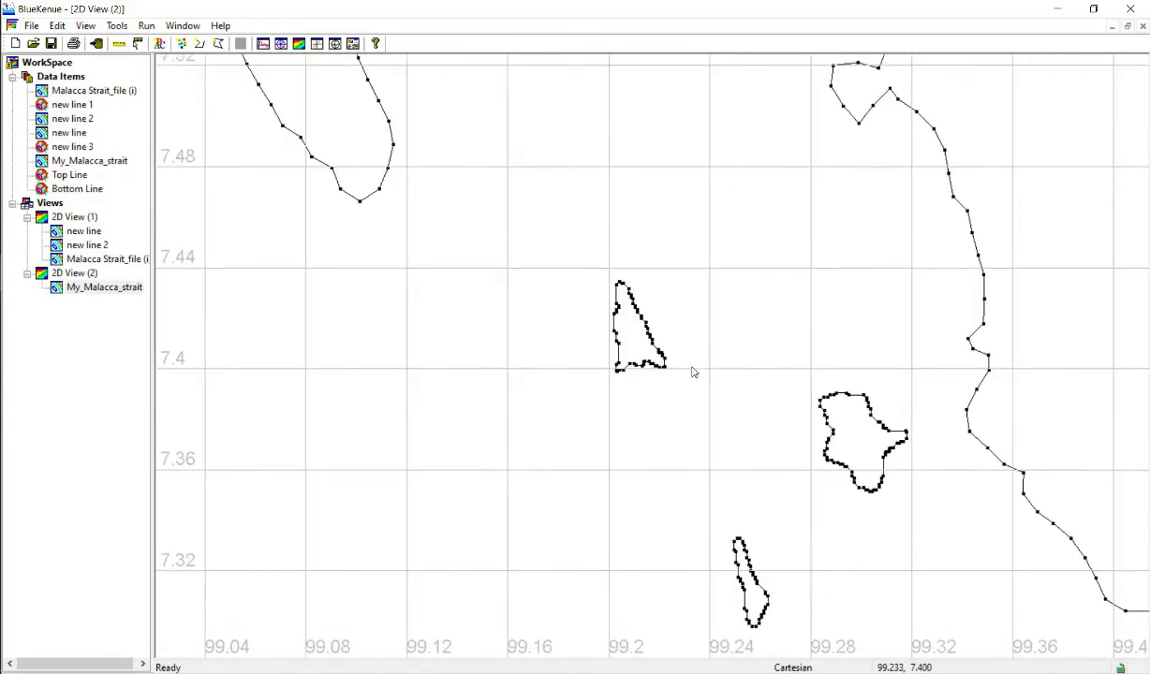
{"action": "left_click", "coordinate": [601, 312]}
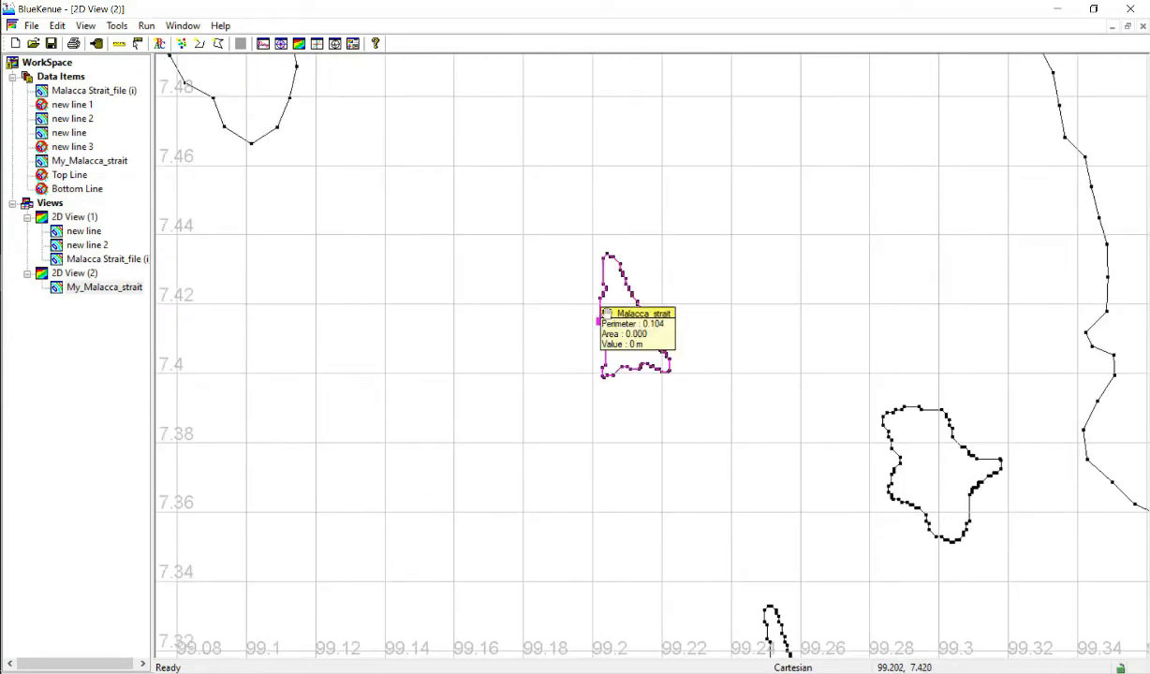
{"action": "right_click", "coordinate": [601, 309]}
{"action": "left_click", "coordinate": [719, 602]}
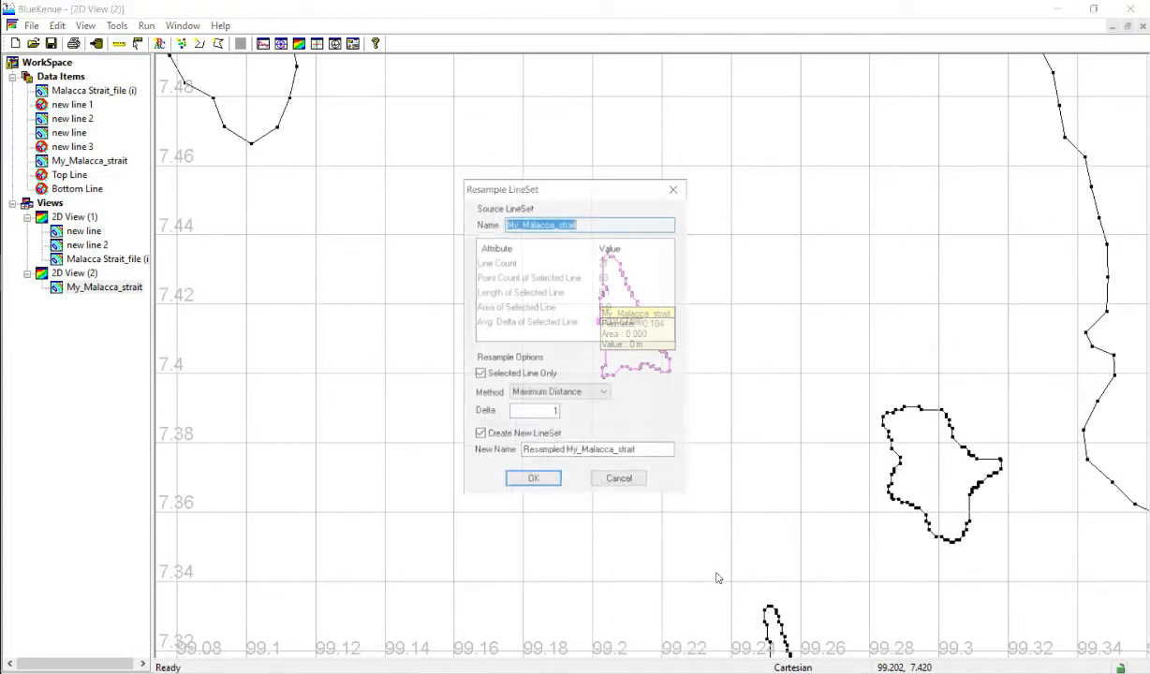
{"action": "left_click", "coordinate": [550, 393]}
{"action": "left_click", "coordinate": [569, 427]}
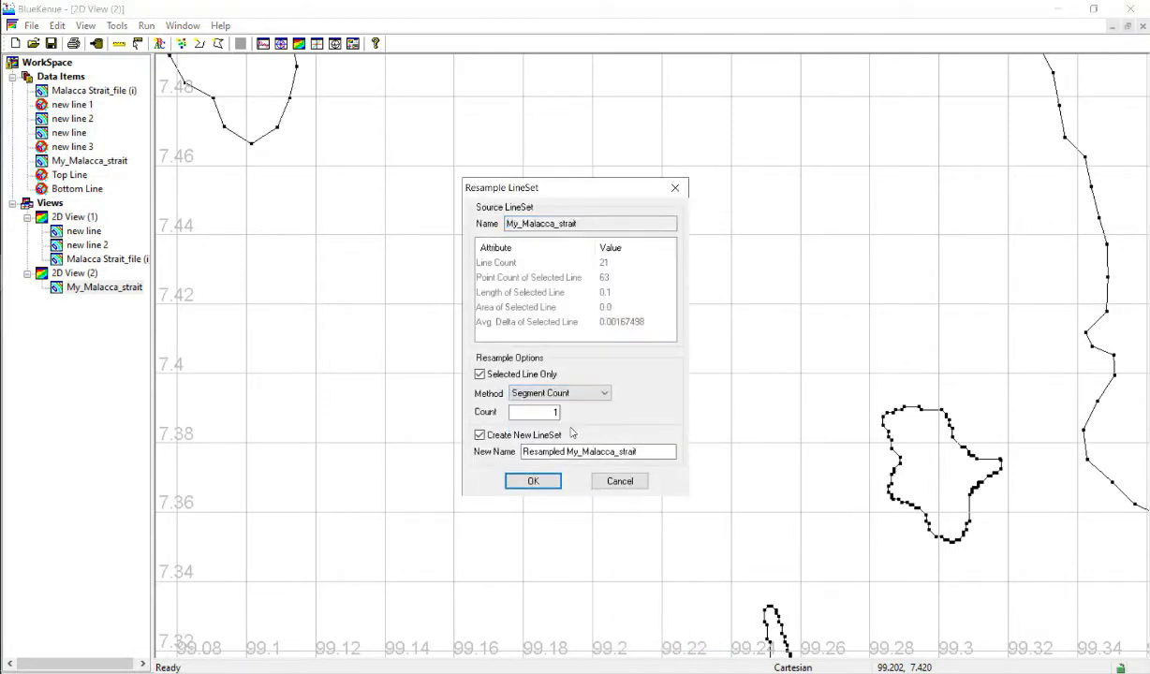
{"action": "left_click", "coordinate": [551, 435]}
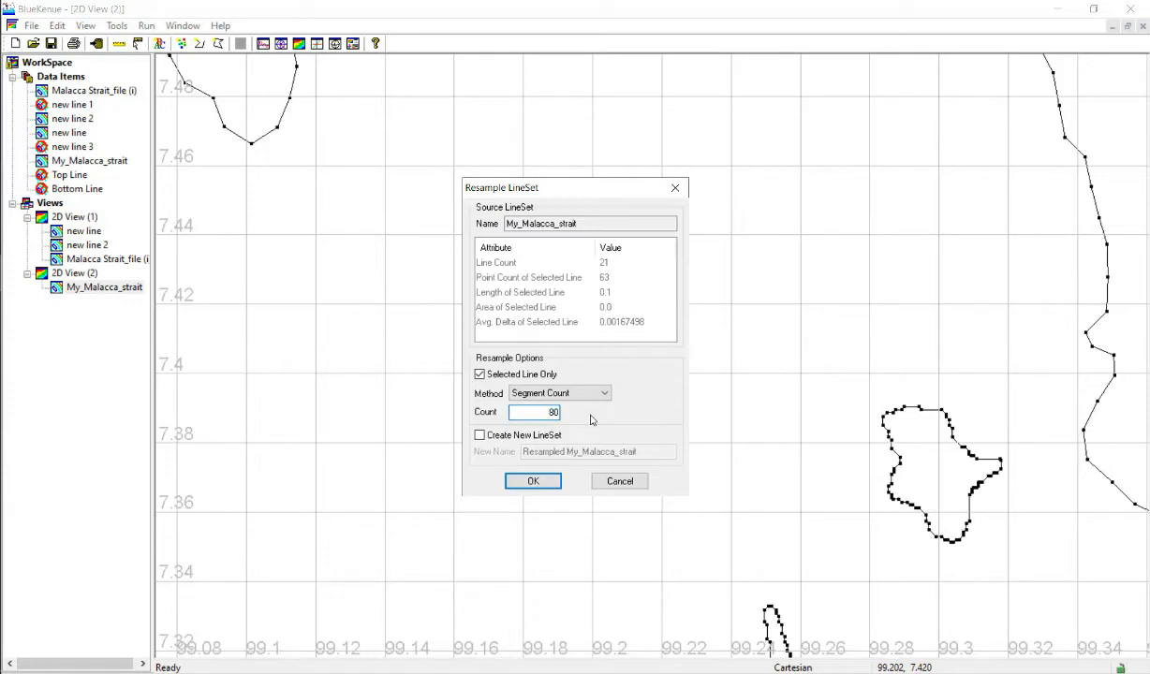
{"action": "left_click", "coordinate": [544, 482]}
Resample only the narrow island near 99.255, 7.315 in place, using Segment Count with a count of 60 and no new LineSet.
{"action": "left_click_drag", "start_coordinate": [736, 486], "coordinate": [581, 323]}
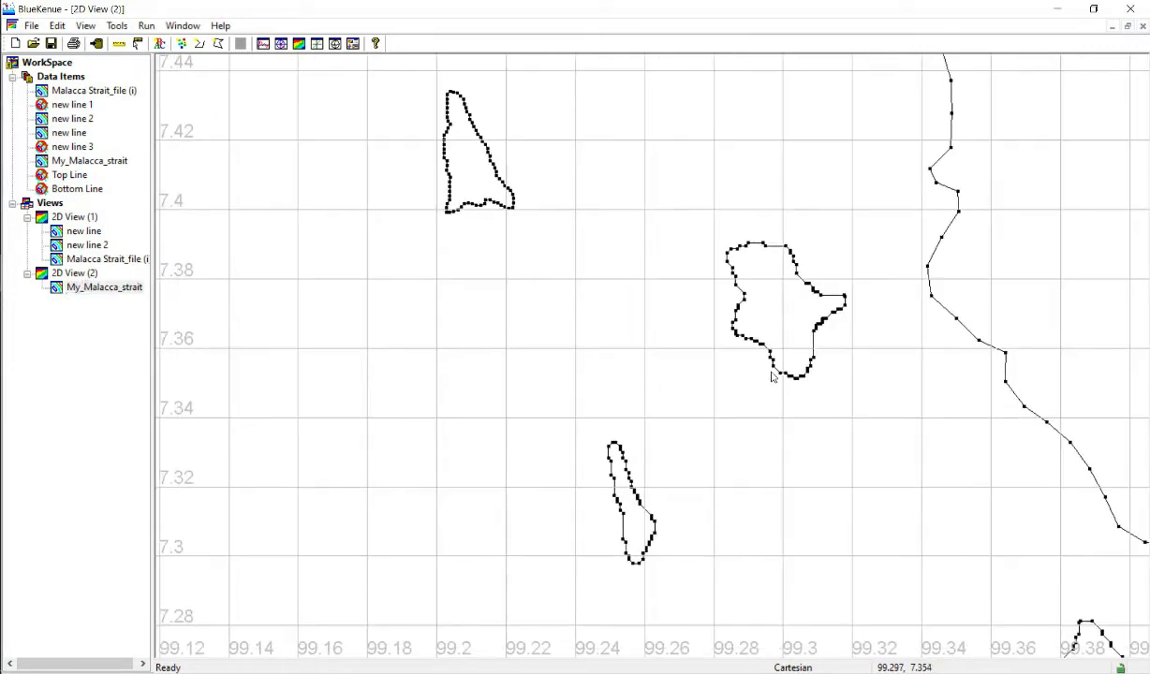
{"action": "right_click", "coordinate": [626, 534]}
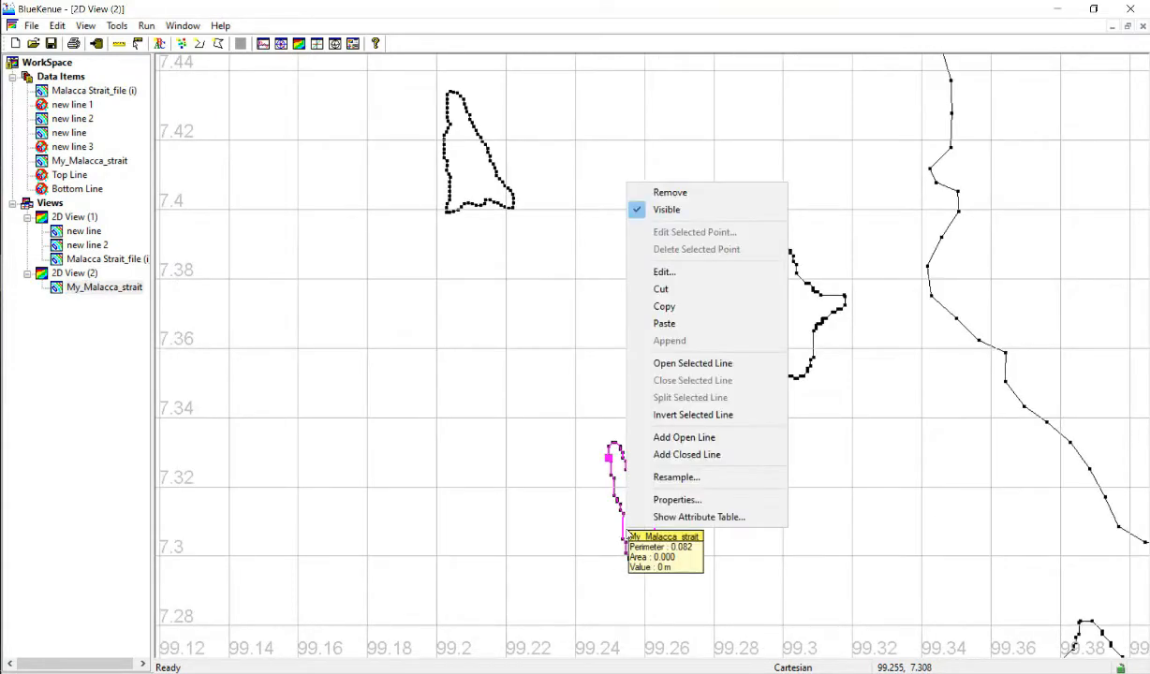
{"action": "left_click", "coordinate": [726, 475]}
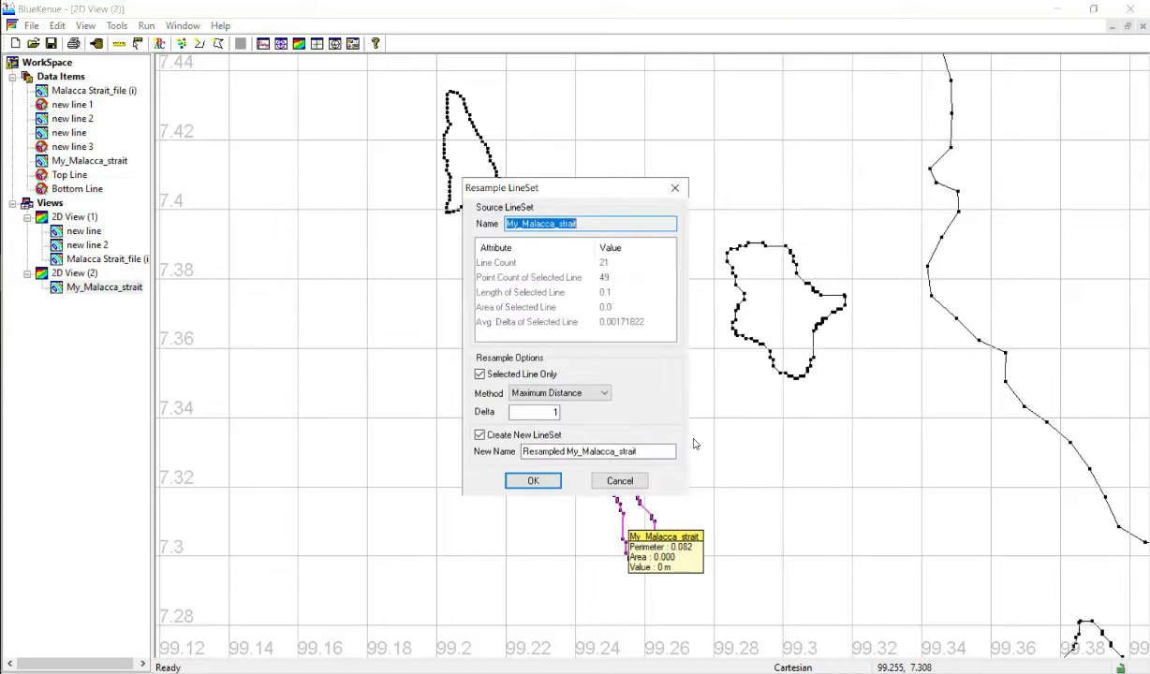
{"action": "left_click", "coordinate": [560, 392]}
{"action": "left_click", "coordinate": [552, 429]}
{"action": "left_click", "coordinate": [536, 434]}
{"action": "double_click", "coordinate": [546, 418]}
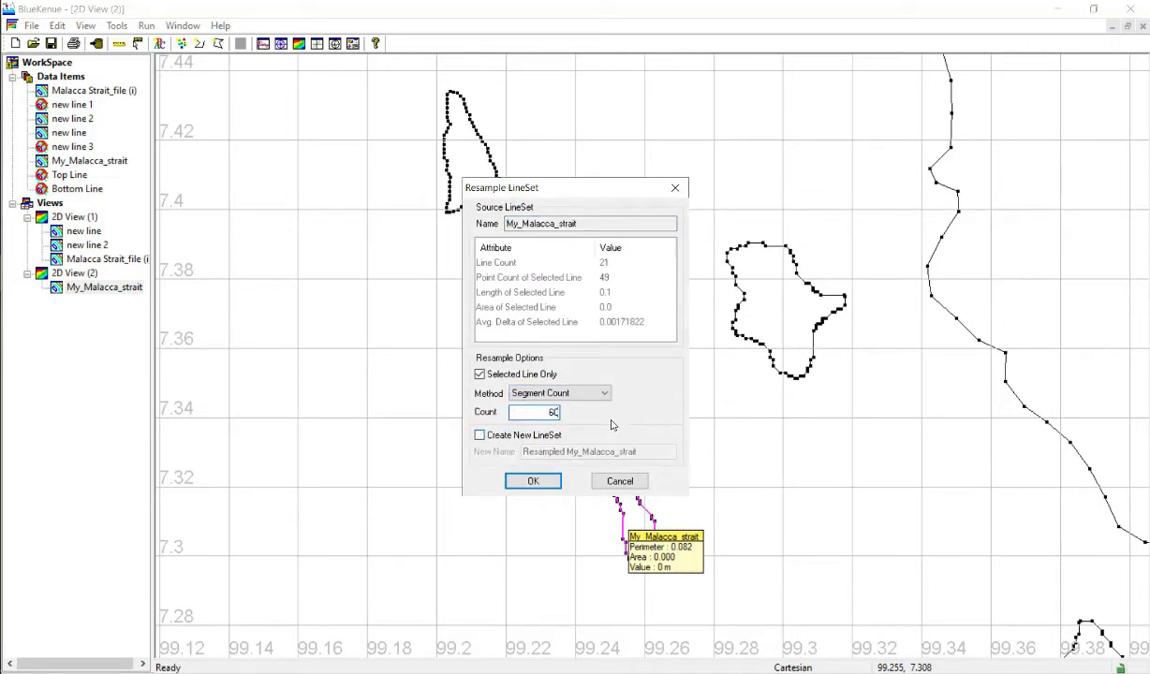
{"action": "left_click", "coordinate": [545, 482]}
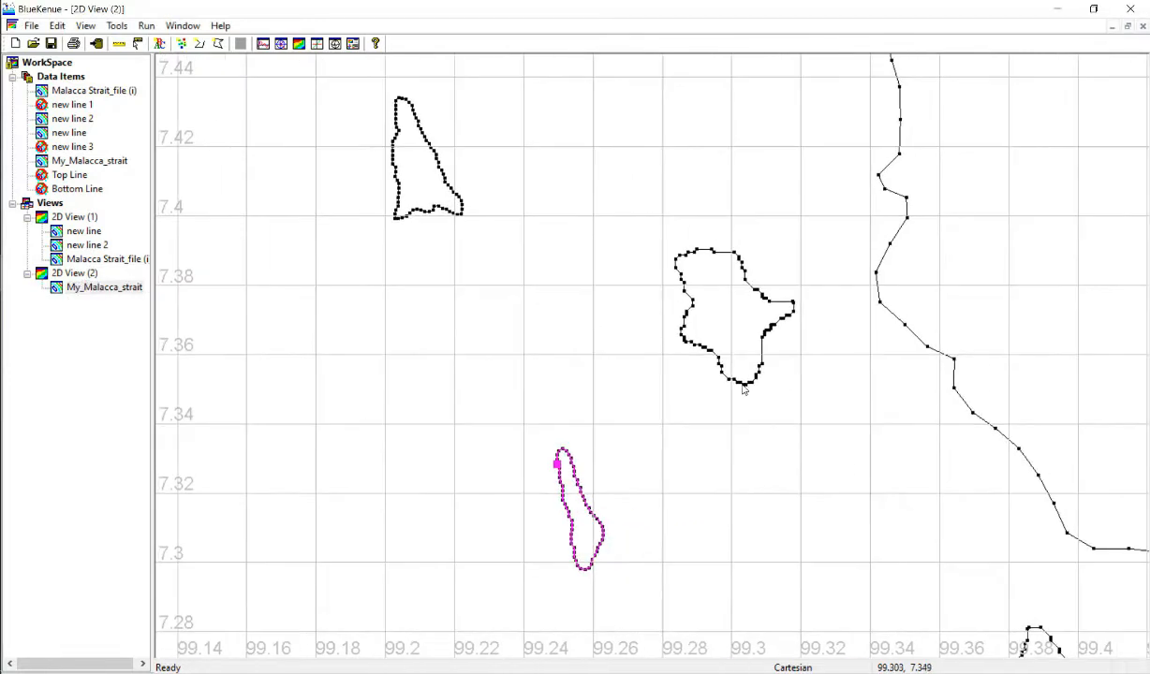
Resample only the star-shaped island near 99.3, 7.37 in place, using Segment Count with a count of 80 and no new LineSet.
{"action": "right_click", "coordinate": [725, 256]}
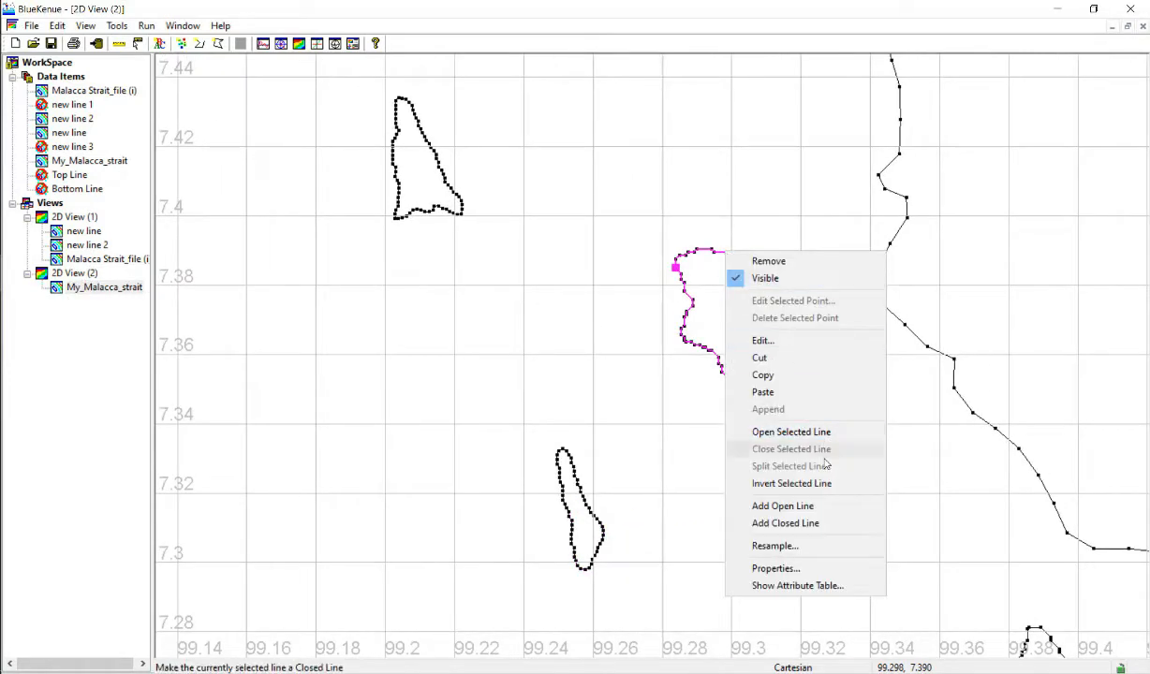
{"action": "left_click", "coordinate": [758, 523]}
{"action": "left_click", "coordinate": [559, 392]}
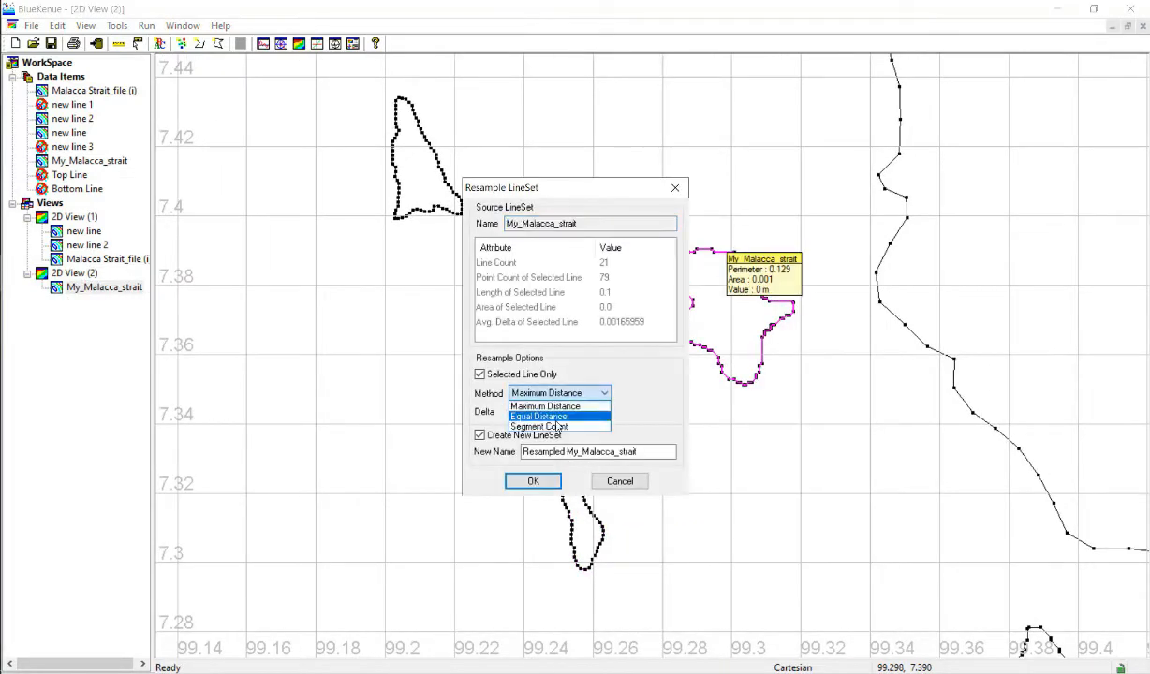
{"action": "left_click", "coordinate": [539, 423]}
{"action": "left_click", "coordinate": [531, 437]}
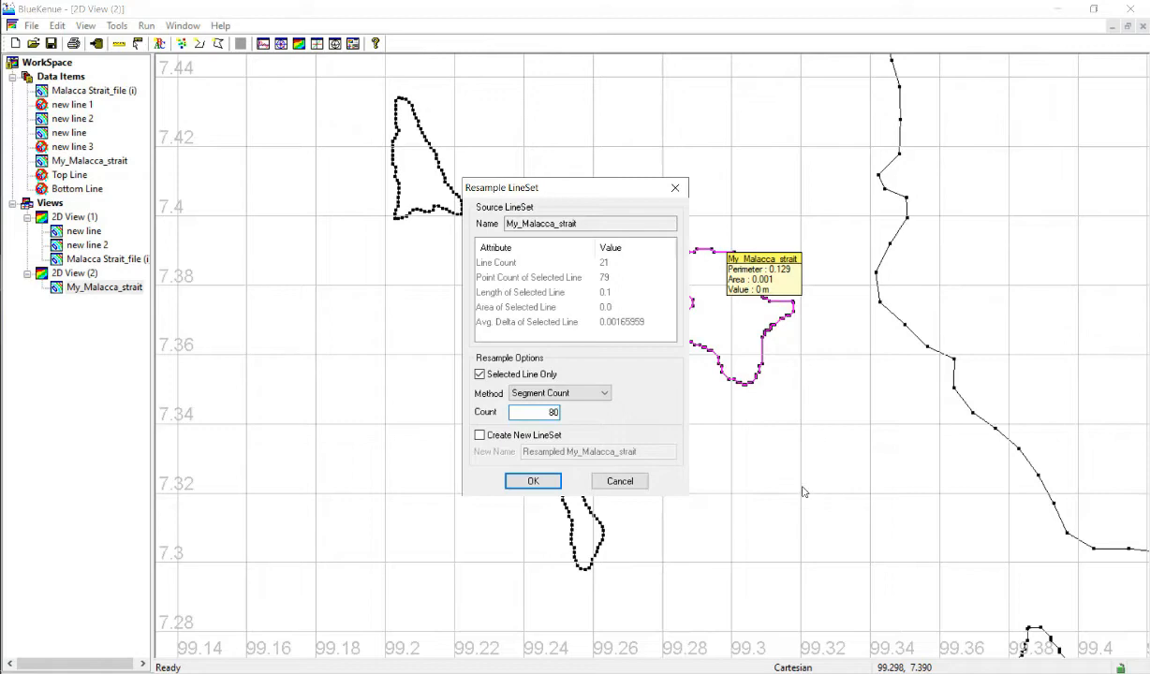
{"action": "left_click", "coordinate": [511, 477]}
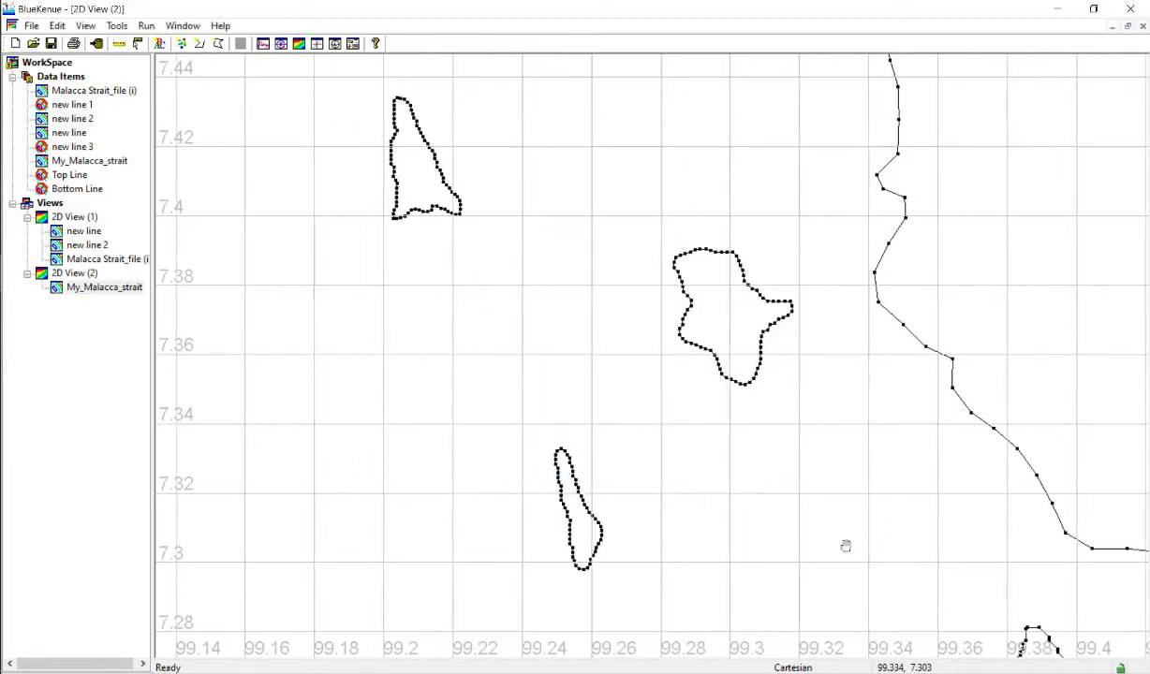
Resample only the three-armed island near 99.4, 7.24 in place, using Segment Count with a count of 150 and no new LineSet.
{"action": "left_click_drag", "start_coordinate": [845, 546], "coordinate": [668, 185]}
{"action": "left_click_drag", "start_coordinate": [890, 378], "coordinate": [731, 336]}
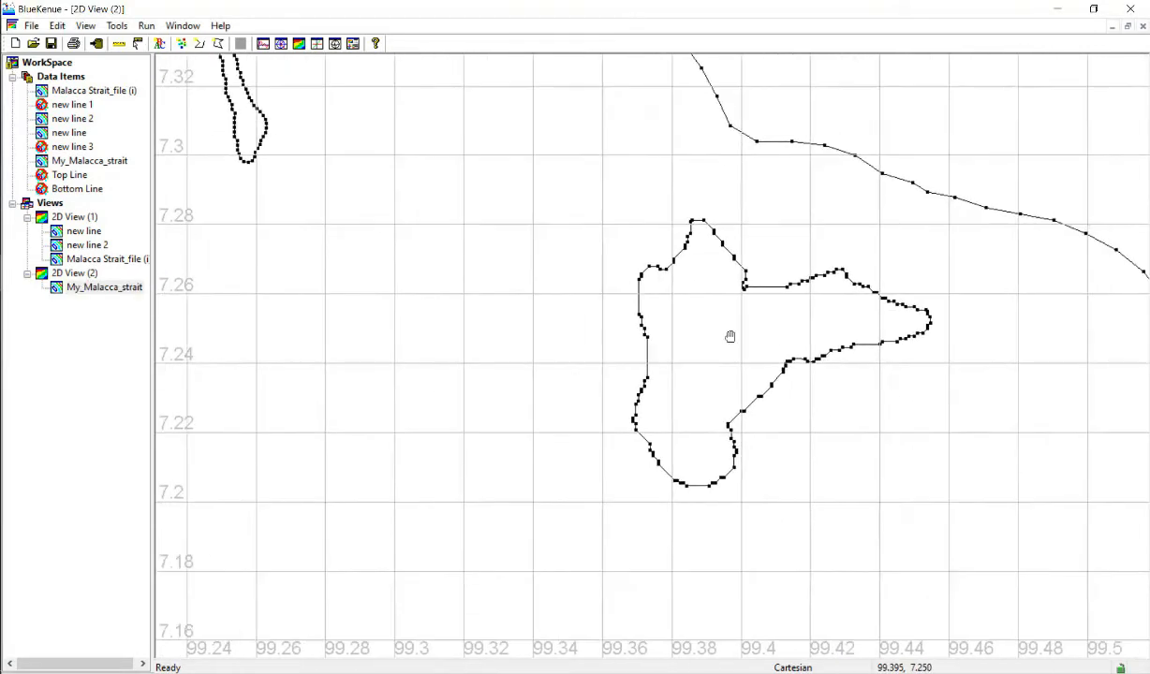
{"action": "left_click", "coordinate": [763, 292]}
{"action": "right_click", "coordinate": [763, 291]}
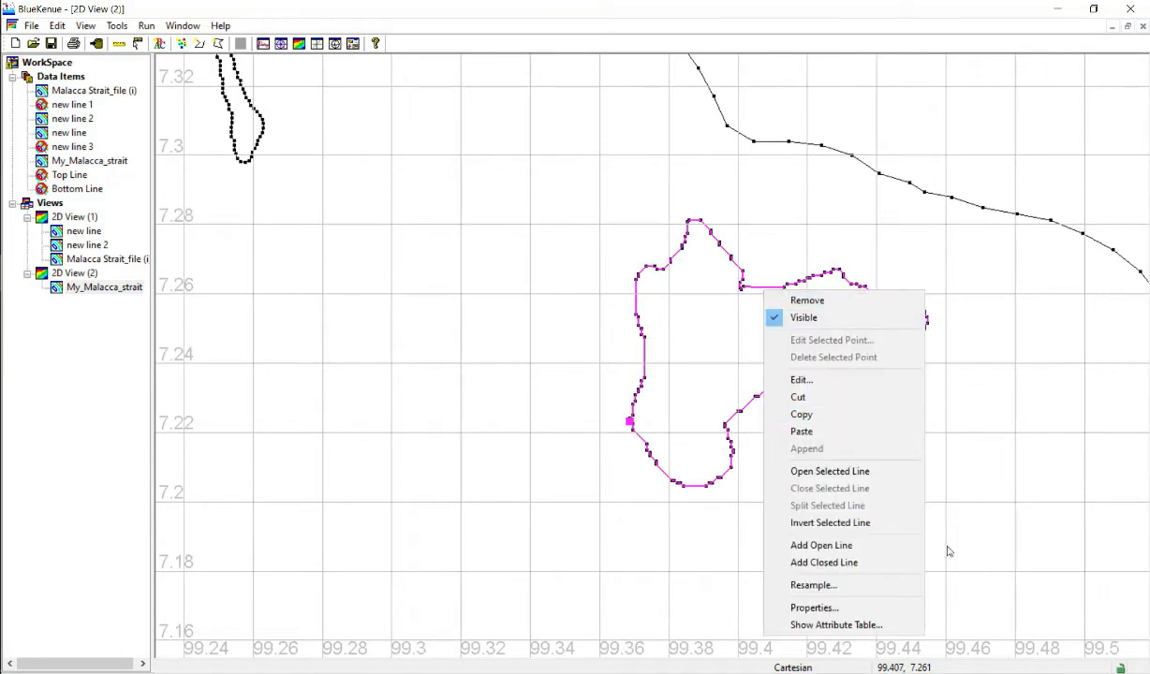
{"action": "left_click", "coordinate": [904, 588]}
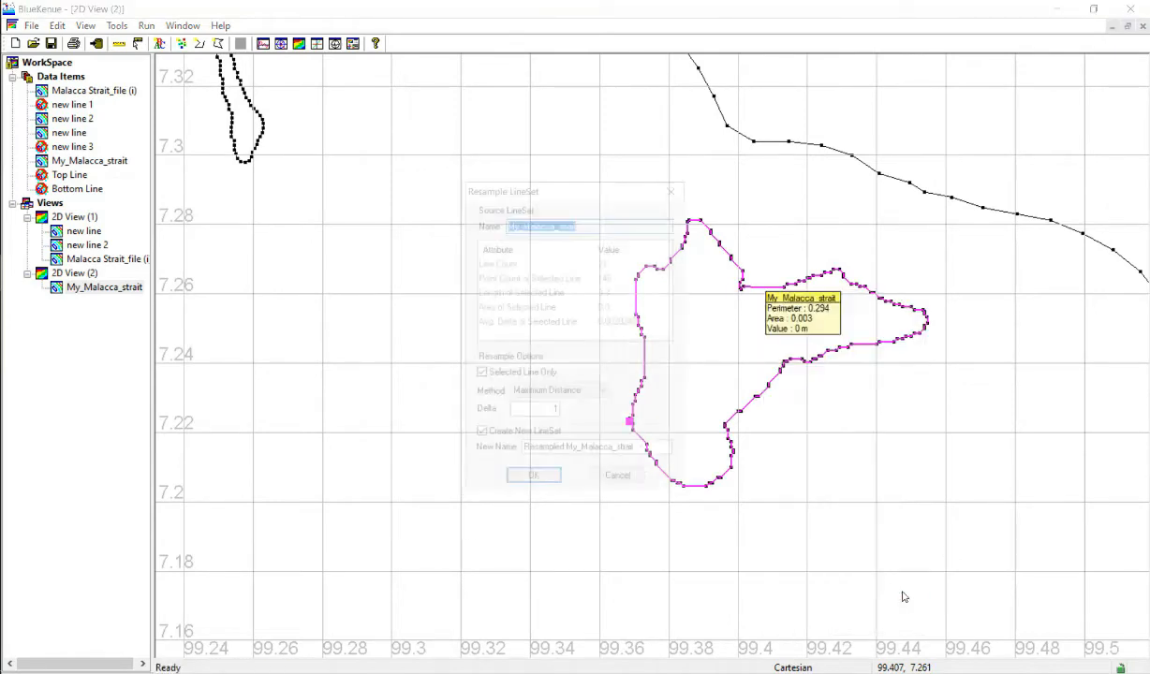
{"action": "left_click", "coordinate": [577, 394]}
{"action": "left_click", "coordinate": [543, 426]}
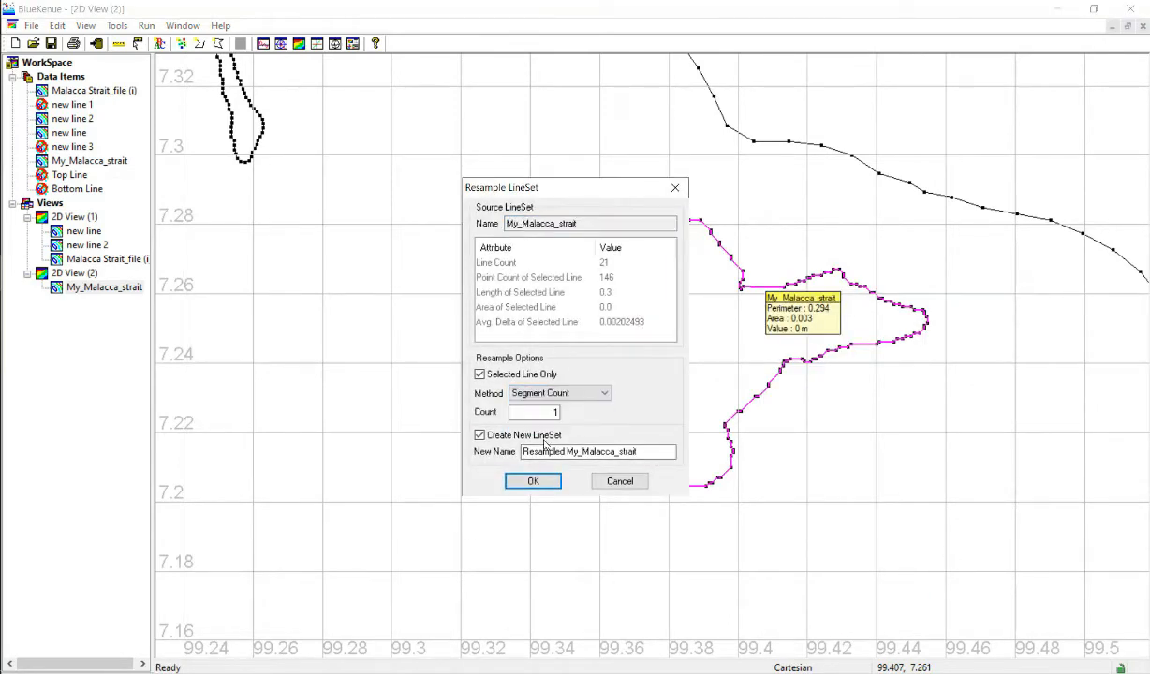
{"action": "left_click", "coordinate": [536, 436]}
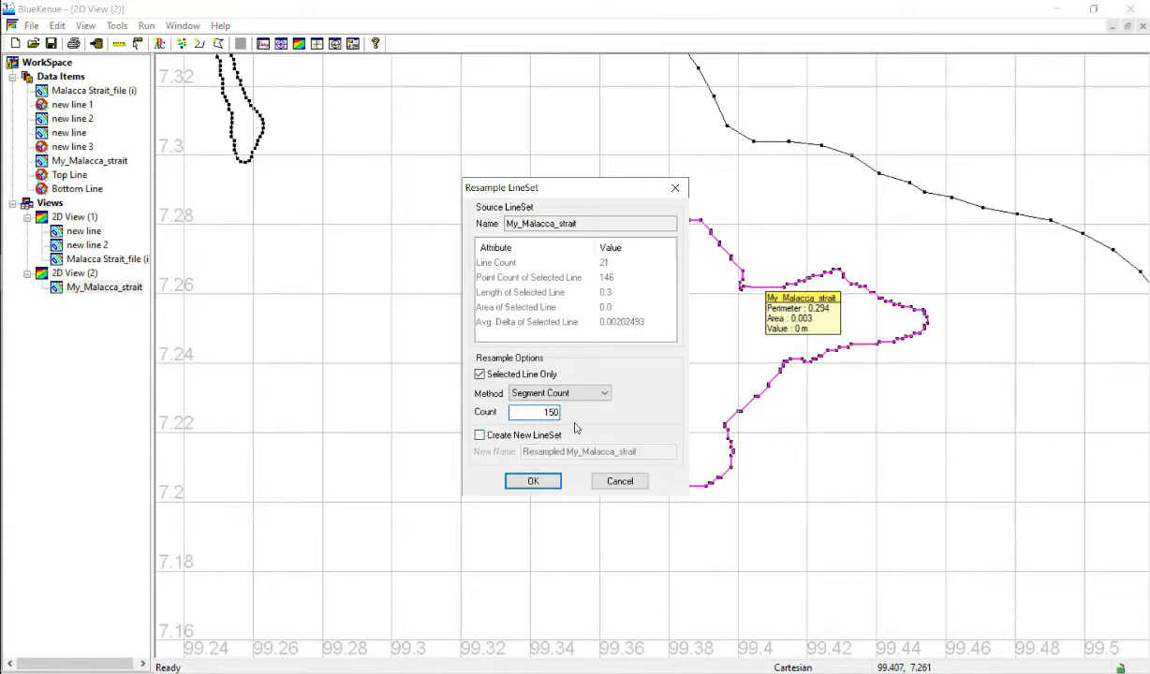
{"action": "left_click", "coordinate": [533, 481]}
Resample only the diagonal, elongated island near 99.59, 7.1 in place, using the Segment Count method and no new LineSet.
{"action": "scroll", "coordinate": [663, 518], "scroll_direction": "down", "scroll_amount": 1}
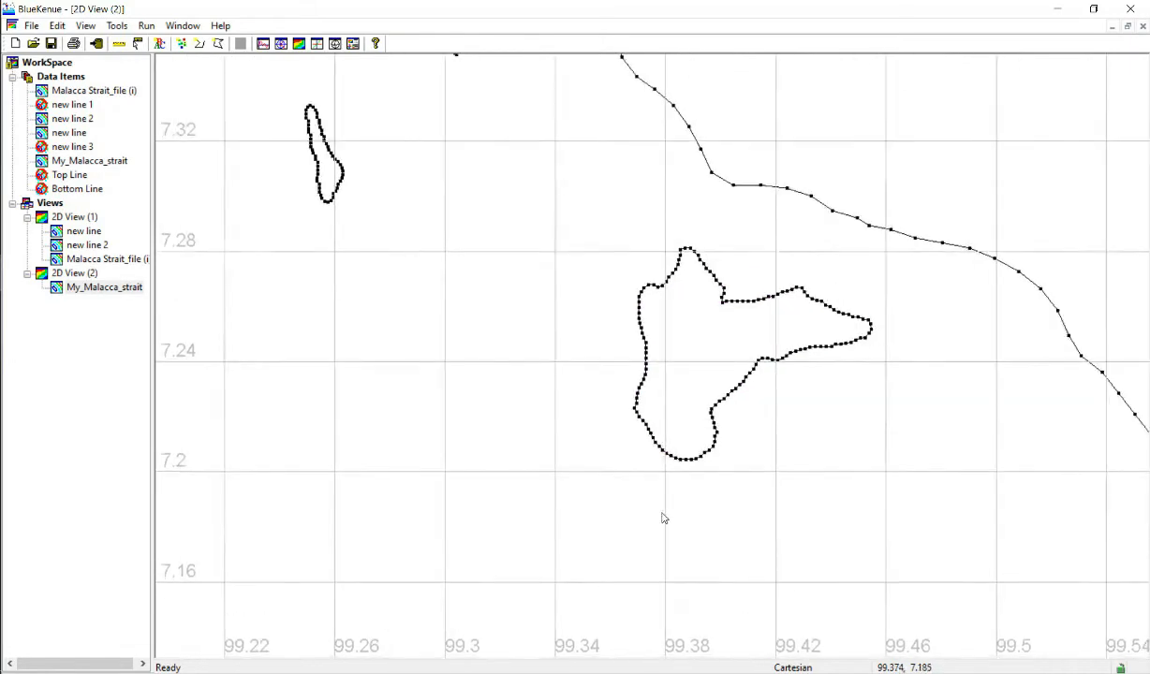
{"action": "scroll", "coordinate": [664, 517], "scroll_direction": "down", "scroll_amount": 8}
{"action": "left_click_drag", "start_coordinate": [641, 406], "coordinate": [308, 111]}
{"action": "left_click_drag", "start_coordinate": [645, 377], "coordinate": [692, 493]}
{"action": "scroll", "coordinate": [692, 494], "scroll_direction": "up", "scroll_amount": 3}
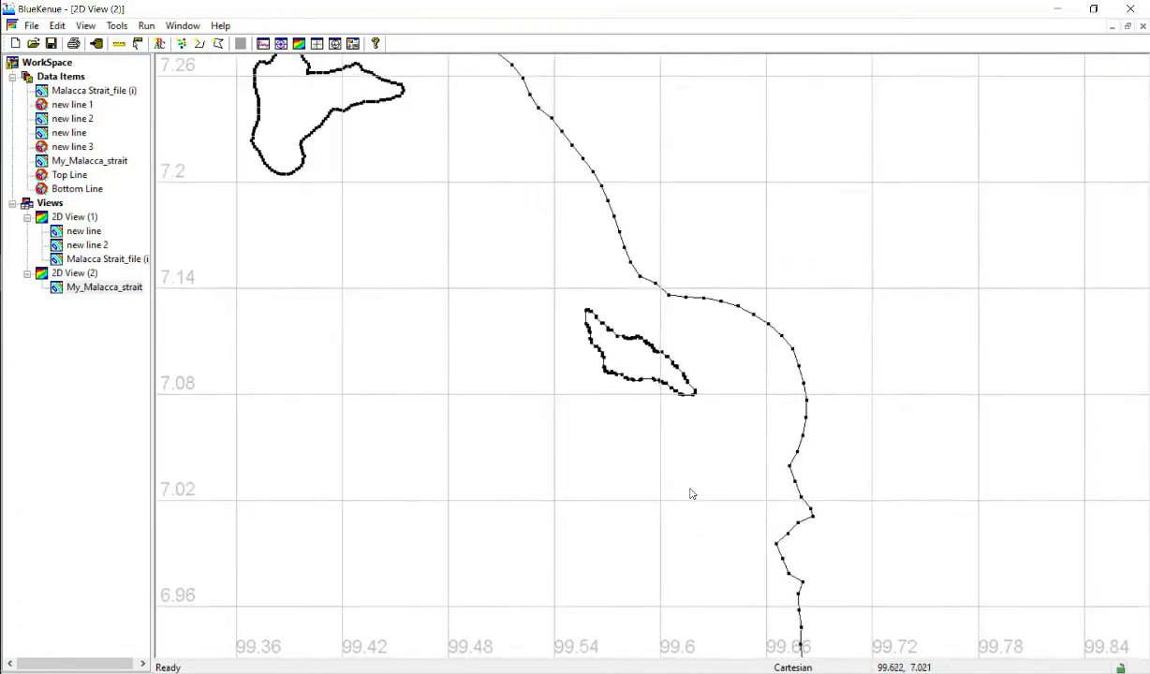
{"action": "scroll", "coordinate": [691, 493], "scroll_direction": "up", "scroll_amount": 5}
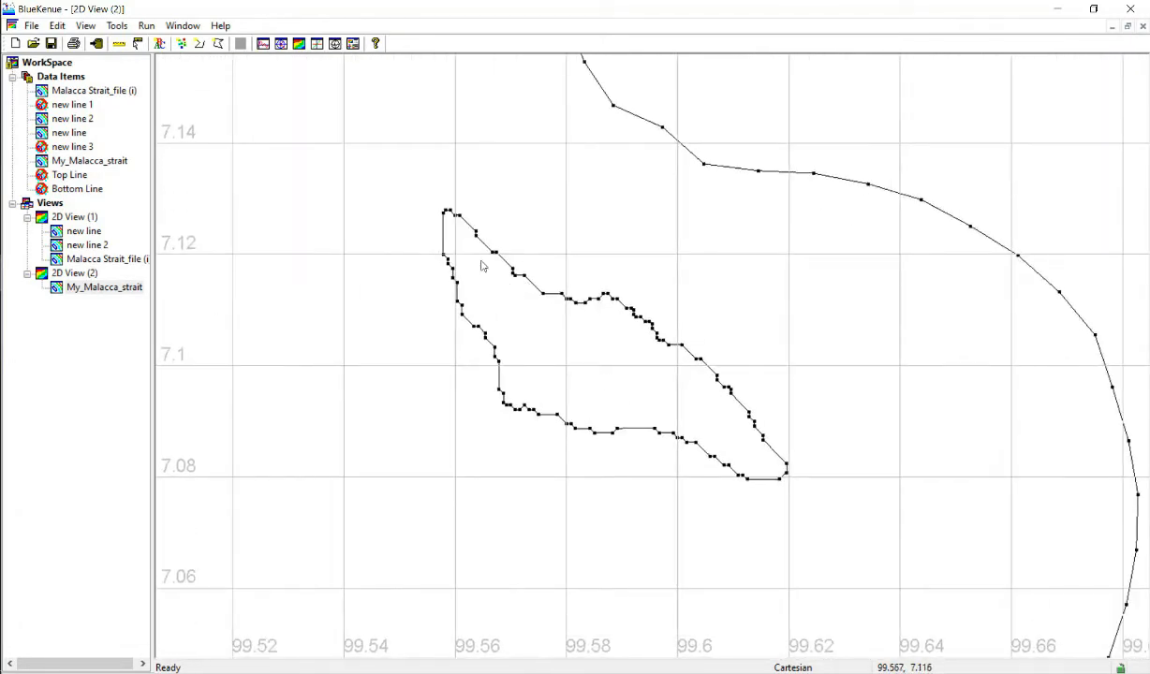
{"action": "left_click", "coordinate": [444, 240]}
{"action": "right_click", "coordinate": [443, 236]}
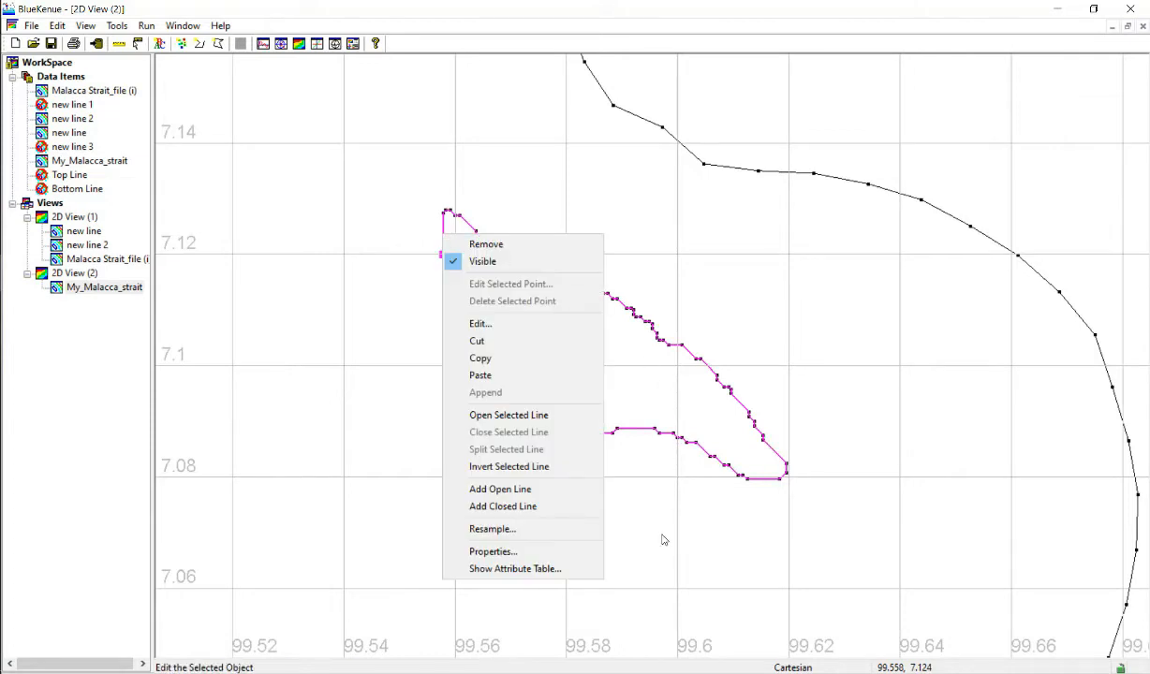
{"action": "left_click", "coordinate": [585, 530]}
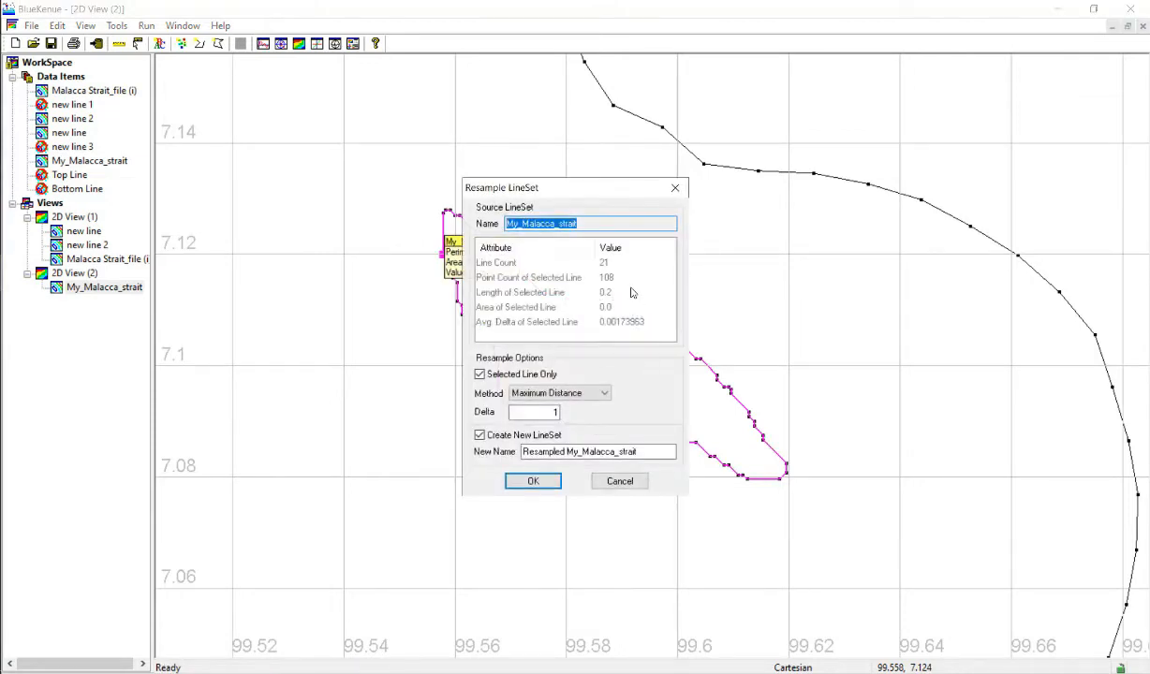
{"action": "left_click", "coordinate": [560, 393]}
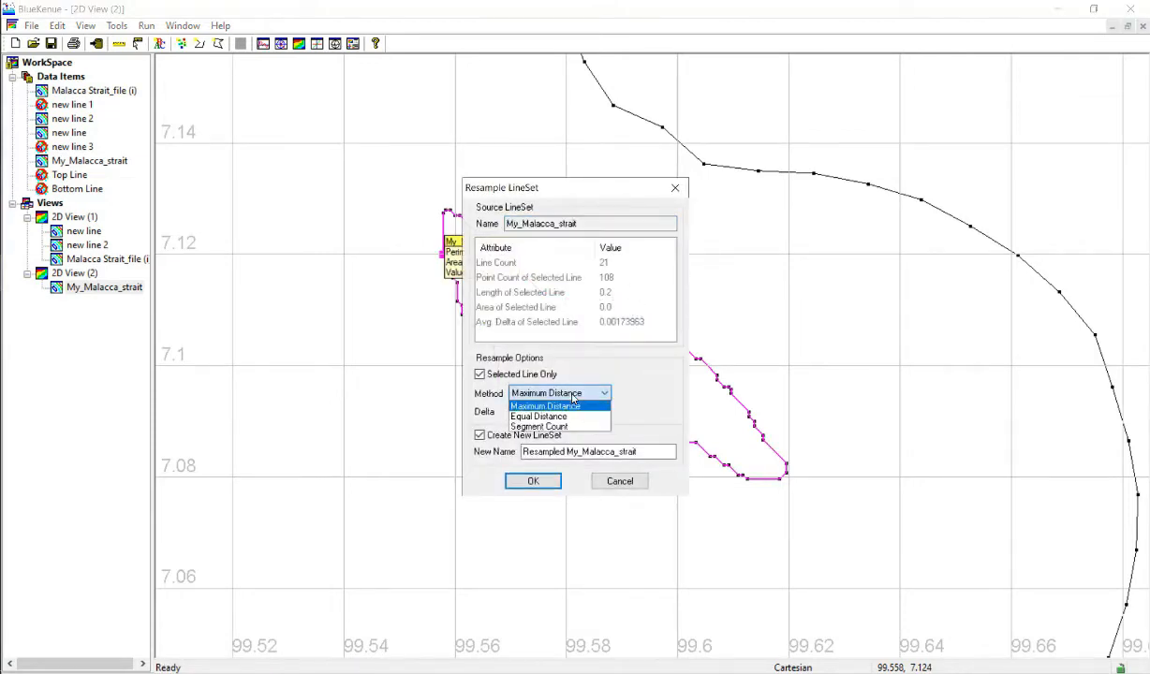
{"action": "left_click", "coordinate": [539, 428]}
{"action": "left_click", "coordinate": [537, 436]}
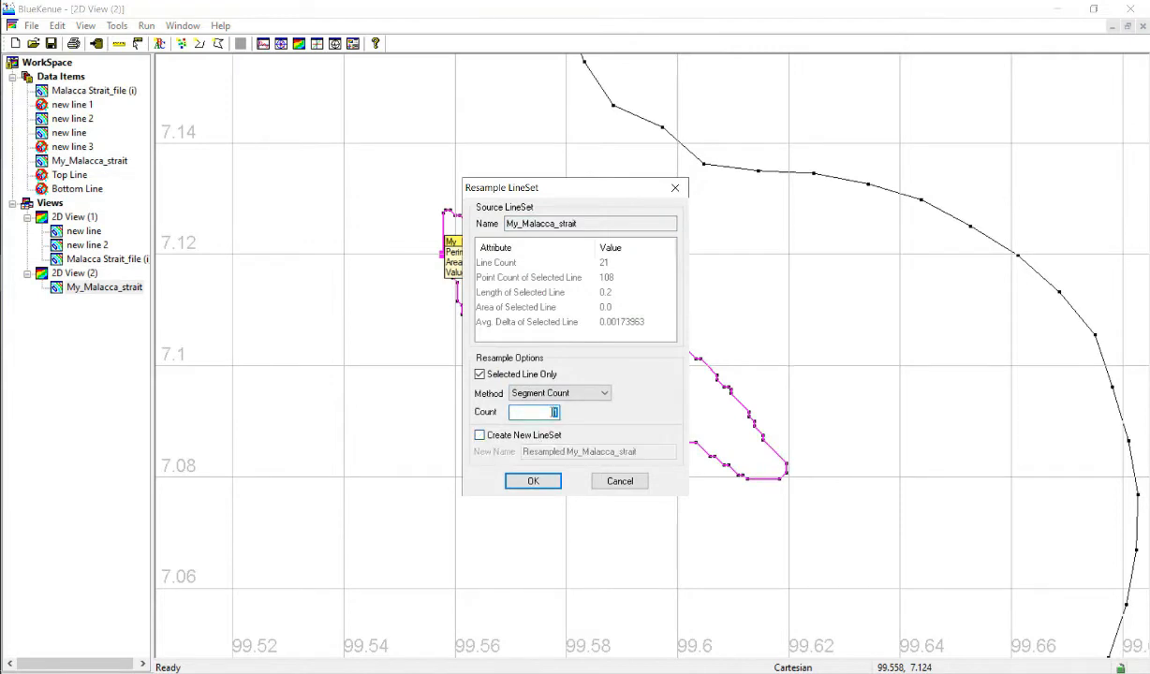
{"action": "left_click", "coordinate": [533, 481]}
Resample only the small rounded island near 99.535, 6.83 in place, using the Segment Count method and no new LineSet.
{"action": "scroll", "coordinate": [598, 534], "scroll_direction": "down", "scroll_amount": 5}
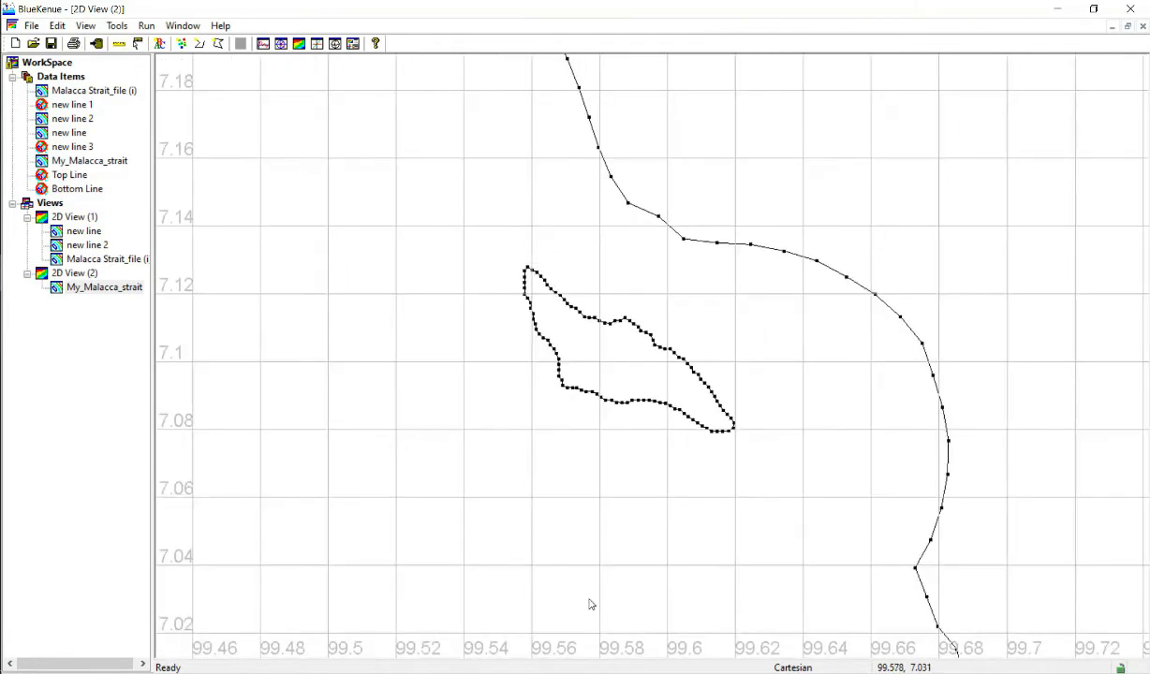
{"action": "left_click_drag", "start_coordinate": [594, 590], "coordinate": [676, 373]}
{"action": "scroll", "coordinate": [718, 423], "scroll_direction": "down", "scroll_amount": 6}
{"action": "left_click_drag", "start_coordinate": [625, 459], "coordinate": [659, 281]}
{"action": "scroll", "coordinate": [716, 398], "scroll_direction": "up", "scroll_amount": 3}
{"action": "scroll", "coordinate": [722, 405], "scroll_direction": "up", "scroll_amount": 8}
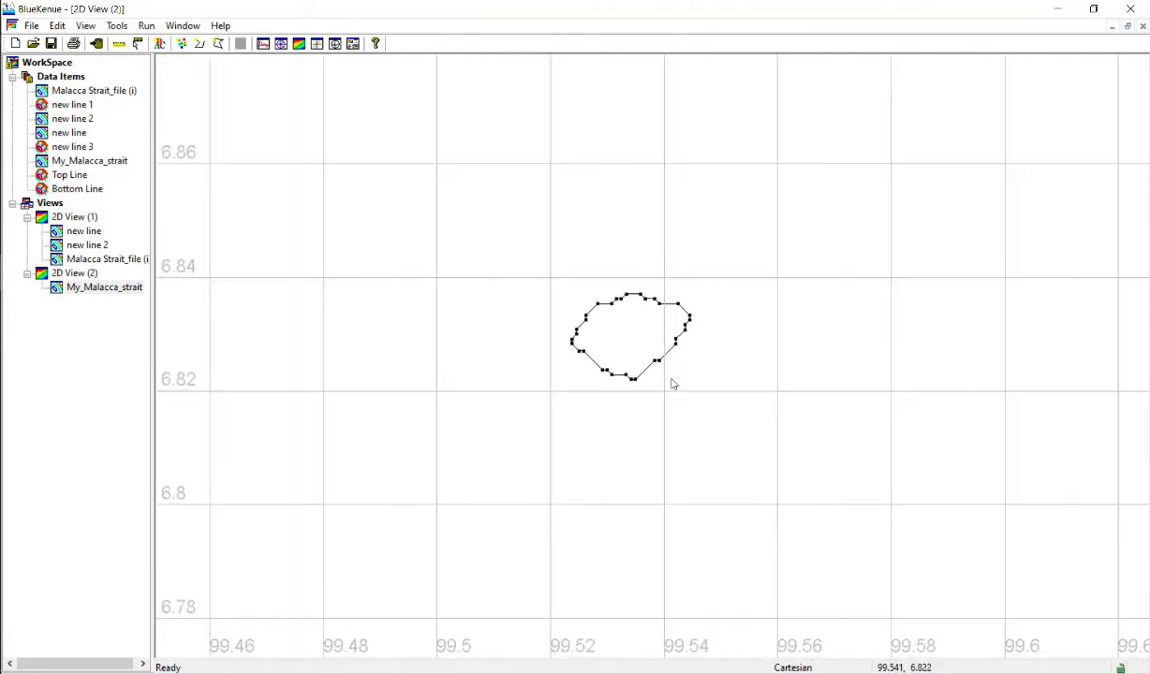
{"action": "right_click", "coordinate": [645, 383]}
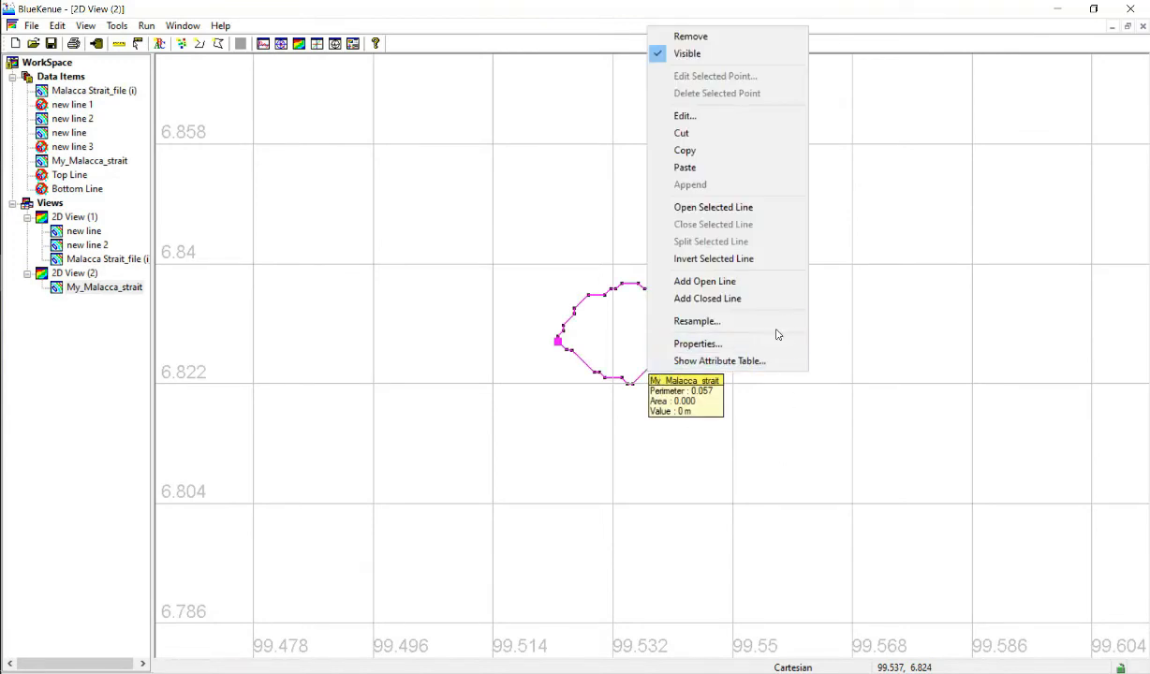
{"action": "left_click", "coordinate": [769, 318]}
{"action": "left_click", "coordinate": [586, 393]}
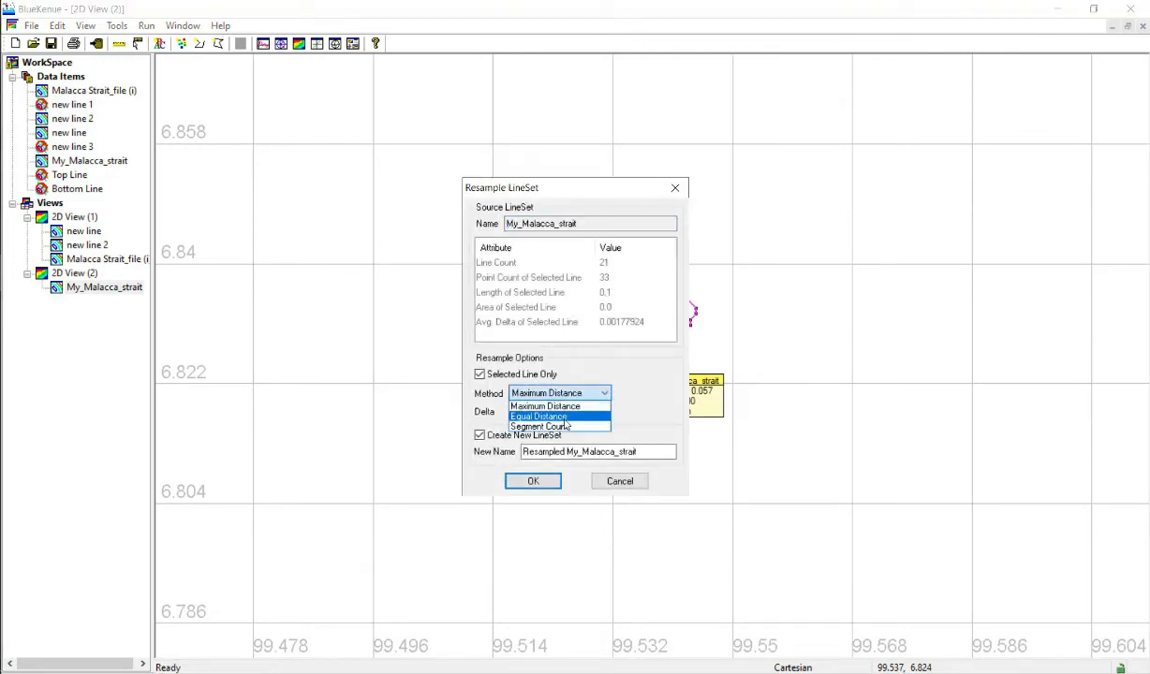
{"action": "left_click", "coordinate": [547, 425]}
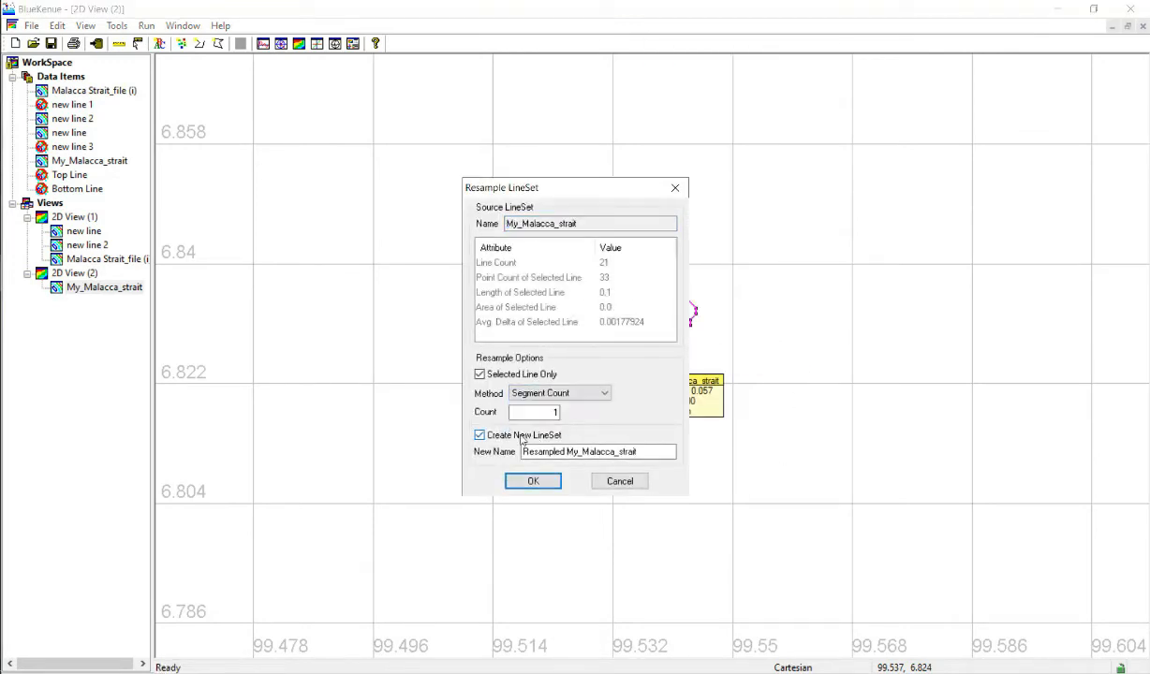
{"action": "left_click", "coordinate": [516, 434]}
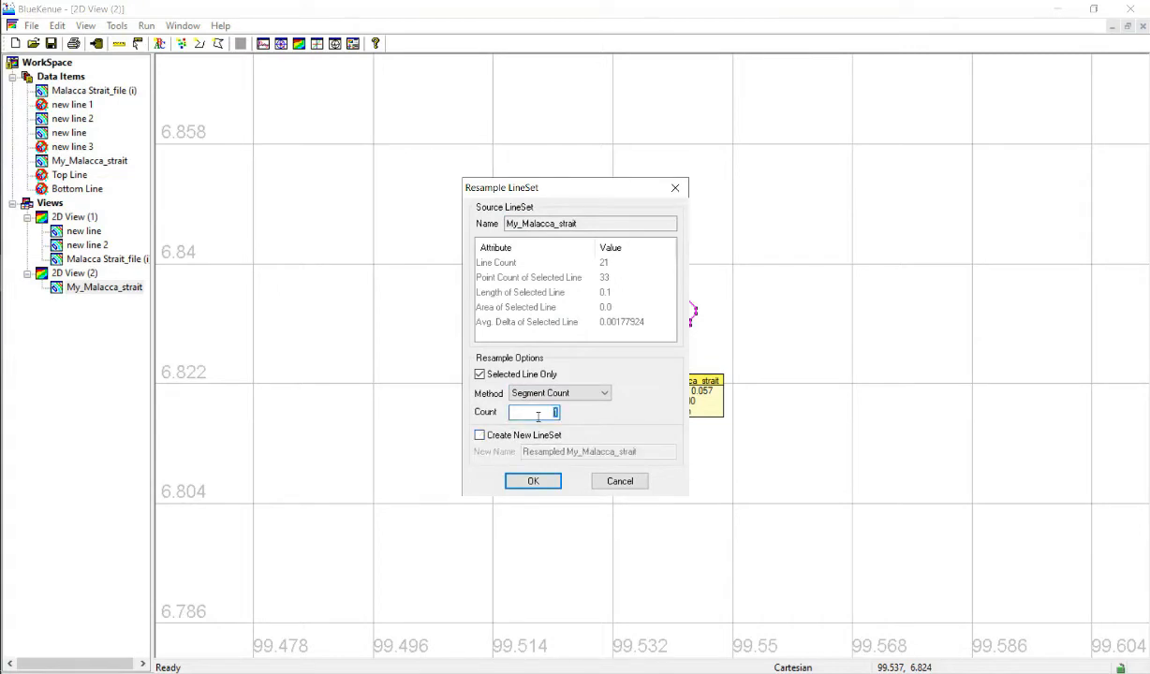
{"action": "left_click", "coordinate": [539, 483]}
Resample only the tall island near 99.64, 6.62 in place, using Segment Count with a count of 350 and no new LineSet.
{"action": "scroll", "coordinate": [560, 519], "scroll_direction": "down", "scroll_amount": 3}
{"action": "scroll", "coordinate": [618, 552], "scroll_direction": "down", "scroll_amount": 6}
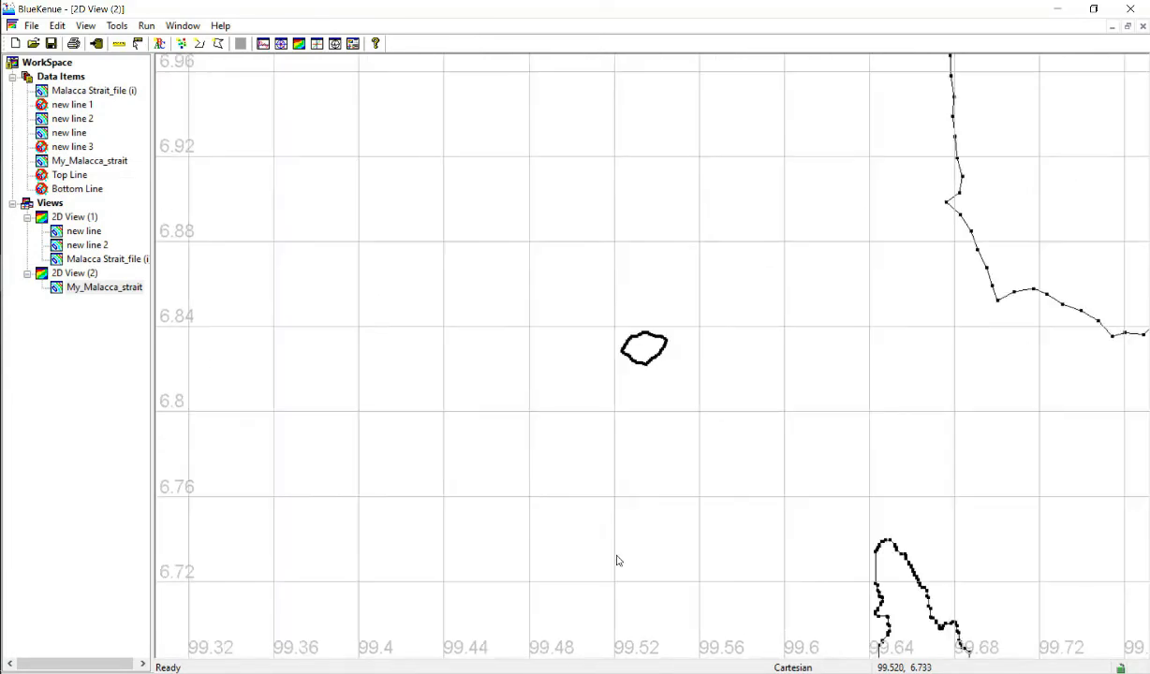
{"action": "left_click_drag", "start_coordinate": [826, 650], "coordinate": [611, 362]}
{"action": "scroll", "coordinate": [655, 354], "scroll_direction": "up", "scroll_amount": 5}
{"action": "scroll", "coordinate": [703, 439], "scroll_direction": "down", "scroll_amount": 4}
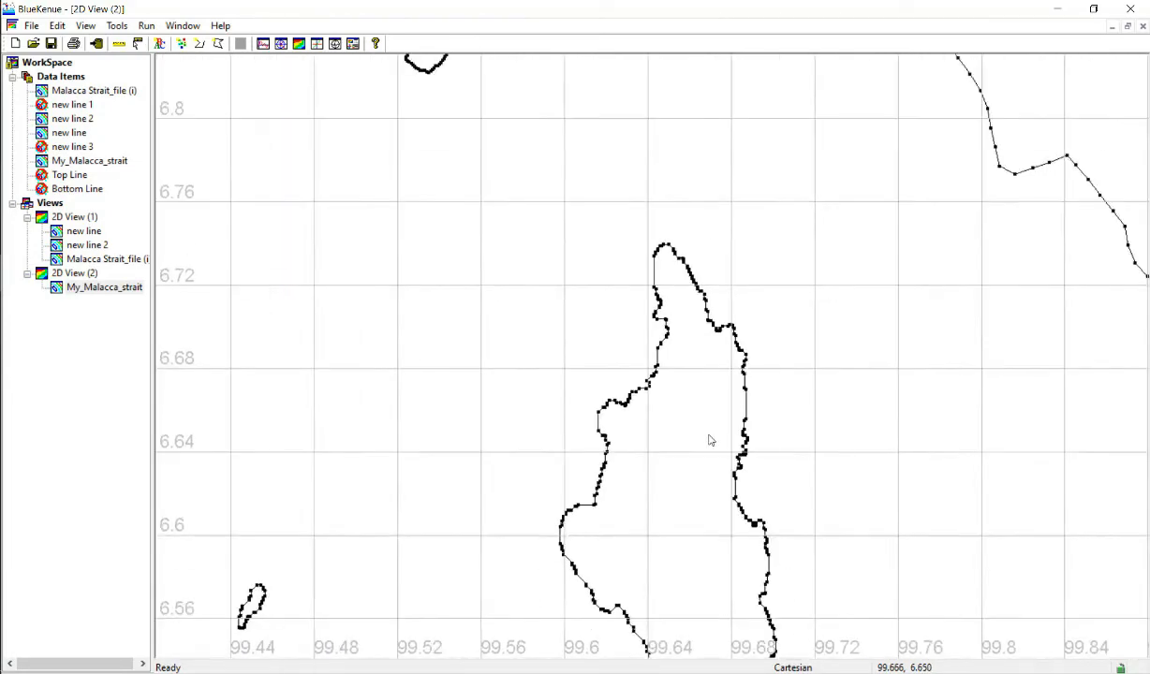
{"action": "left_click_drag", "start_coordinate": [693, 441], "coordinate": [655, 287]}
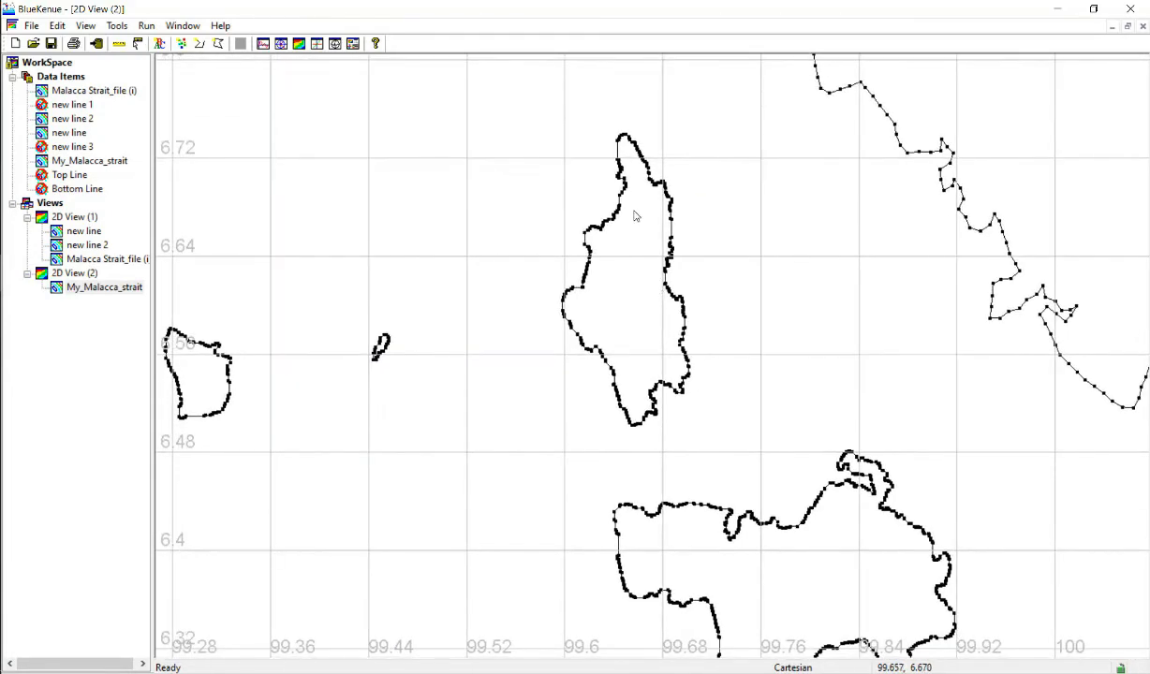
{"action": "left_click", "coordinate": [618, 159]}
{"action": "right_click", "coordinate": [618, 154]}
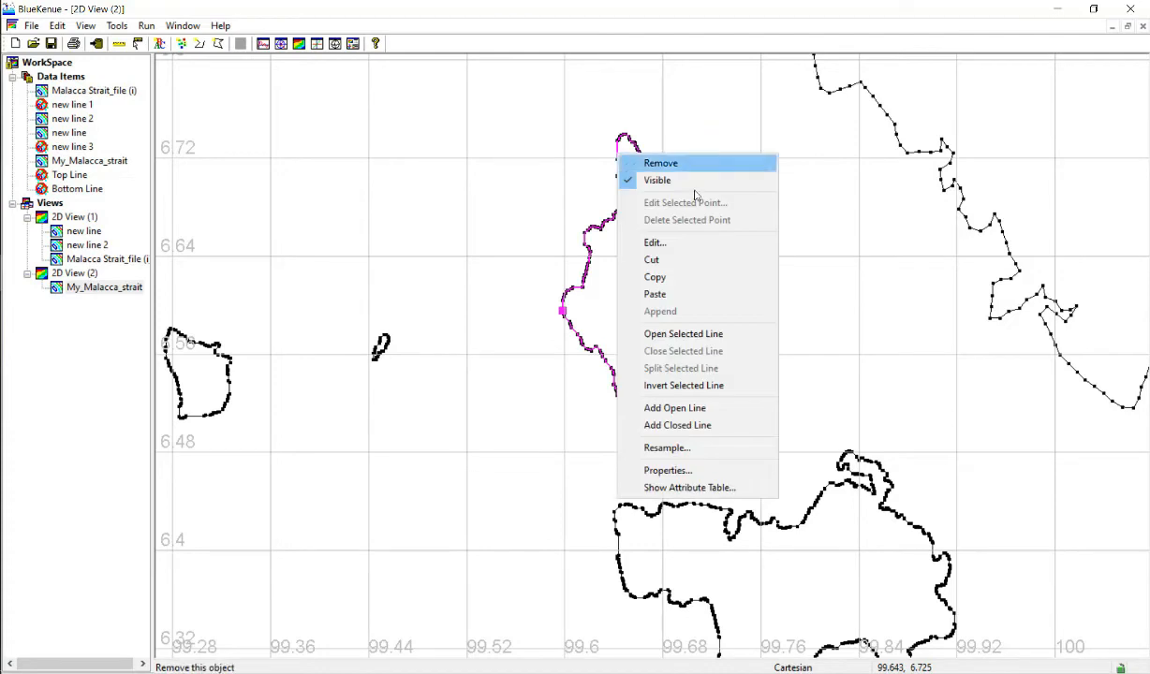
{"action": "left_click", "coordinate": [723, 454]}
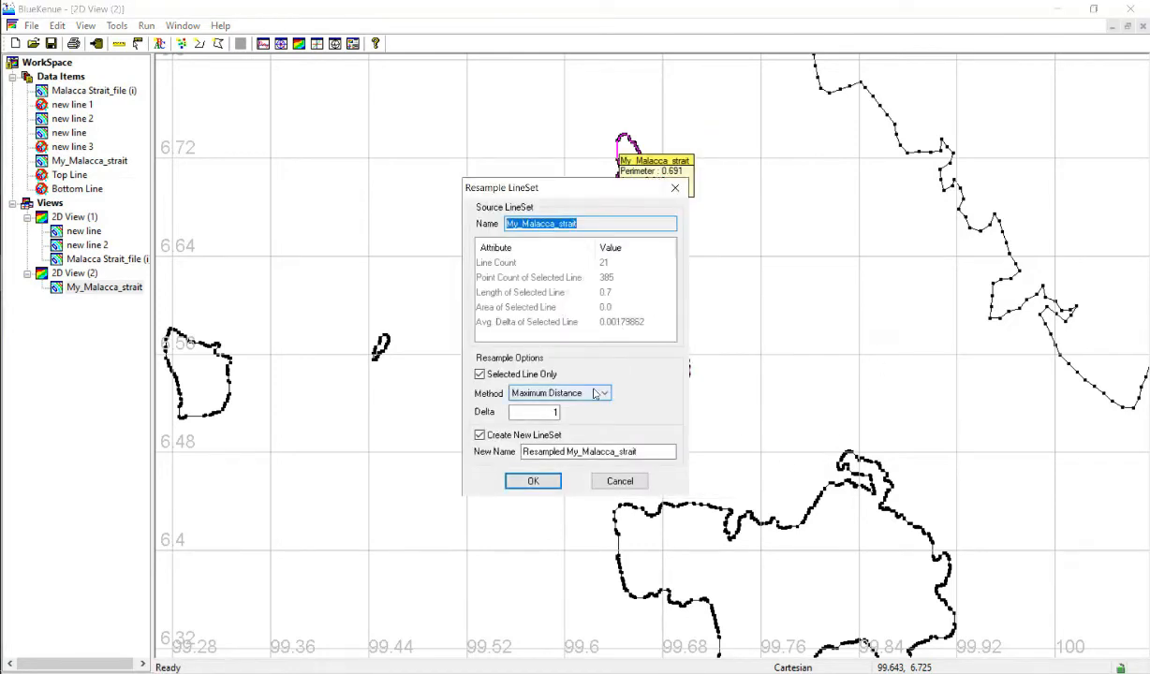
{"action": "left_click", "coordinate": [560, 394]}
{"action": "left_click", "coordinate": [553, 427]}
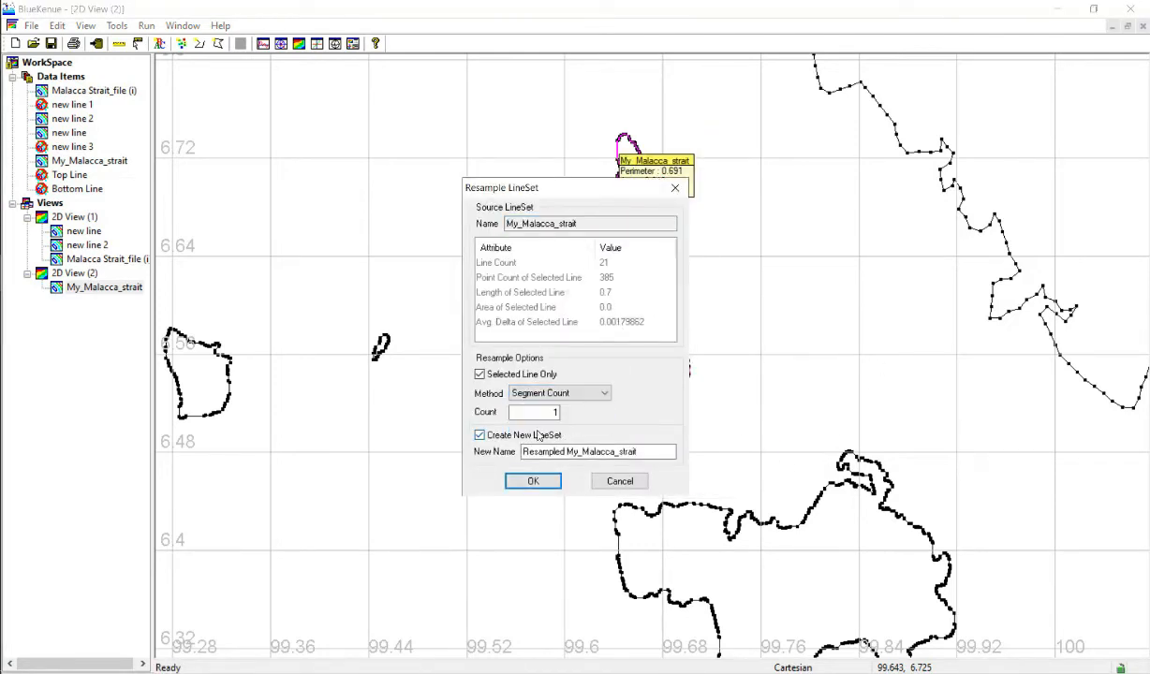
{"action": "left_click", "coordinate": [479, 434]}
{"action": "left_click", "coordinate": [534, 412]}
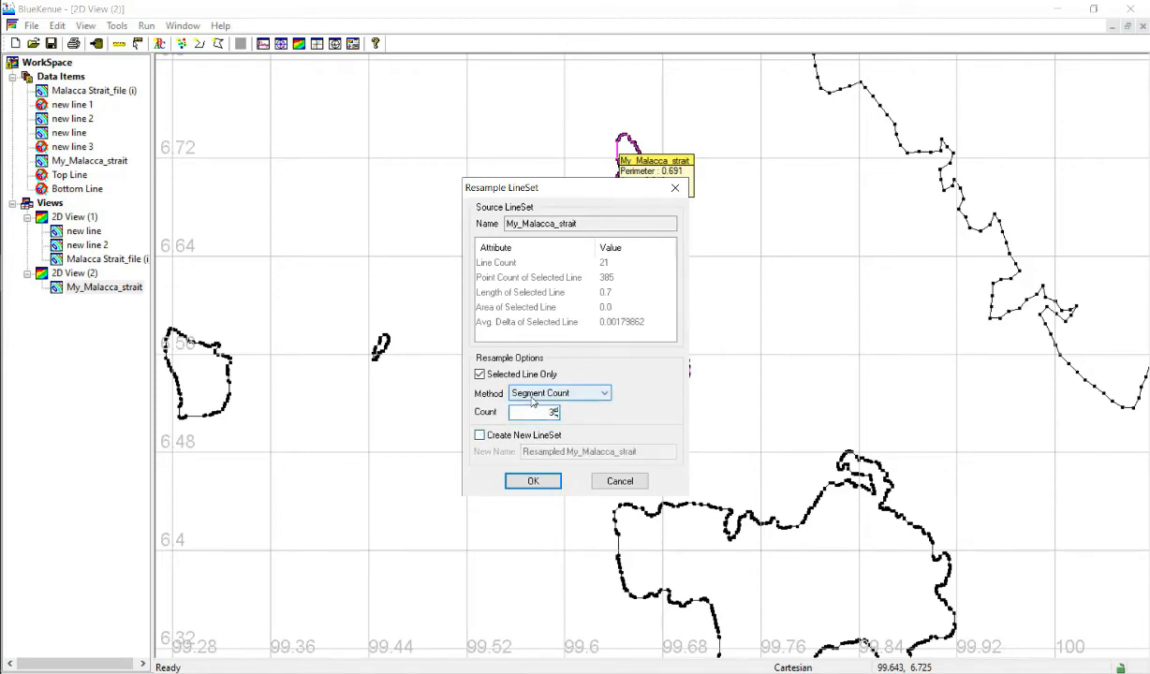
{"action": "left_click", "coordinate": [533, 480]}
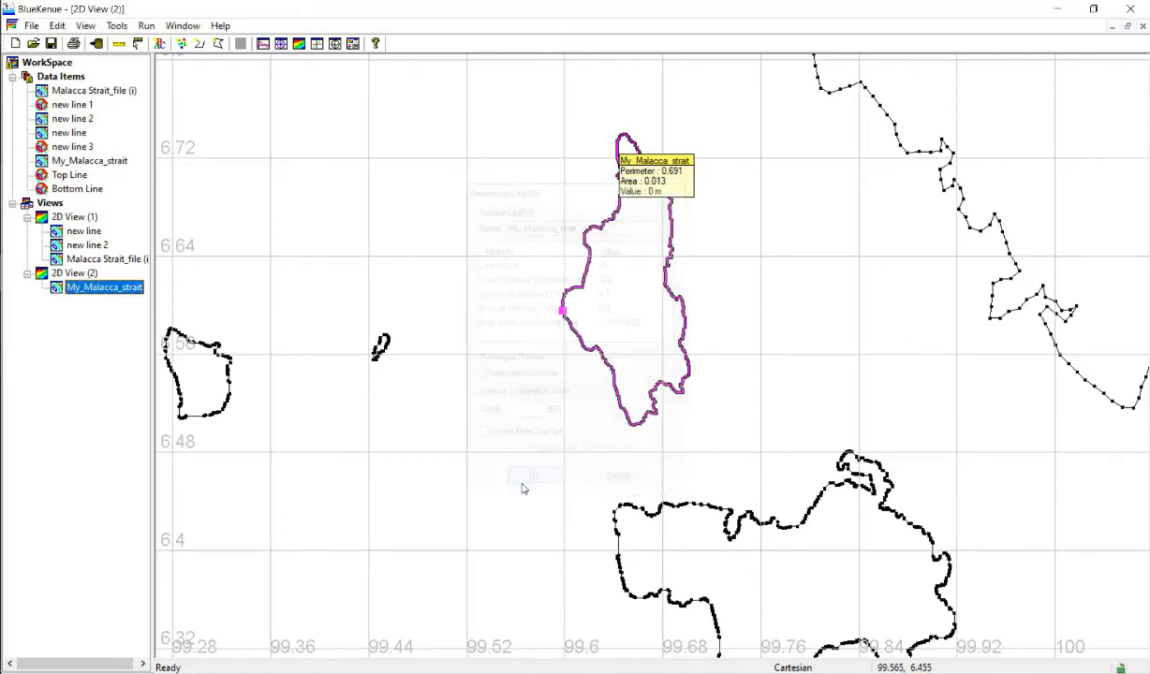
Resample only the tiny narrow island near 99.45, 6.565 in place, using the Segment Count method and no new LineSet.
{"action": "scroll", "coordinate": [669, 348], "scroll_direction": "up", "scroll_amount": 5}
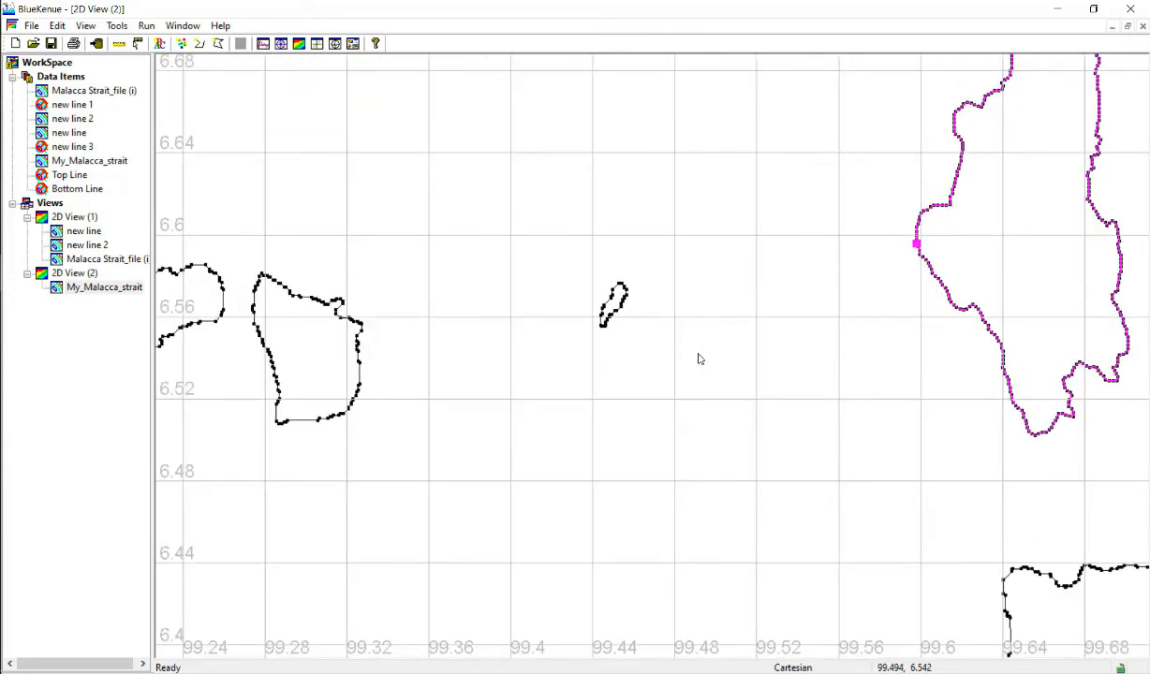
{"action": "scroll", "coordinate": [670, 376], "scroll_direction": "up", "scroll_amount": 2}
{"action": "left_click_drag", "start_coordinate": [598, 256], "coordinate": [836, 311]}
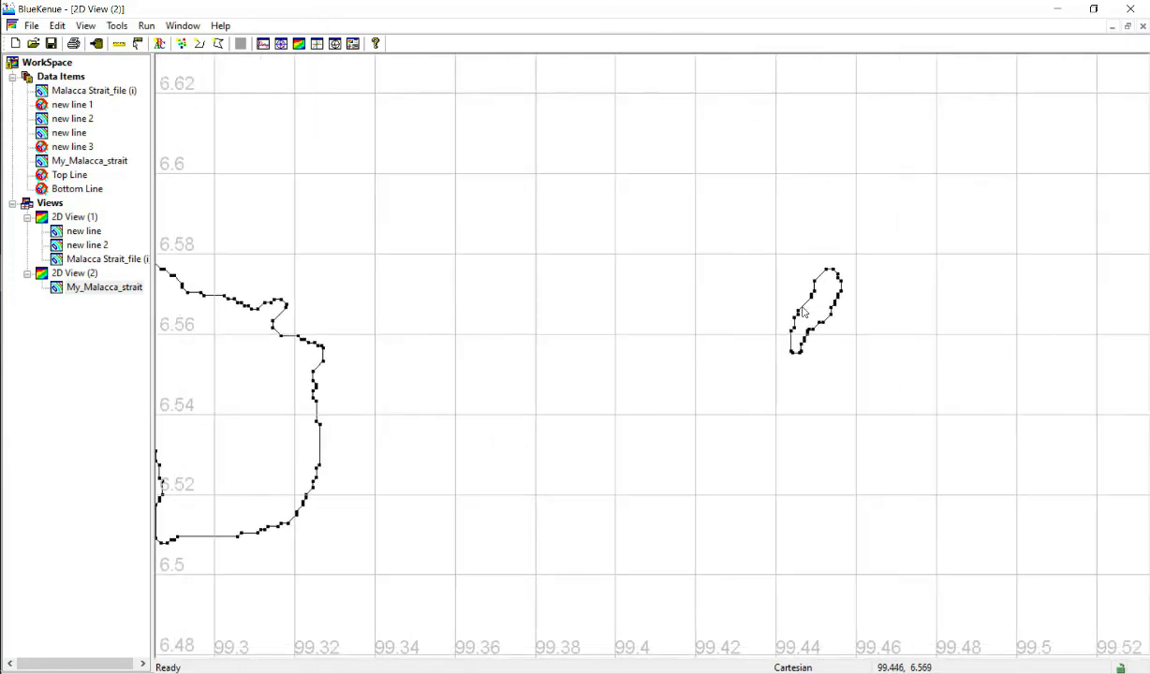
{"action": "right_click", "coordinate": [805, 308]}
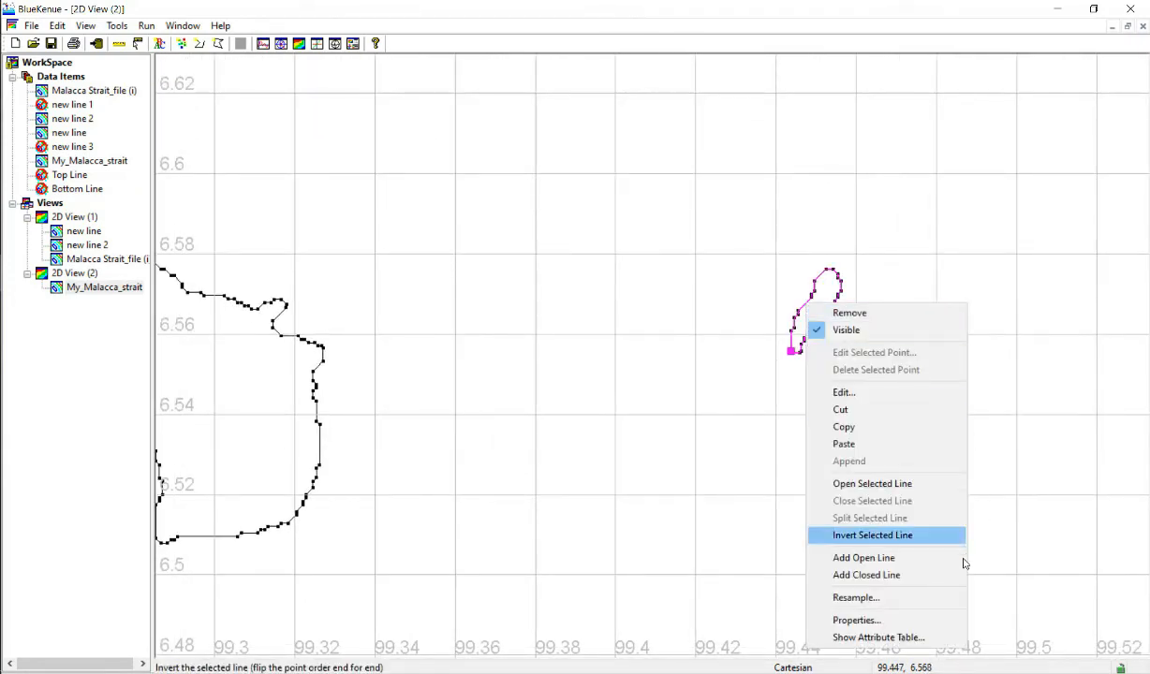
{"action": "left_click", "coordinate": [939, 597]}
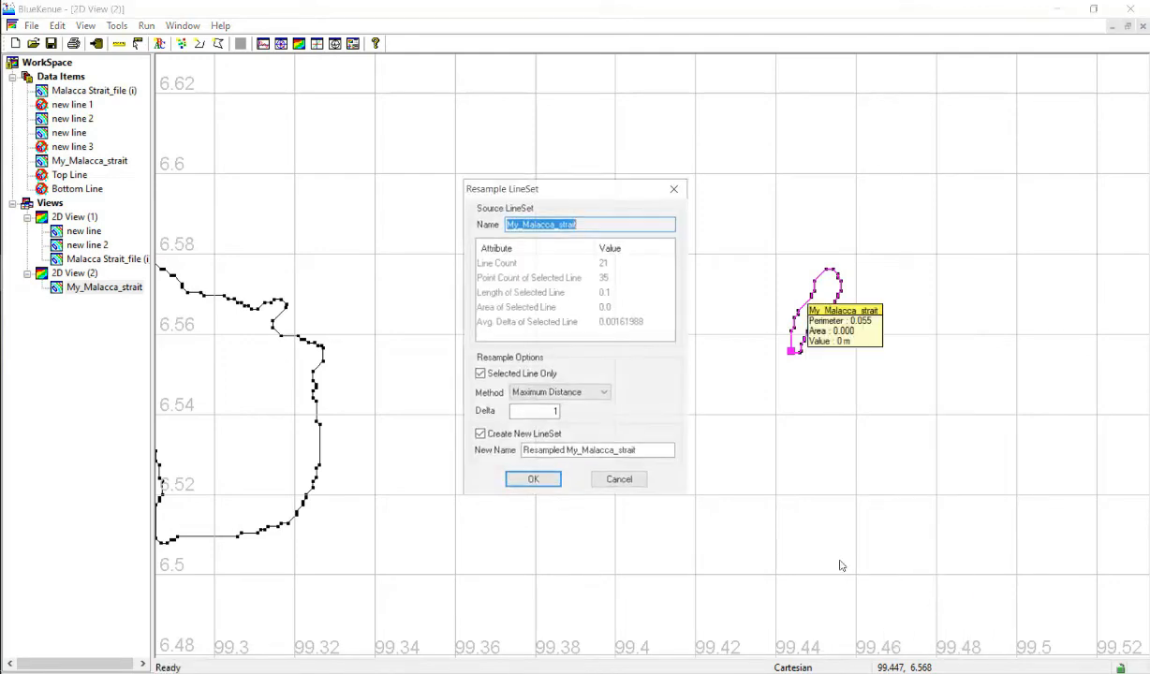
{"action": "left_click", "coordinate": [565, 393]}
{"action": "left_click", "coordinate": [548, 426]}
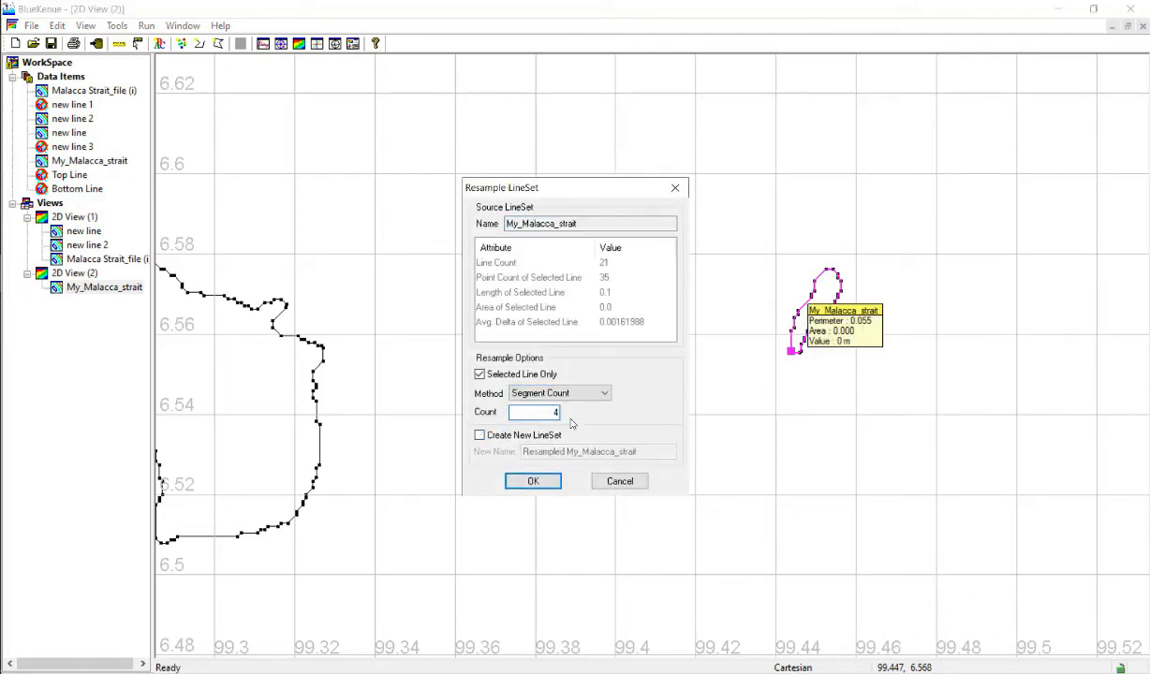
{"action": "left_click", "coordinate": [554, 480]}
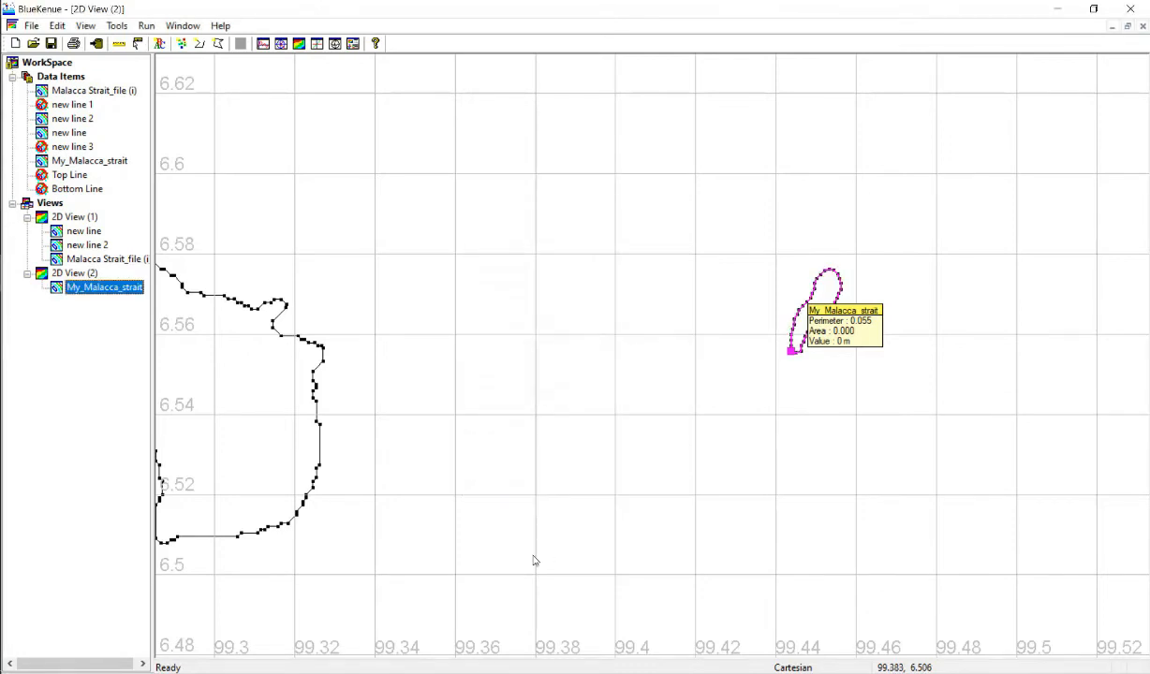
Resample only the island near 99.3, 6.54 in place, using Segment Count with a count of 120 and no new LineSet.
{"action": "left_click_drag", "start_coordinate": [536, 554], "coordinate": [1144, 545]}
{"action": "left_click", "coordinate": [723, 295]}
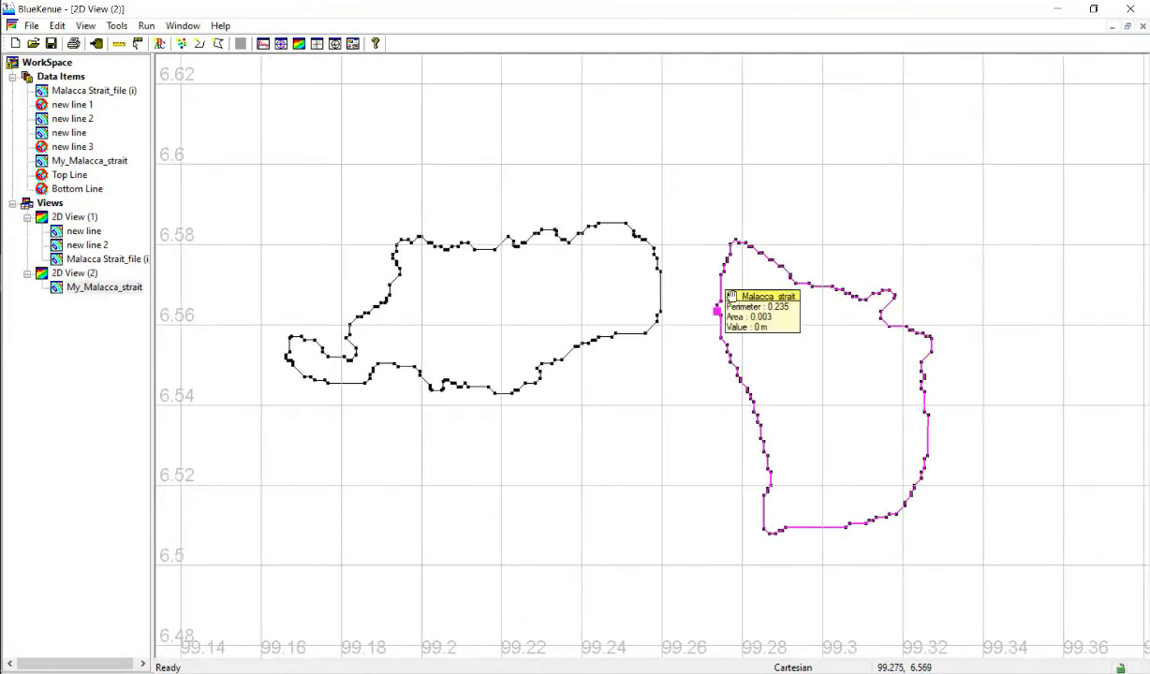
{"action": "right_click", "coordinate": [724, 291]}
{"action": "left_click", "coordinate": [852, 594]}
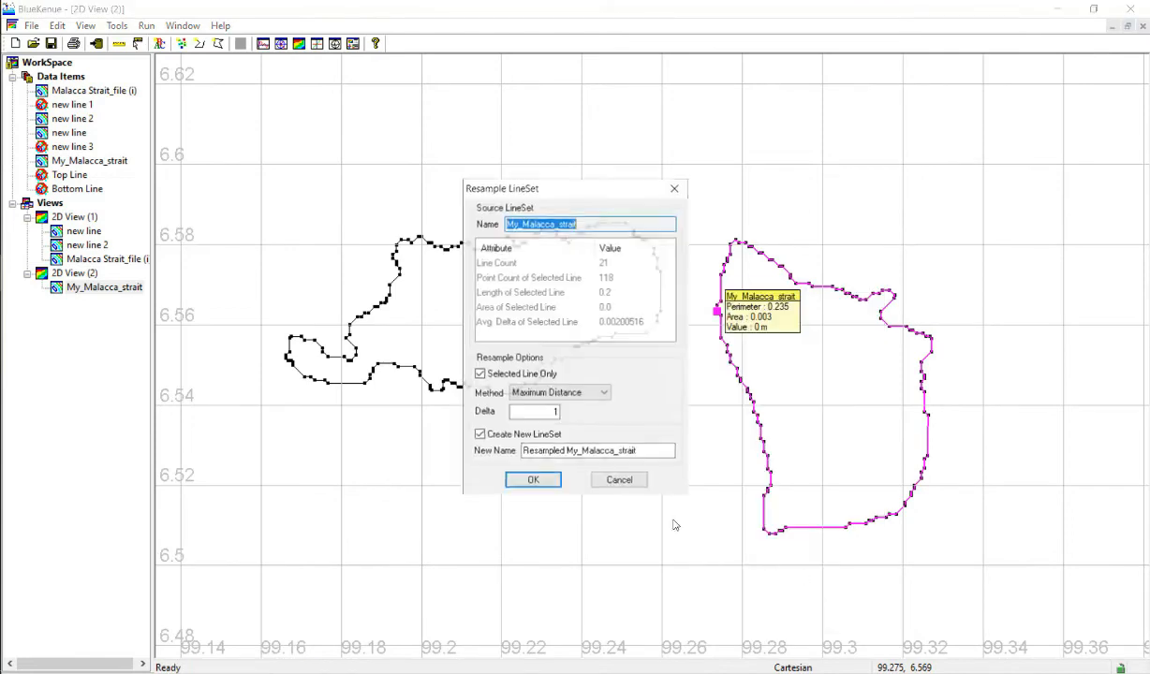
{"action": "left_click", "coordinate": [548, 392]}
{"action": "left_click", "coordinate": [560, 427]}
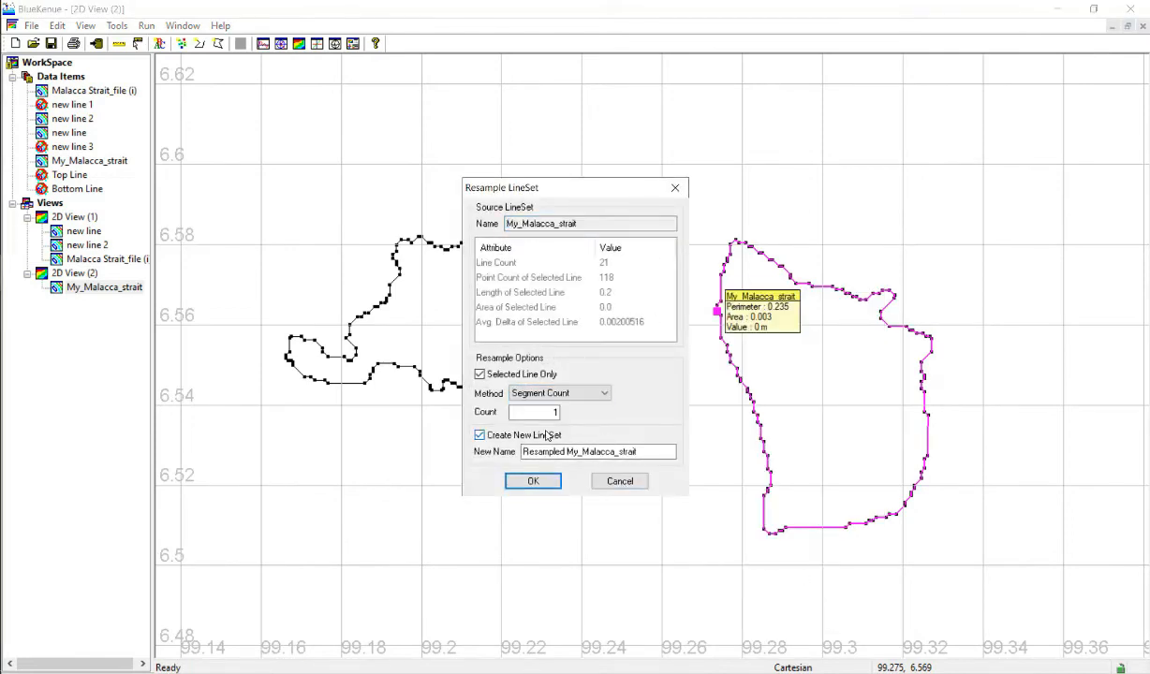
{"action": "left_click", "coordinate": [479, 435]}
{"action": "double_click", "coordinate": [544, 412]}
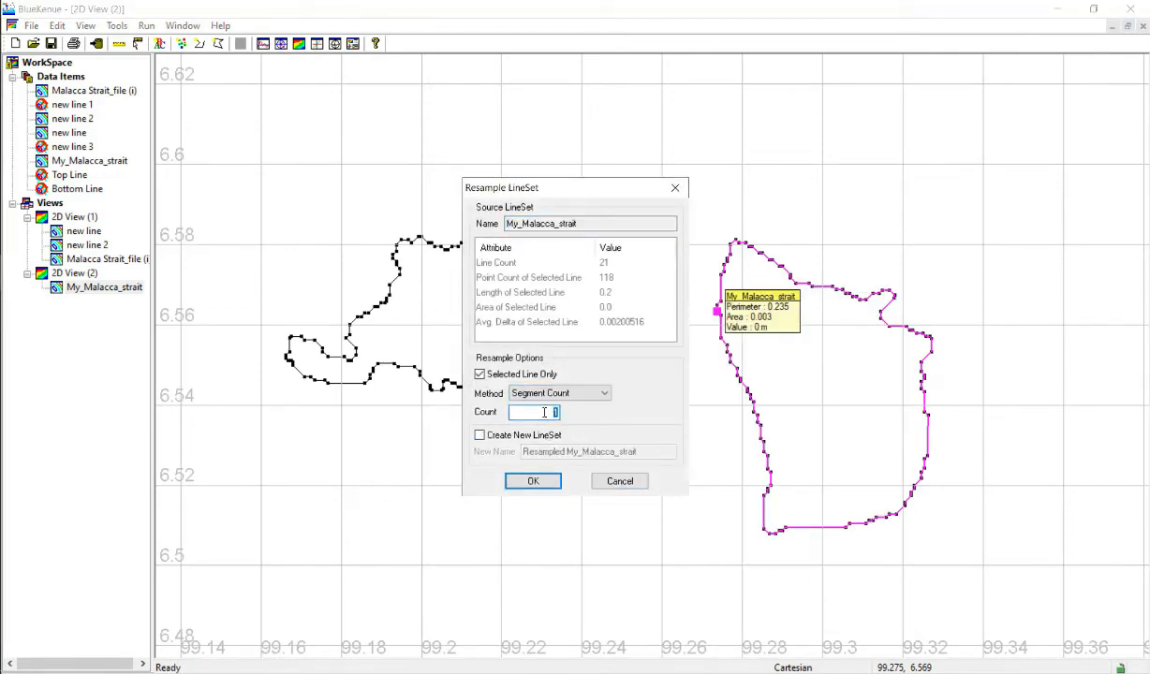
{"action": "type", "text": "120"}
{"action": "left_click", "coordinate": [530, 481]}
Resample only the island near 99.21, 6.56 in place, using the Segment Count method and no new LineSet.
{"action": "left_click", "coordinate": [640, 337]}
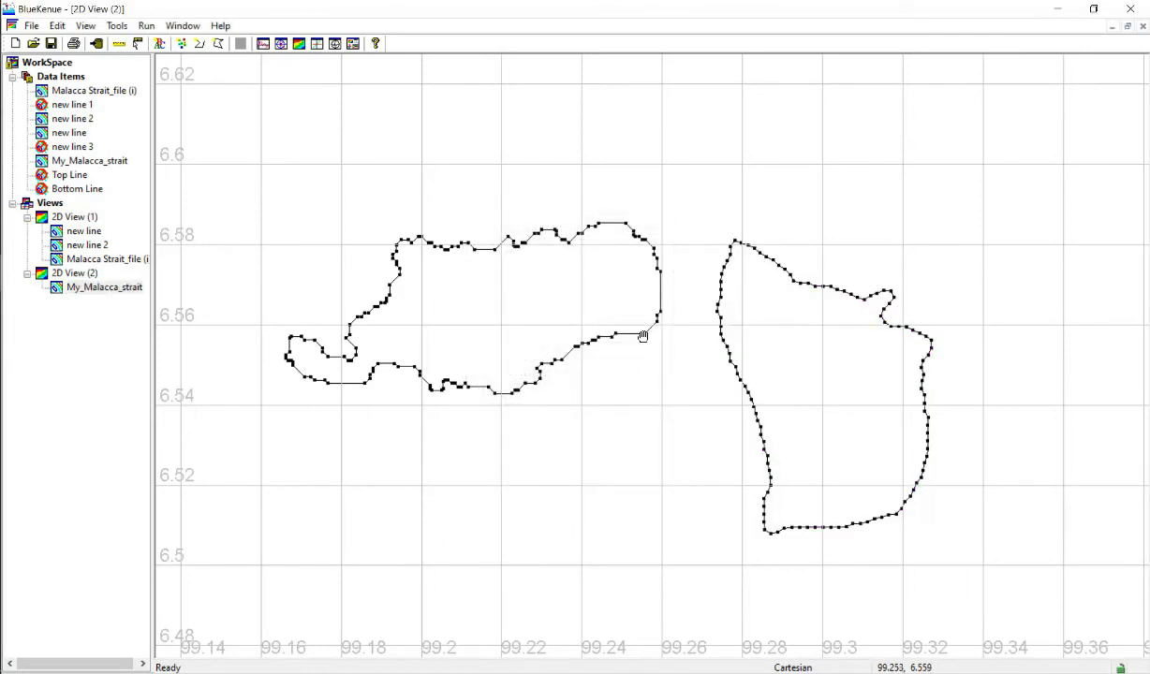
{"action": "right_click", "coordinate": [635, 335]}
{"action": "left_click", "coordinate": [630, 337]}
{"action": "right_click", "coordinate": [605, 321]}
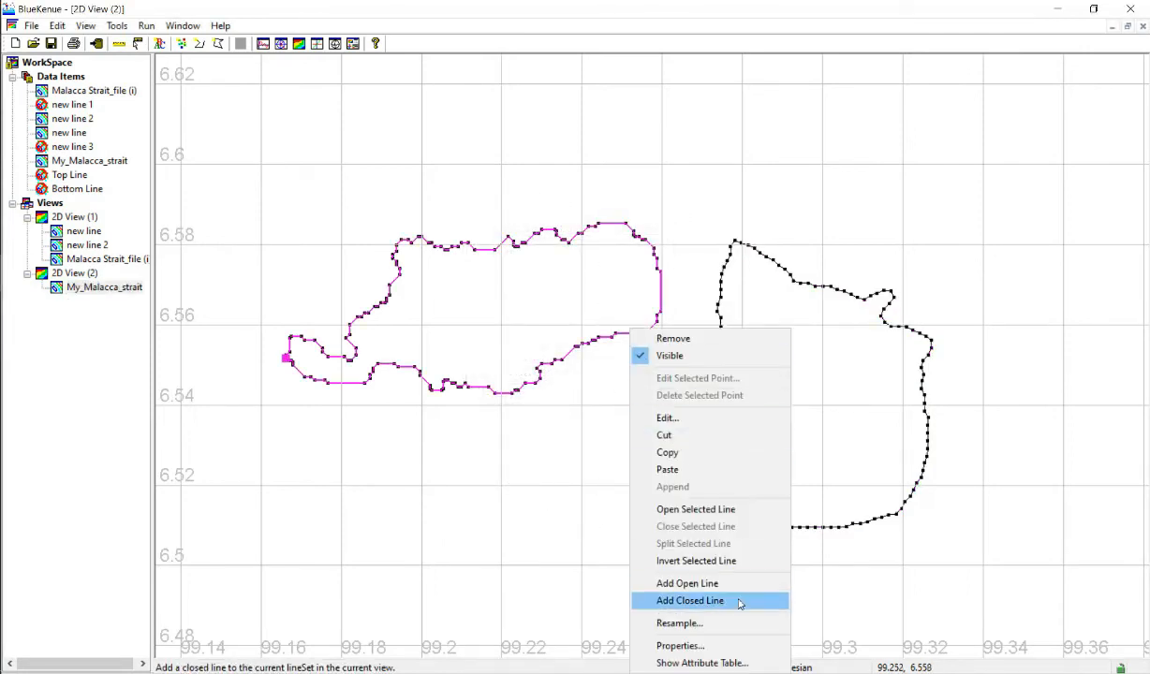
{"action": "left_click", "coordinate": [744, 623]}
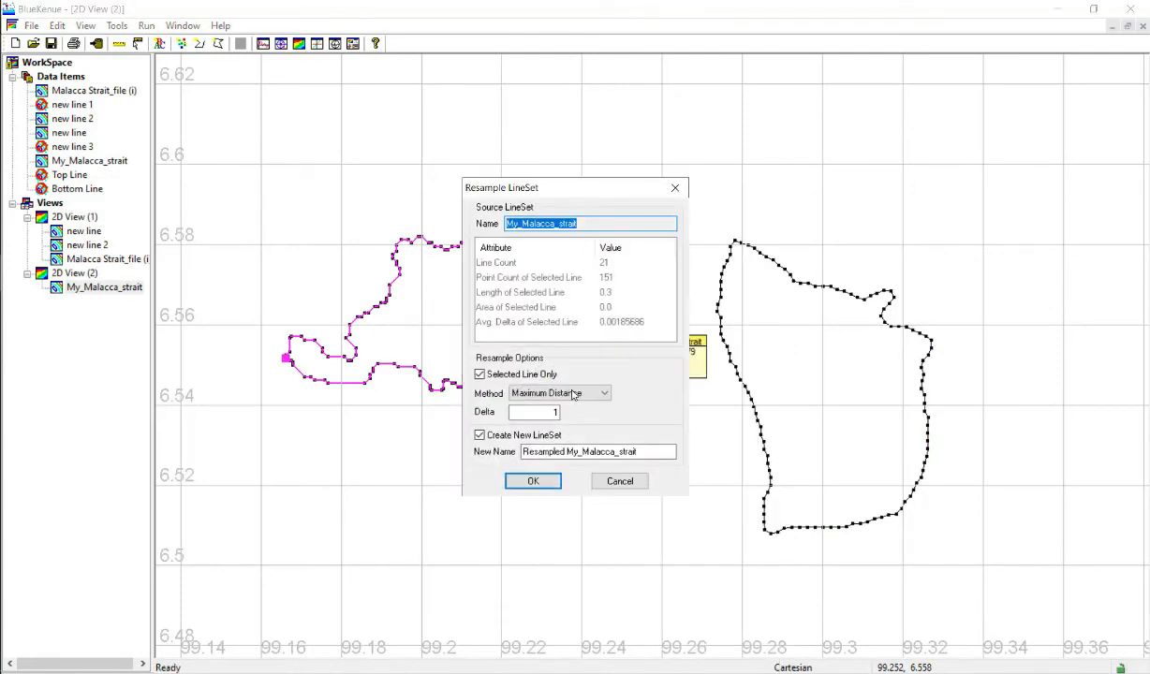
{"action": "left_click", "coordinate": [573, 393]}
{"action": "left_click", "coordinate": [571, 426]}
{"action": "left_click", "coordinate": [541, 430]}
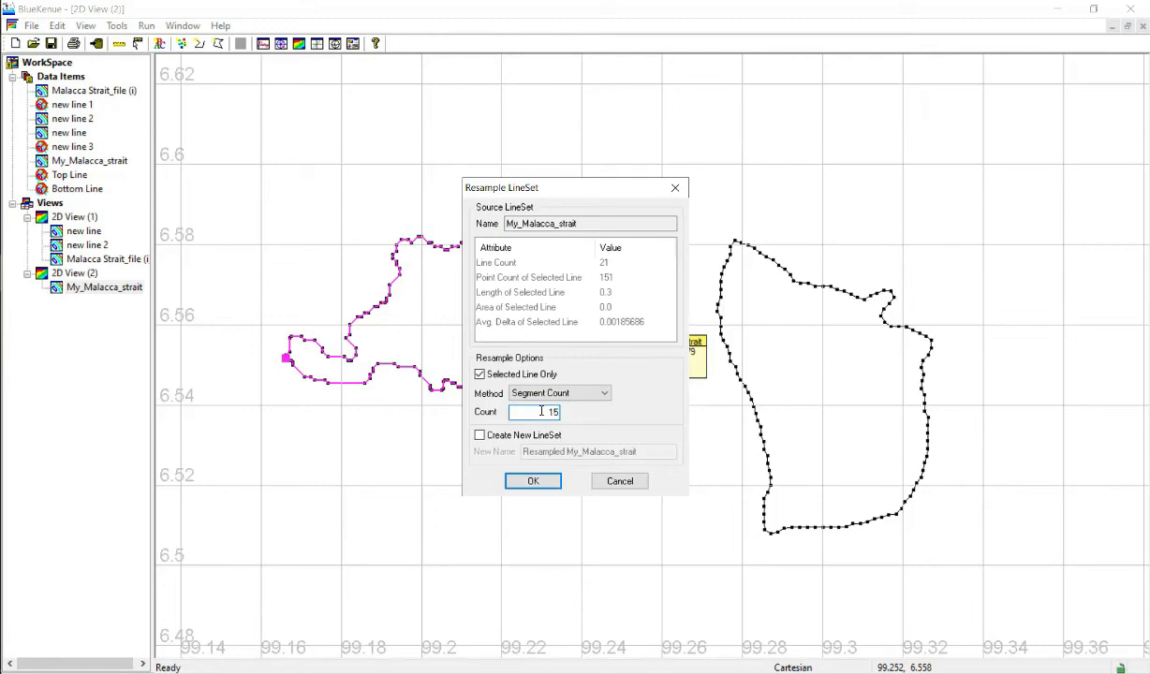
{"action": "left_click", "coordinate": [536, 480]}
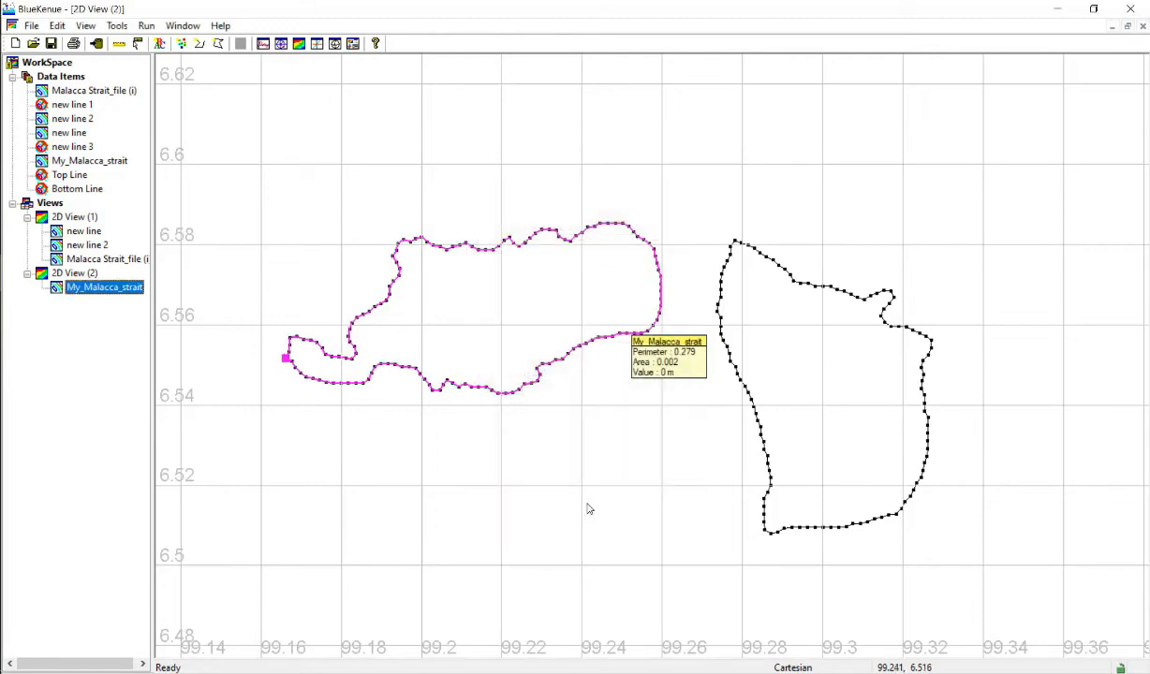
Resample only the large island near 99.78, 6.36 in place, using the Segment Count method and no new LineSet.
{"action": "scroll", "coordinate": [693, 353], "scroll_direction": "down", "scroll_amount": 2}
{"action": "scroll", "coordinate": [693, 353], "scroll_direction": "down", "scroll_amount": 8}
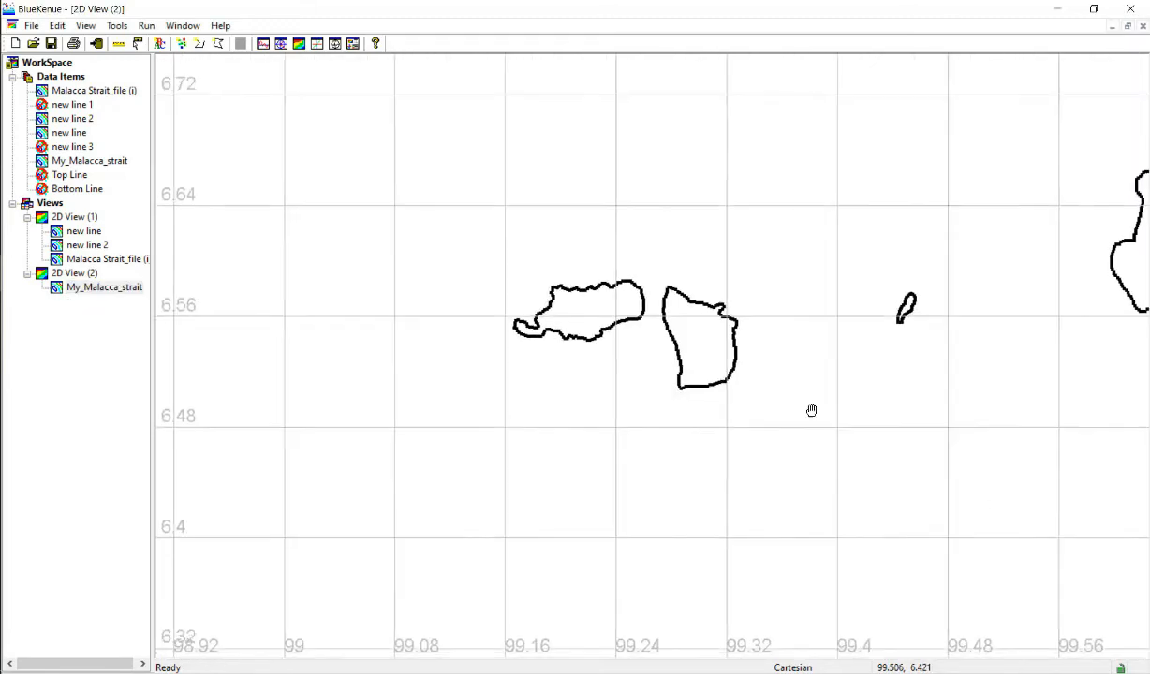
{"action": "left_click_drag", "start_coordinate": [811, 411], "coordinate": [421, 192]}
{"action": "scroll", "coordinate": [882, 441], "scroll_direction": "down", "scroll_amount": 2}
{"action": "left_click_drag", "start_coordinate": [883, 441], "coordinate": [676, 365]}
{"action": "scroll", "coordinate": [676, 293], "scroll_direction": "up", "scroll_amount": 5}
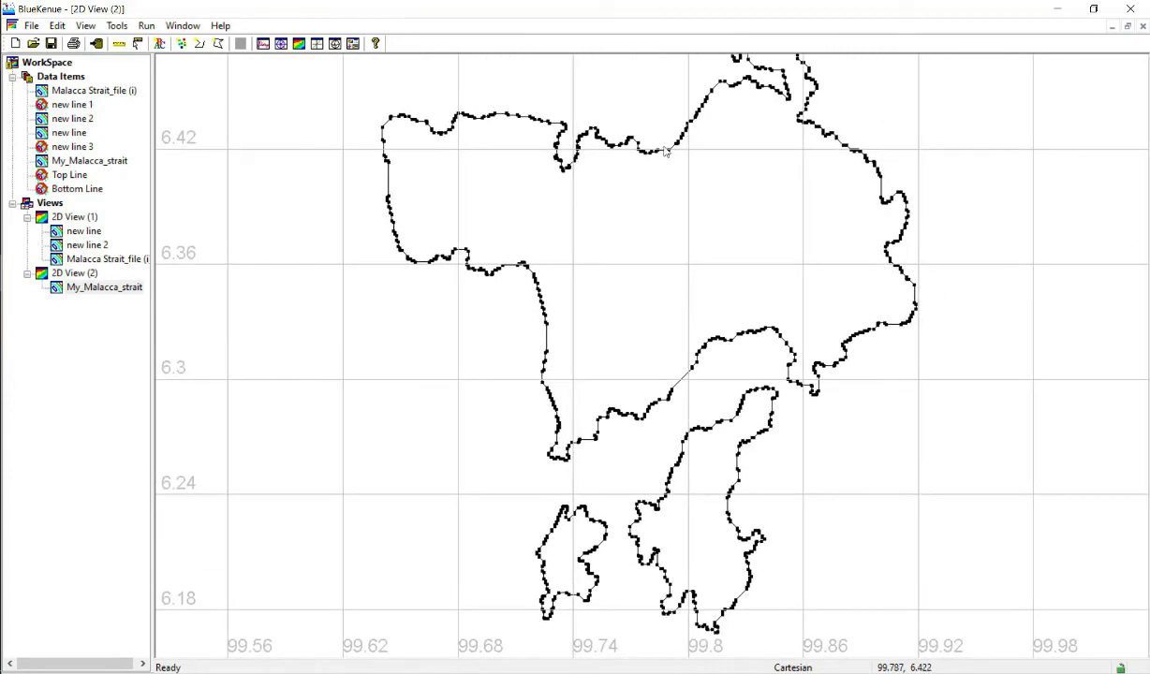
{"action": "left_click", "coordinate": [663, 154]}
{"action": "right_click", "coordinate": [663, 153]}
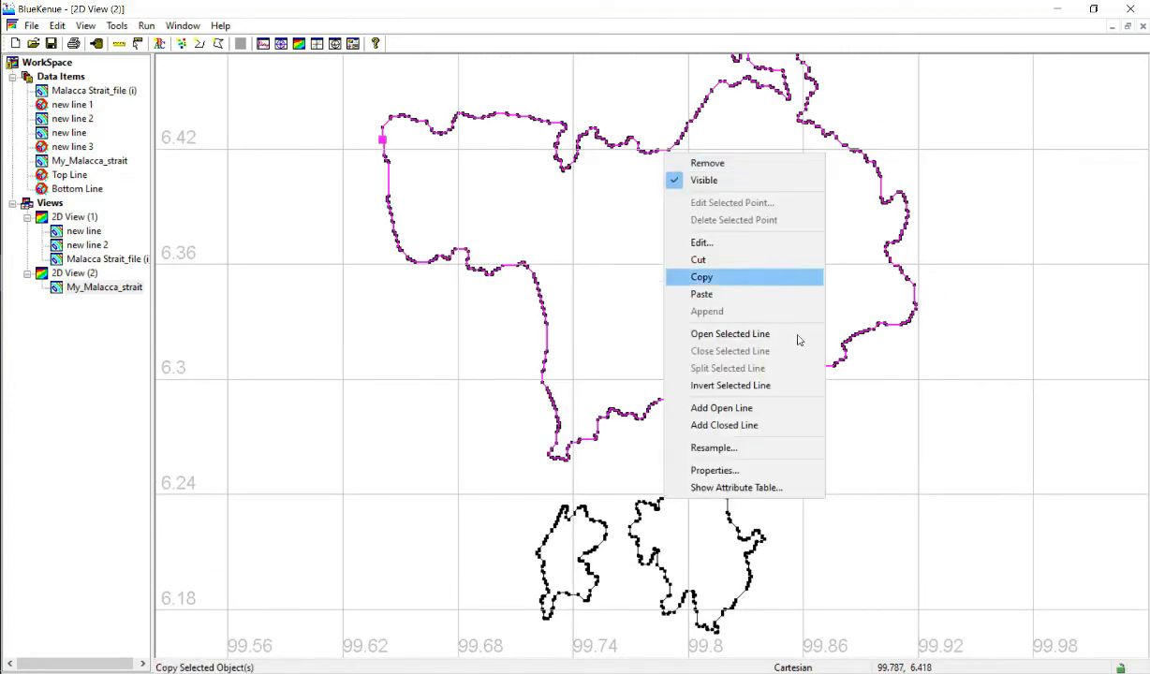
{"action": "left_click", "coordinate": [787, 450]}
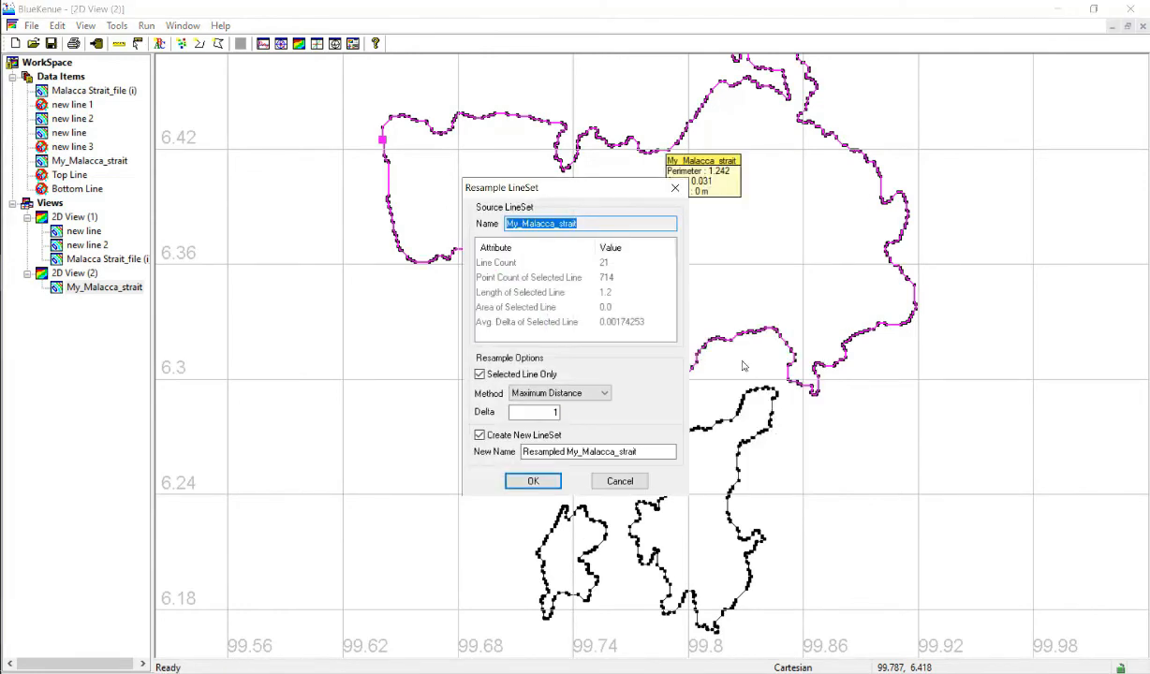
{"action": "left_click", "coordinate": [568, 393]}
{"action": "left_click", "coordinate": [557, 419]}
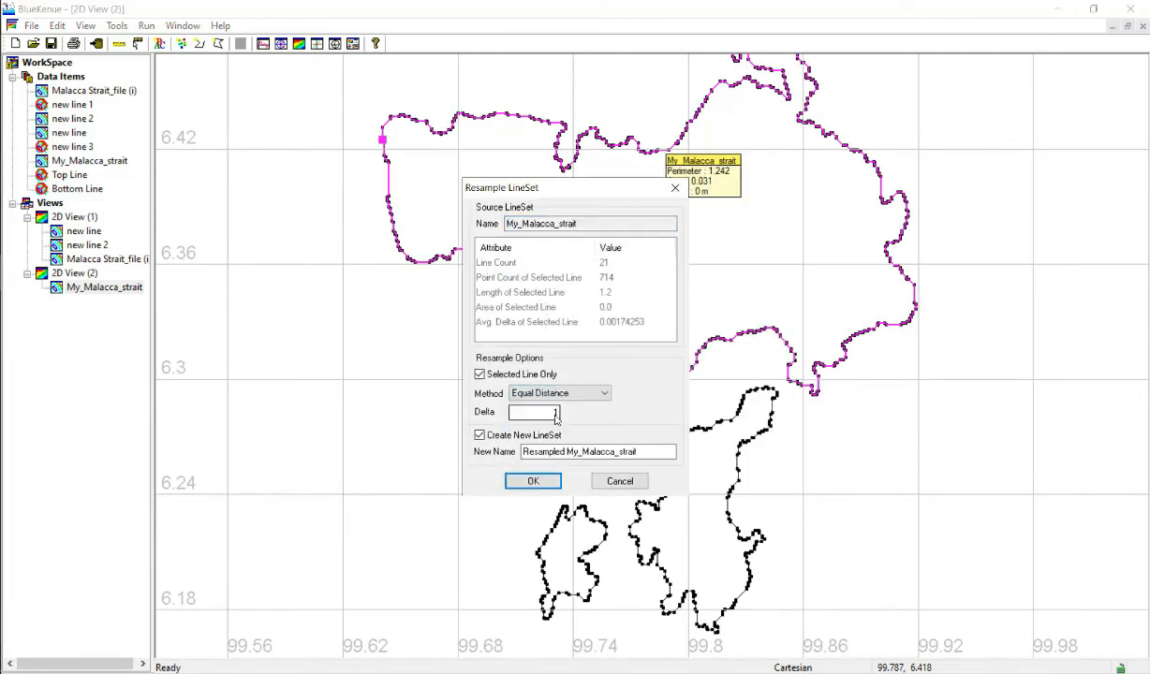
{"action": "left_click", "coordinate": [568, 393]}
{"action": "left_click", "coordinate": [543, 430]}
{"action": "left_click", "coordinate": [536, 433]}
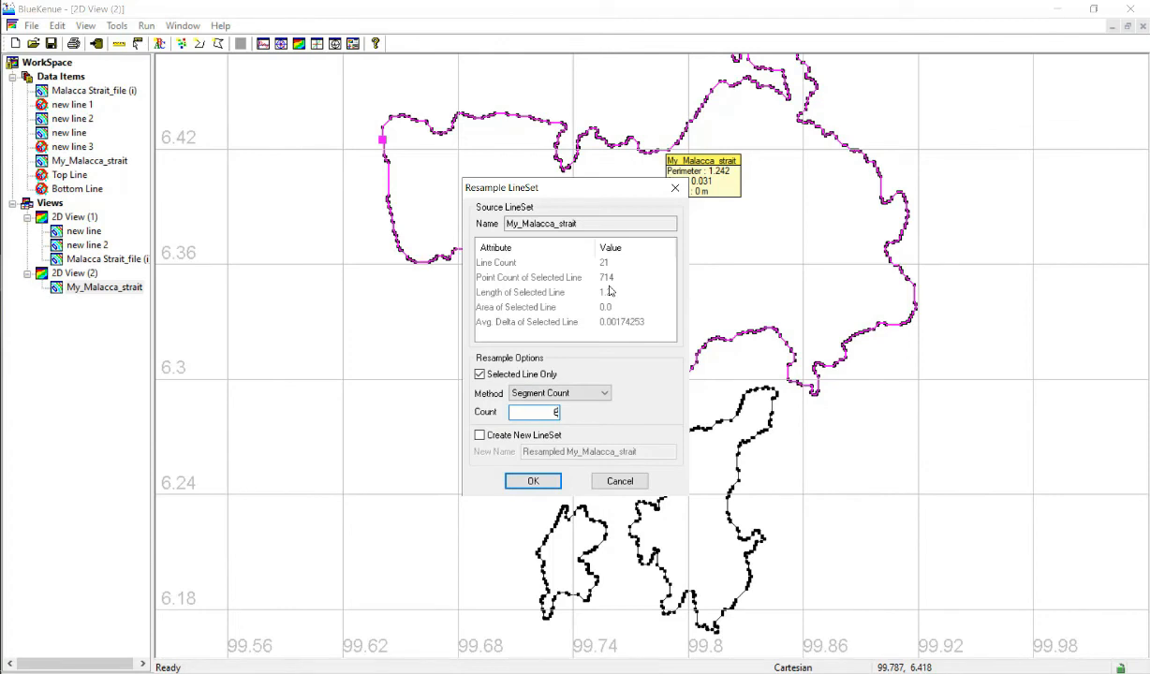
{"action": "left_click", "coordinate": [528, 480]}
{"action": "double_click", "coordinate": [687, 273]}
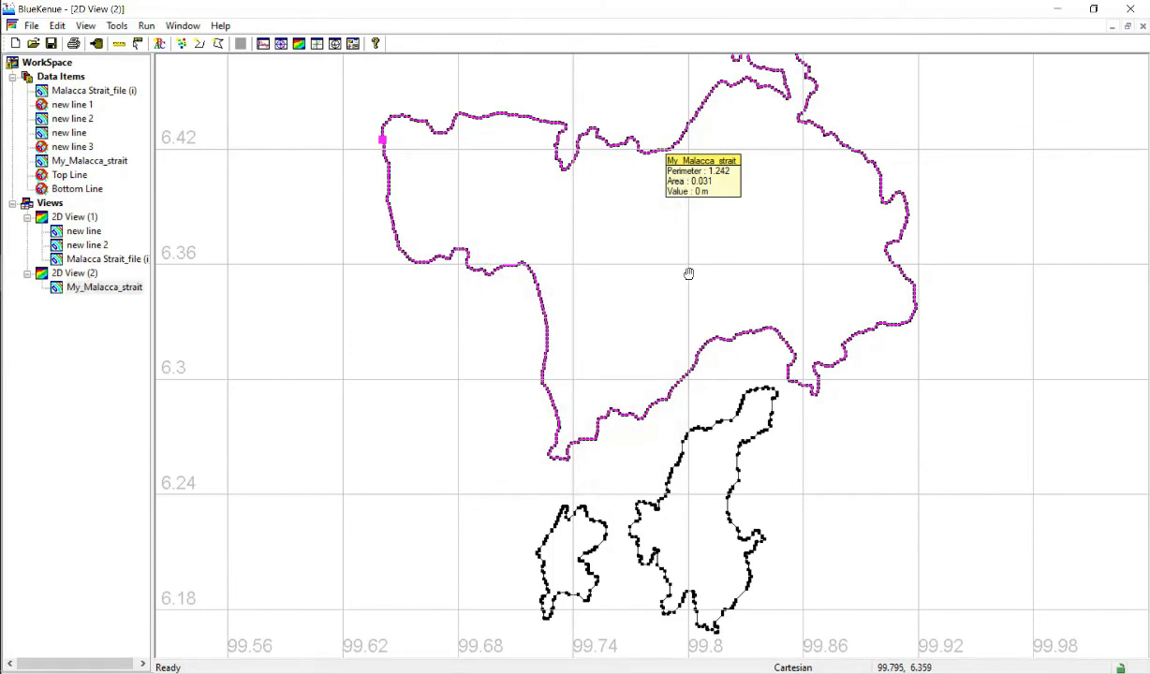
Resample only the elongated island near 99.8, 6.23 in place, using Segment Count with a count of 250 and no new LineSet.
{"action": "left_click_drag", "start_coordinate": [836, 449], "coordinate": [825, 369]}
{"action": "scroll", "coordinate": [762, 395], "scroll_direction": "up", "scroll_amount": 2}
{"action": "scroll", "coordinate": [763, 398], "scroll_direction": "up", "scroll_amount": 3}
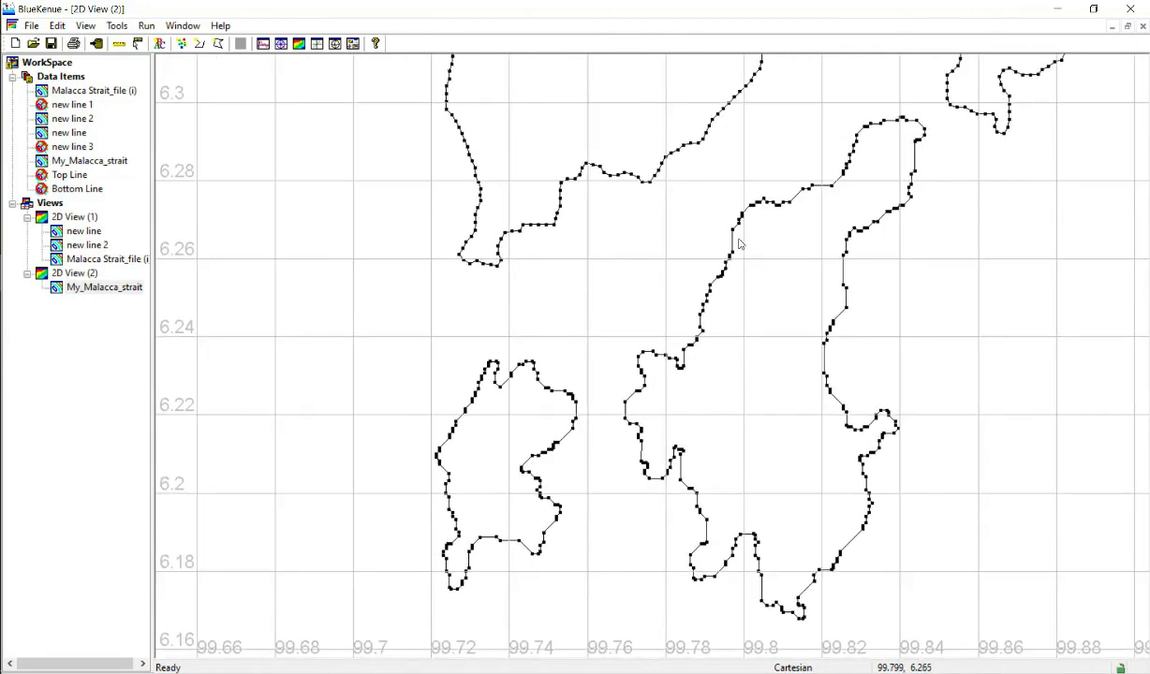
{"action": "double_click", "coordinate": [734, 239]}
{"action": "right_click", "coordinate": [734, 239]}
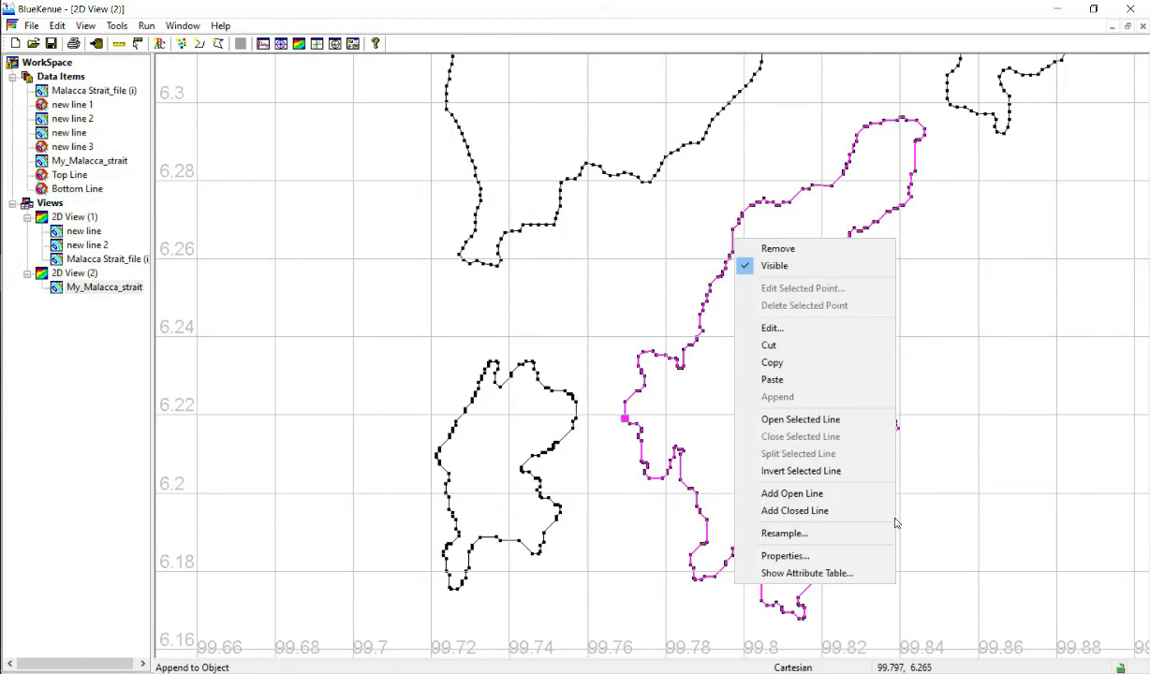
{"action": "left_click", "coordinate": [839, 534]}
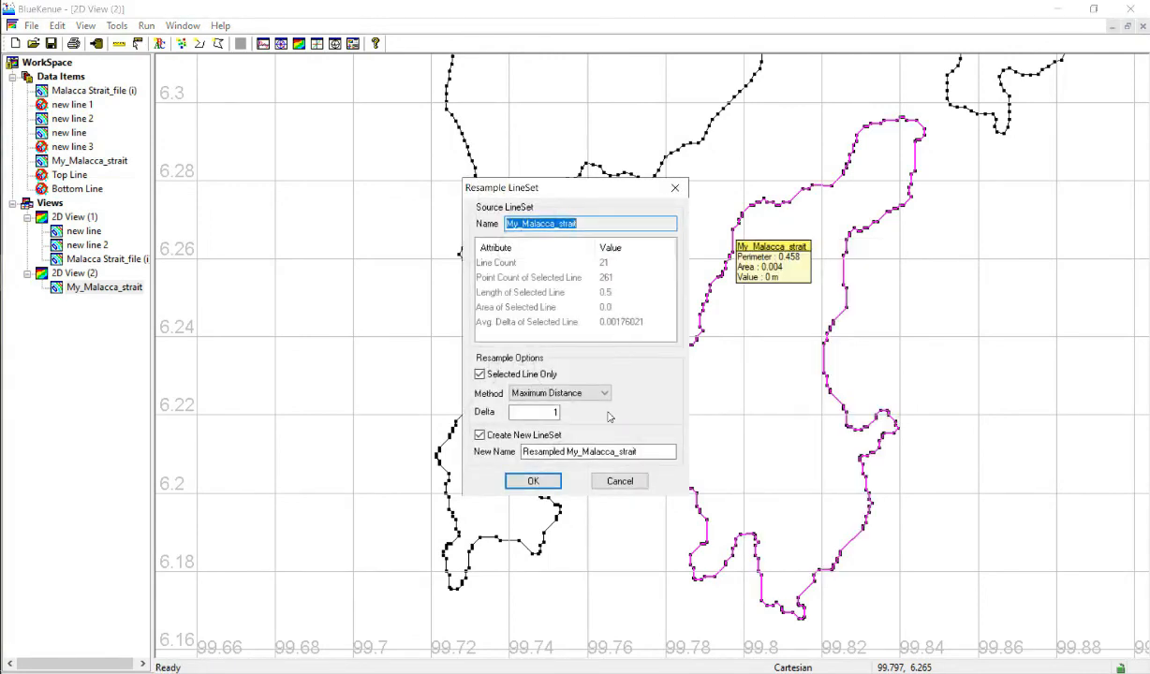
{"action": "left_click", "coordinate": [562, 393]}
{"action": "left_click", "coordinate": [548, 413]}
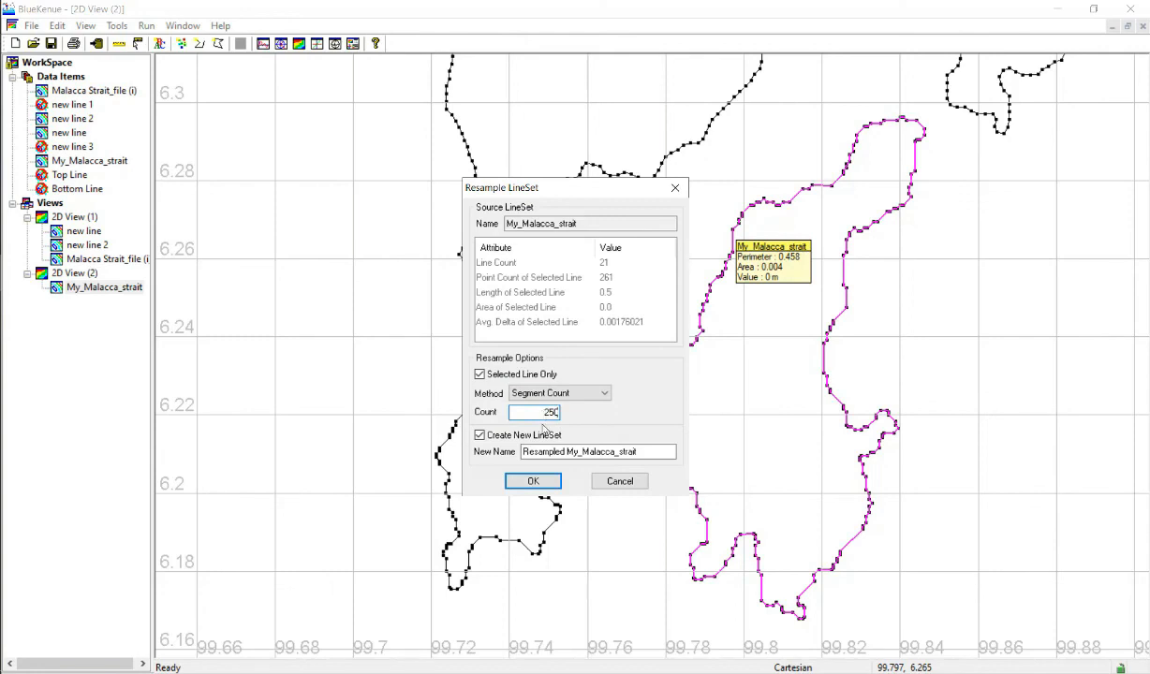
{"action": "left_click", "coordinate": [487, 432]}
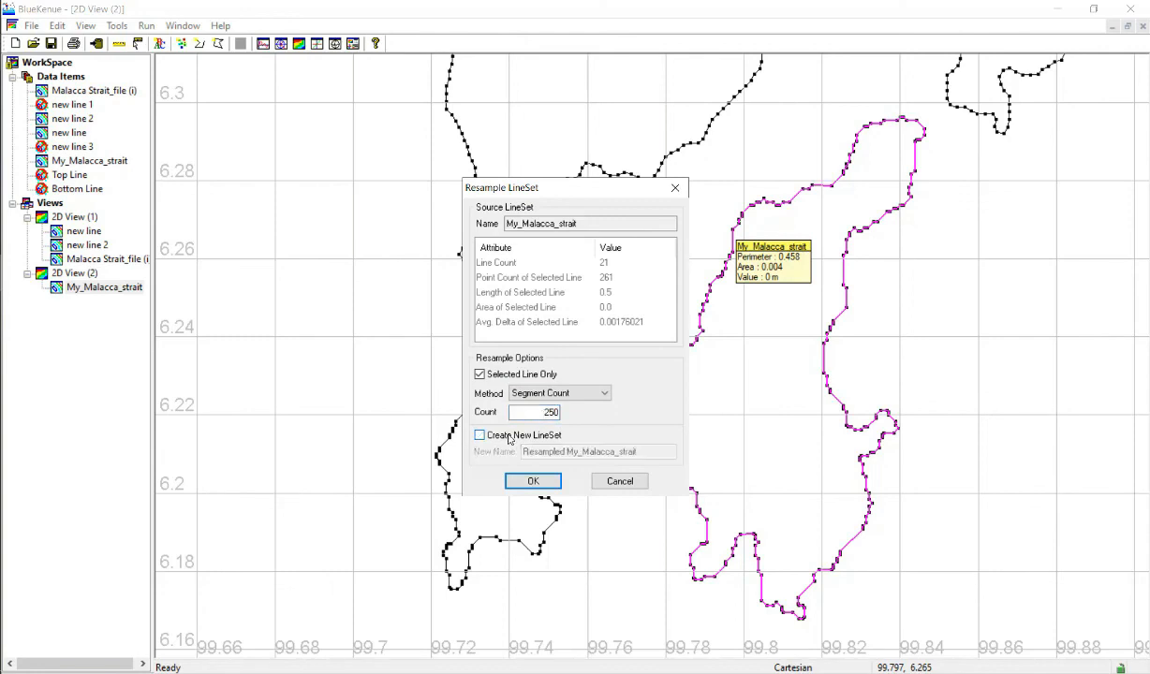
{"action": "left_click", "coordinate": [533, 481]}
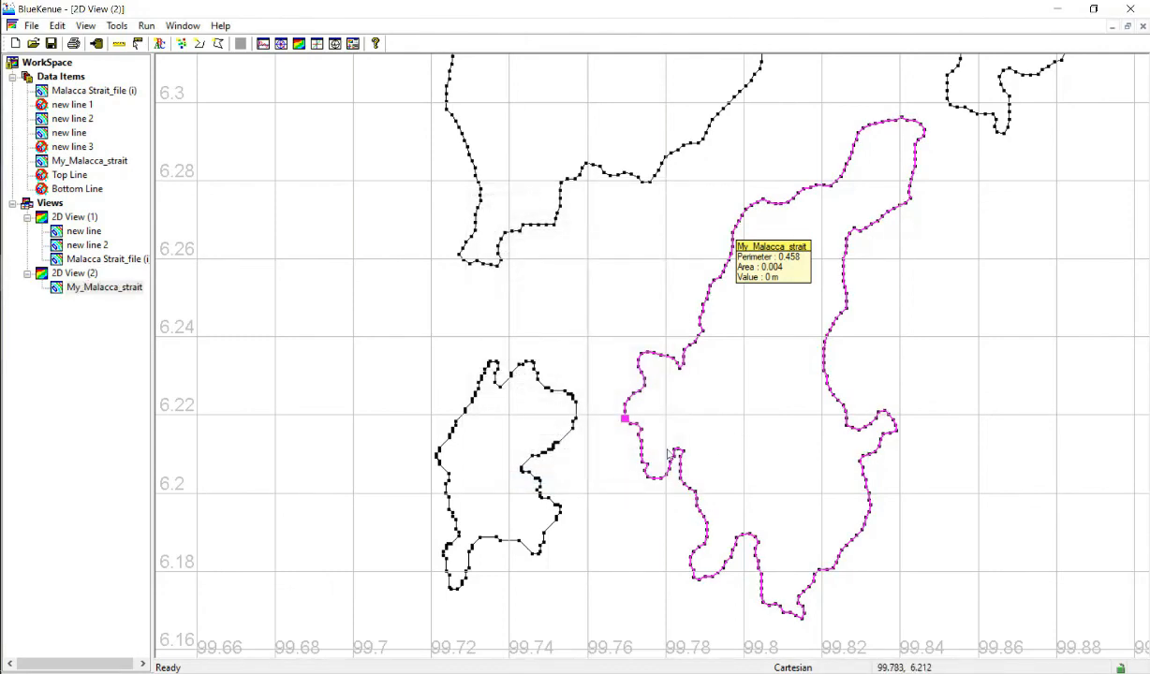
Resample only the small island near 99.74, 6.21 in place, using Segment Count with a count of 130 and no new LineSet.
{"action": "left_click", "coordinate": [570, 439]}
{"action": "right_click", "coordinate": [572, 441]}
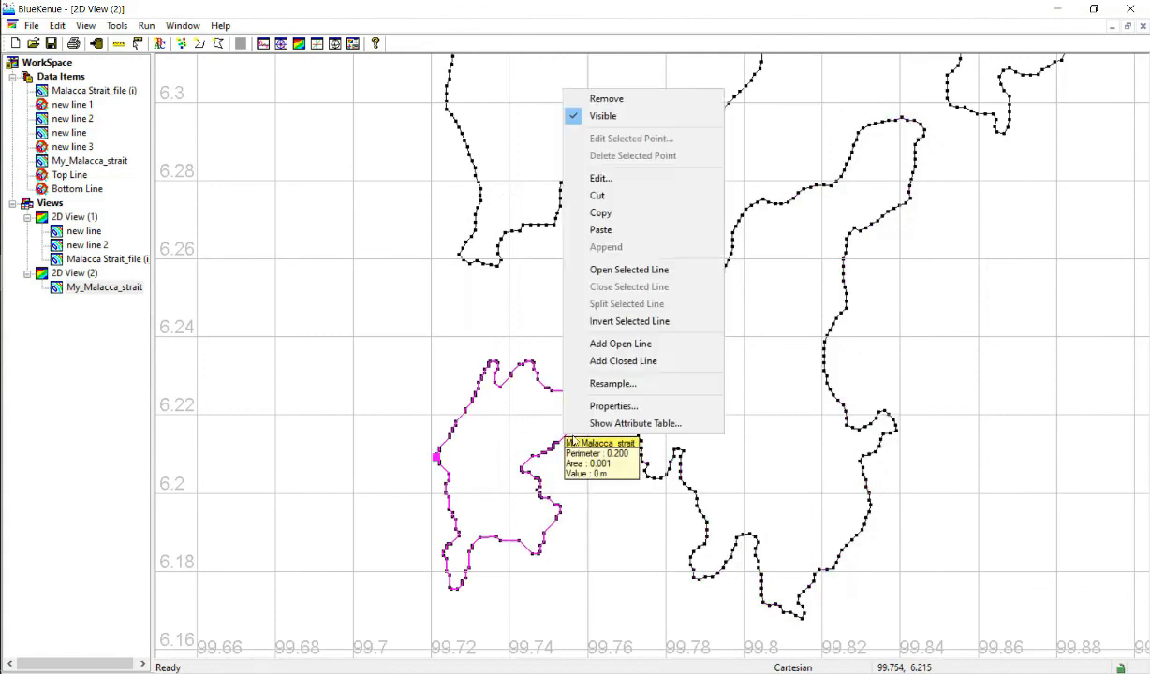
{"action": "left_click", "coordinate": [612, 382]}
{"action": "left_click", "coordinate": [562, 393]}
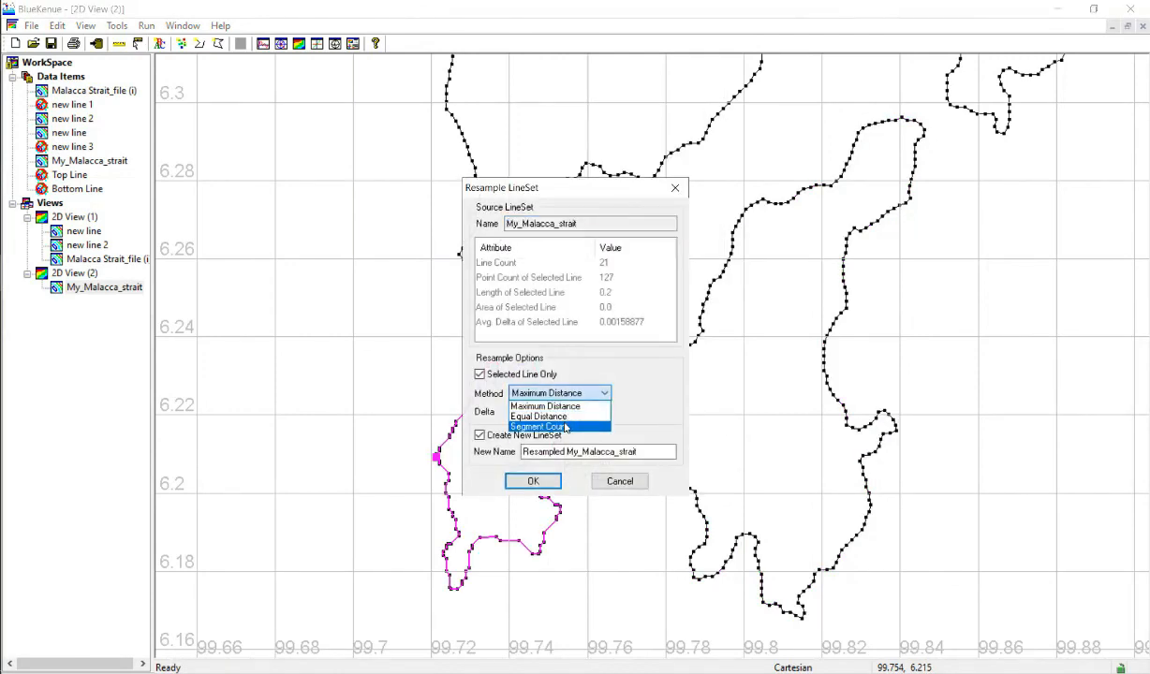
{"action": "left_click", "coordinate": [553, 427]}
{"action": "left_click", "coordinate": [536, 436]}
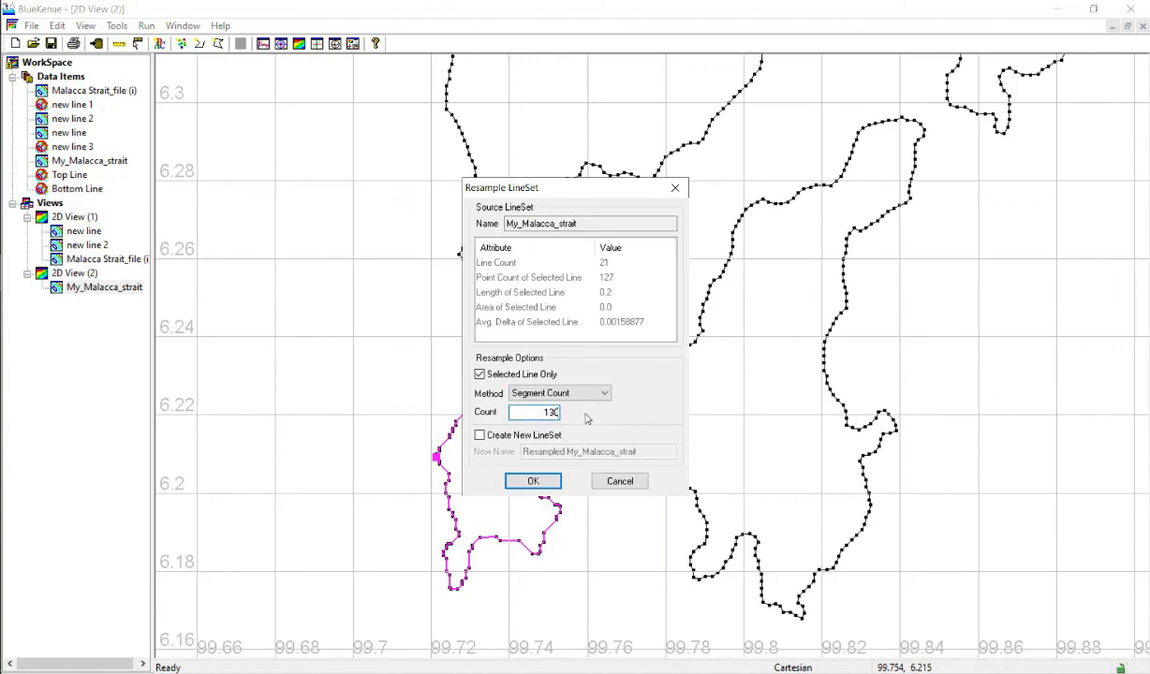
{"action": "left_click", "coordinate": [533, 480]}
{"action": "scroll", "coordinate": [769, 474], "scroll_direction": "down", "scroll_amount": 3}
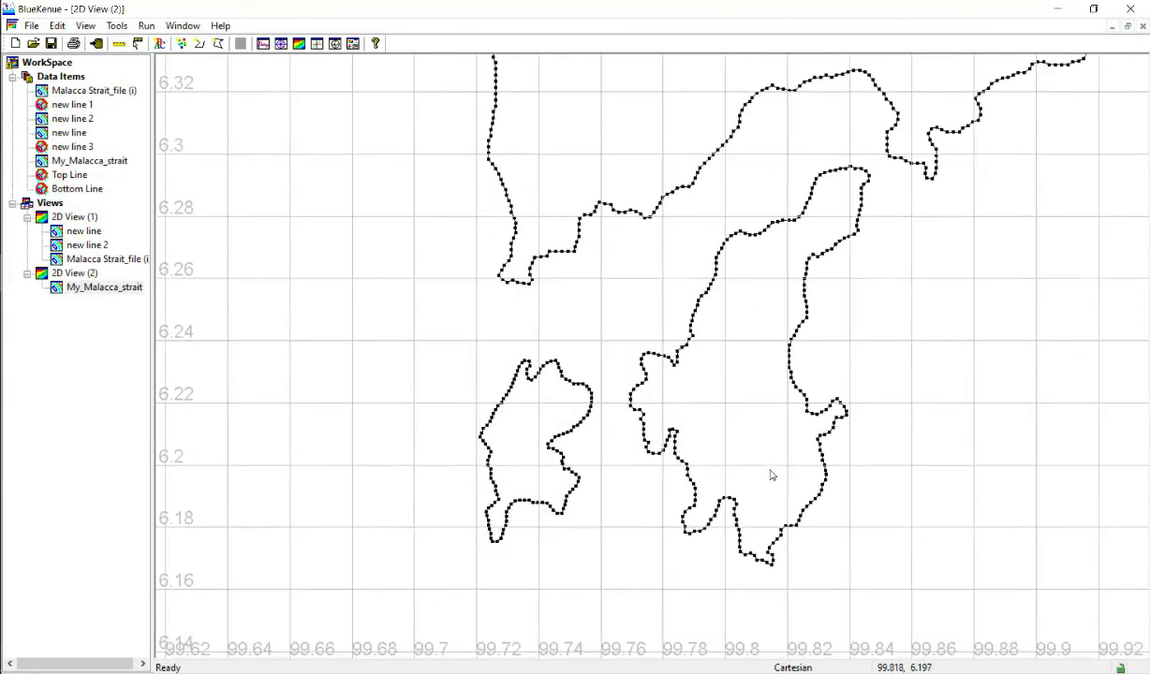
{"action": "scroll", "coordinate": [866, 427], "scroll_direction": "down", "scroll_amount": 10}
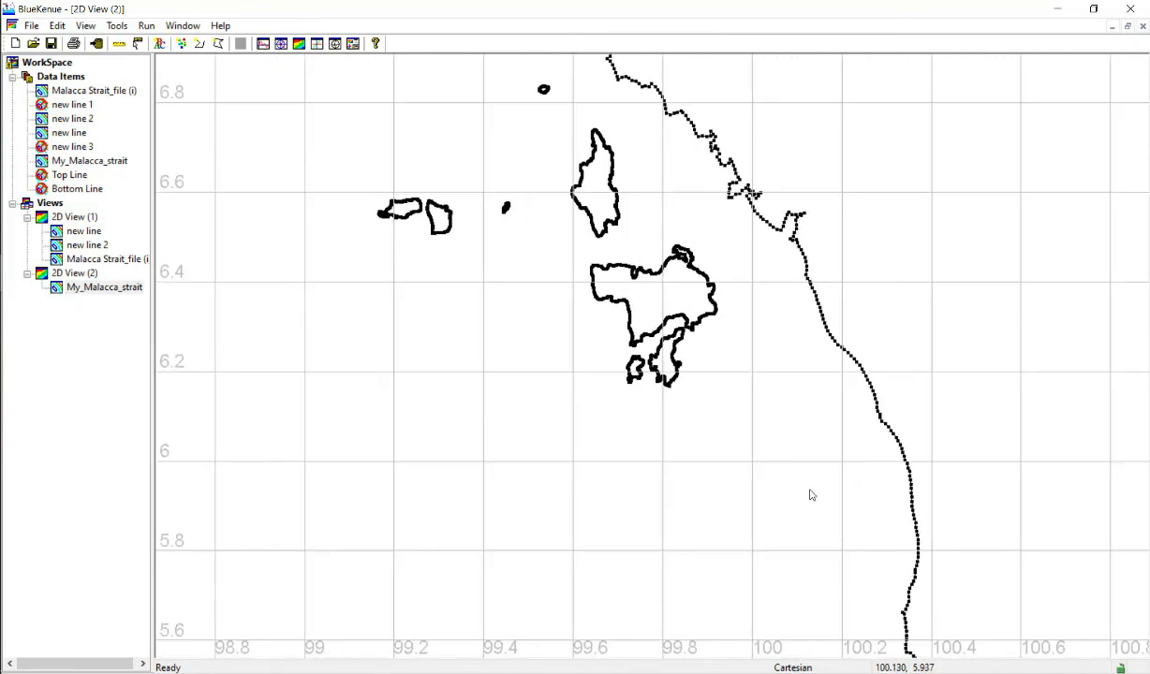
{"action": "scroll", "coordinate": [626, 456], "scroll_direction": "down", "scroll_amount": 6}
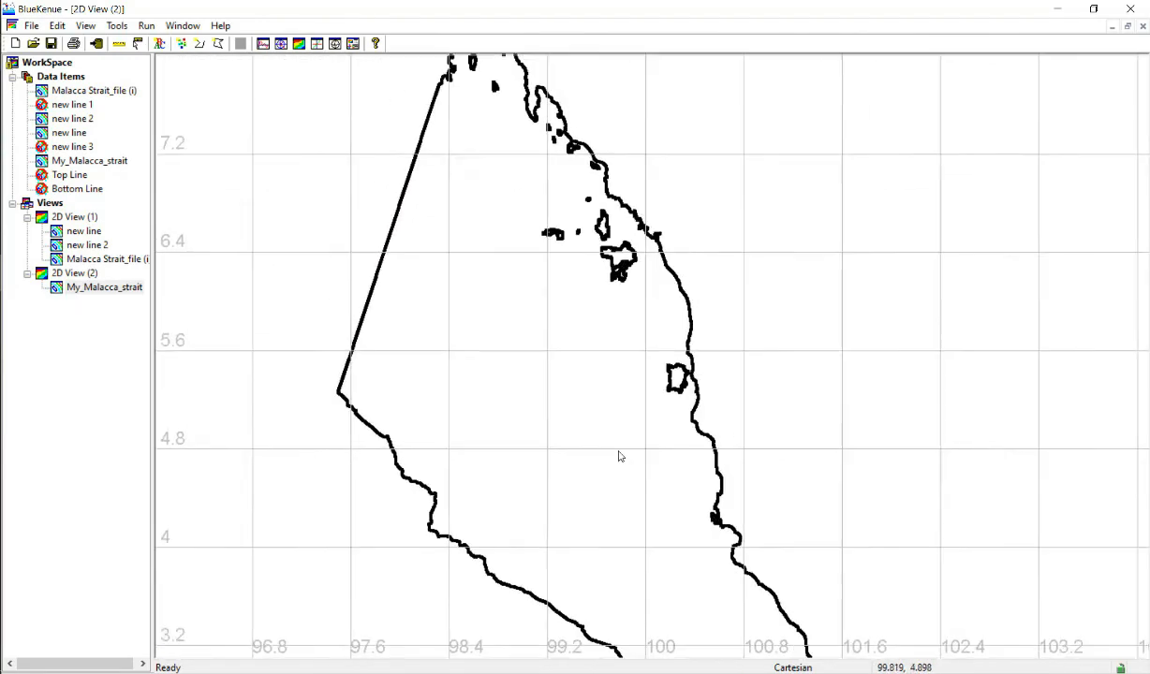
{"action": "scroll", "coordinate": [626, 448], "scroll_direction": "down", "scroll_amount": 2}
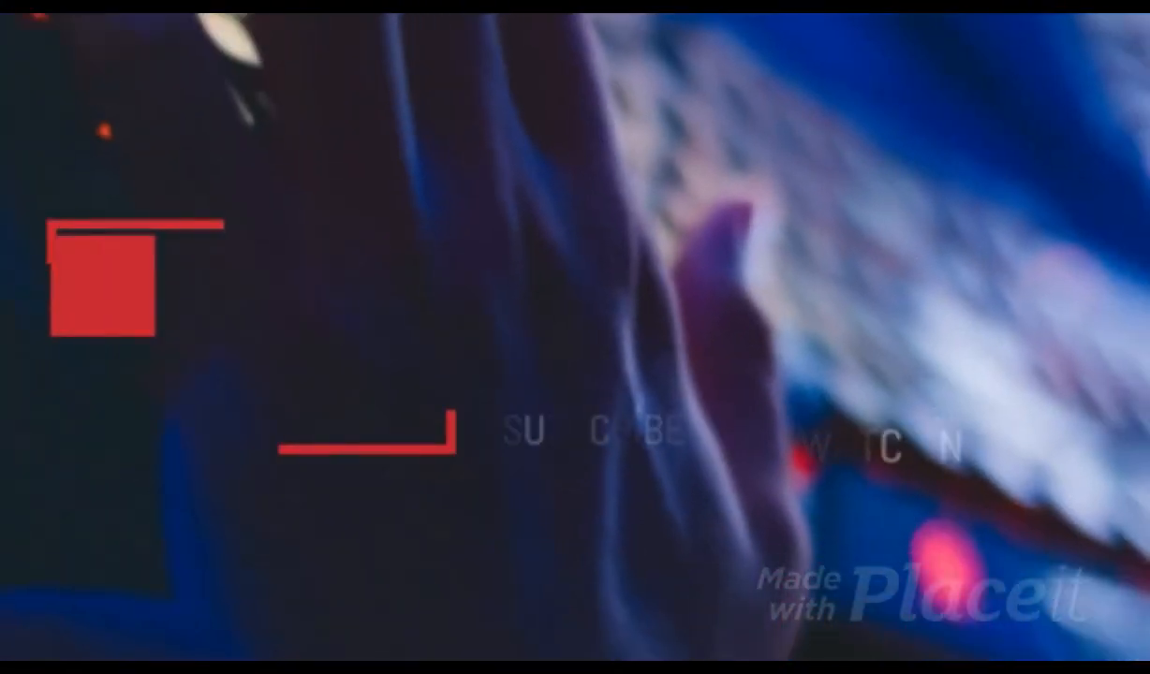